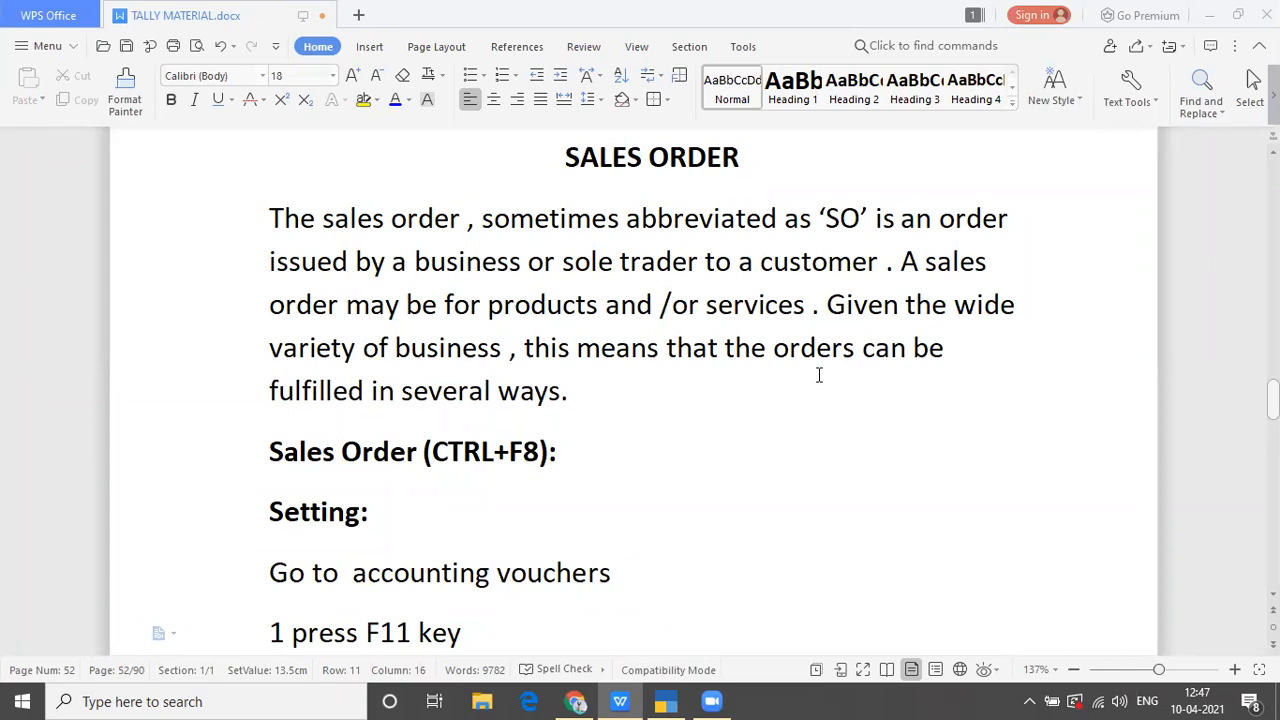
Step: Read through the sales order settings, the ledger notes and the start of Problem 1 in the Tally material
key("Up")
key("Up")
key("Up")
key("Down")
key("Down")
key("Down")
key("Down")
key("Down")
key("Down")
key("Down")
key("Down")
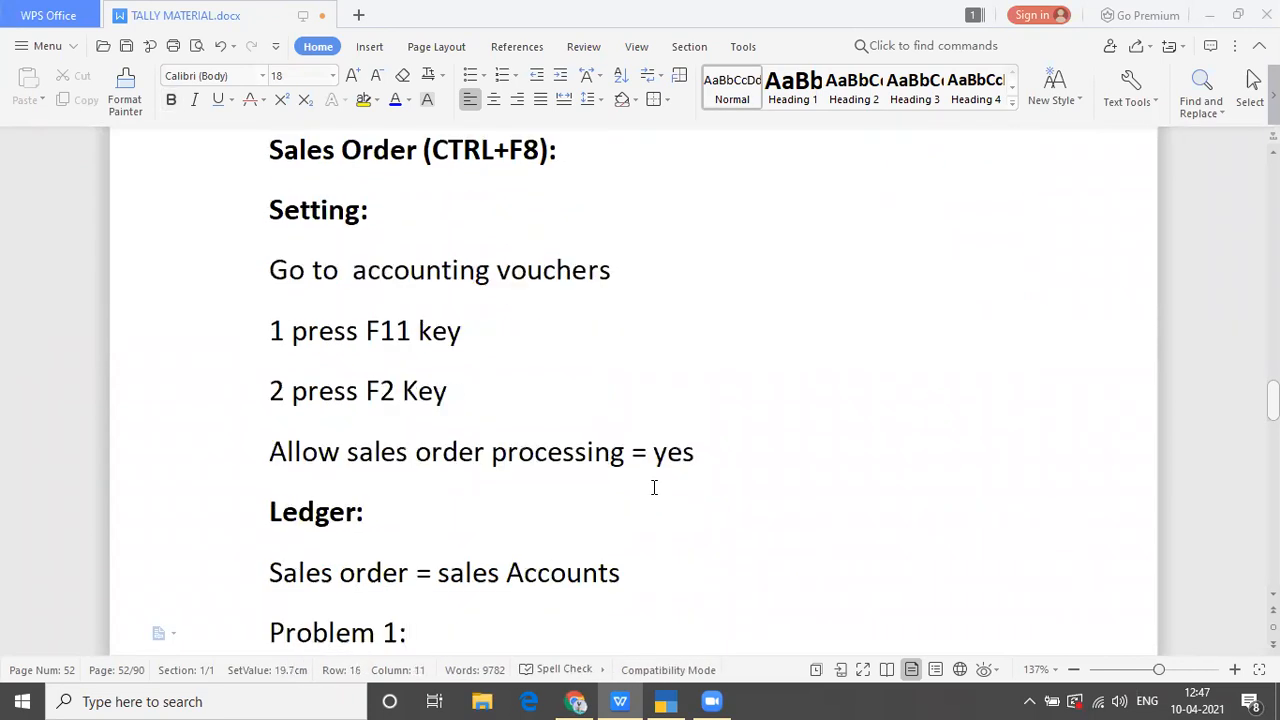
key("Down")
key("Down")
key("Down")
key("Down")
key("Down")
key("Up")
key("Up")
key("Up")
key("Up")
key("Up")
key("Up")
key("Down")
key("Down")
key("Down")
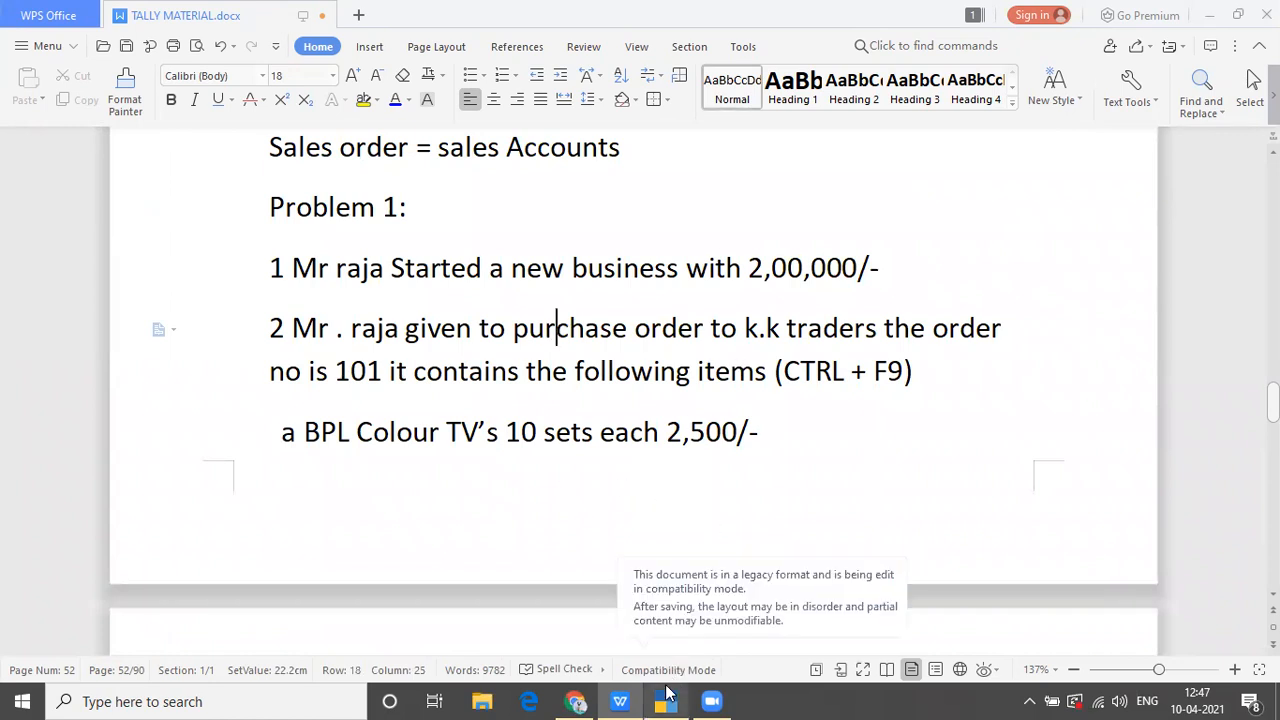
Step: Switch to TallyPrime and start creating a new company
mouse_move(667, 693)
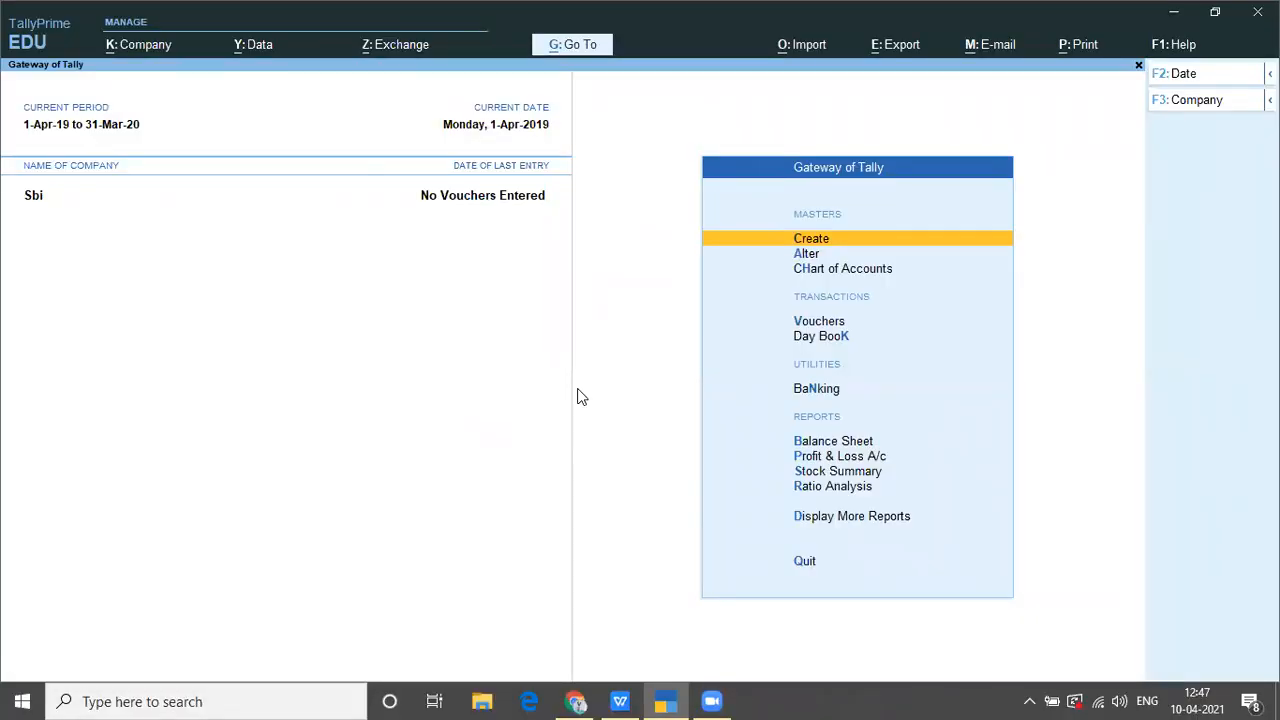
key("F3")
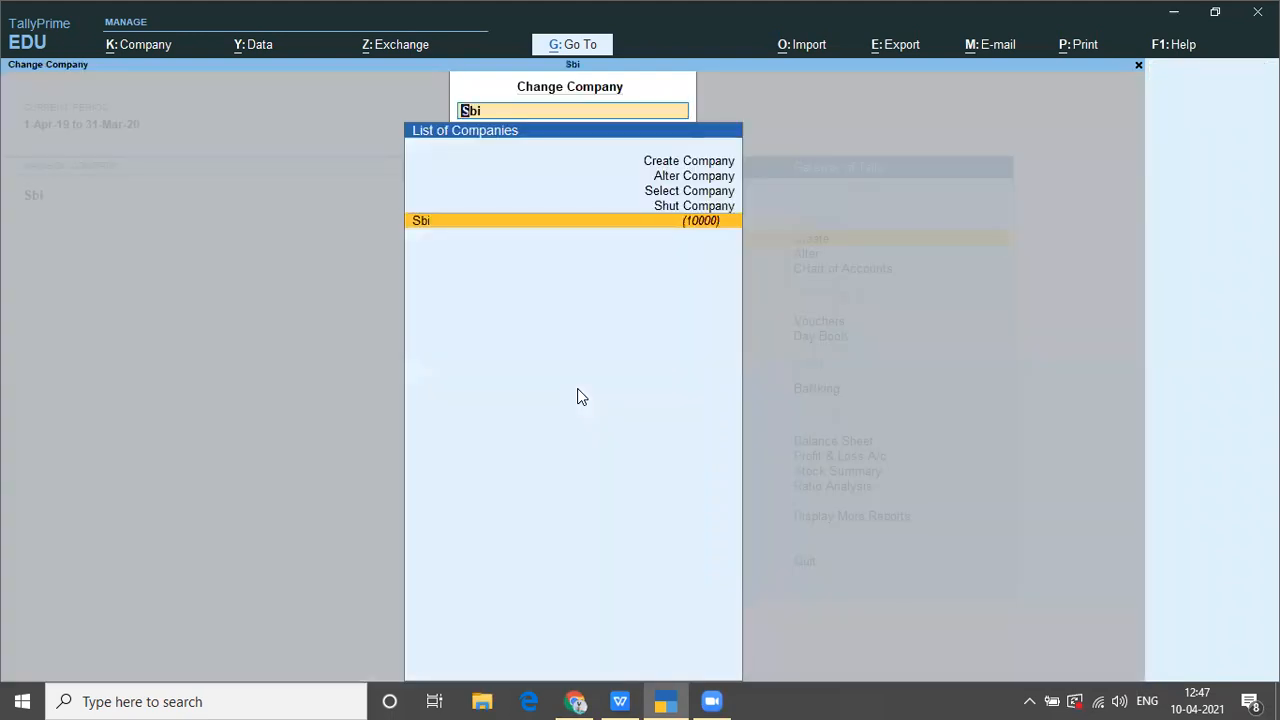
key("Up")
key("Up")
key("Up")
key("Up")
key("Return")
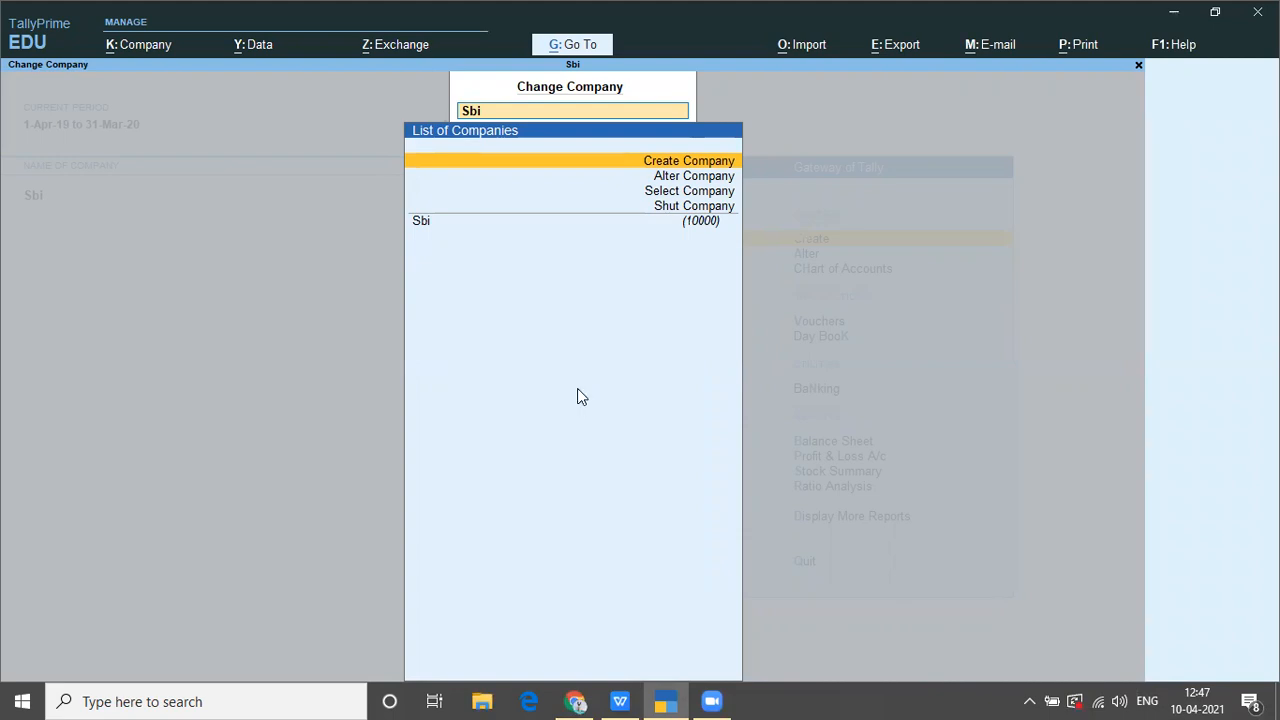
key("Return")
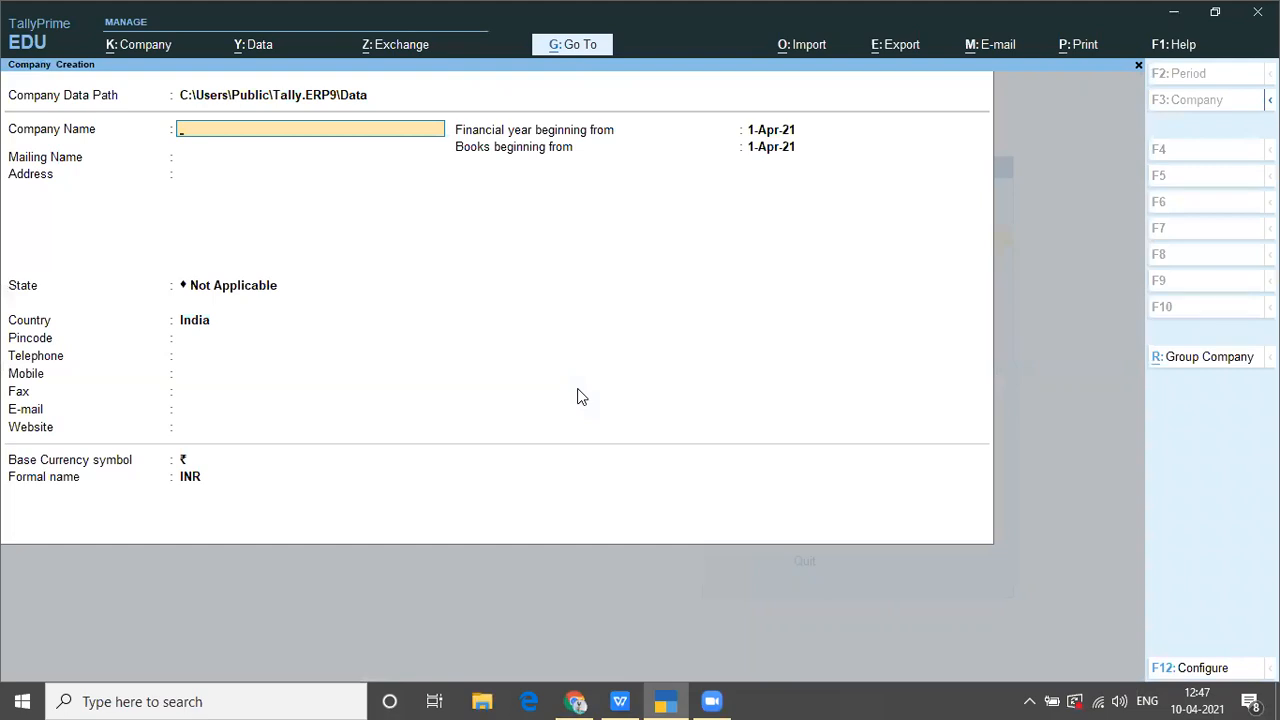
Step: Name the company after the business owner in Problem 1 and accept the same mailing name, leaving the address blank
key("alt+Tab")
key("alt+Tab")
key("alt+Tab")
key("alt+Tab")
key("alt+Tab")
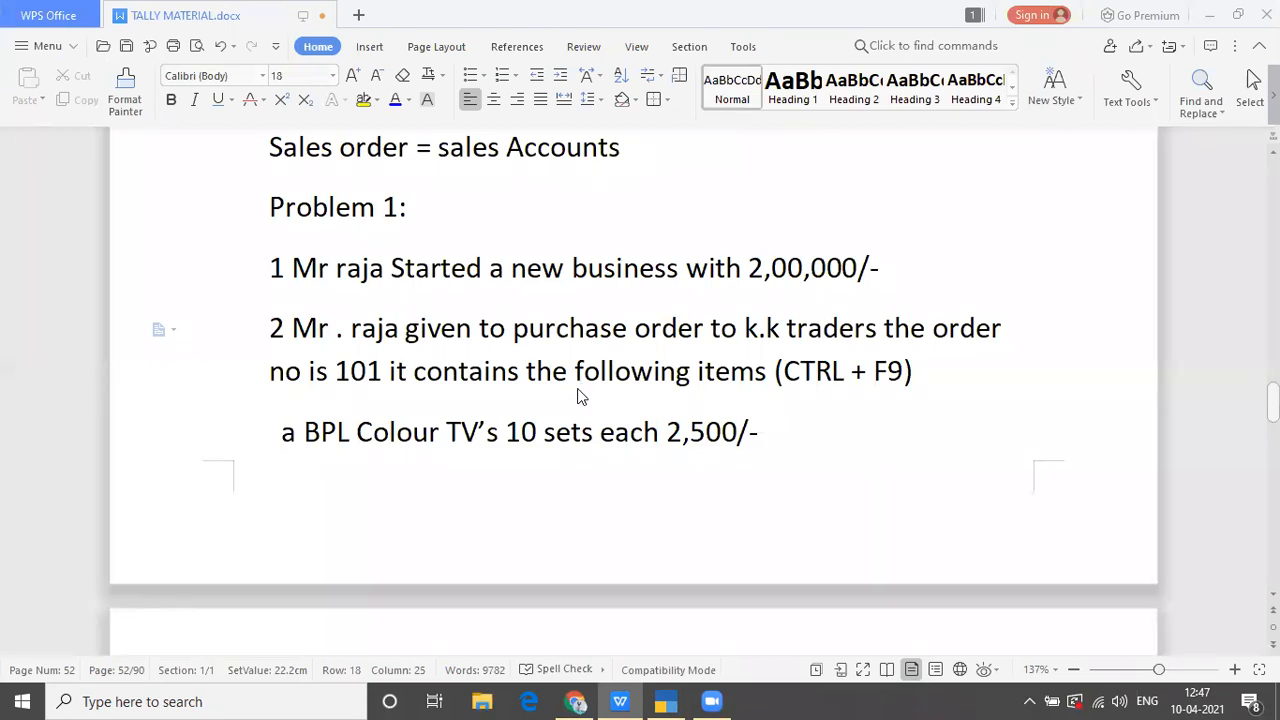
key("alt+Tab")
type("M")
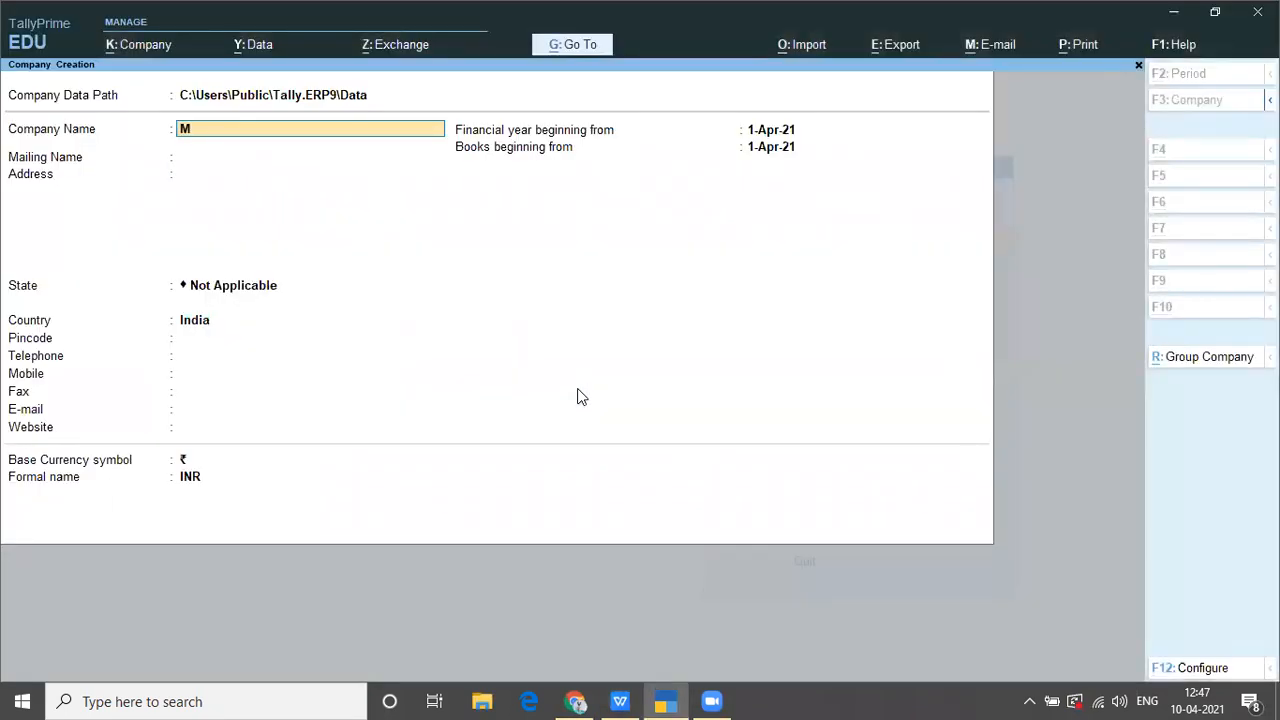
type("r Raja")
key("Return")
key("Return")
key("Return")
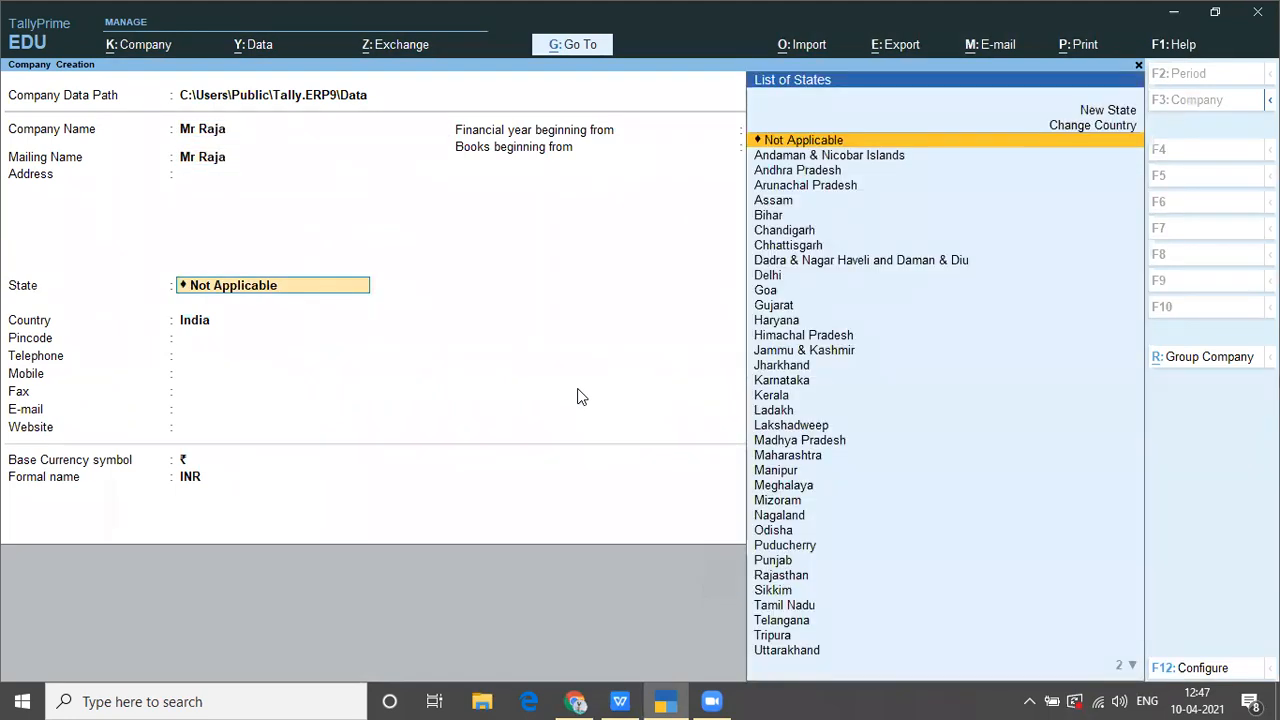
Step: Set the company's state to Andhra Pradesh, save the company and return to the Gateway of Tally
type("An")
key("Down")
key("Down")
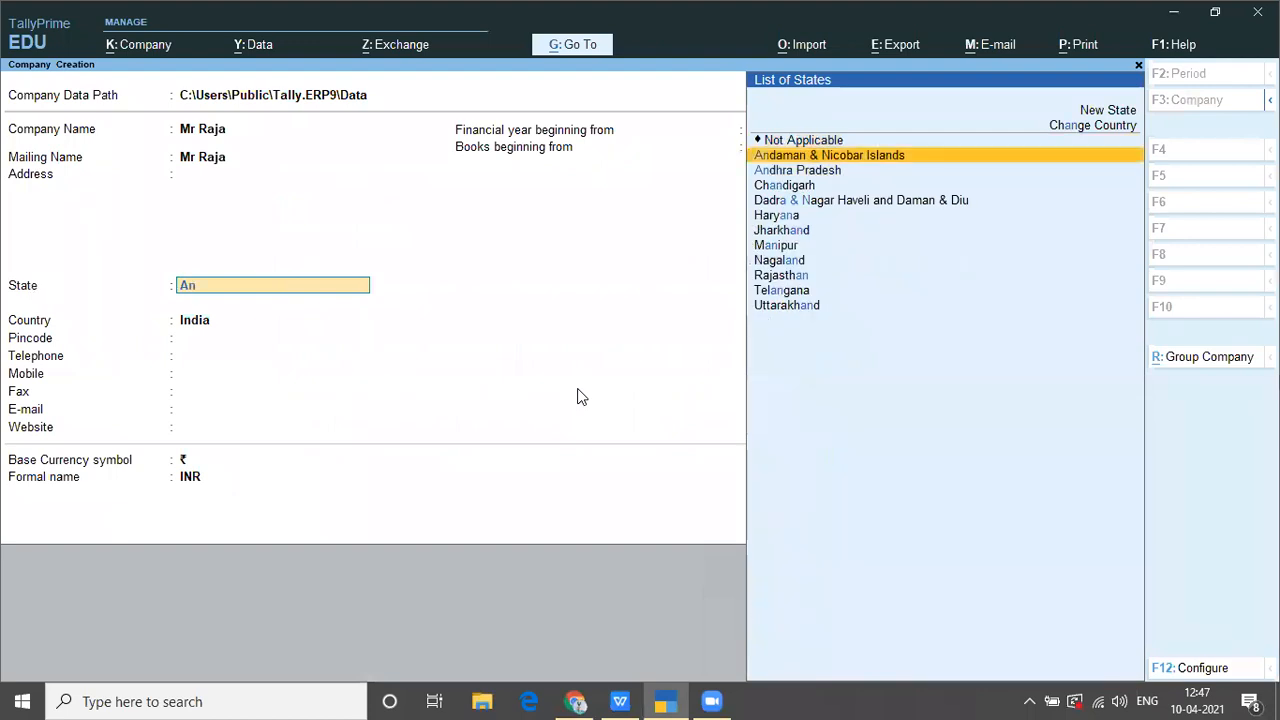
key("Return")
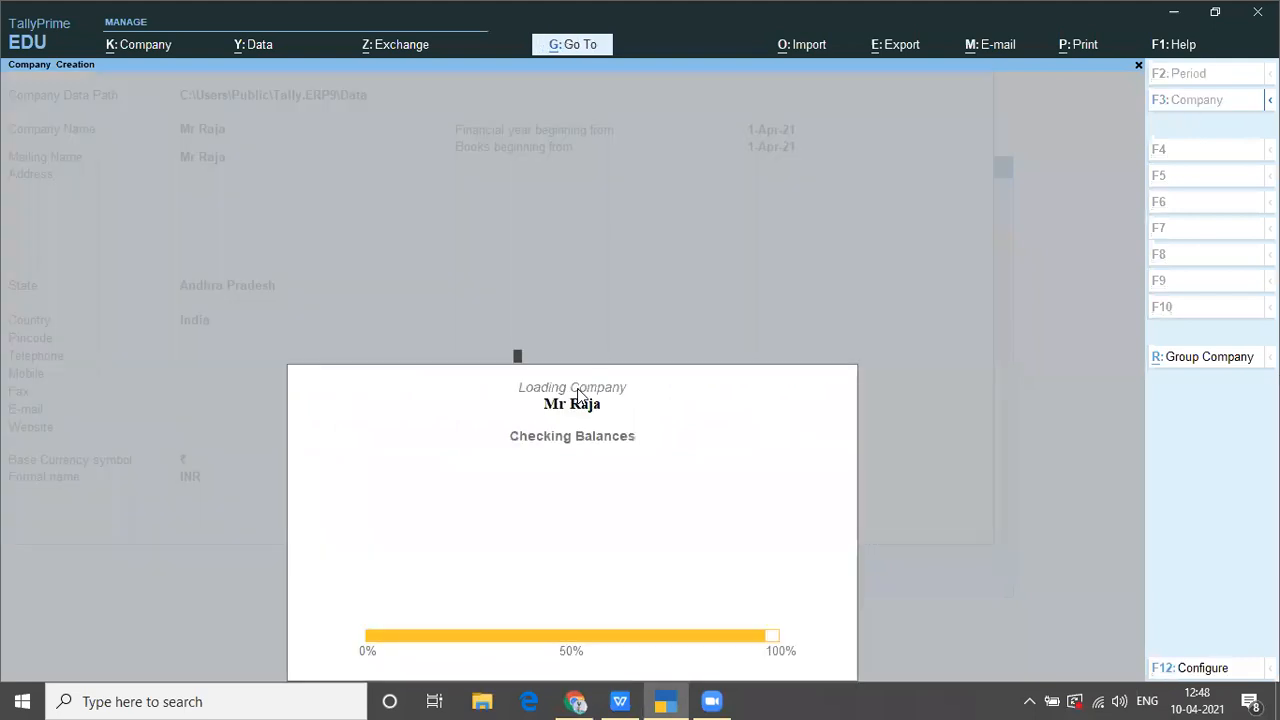
key("Escape")
key("Escape")
key("y")
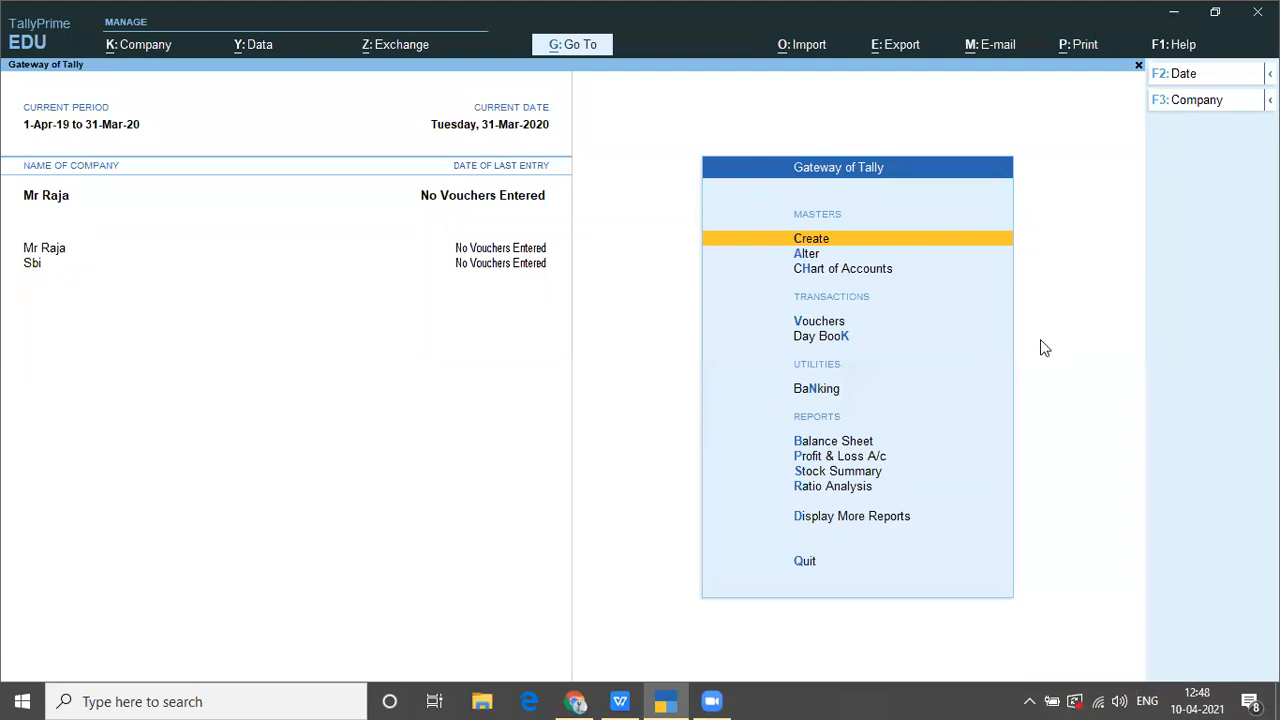
Step: Open the list of masters to create in the new company
key("Return")
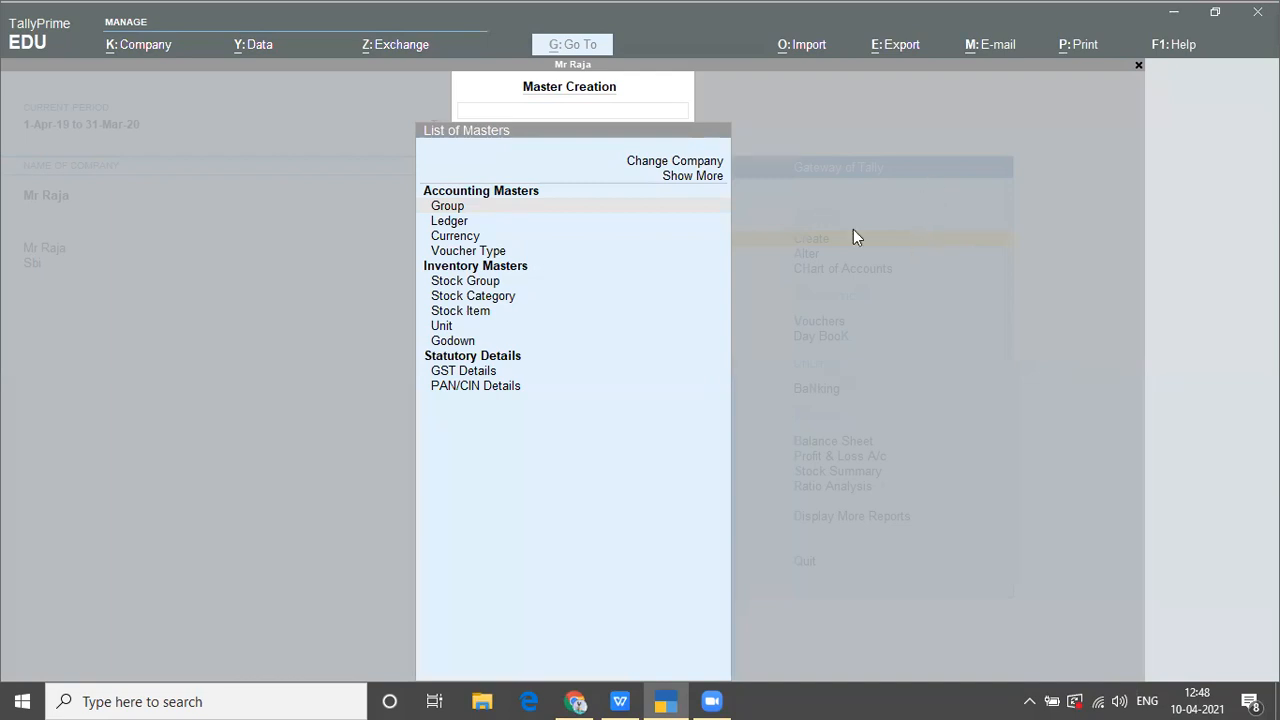
left_click(885, 250)
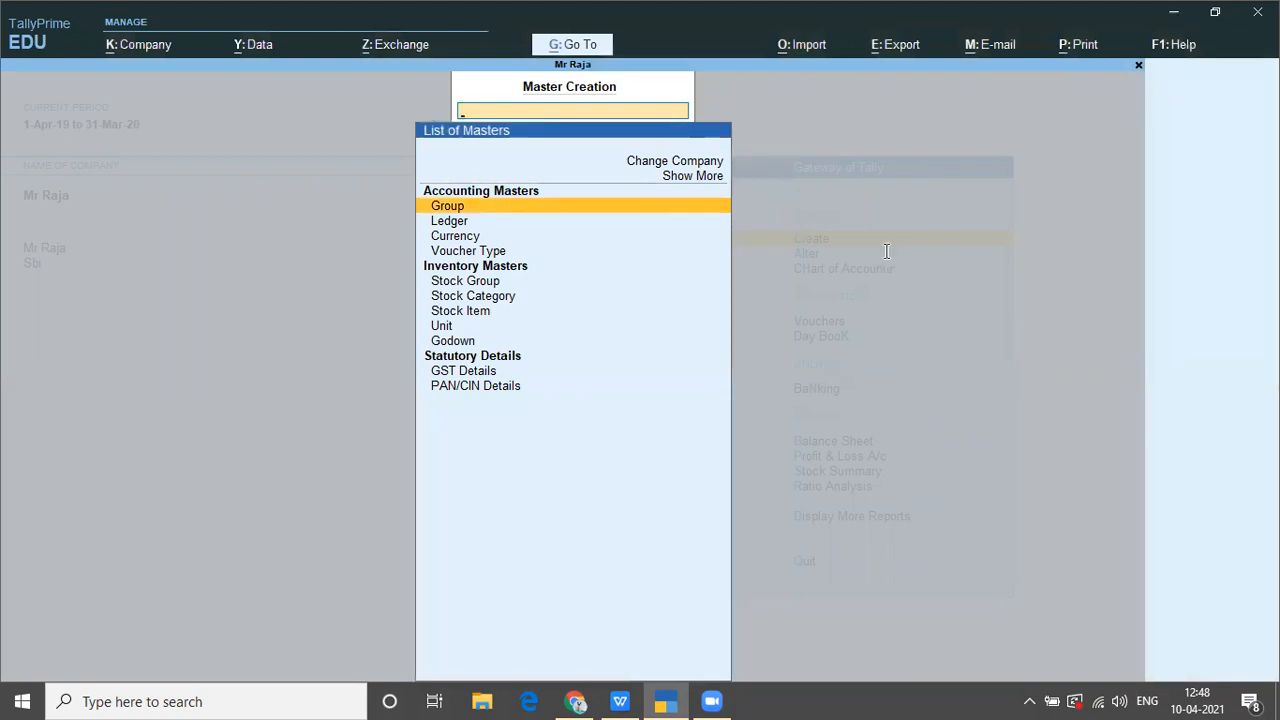
Step: Review the purchase order and sales order items, quantities and payments of Problem 1 in the Tally material document
key("alt+Tab")
scroll(887, 253, "down", 2)
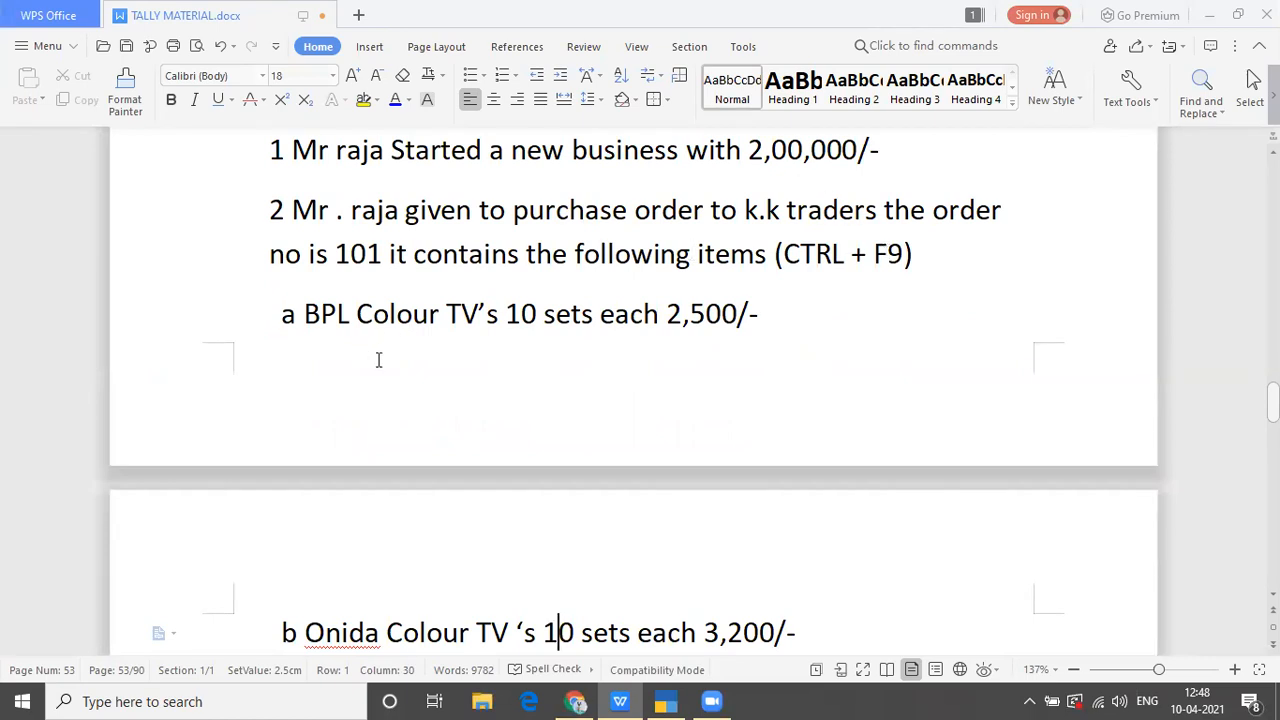
scroll(517, 380, "down", 3)
scroll(517, 380, "down", 6)
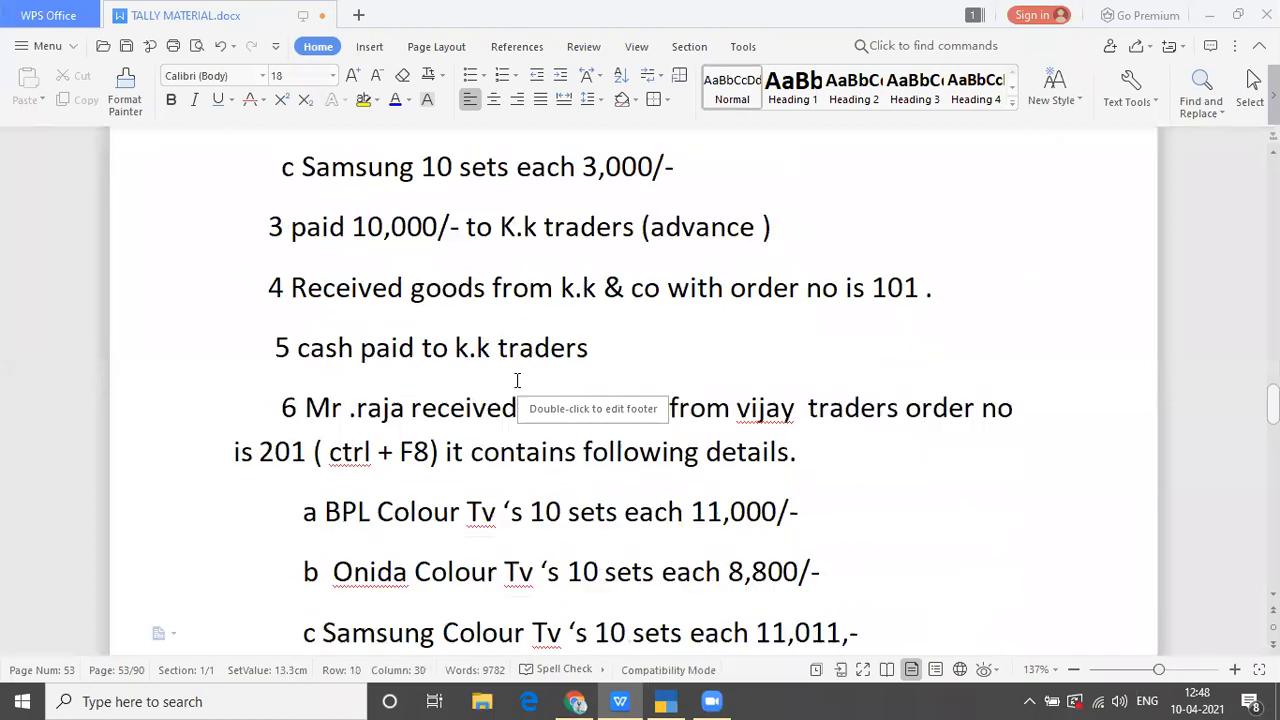
key("Down")
key("Up")
key("Up")
key("Up")
key("Up")
key("Up")
key("Up")
key("Up")
key("Up")
key("Up")
key("Up")
key("Up")
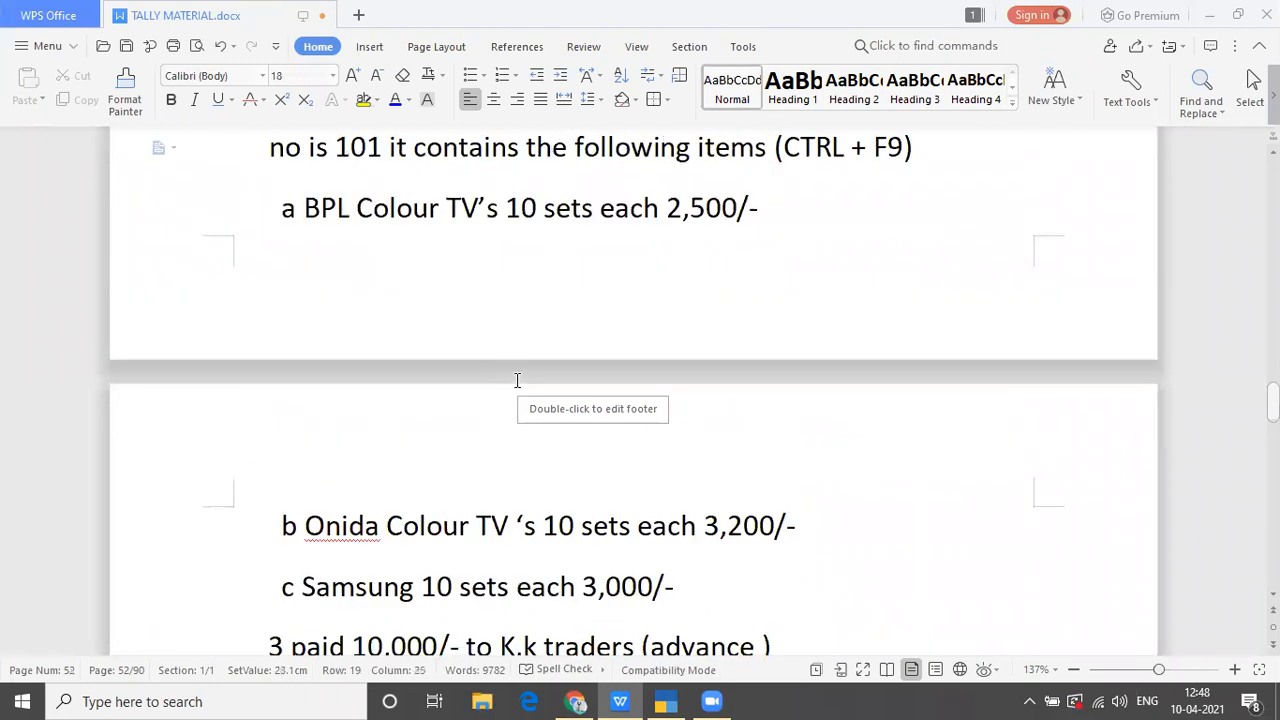
key("Up")
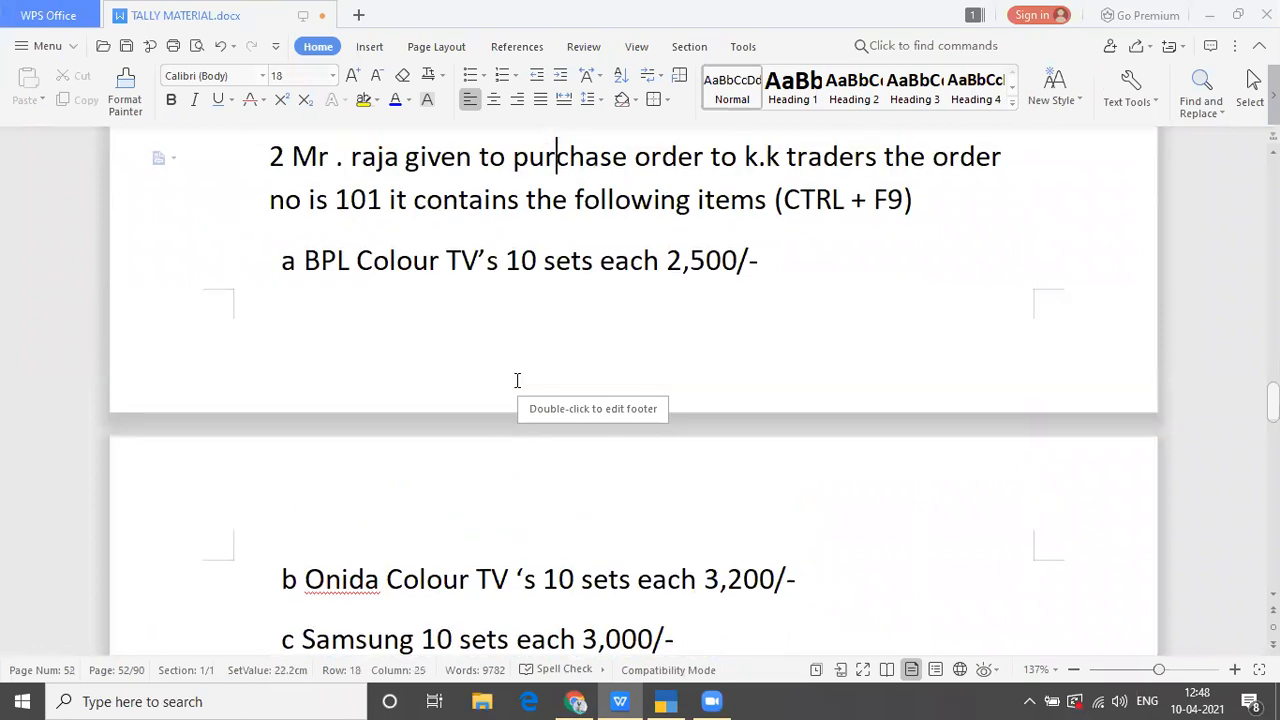
Step: Back in TallyPrime, create a simple unit with the symbol sets, no quantity code and 0 decimal places
key("alt+Tab")
key("Down")
key("Down")
key("Down")
key("Down")
key("Down")
key("Down")
key("Down")
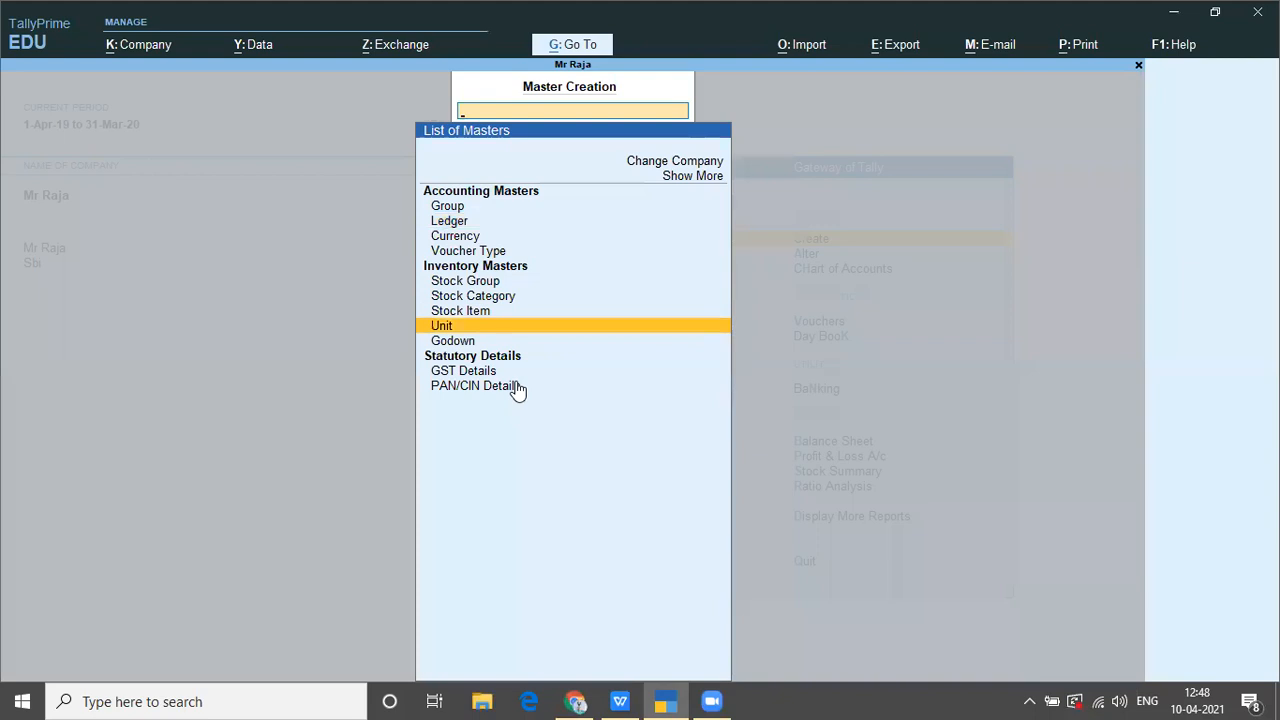
key("Return")
type("sets")
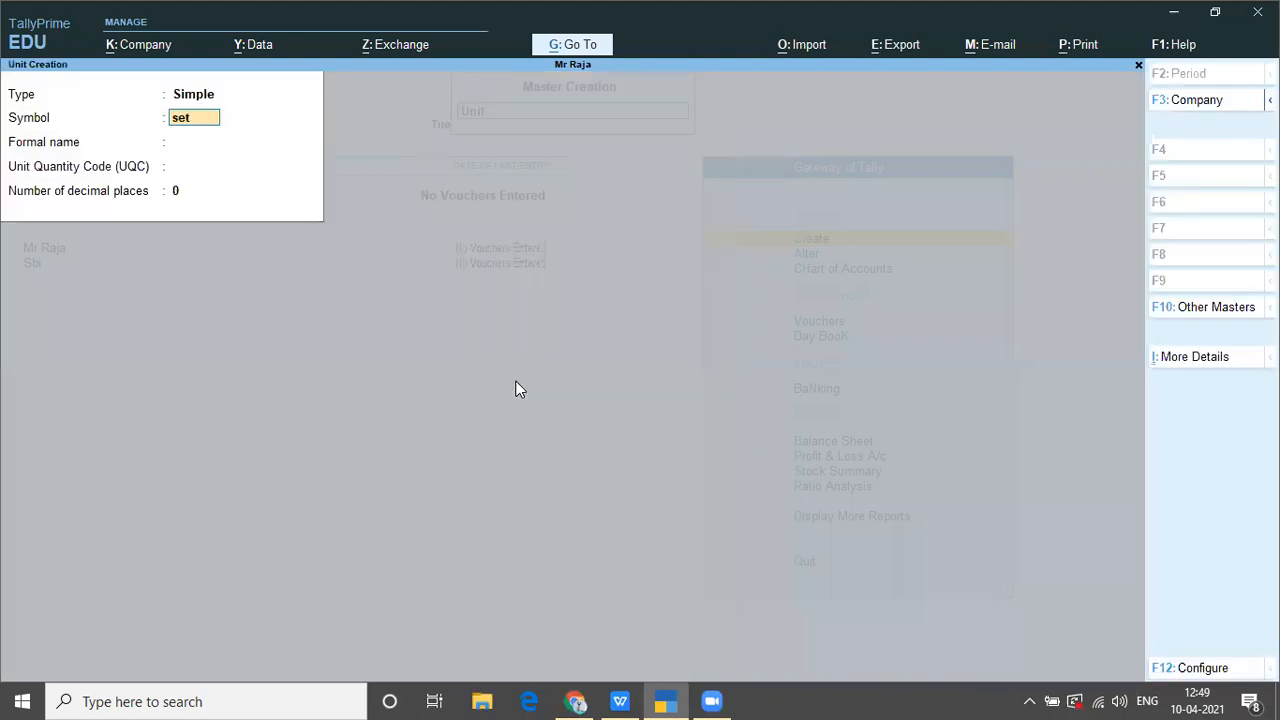
key("Return")
key("Return")
key("Return")
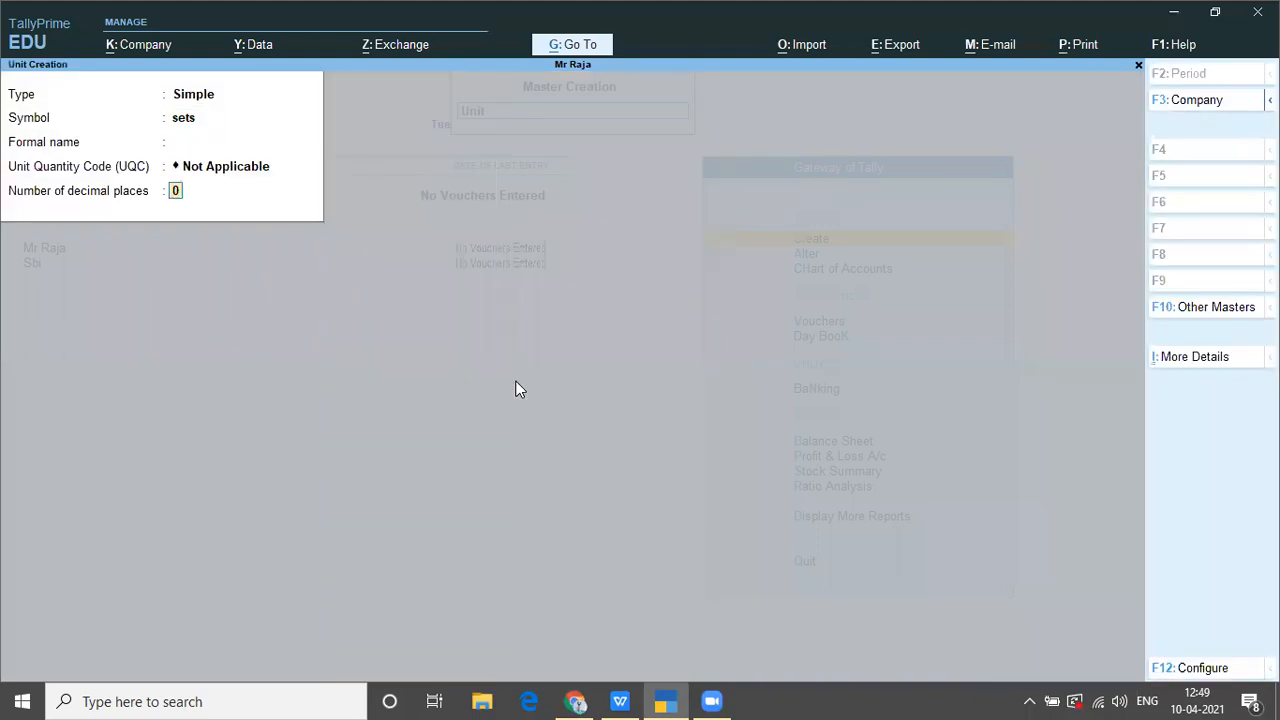
key("Return")
key("Return")
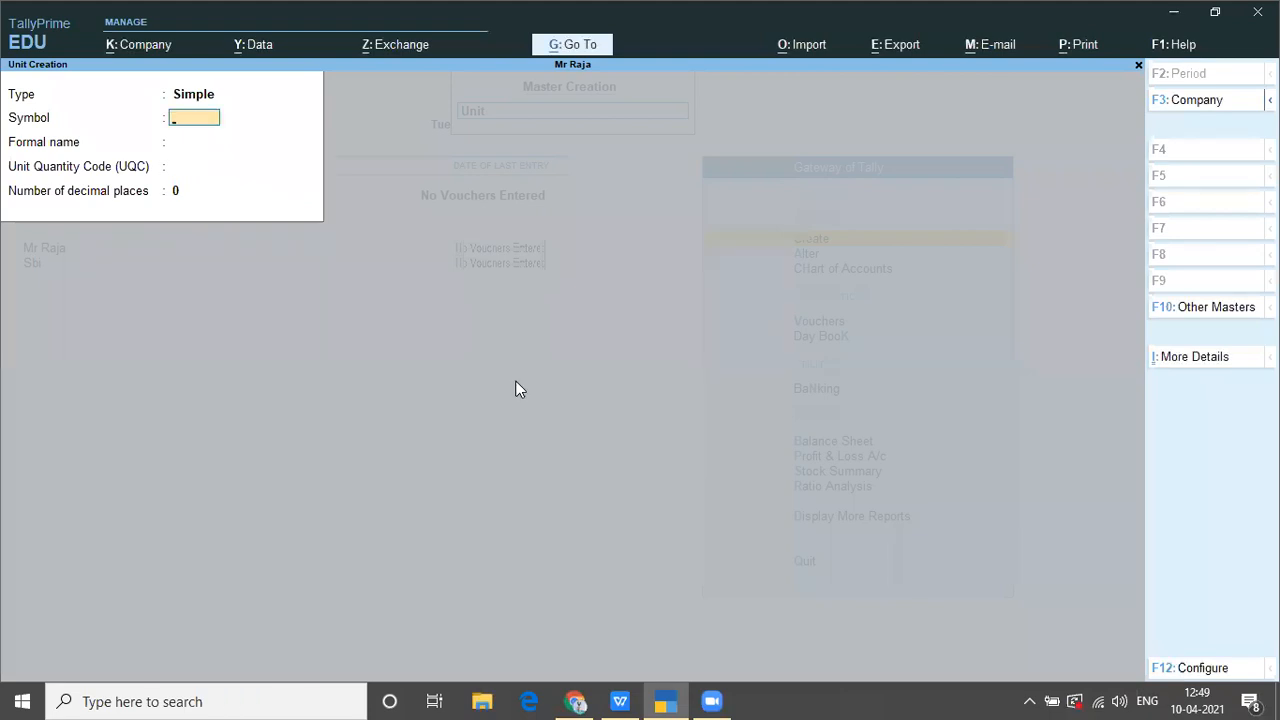
key("Escape")
Step: Start a stock item named BPL Colour Tv without an alias, placed under Primary
key("Up")
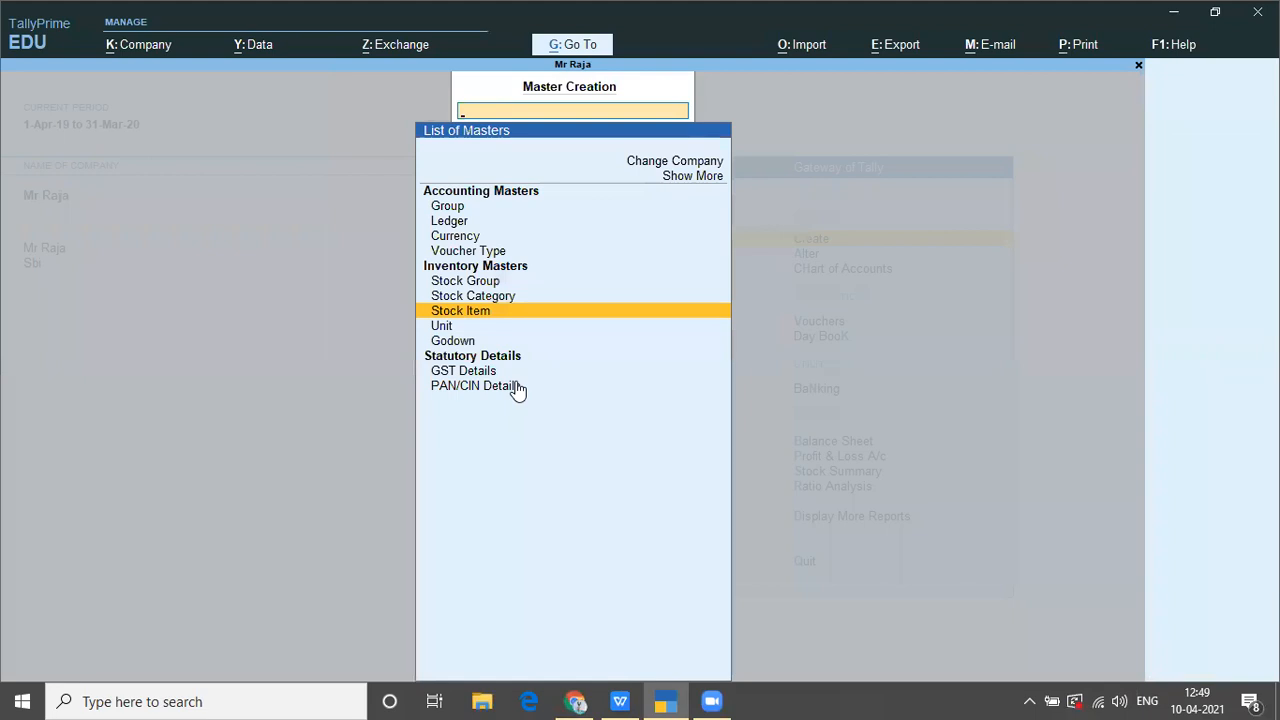
key("Return")
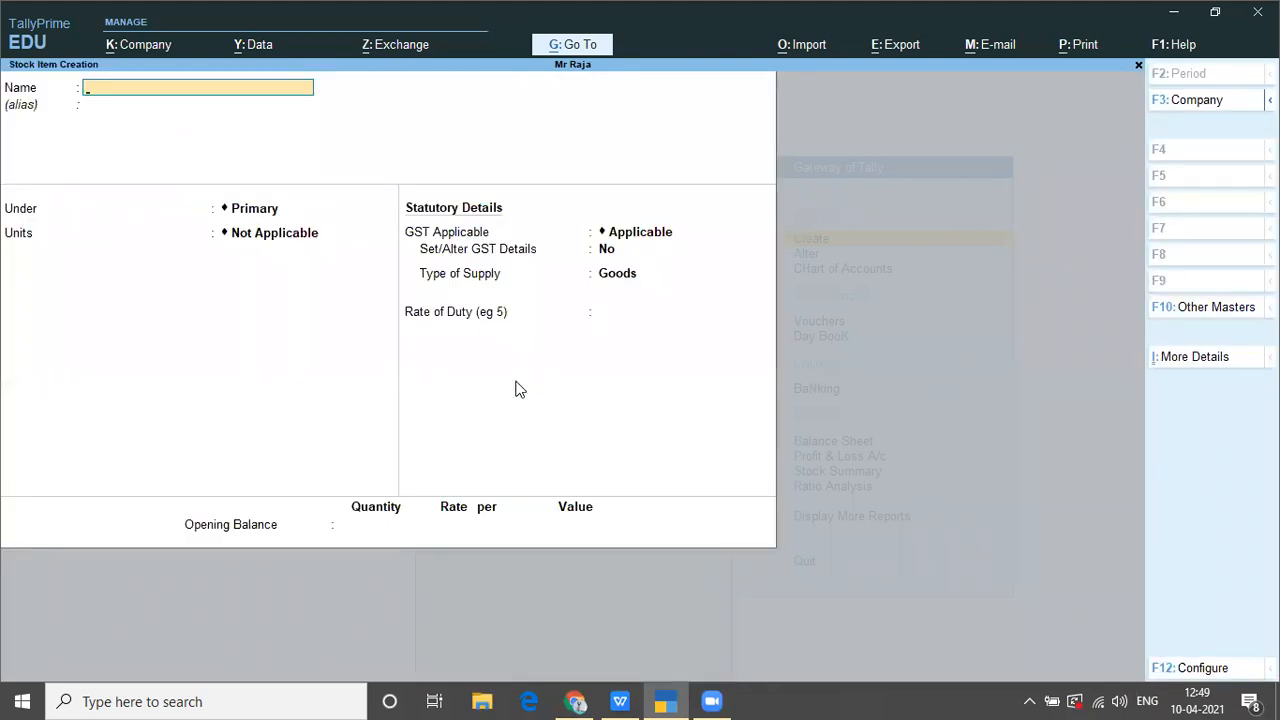
key("Caps_Lock")
type("BPL C")
key("Caps_Lock")
type("olour Tv")
key("Return")
key("Return")
key("Return")
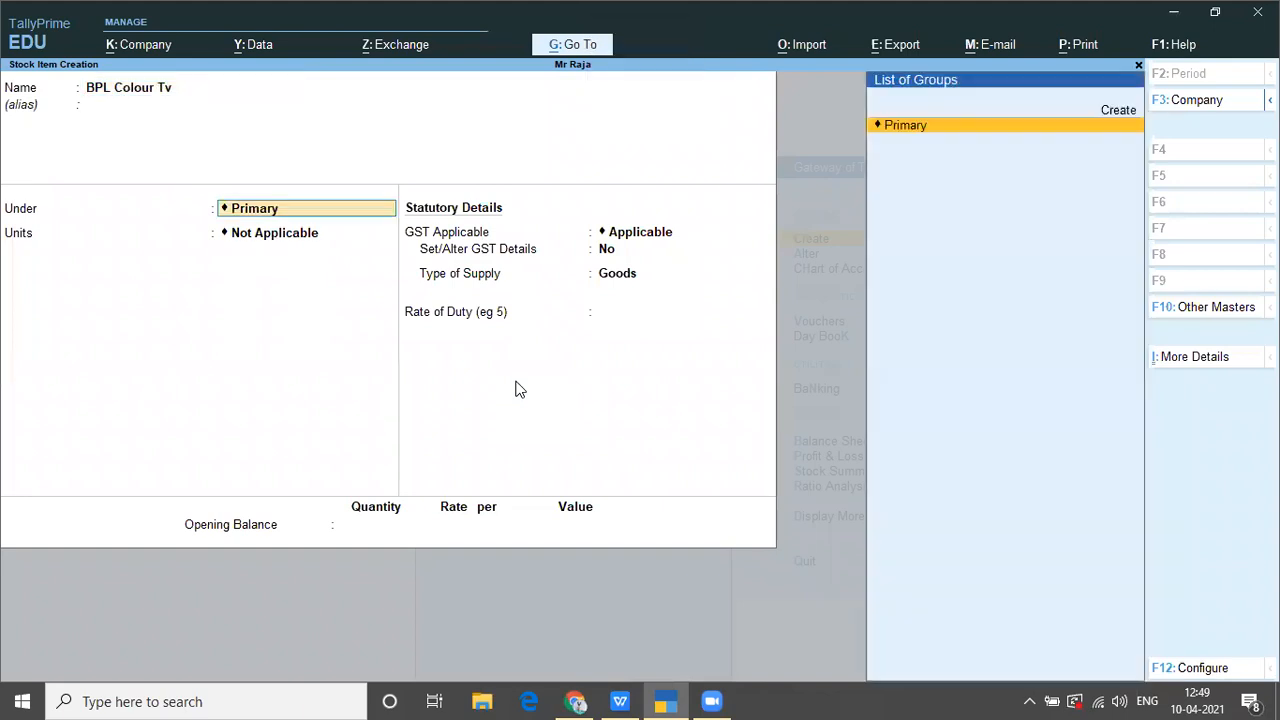
Step: Assign the unit sets to BPL Colour Tv and save it with the default statutory details
key("Down")
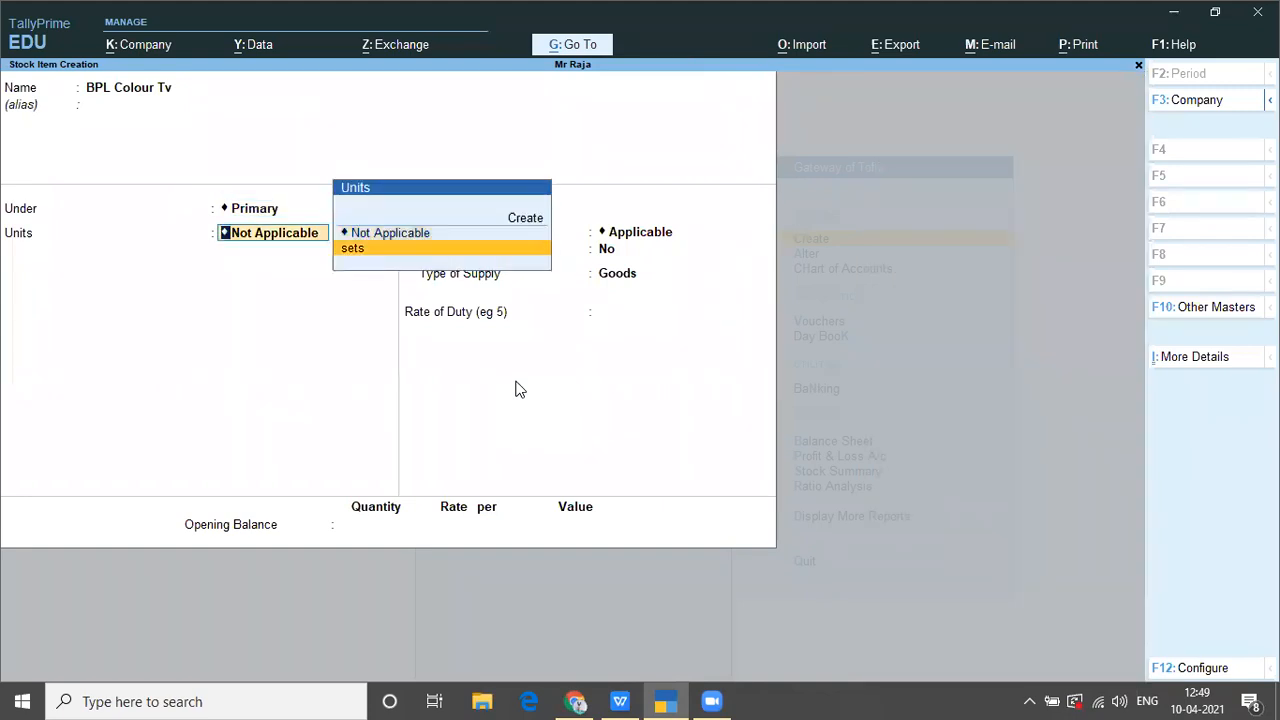
key("Return")
key("Return")
key("Return")
key("Return")
key("Return")
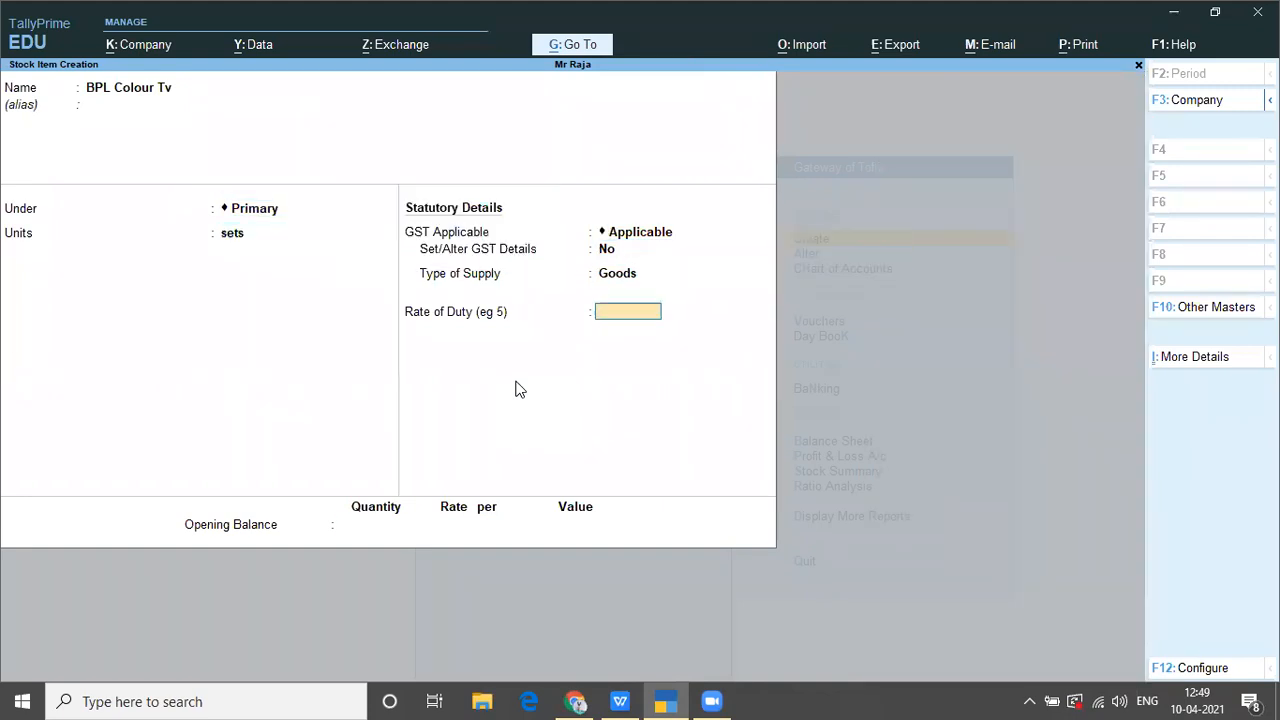
key("Return")
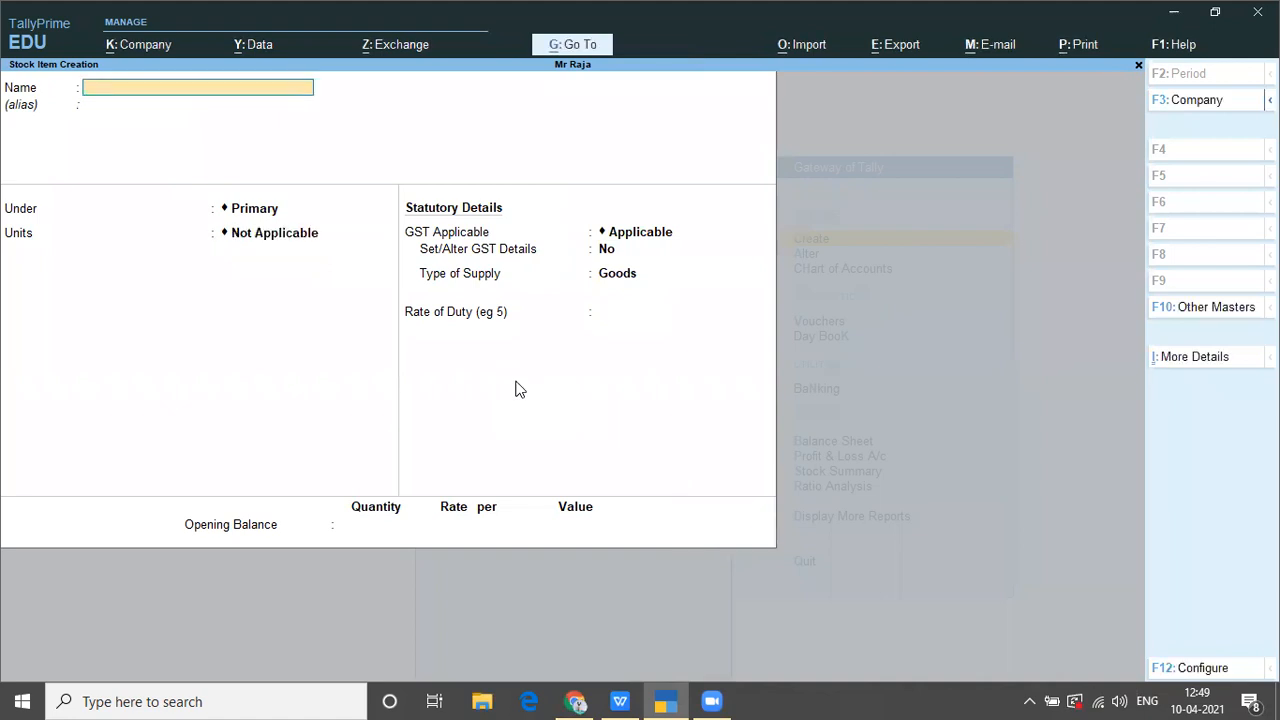
Step: Start a stock item named Onida Colour Tv without an alias, placed under Primary
key("Caps_Lock")
type("O")
key("Caps_Lock")
type("ni")
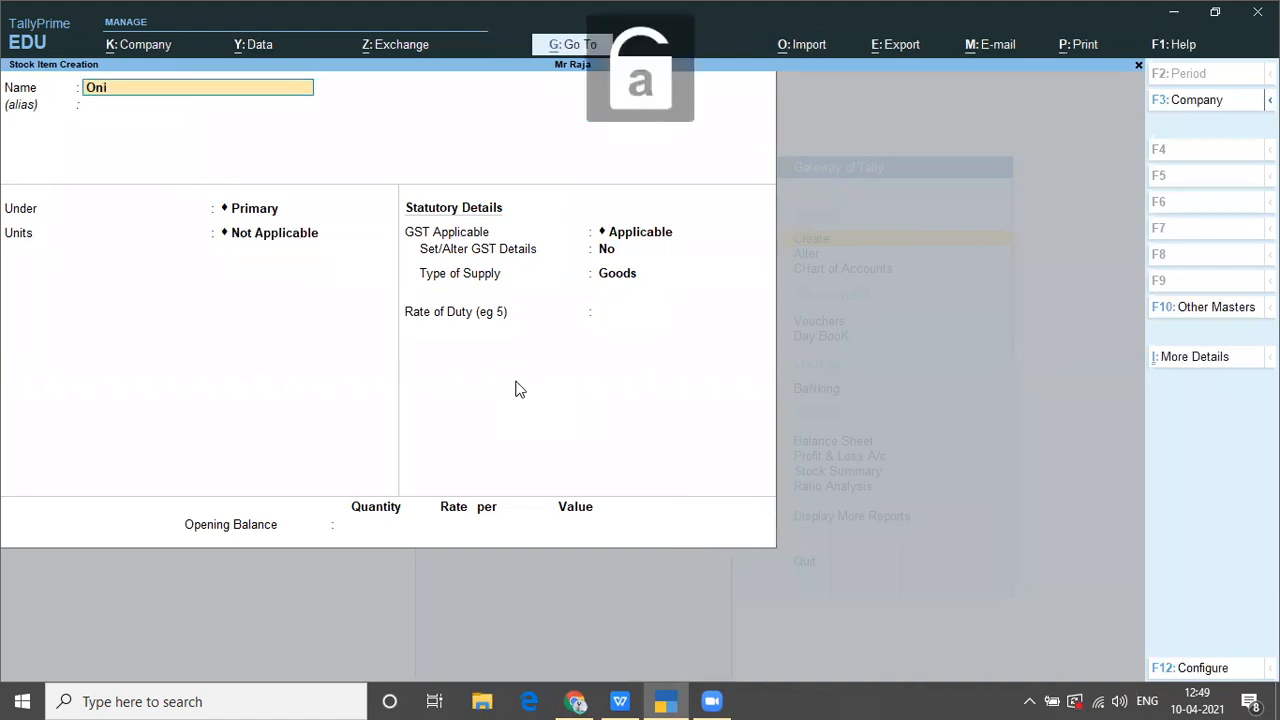
type("da Colour Y")
key("BackSpace")
type("Tv")
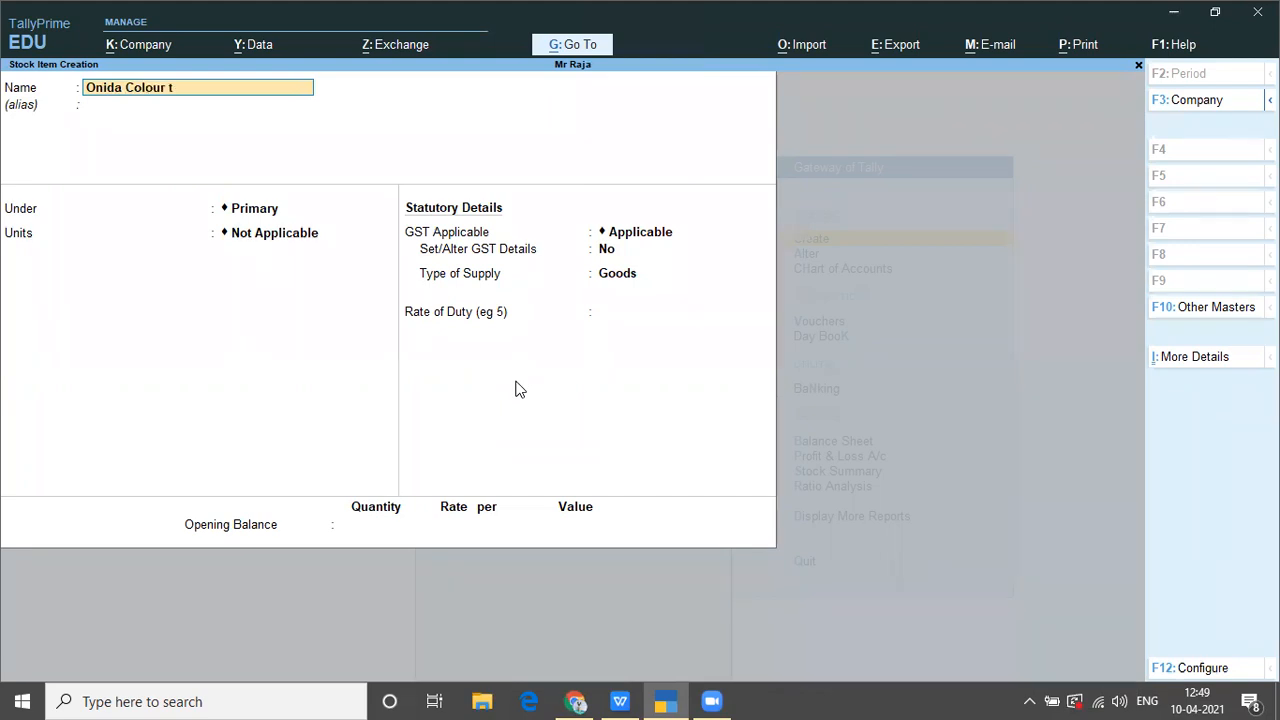
key("Return")
key("Return")
key("Return")
Step: Assign the unit sets to Onida Colour Tv and save it with the default statutory details
key("Down")
key("Return")
key("Return")
key("Return")
key("Return")
key("Return")
key("Return")
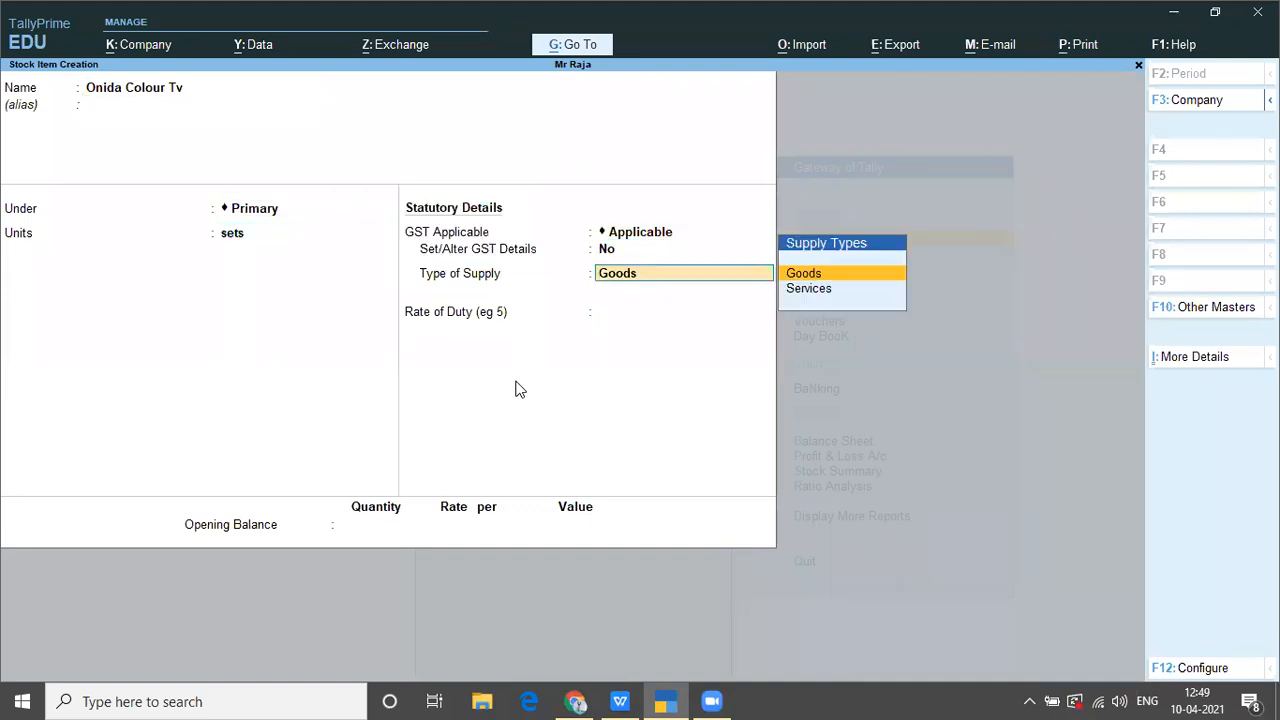
key("Return")
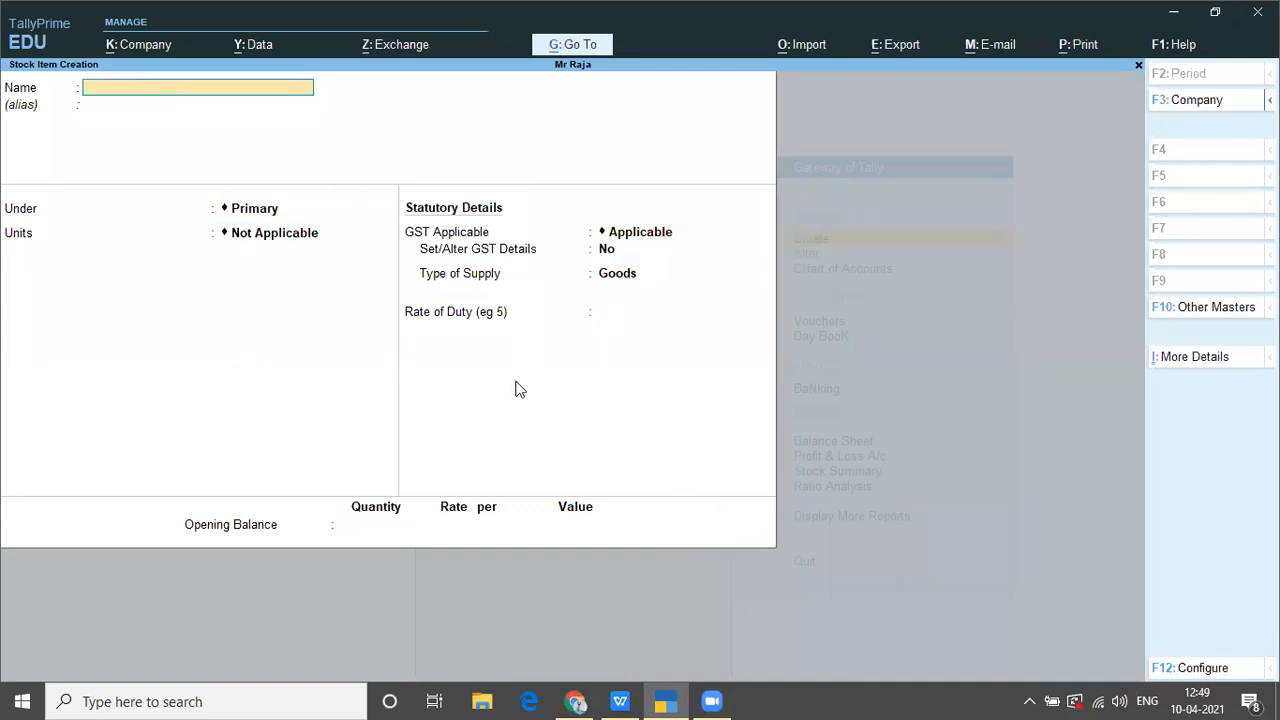
Step: Create the stock item Samsung Colour Tv under Primary with the unit sets and the default statutory details
type("Samsung Colour Tv")
key("Return")
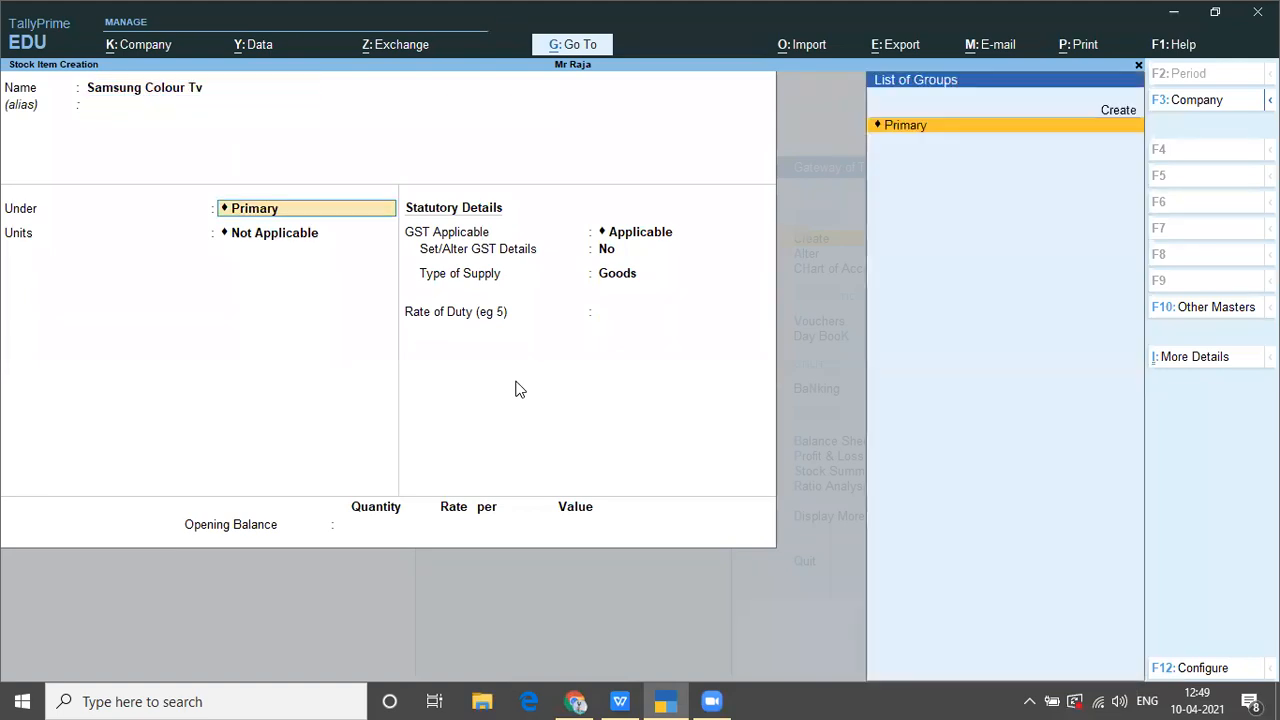
key("Return")
key("Down")
key("Return")
key("Return")
key("Return")
key("Return")
key("Return")
key("Return")
key("Return")
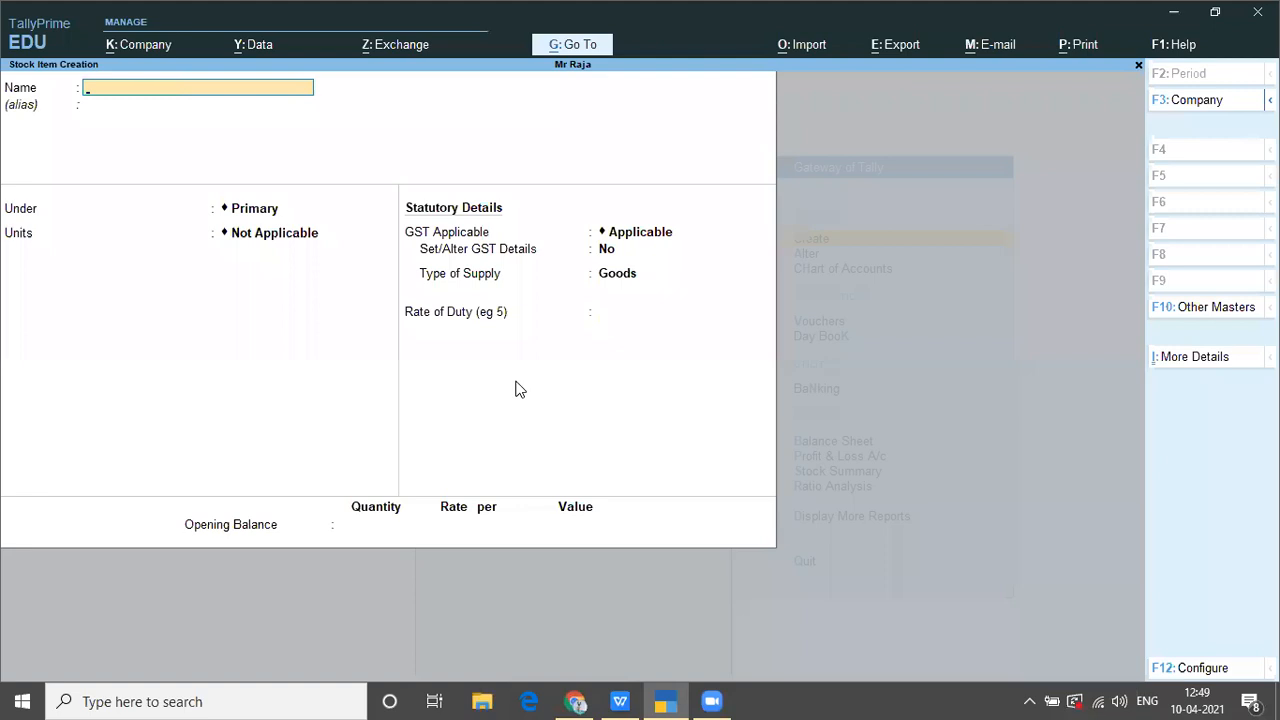
Step: Switch to the TALLY MATERIAL.docx exercise in WPS Office and check the purchase order's item list through to the Samsung entry, then return to TallyPrime
key("alt+Tab")
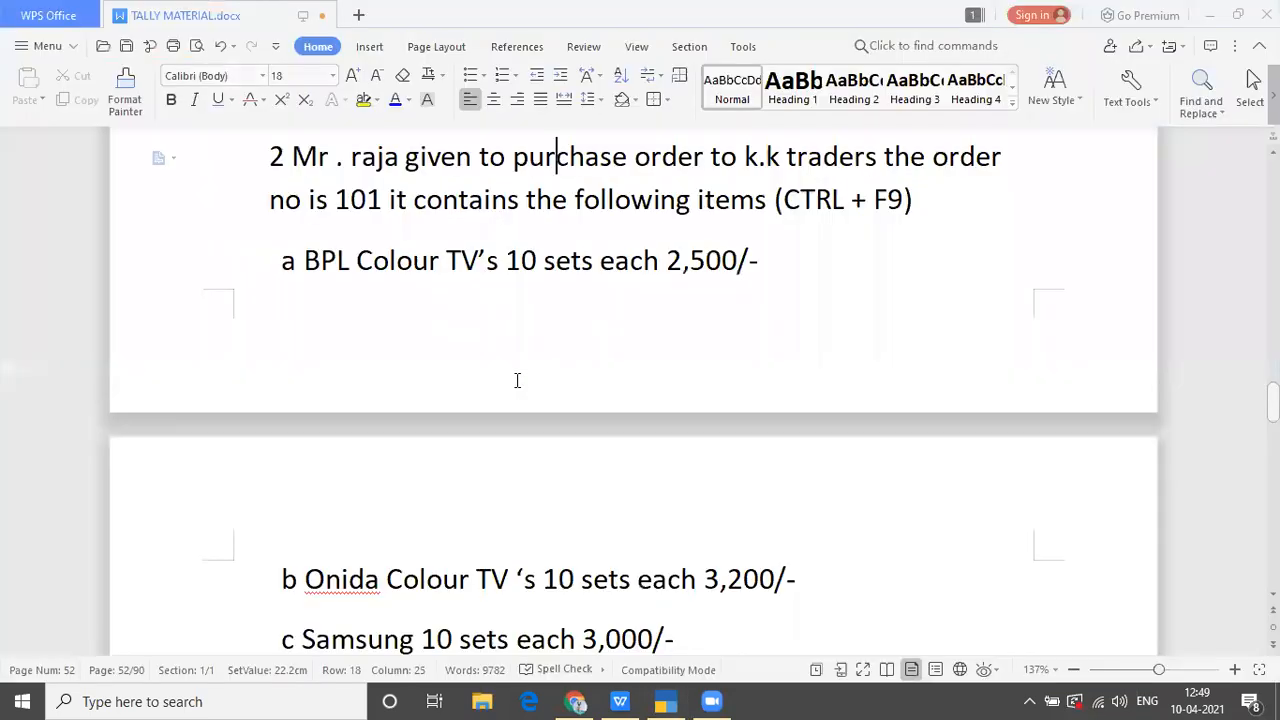
key("Down")
key("Down")
key("Down")
key("Down")
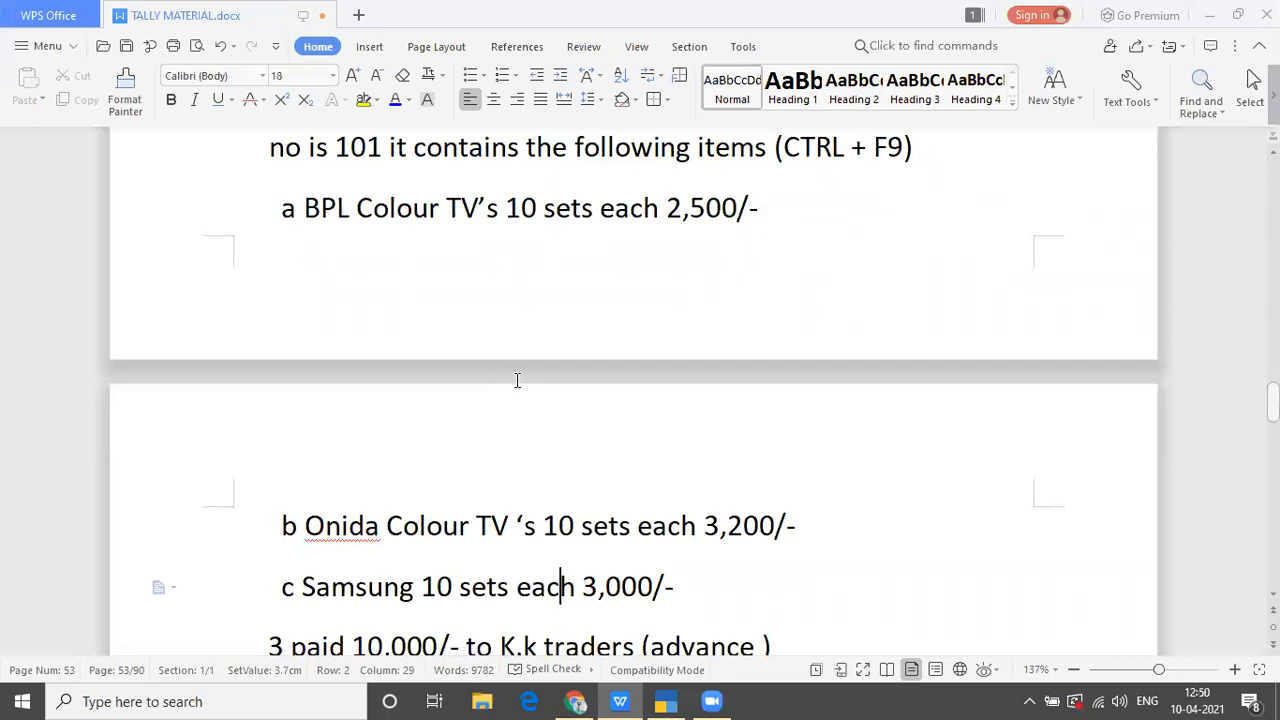
key("alt+Tab")
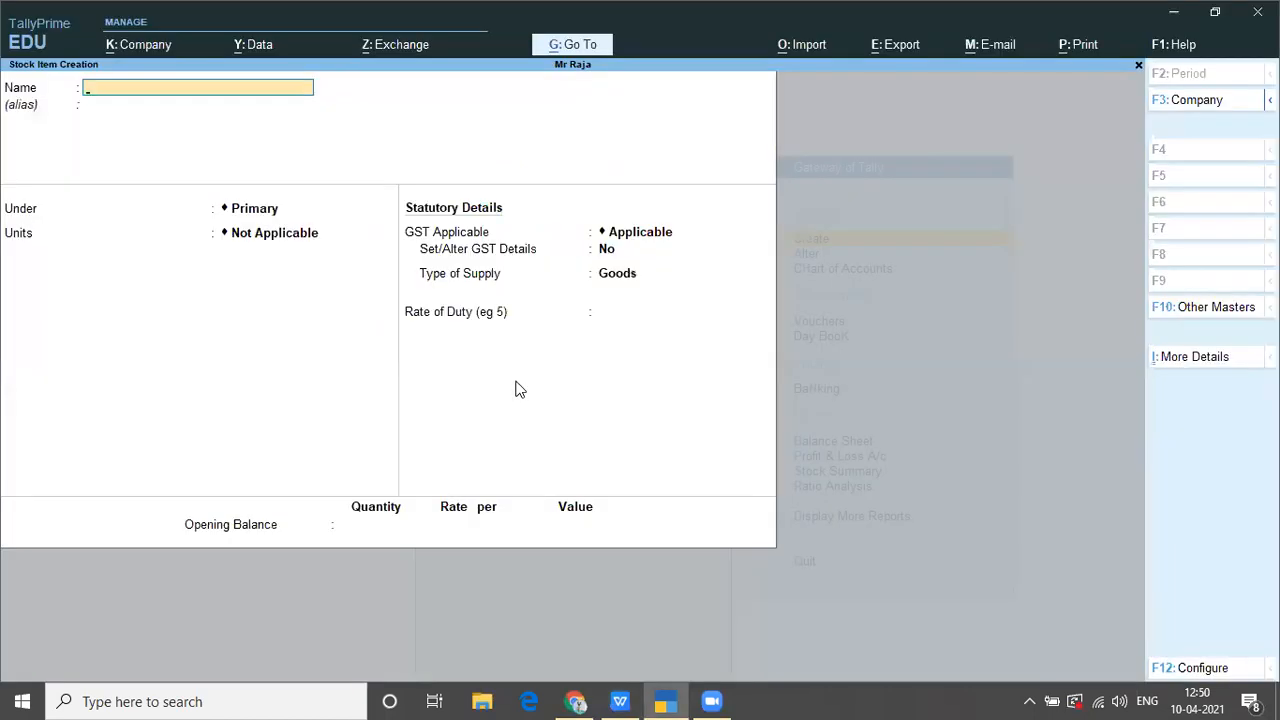
Step: Leave stock item creation and open a blank ledger creation form from the masters list
key("Escape")
key("Return")
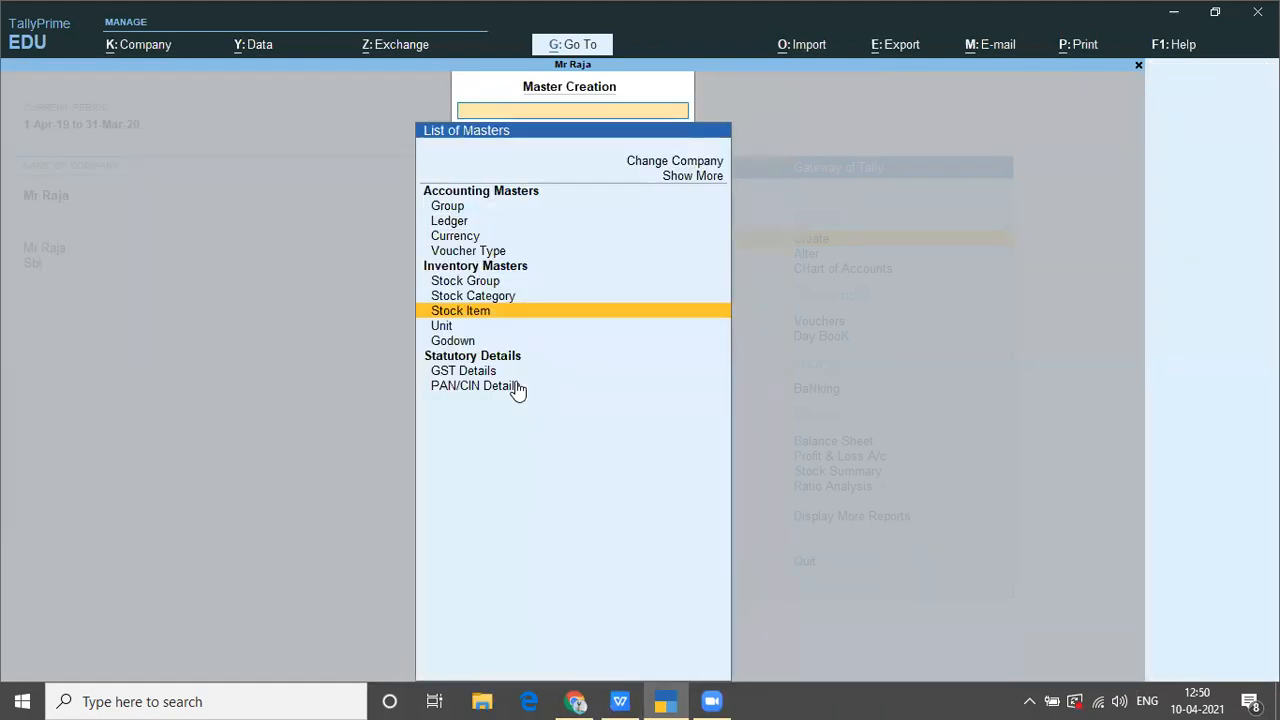
key("Escape")
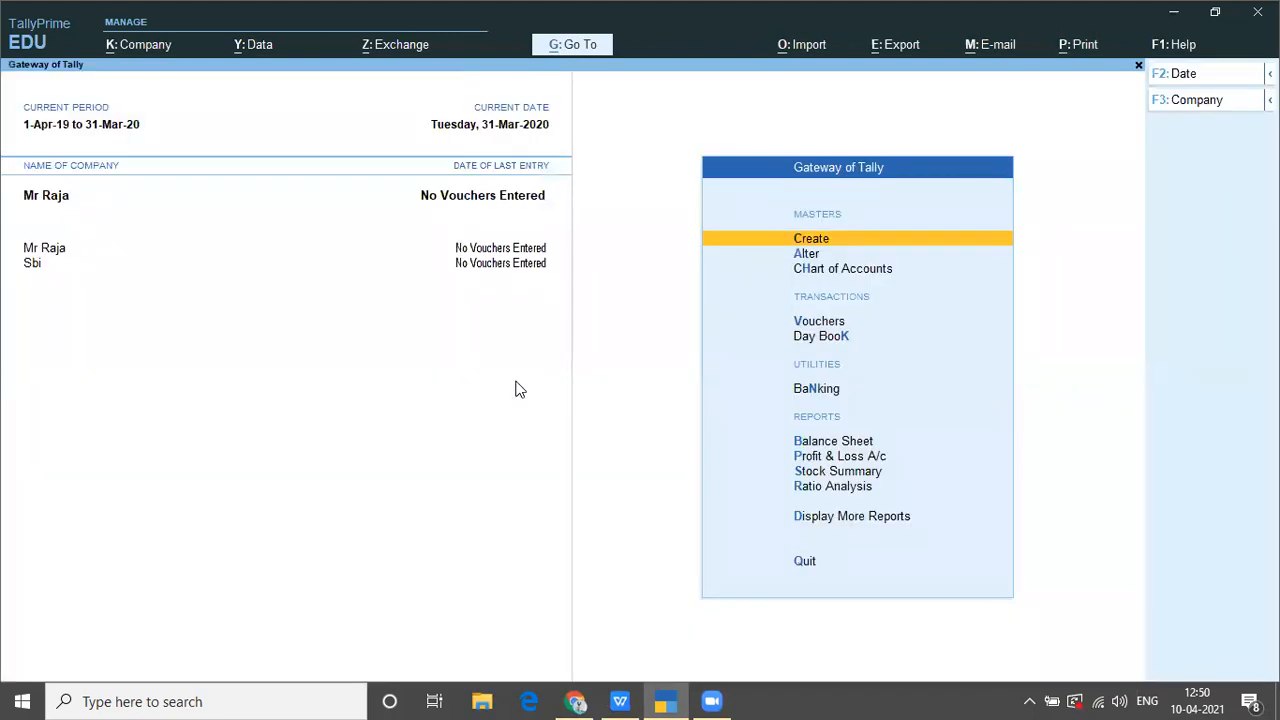
key("Return")
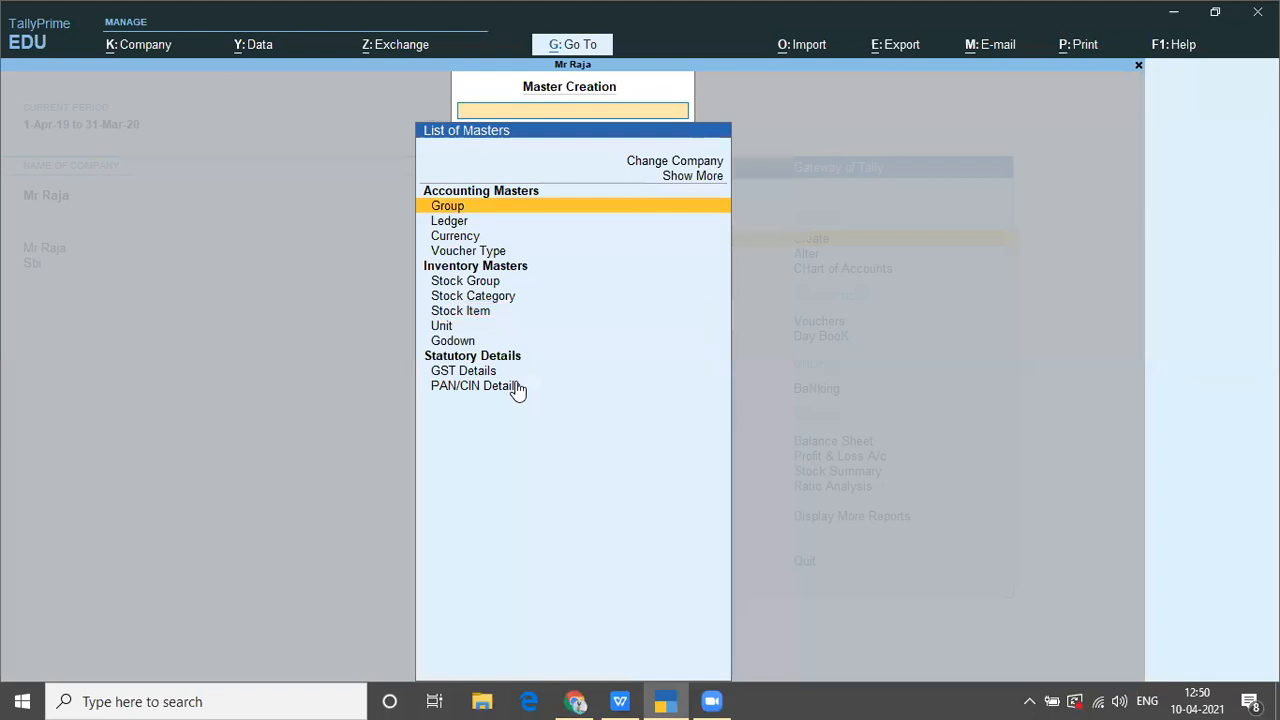
key("Down")
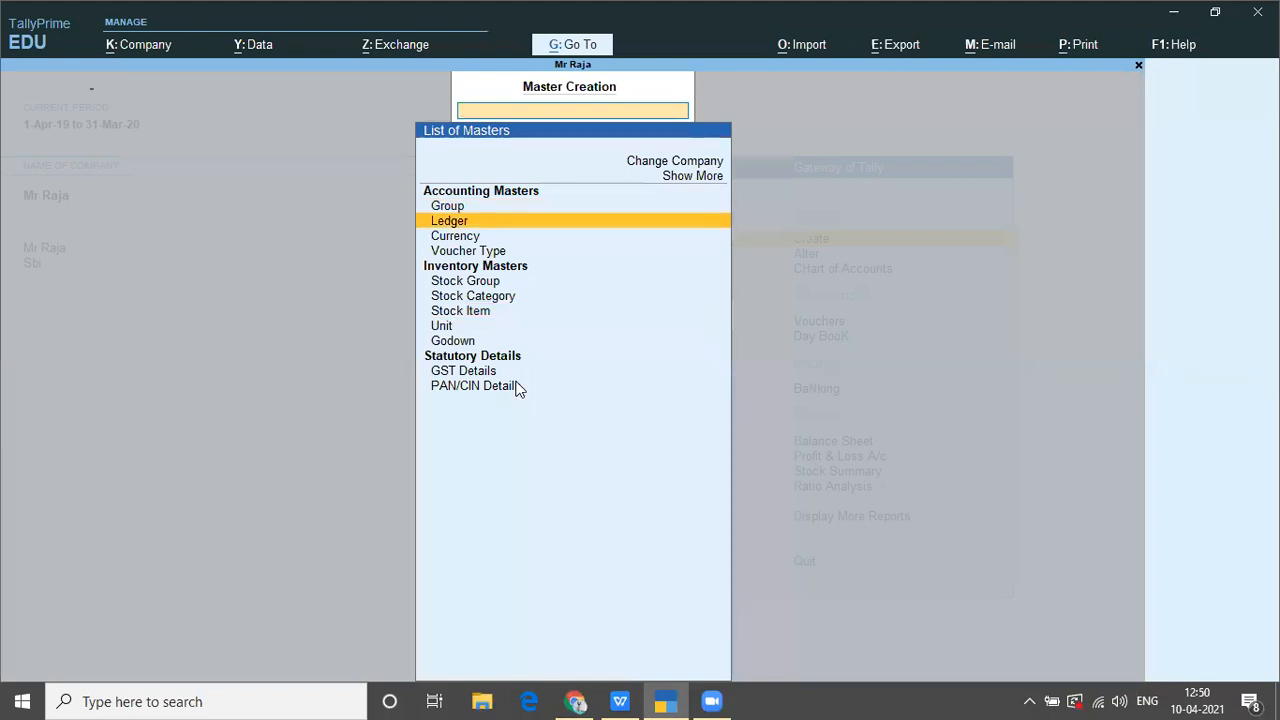
key("Return")
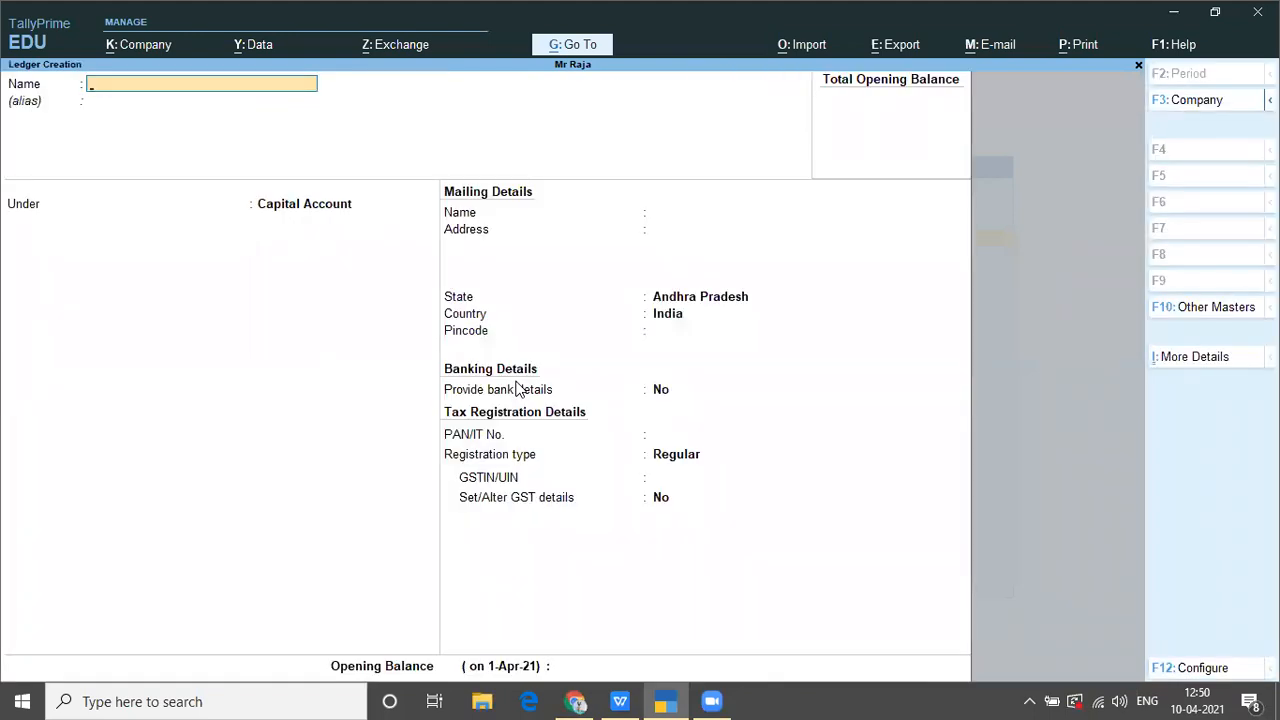
Step: Switch to the exercise document in WPS Office and review Problem 1's opening transaction about starting the business
key("alt+Tab")
key("Up")
key("Up")
key("Up")
key("Up")
key("Up")
key("Up")
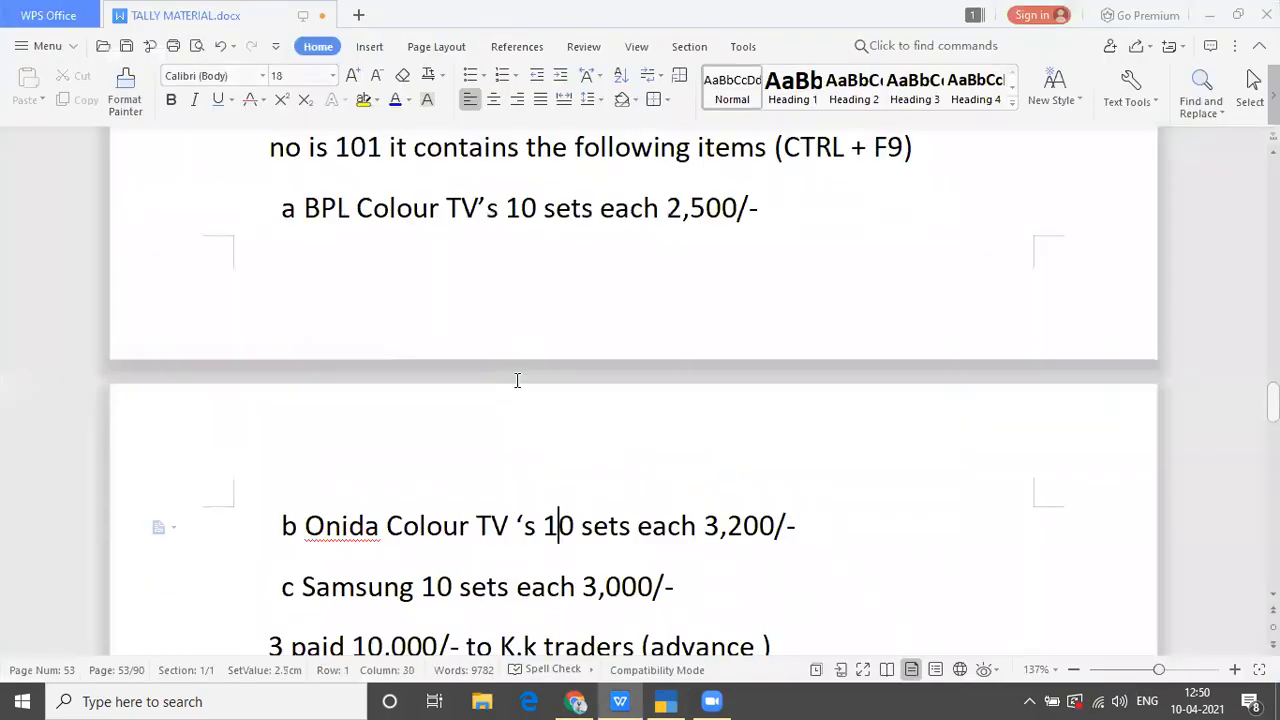
key("Down")
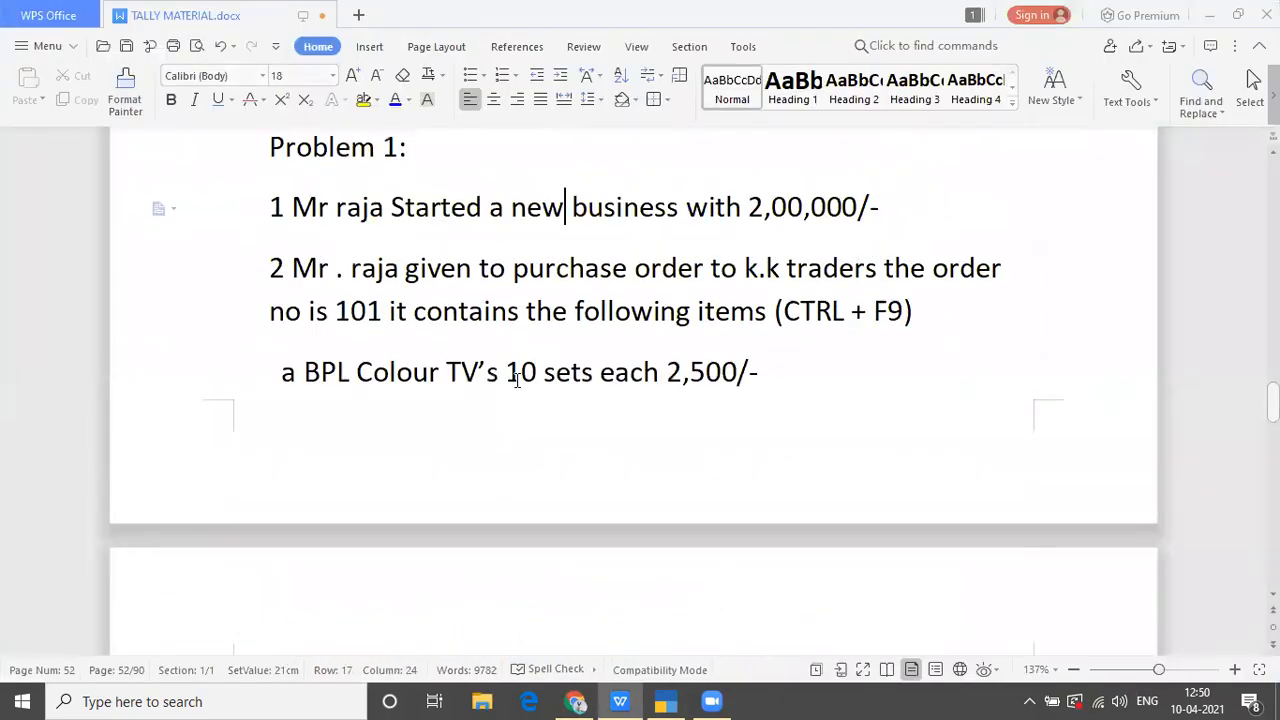
Step: Switch to TallyPrime and start a ledger named after the business owner, leaving the alias empty
key("alt+Tab")
type("M")
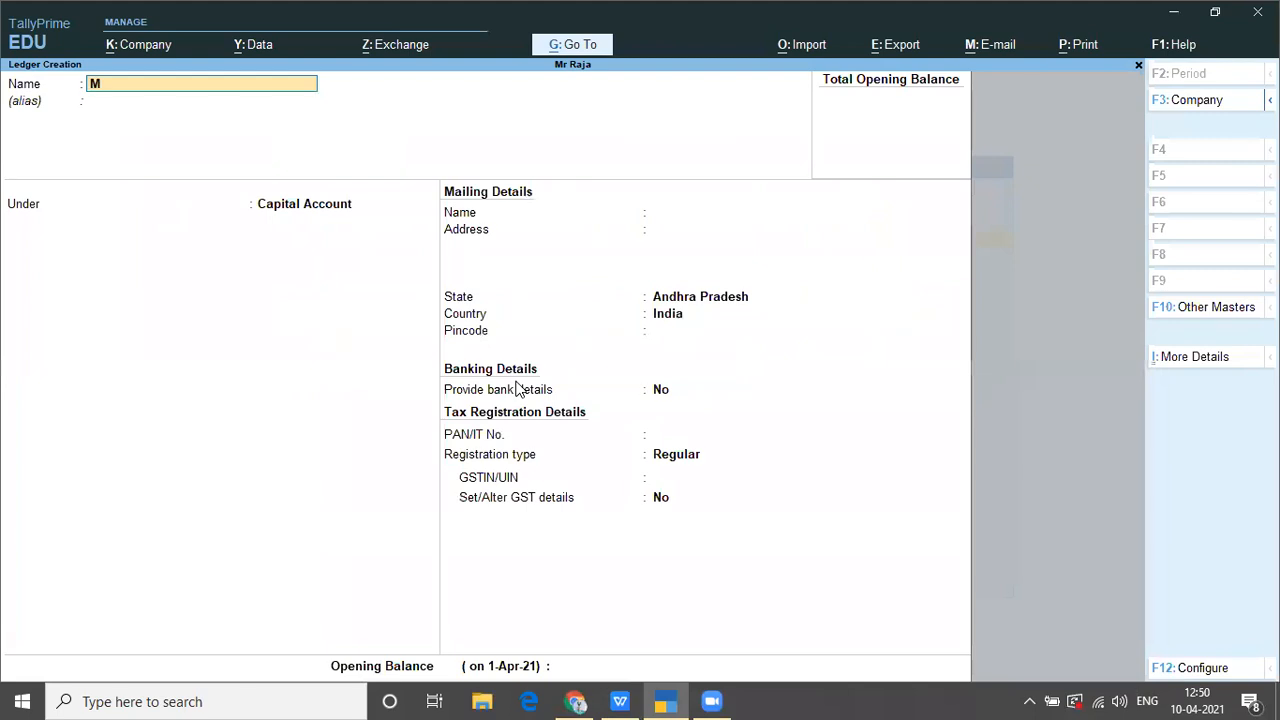
type("r Raja")
key("Return")
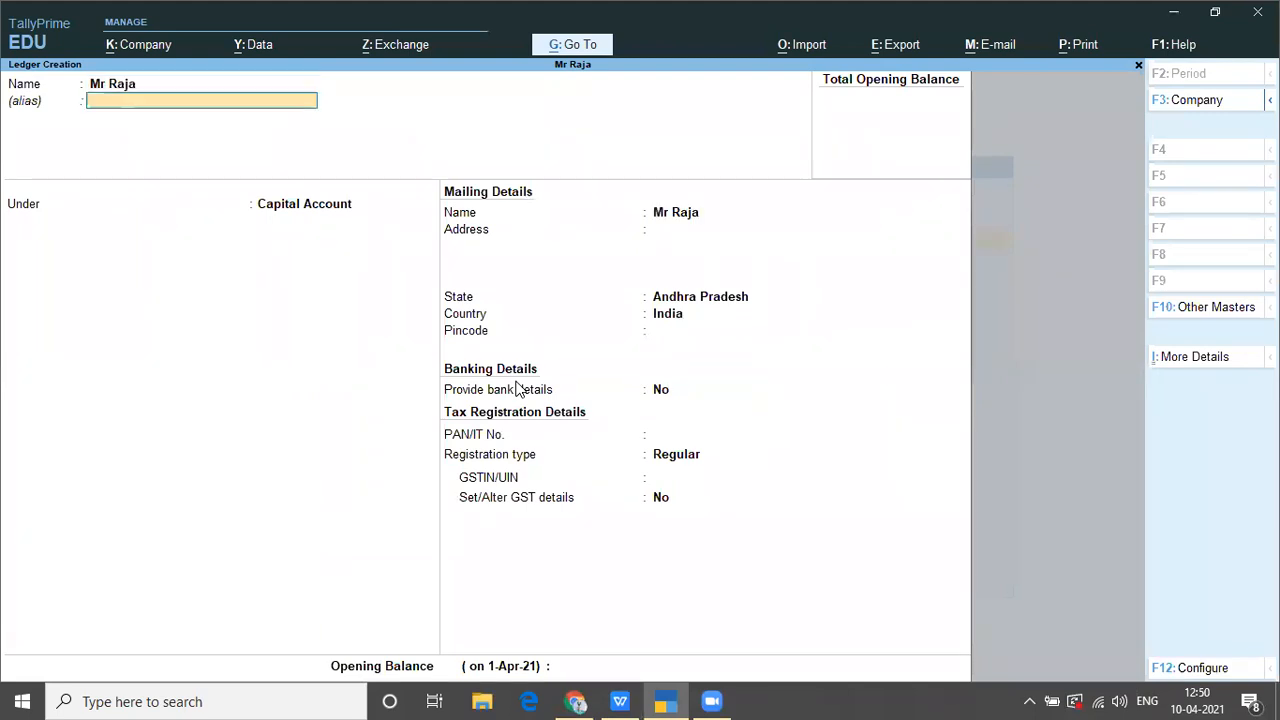
key("Return")
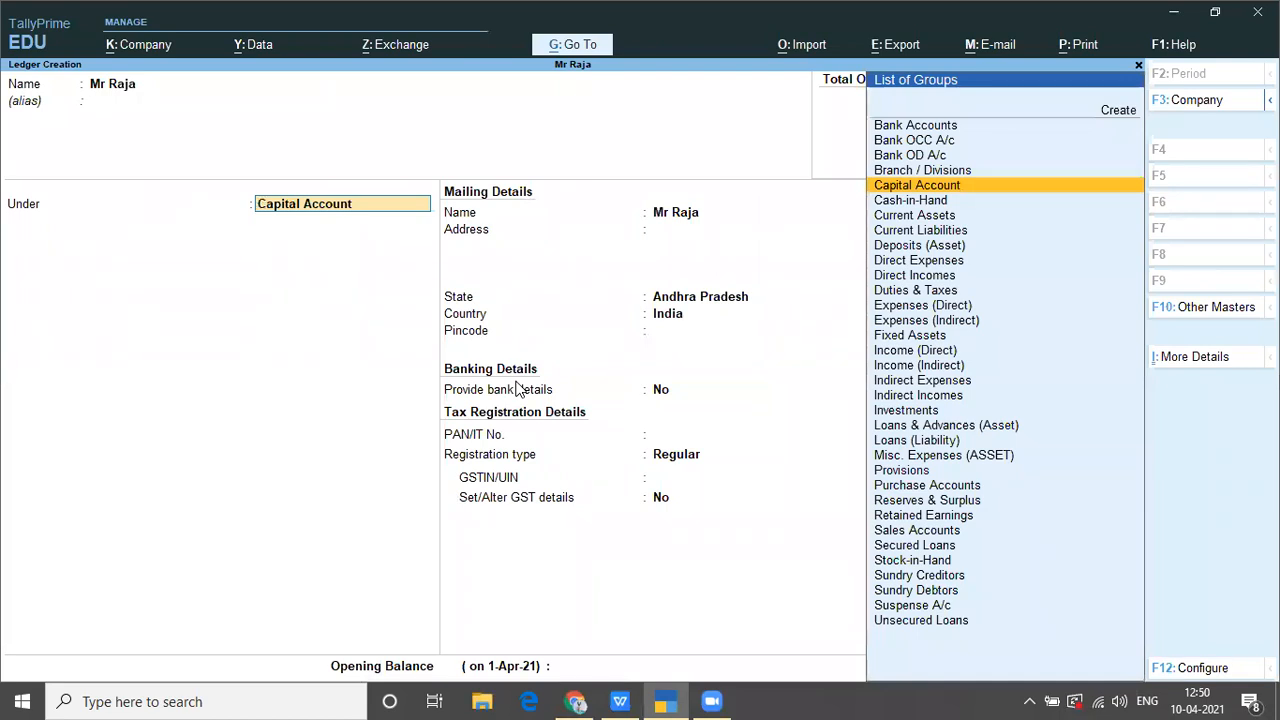
Step: Place the owner's ledger under Capital Account and save it with the default mailing, banking and tax details
key("Return")
key("Return")
key("Return")
key("Return")
key("Return")
key("Return")
key("Return")
key("Return")
key("Return")
key("Return")
key("Return")
key("Return")
key("Return")
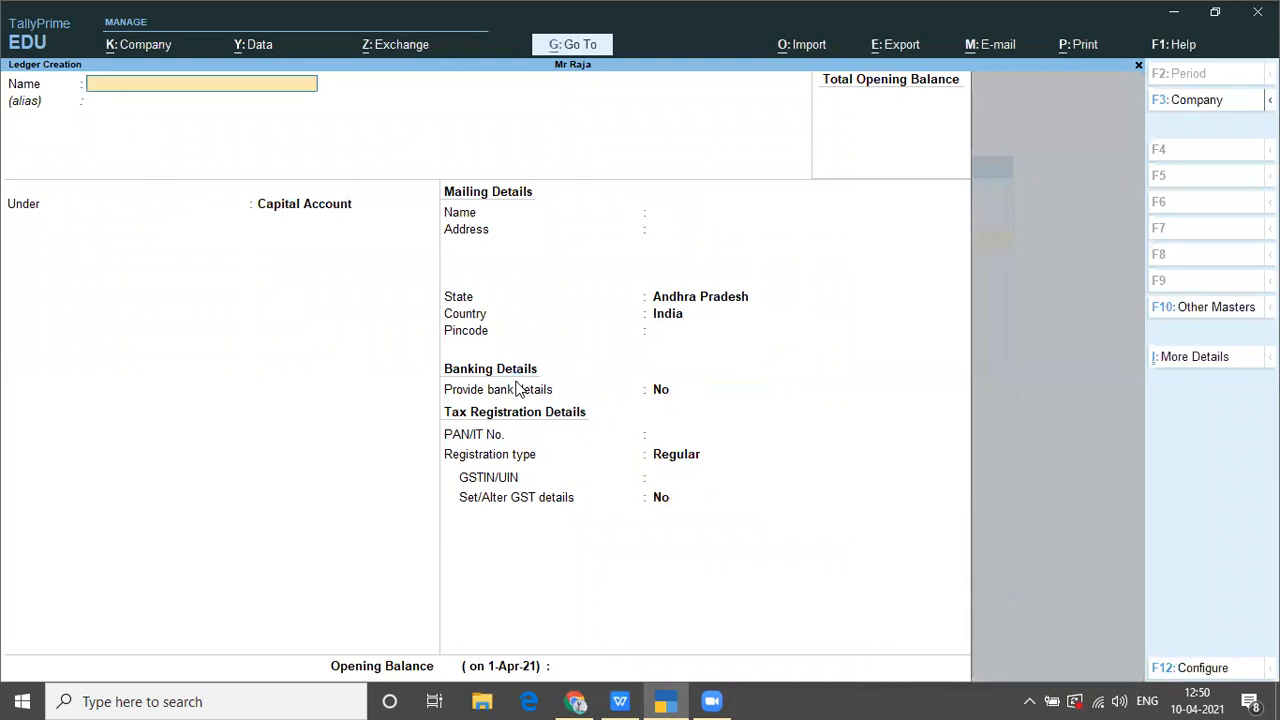
Step: Switch to the exercise document in WPS Office and study the second transaction, the purchase order to K.K Traders
key("alt+Tab")
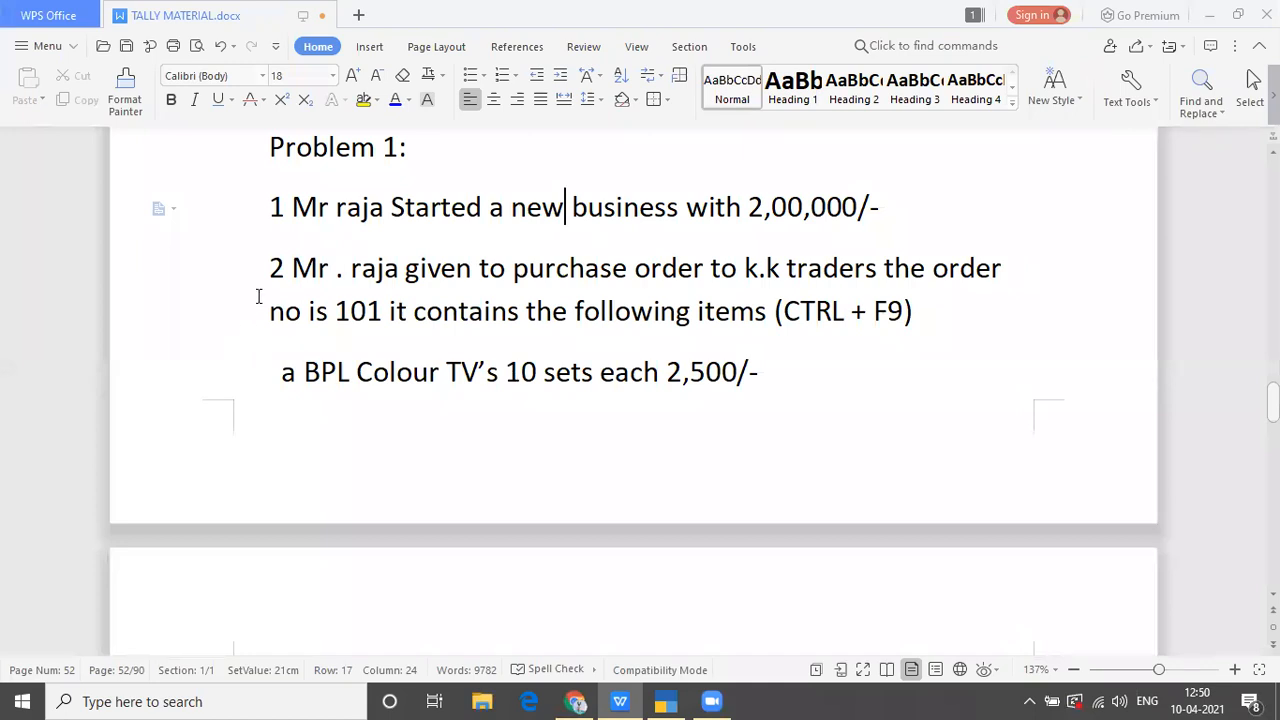
left_click(292, 268)
left_click_drag(330, 270, 946, 310)
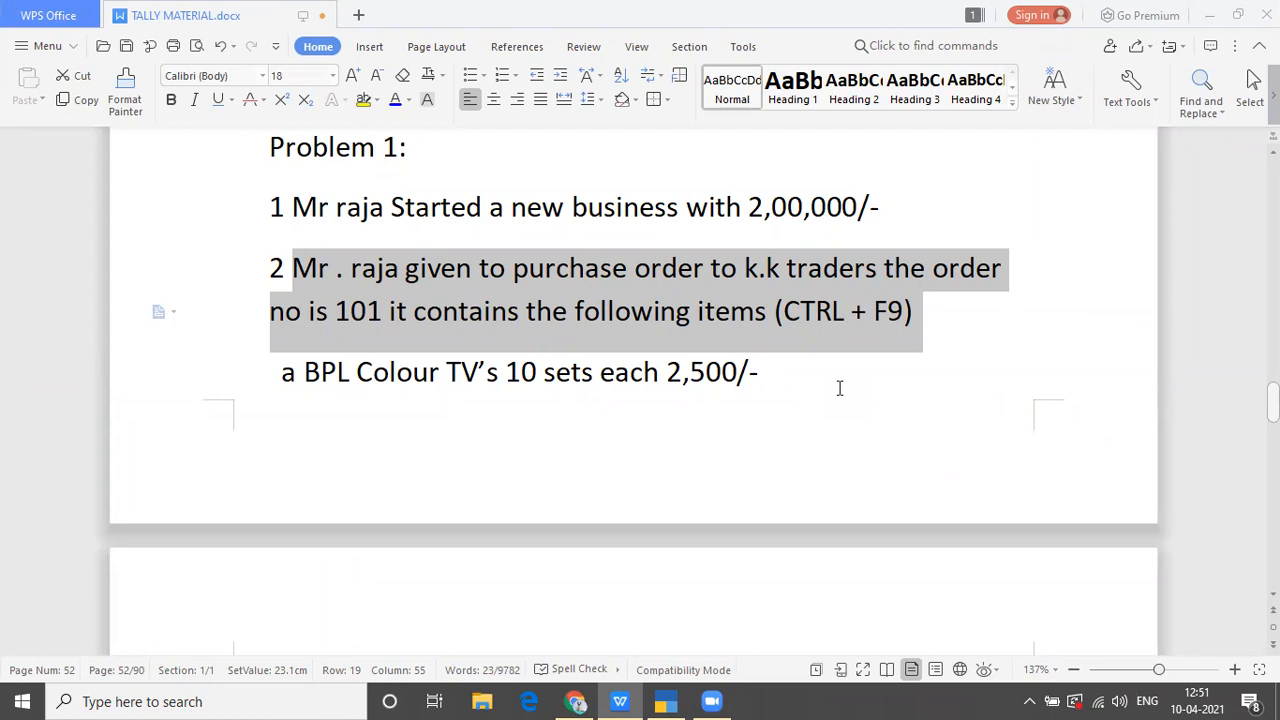
left_click(600, 477)
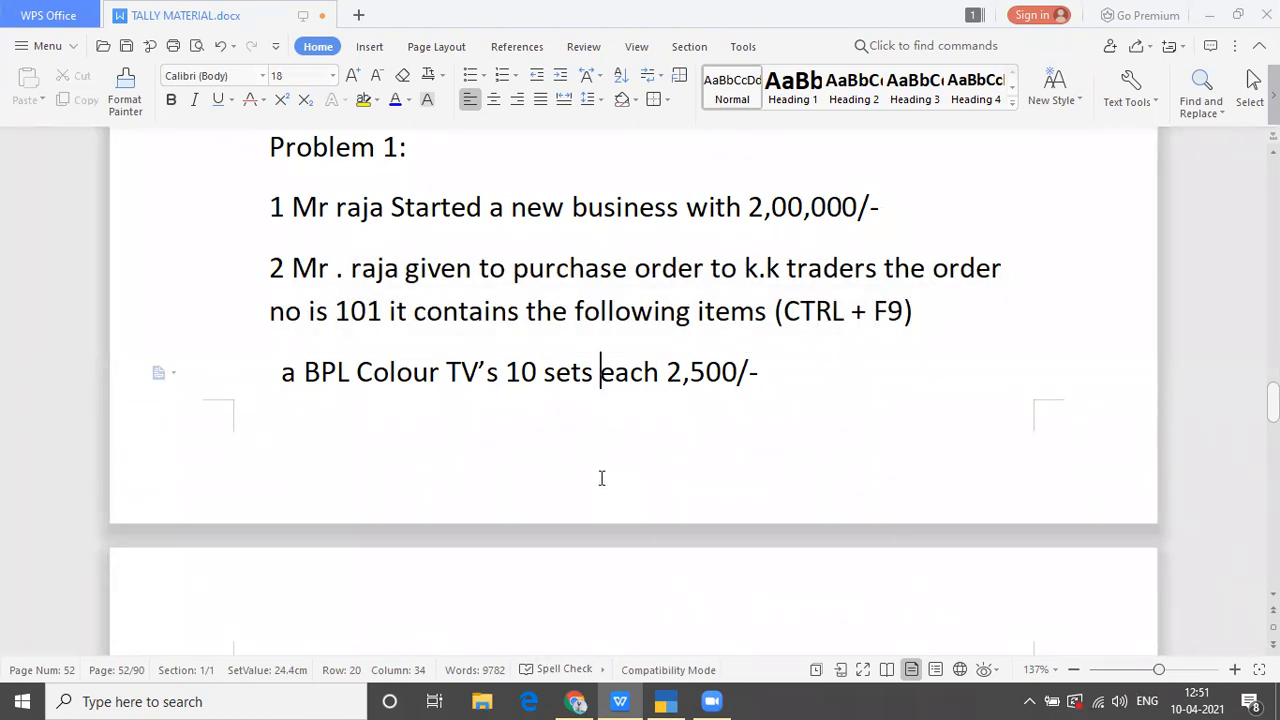
Step: Switch to TallyPrime and start a ledger named Purchase Order without an alias
key("alt+Tab")
key("alt+Tab")
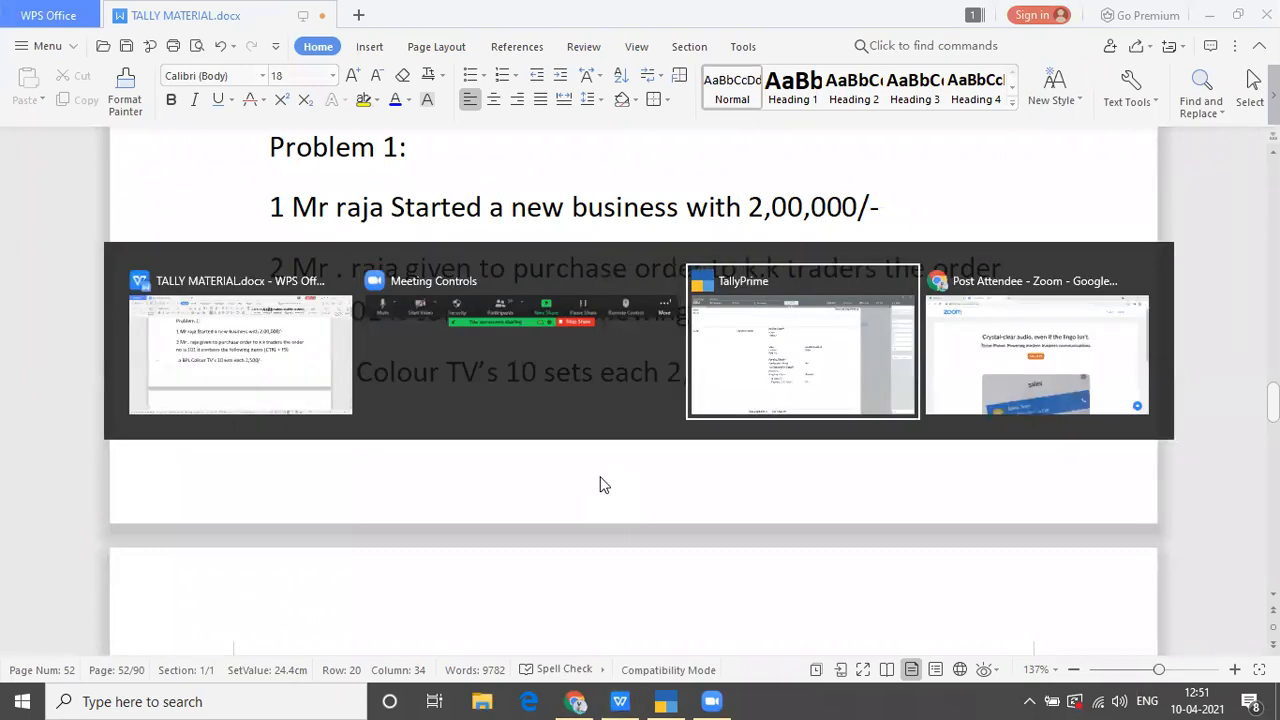
type("Purchase")
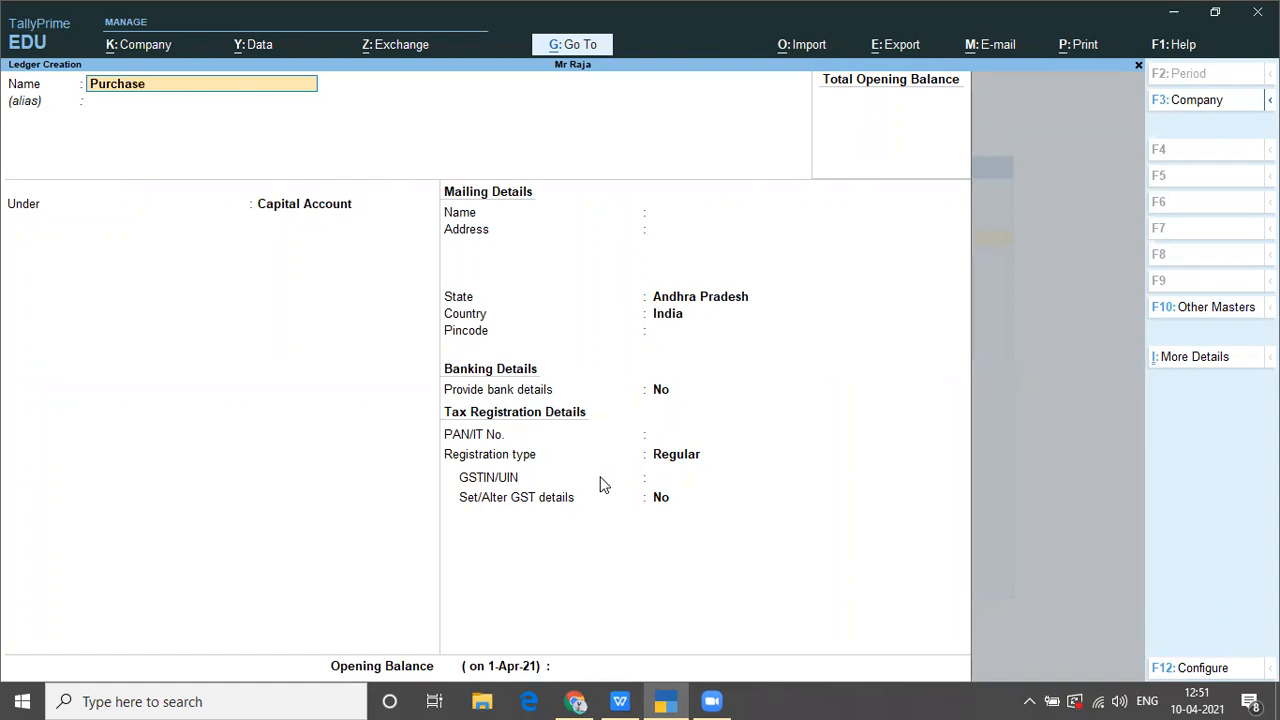
type(" Order")
key("Return")
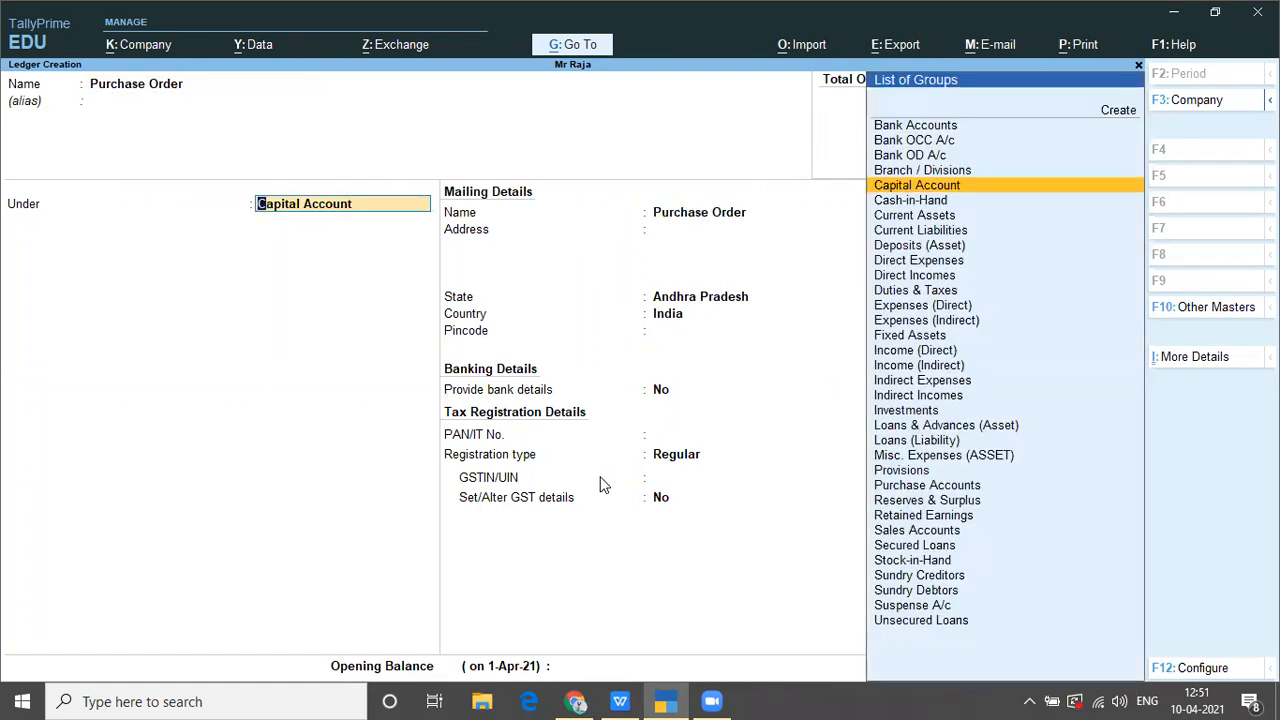
Step: Place the Purchase Order ledger under Purchase Accounts and save it with the default statutory and banking details
type("Pu")
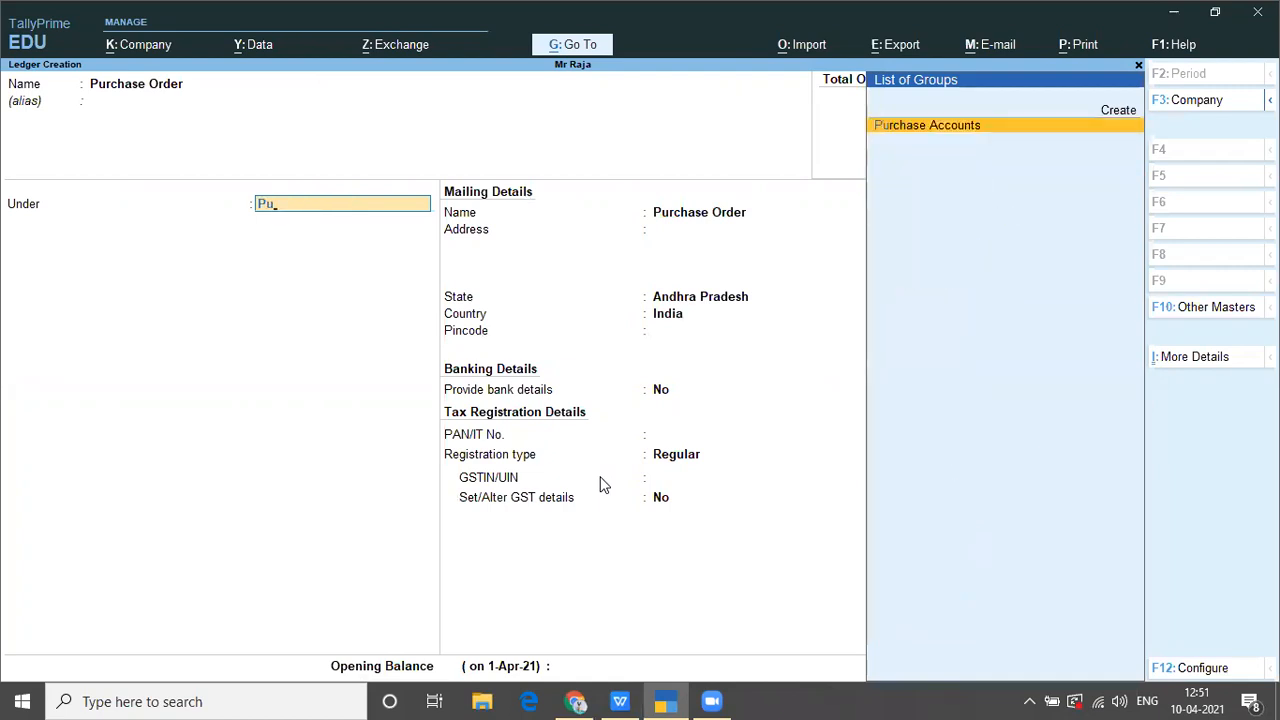
key("Return")
key("Return")
key("Return")
key("Return")
key("Return")
key("Return")
key("Return")
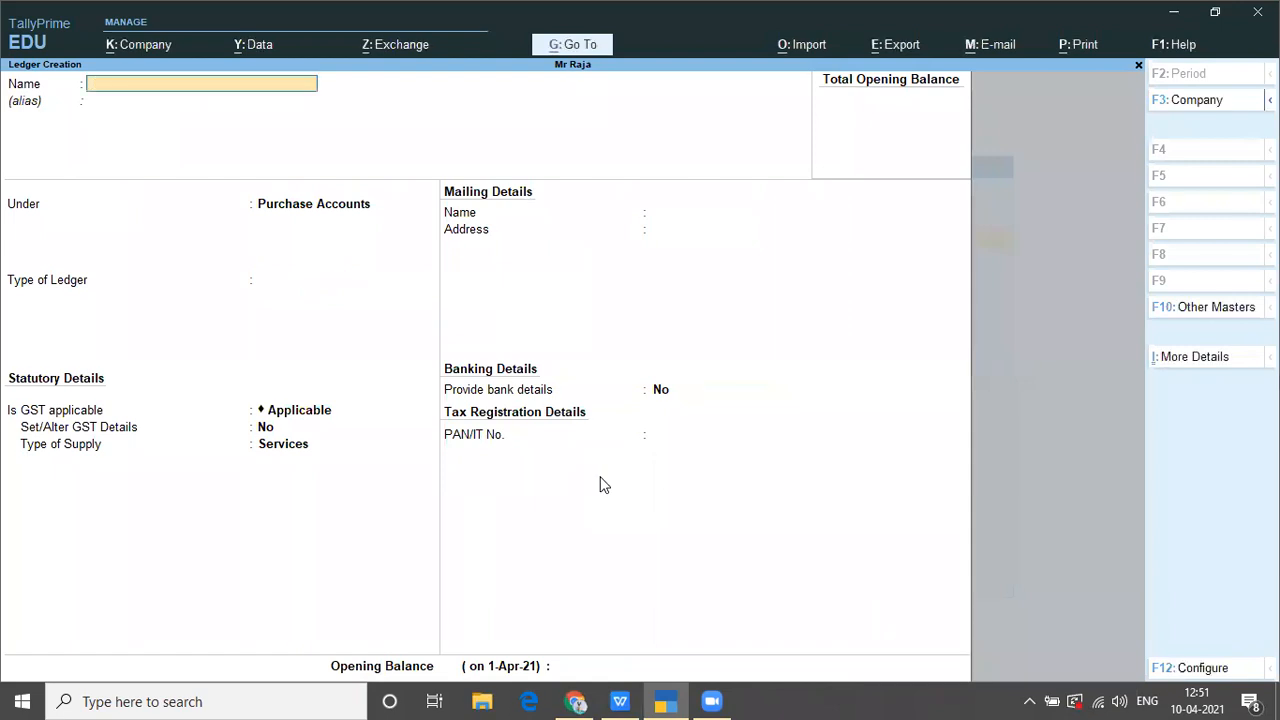
Step: Start a supplier ledger named K.K Traders without an alias
key("Caps_Lock")
type("K")
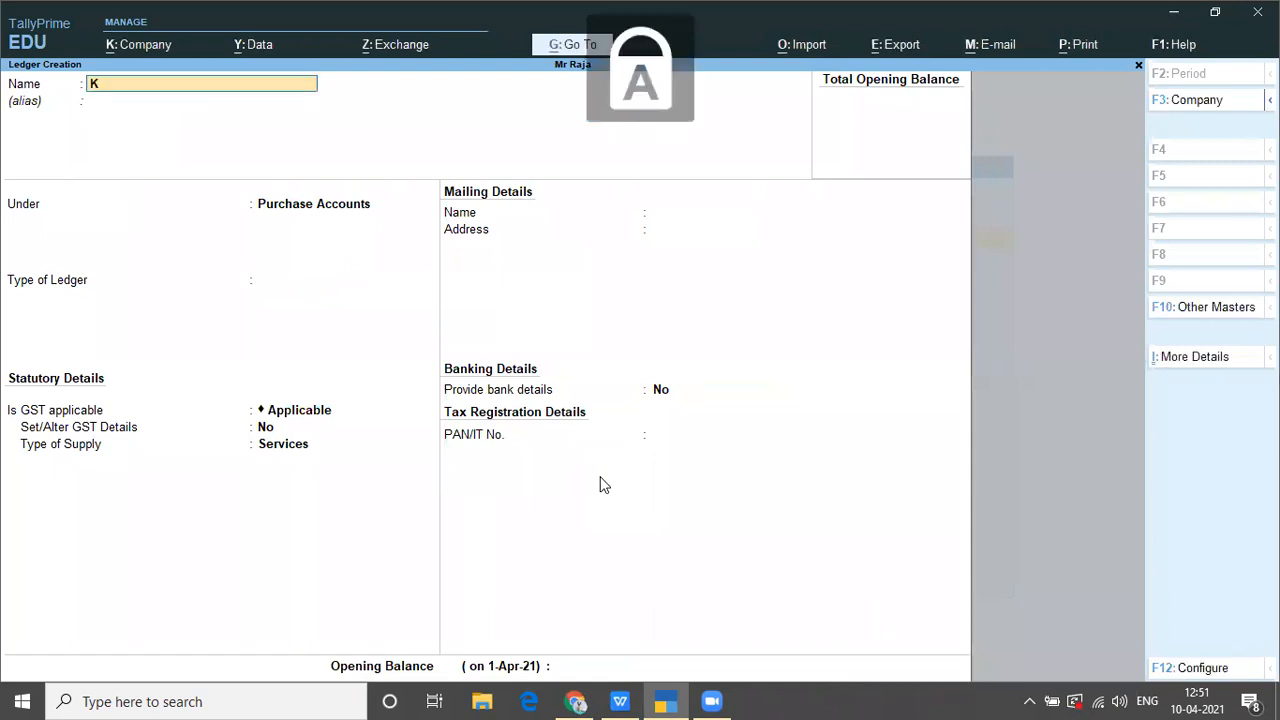
type(".K")
key("Caps_Lock")
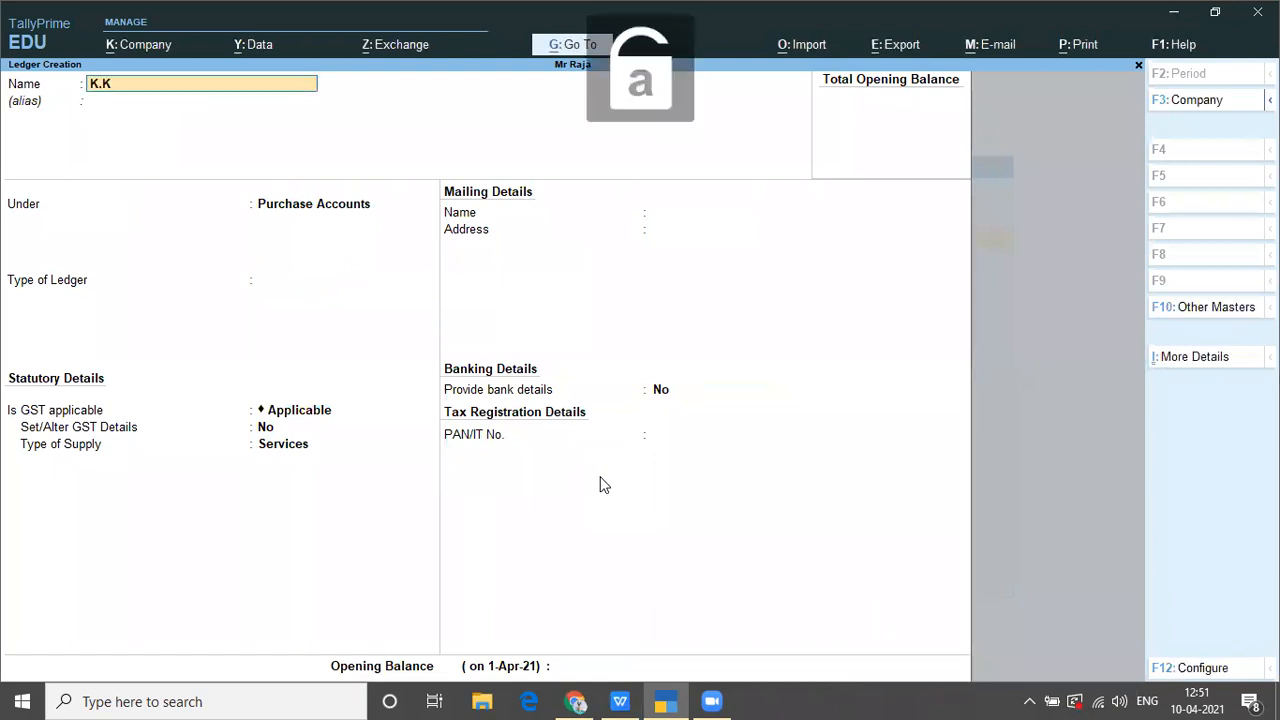
type("tra")
key("BackSpace")
key("BackSpace")
type("Traders")
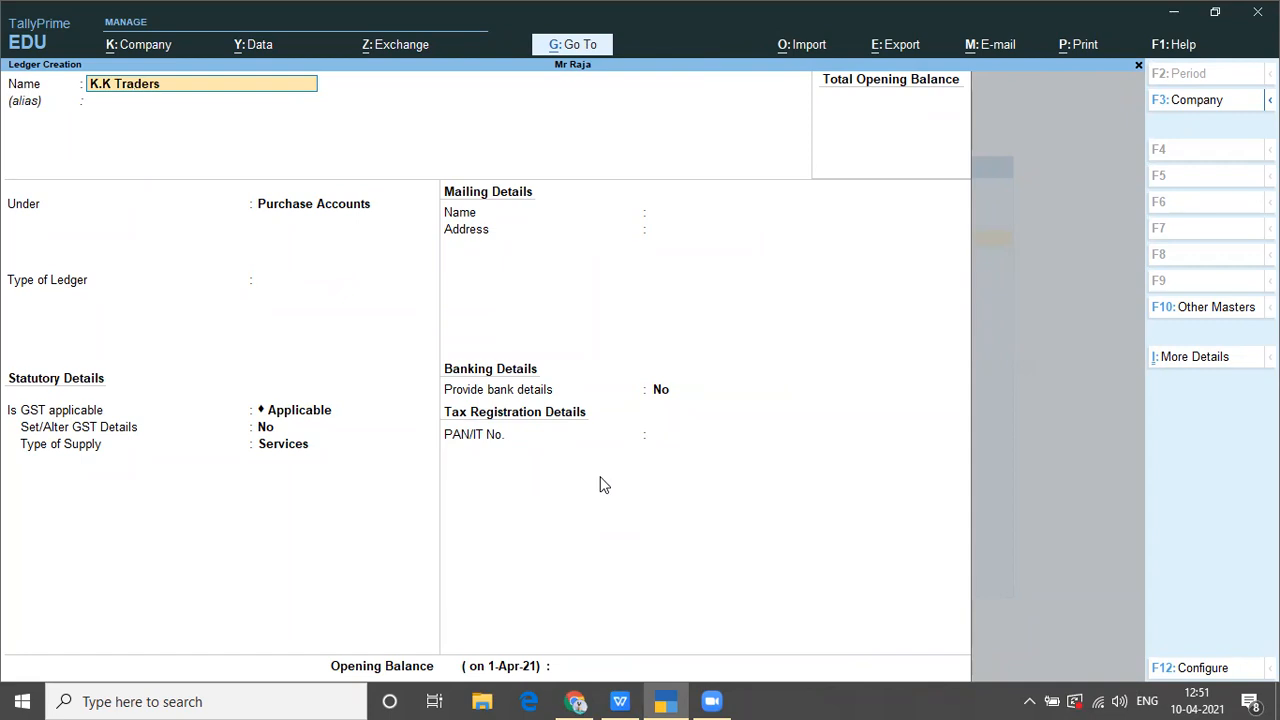
key("Return")
key("Return")
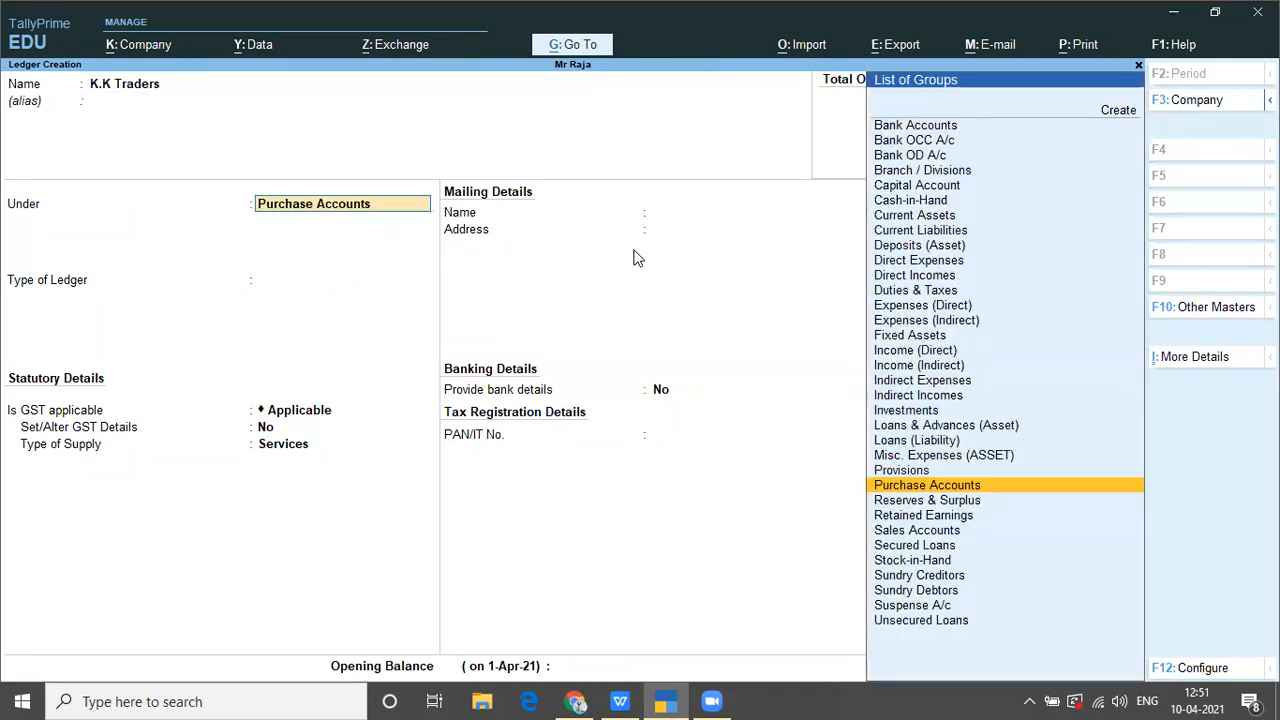
Step: Place K.K Traders under Sundry Creditors and save the ledger with the default bill-by-bill, mailing, banking and tax details
left_click(914, 90)
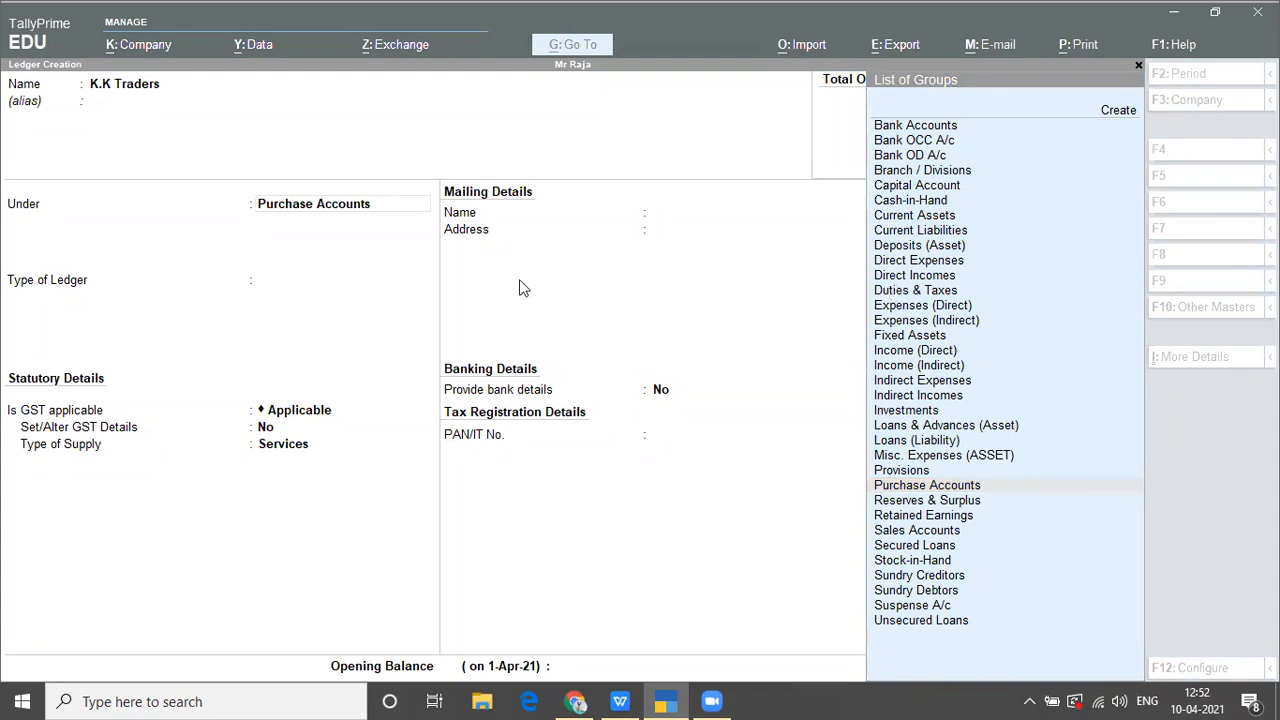
left_click(315, 285)
key("BackSpace")
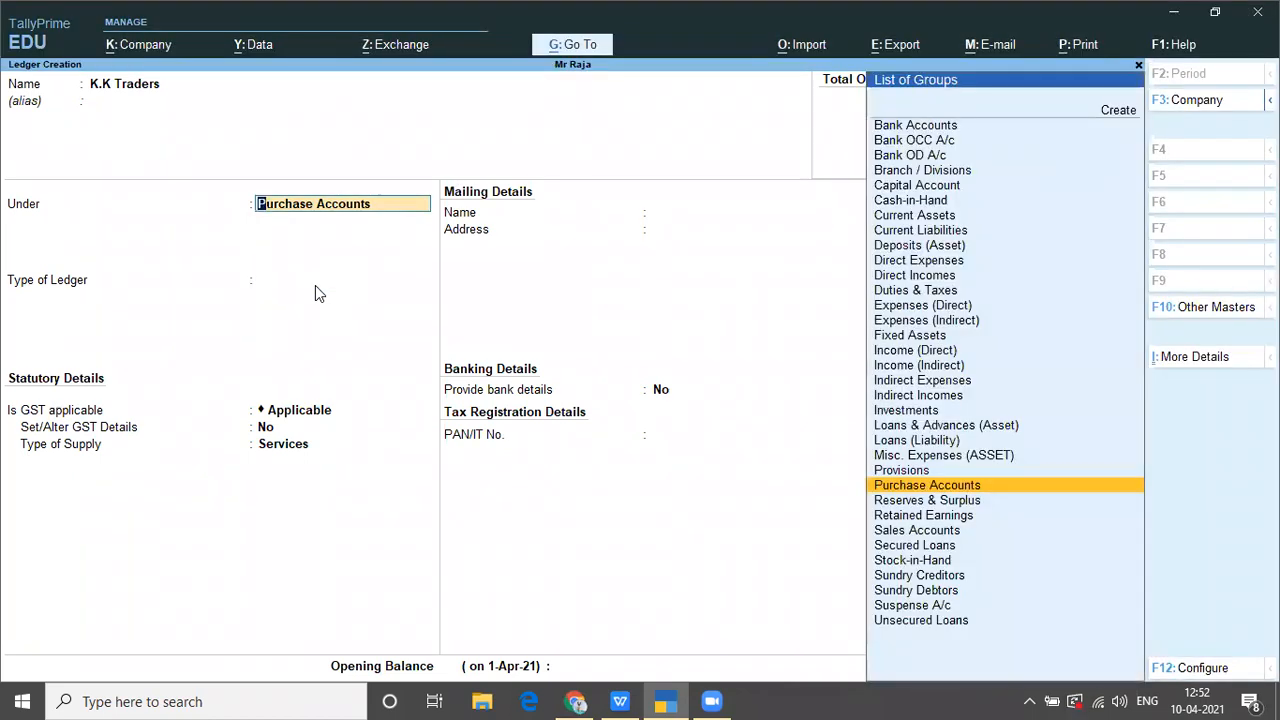
type("Su")
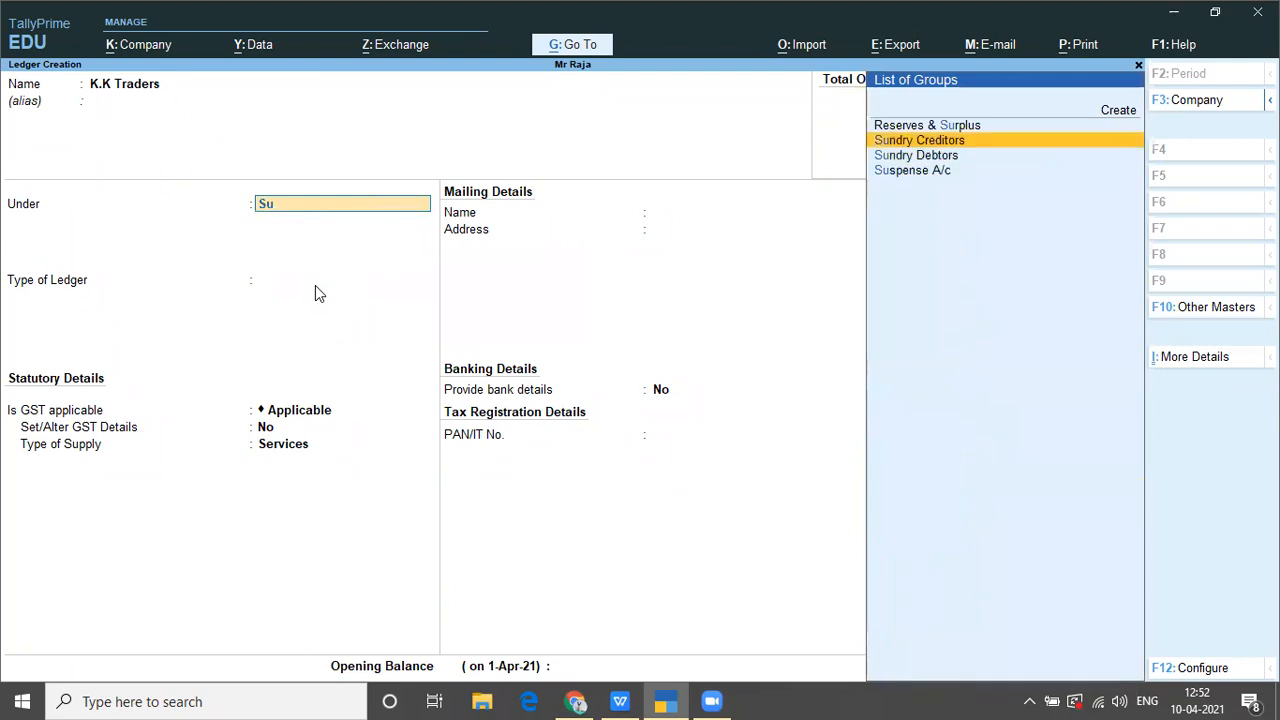
key("Return")
key("Return")
key("Return")
key("Return")
key("Return")
key("Return")
key("Return")
key("Return")
key("Return")
key("Return")
key("Return")
key("Return")
key("Return")
key("Return")
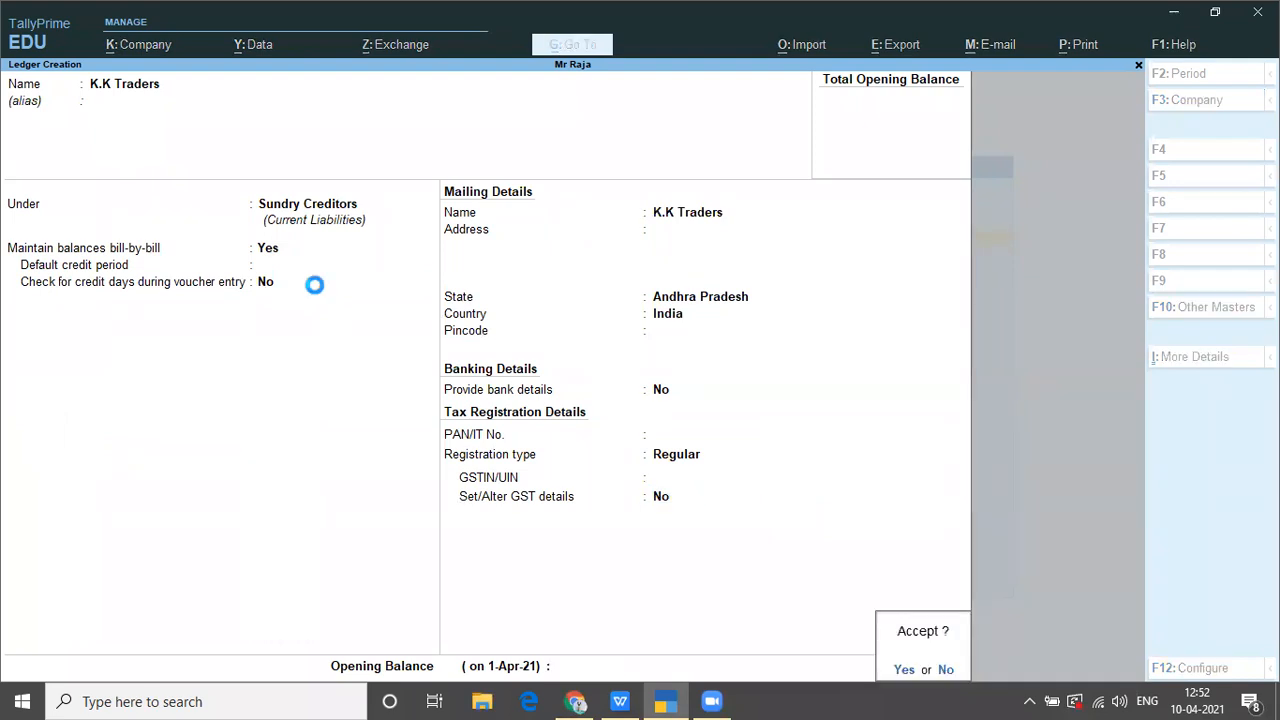
key("Return")
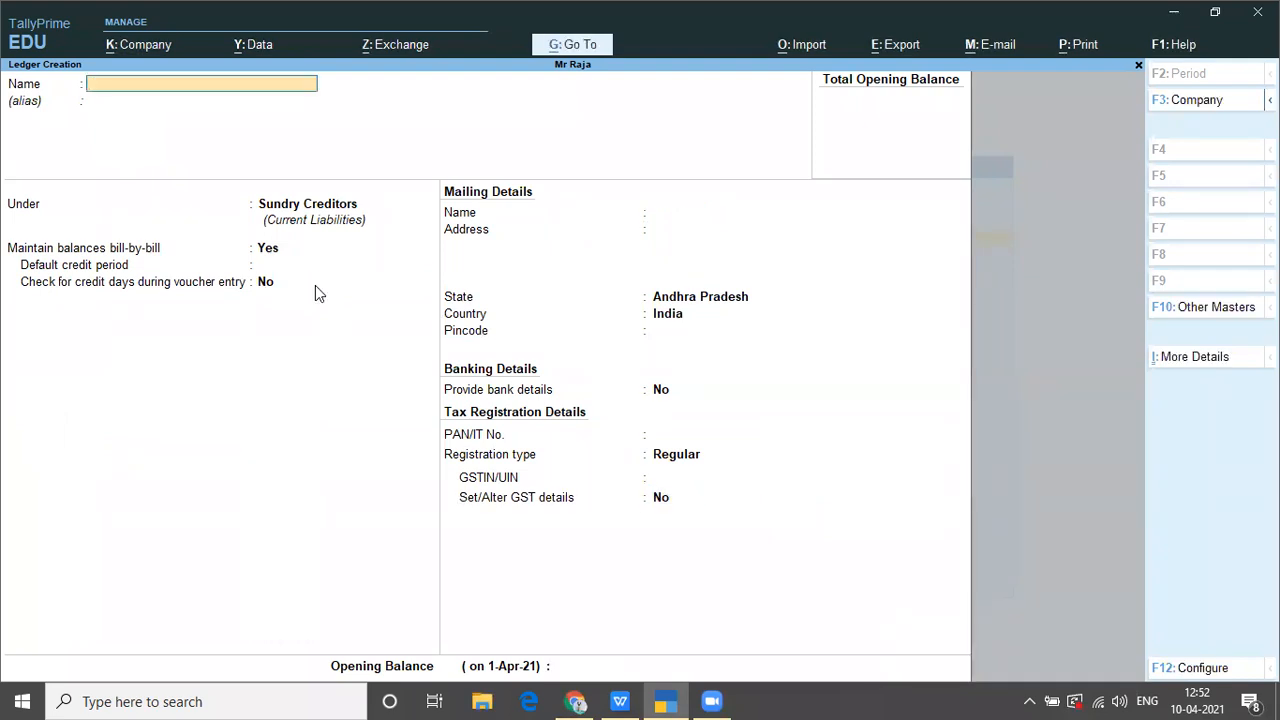
Step: Switch to the exercise document in WPS Office and read the transactions following the purchase order, from the advance payment onward
key("alt+Tab")
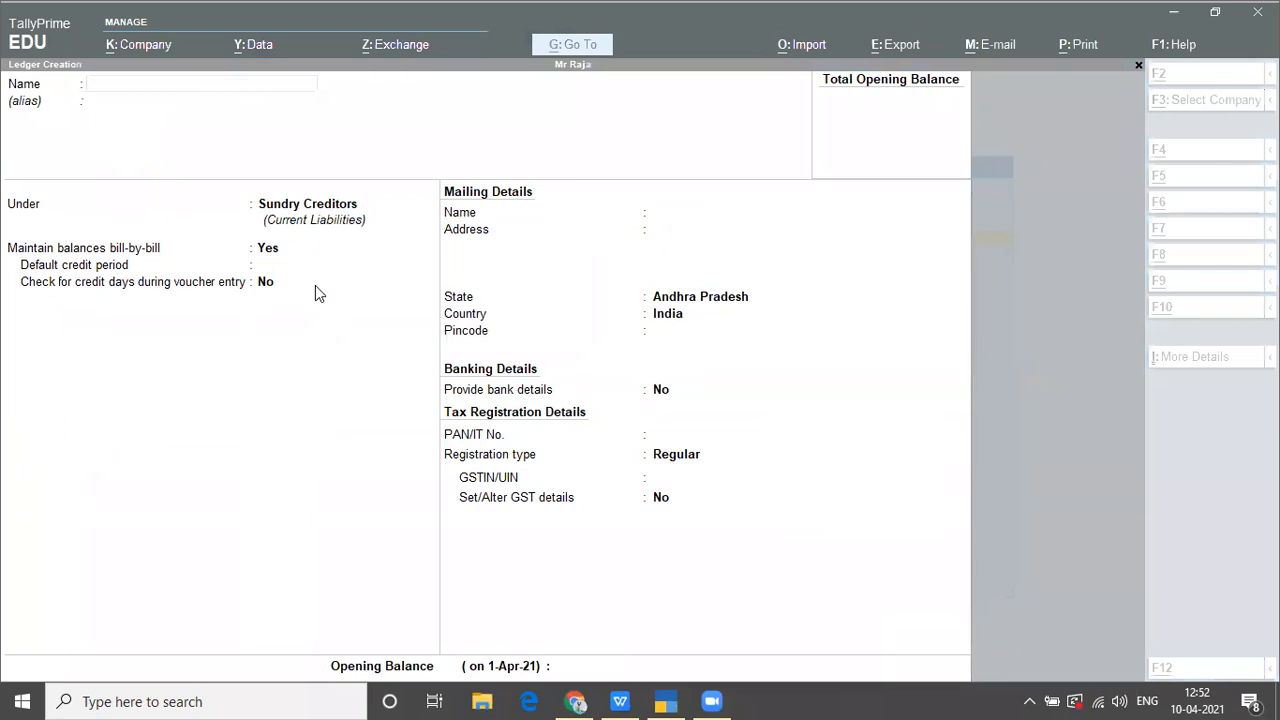
scroll(316, 287, "down", 4)
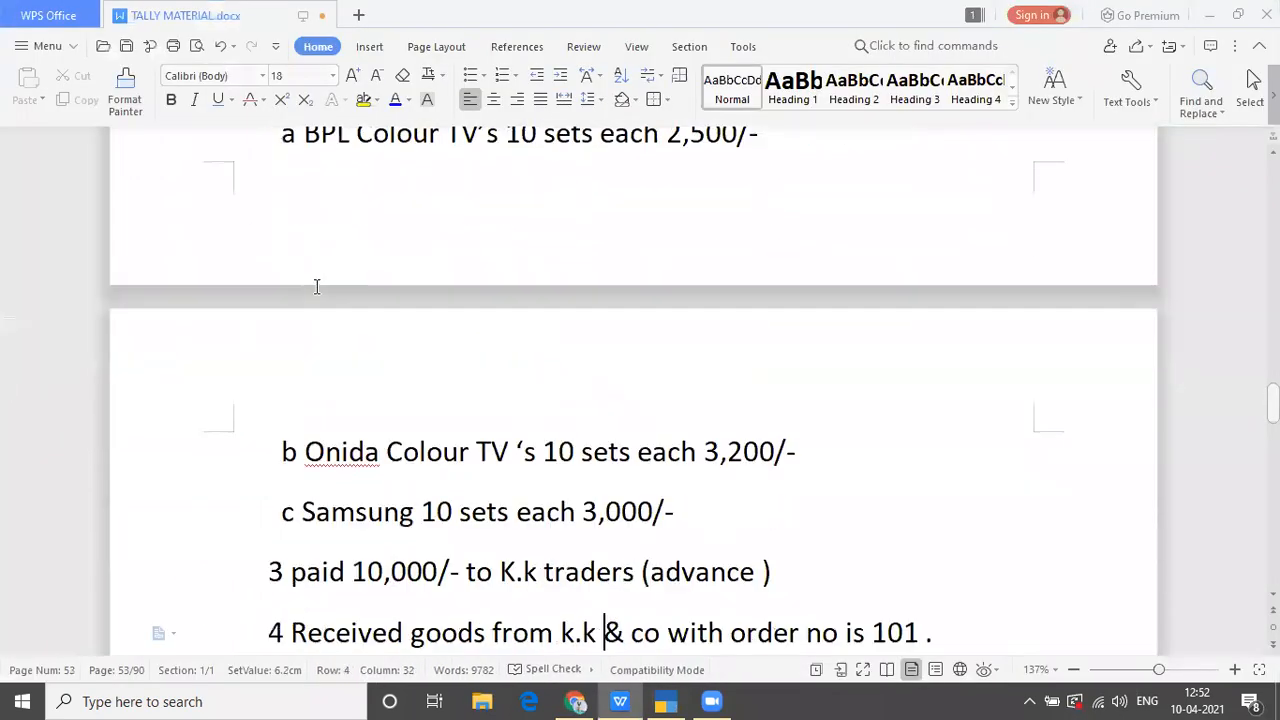
scroll(316, 287, "down", 1)
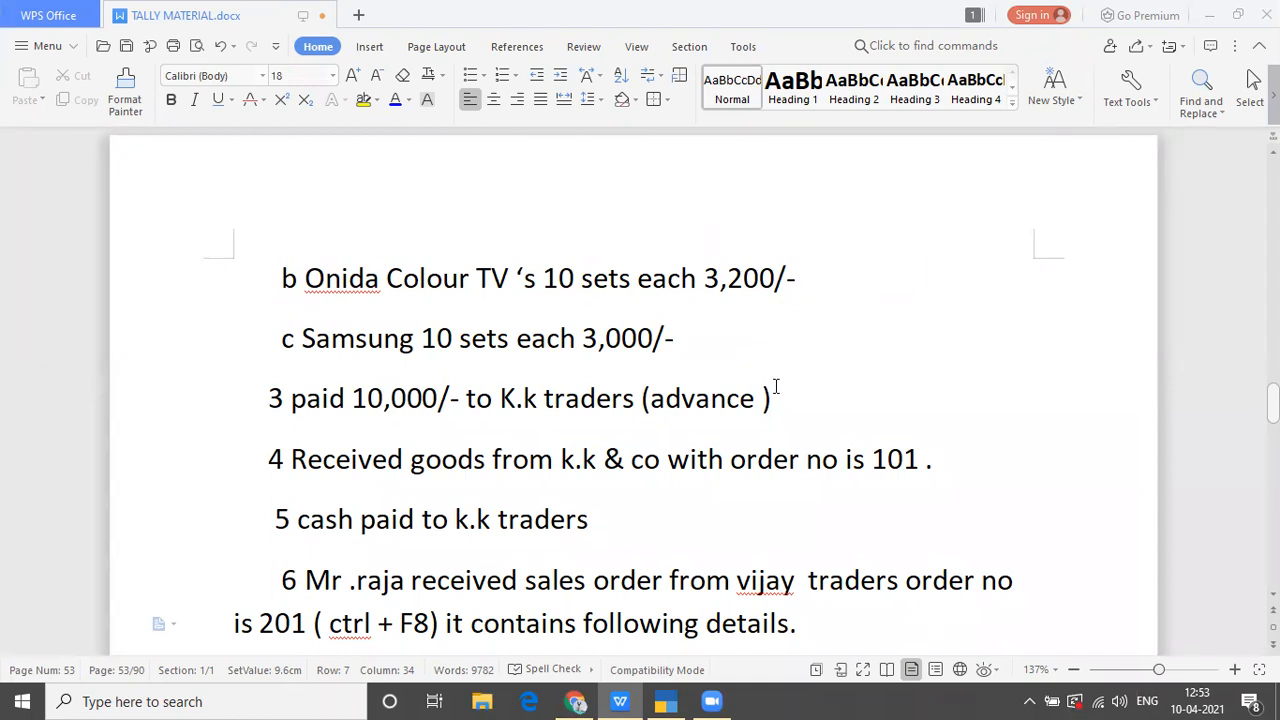
left_click(901, 404)
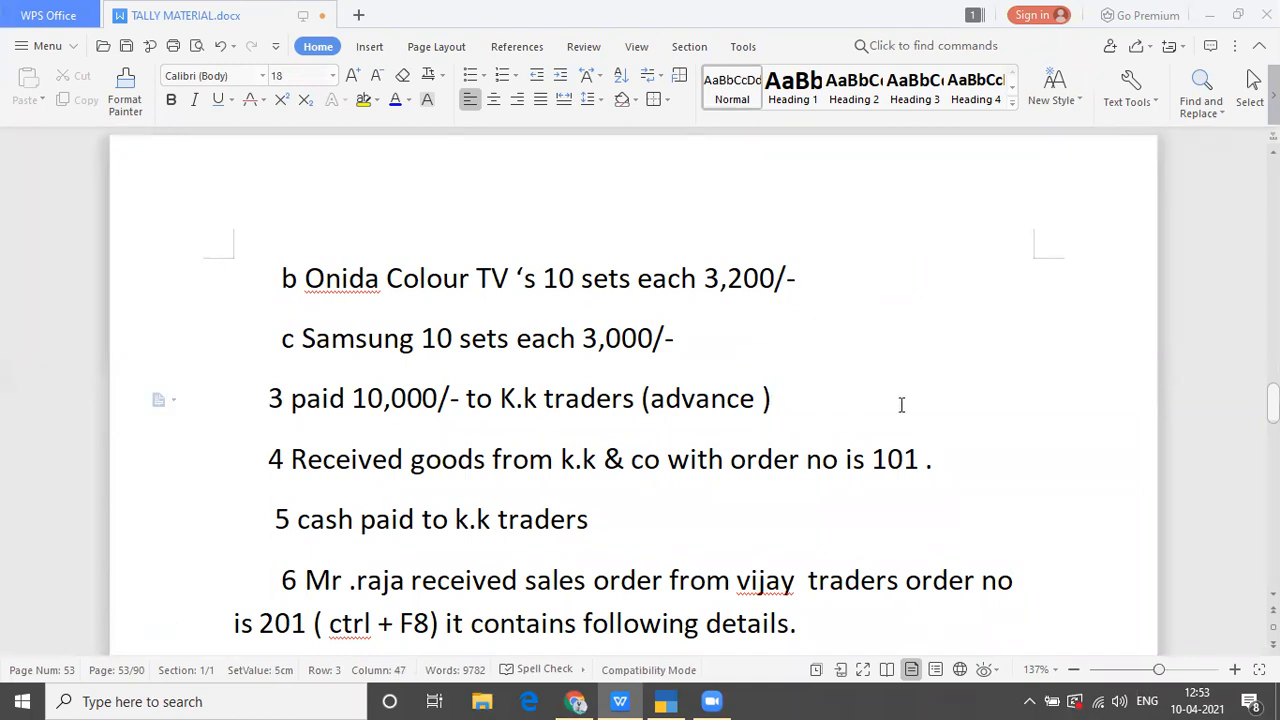
Step: Highlight the goods-received transaction in the exercise document, switch to TallyPrime and name the new ledger Purchases without an alias
key("Down")
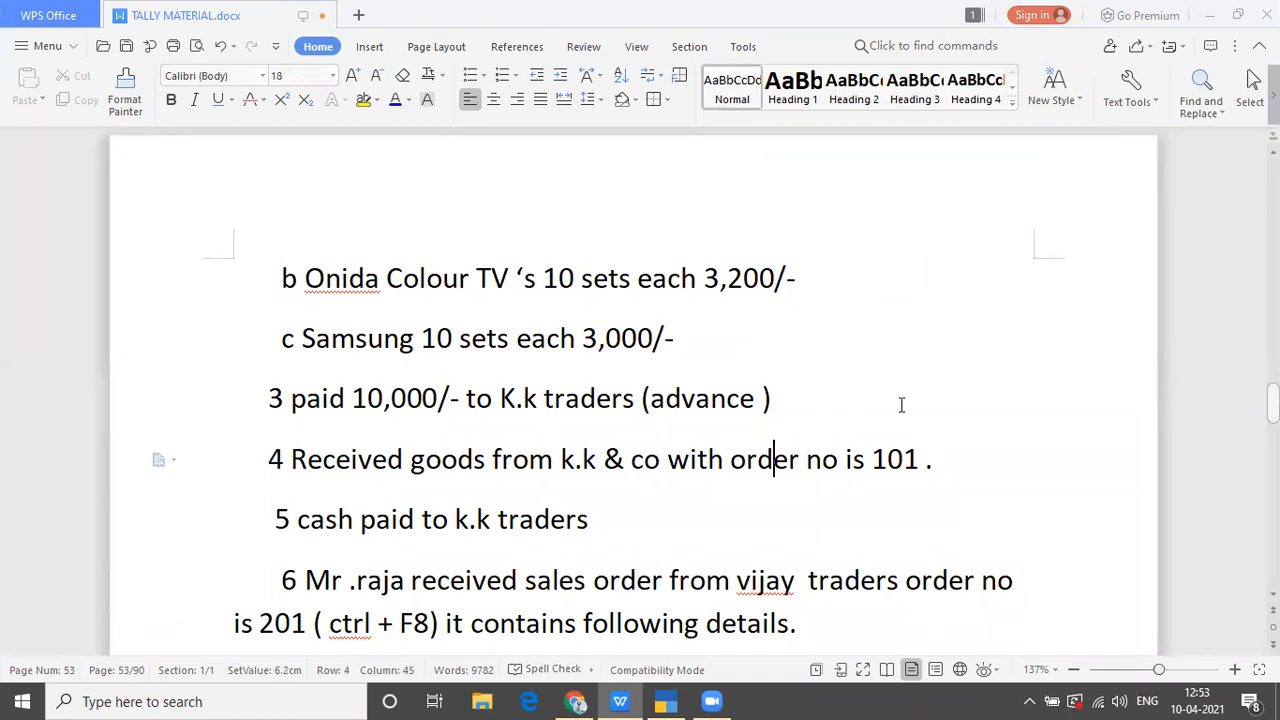
left_click_drag(287, 460, 931, 482)
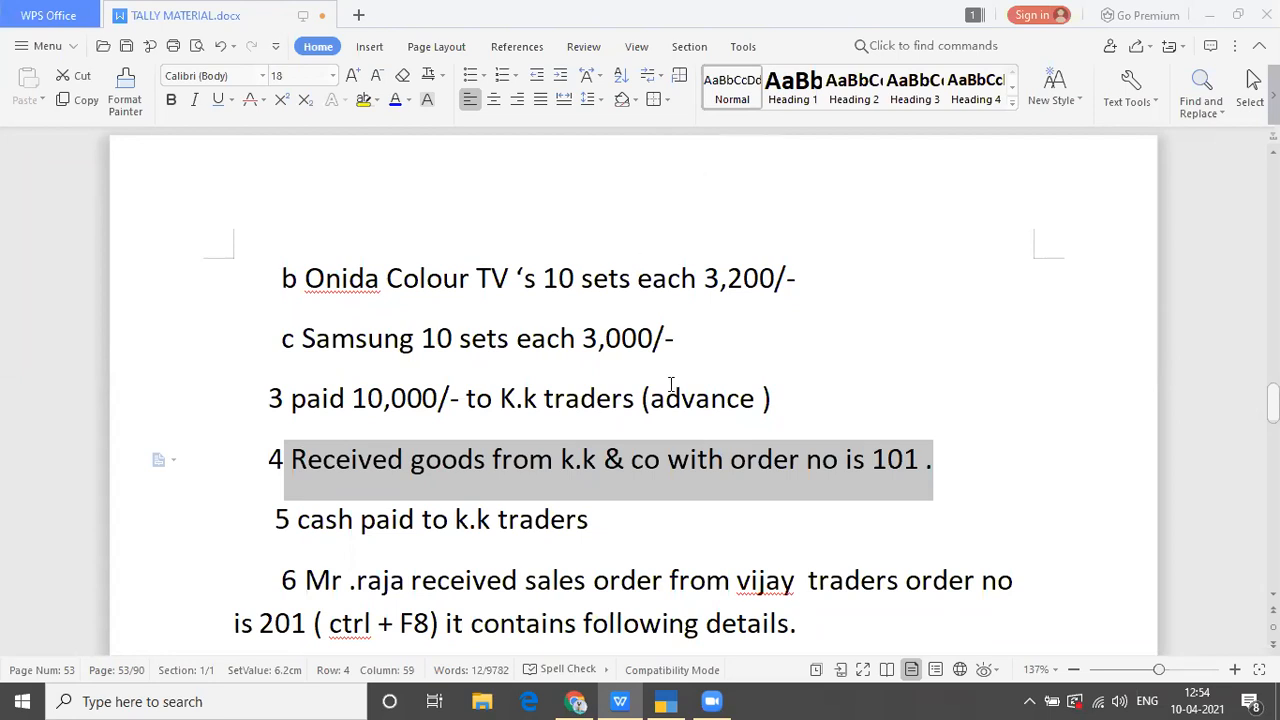
key("alt+Tab")
key("alt+Tab")
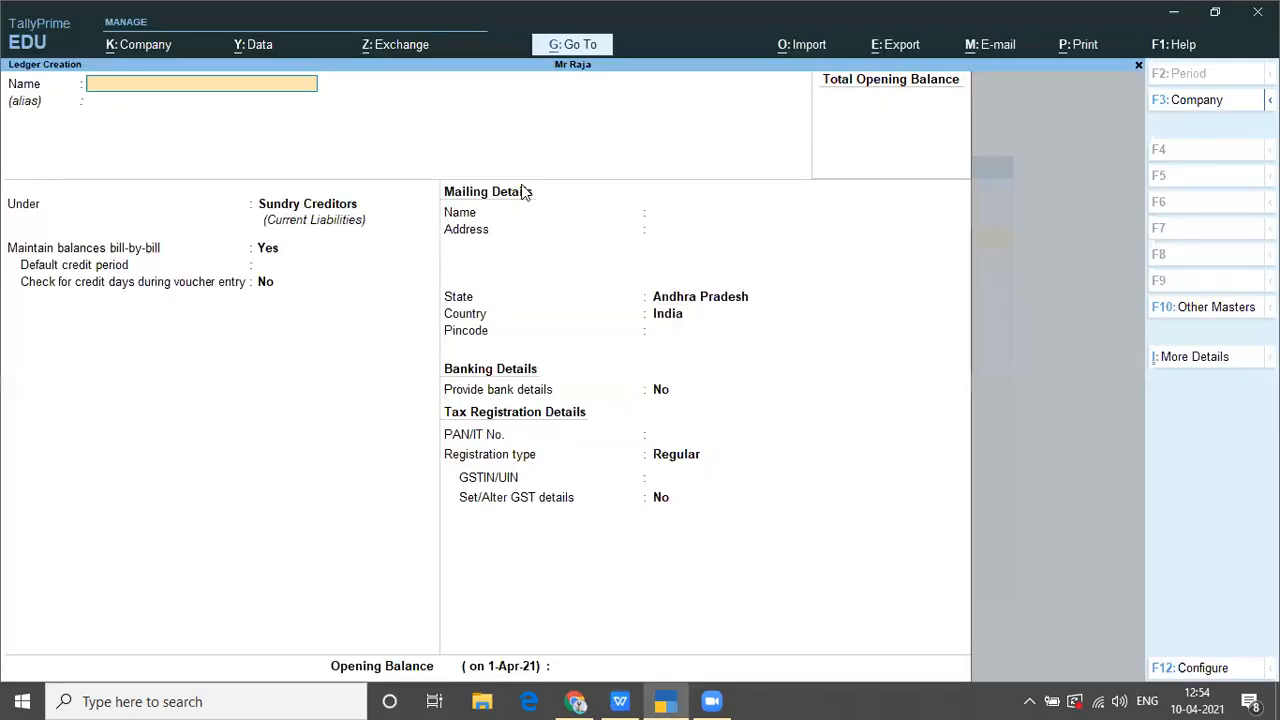
type("Purchases")
key("Return")
key("Return")
Step: Place the Purchases ledger under Purchase Accounts and save it with the default ledger type, statutory and banking details
type("Pu")
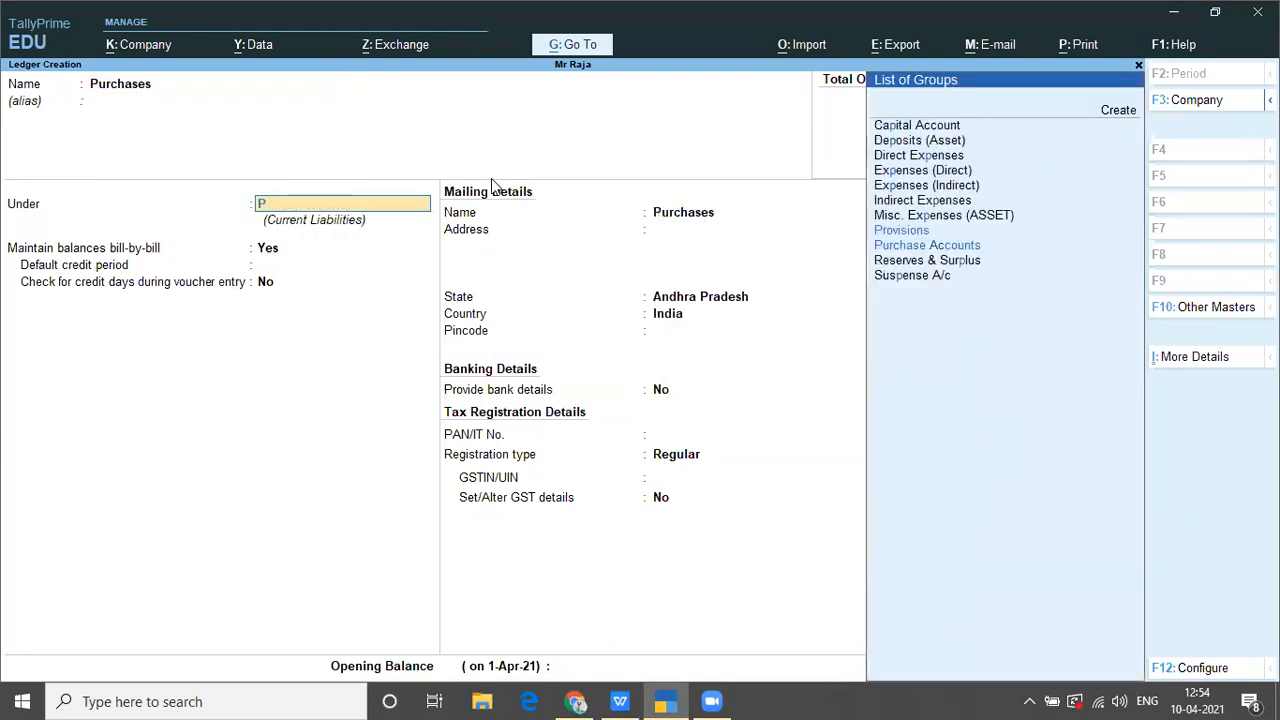
key("Return")
key("Return")
key("Return")
key("Return")
key("Return")
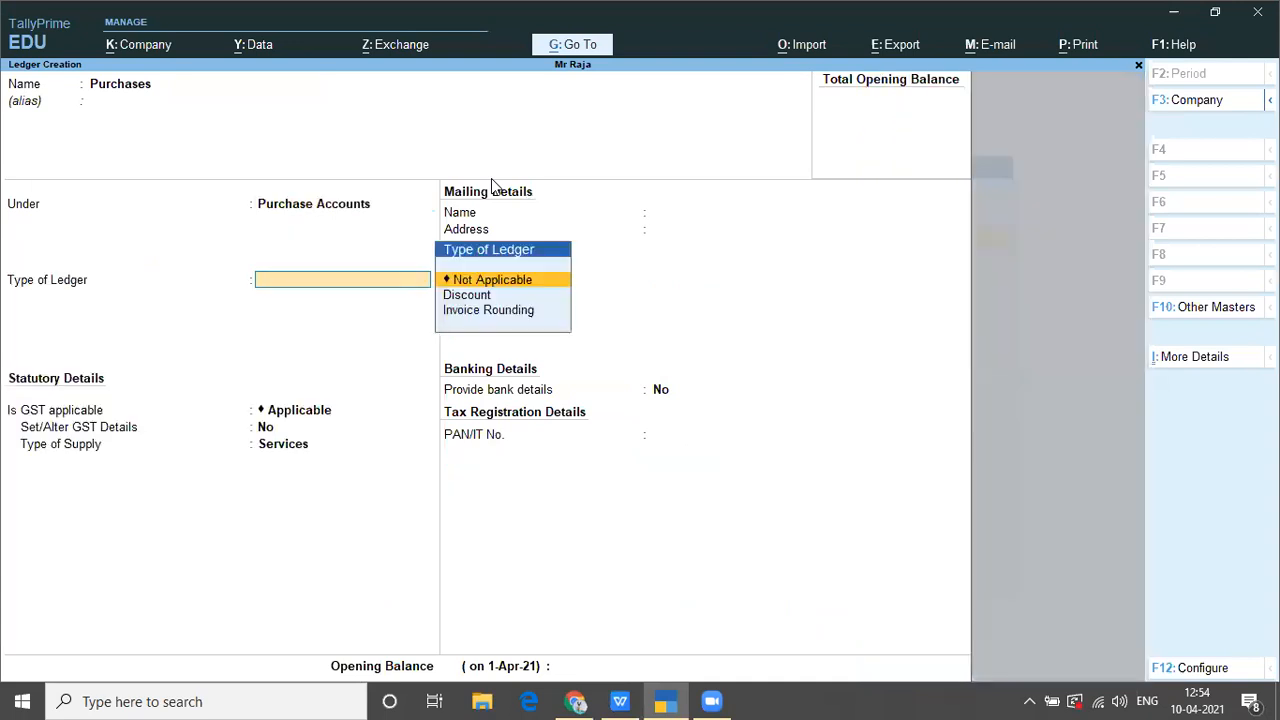
key("Return")
key("Return")
key("Return")
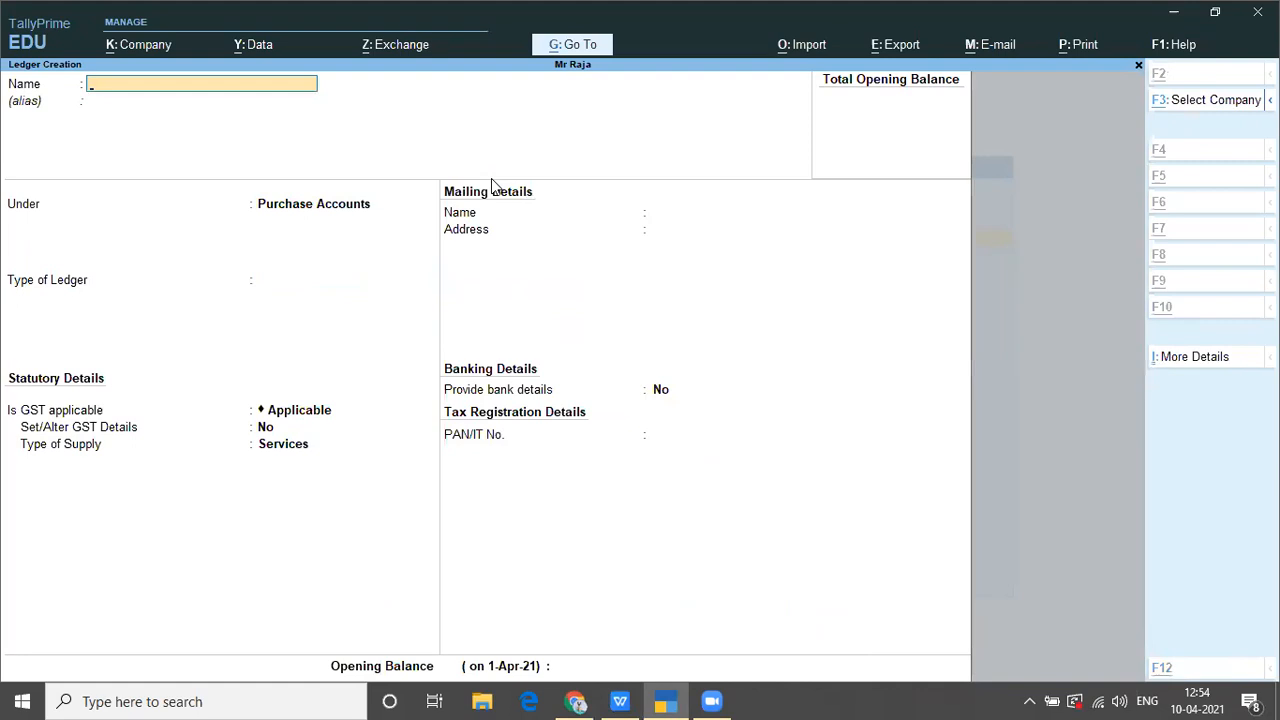
Step: Switch to the exercise in WPS Office and read transactions 5 and 6, the cash payment and the sales order
key("alt+Tab")
key("alt+Tab")
key("Down")
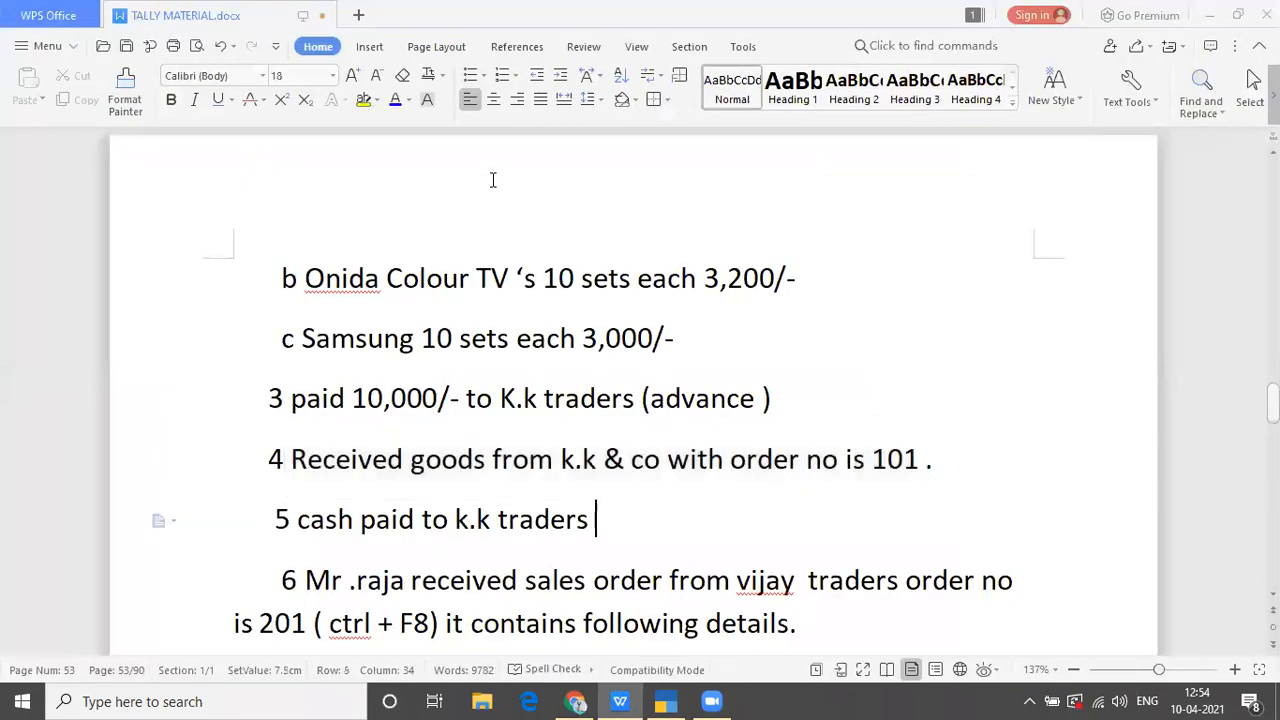
key("Down")
left_click(297, 519)
left_click_drag(297, 519, 614, 526)
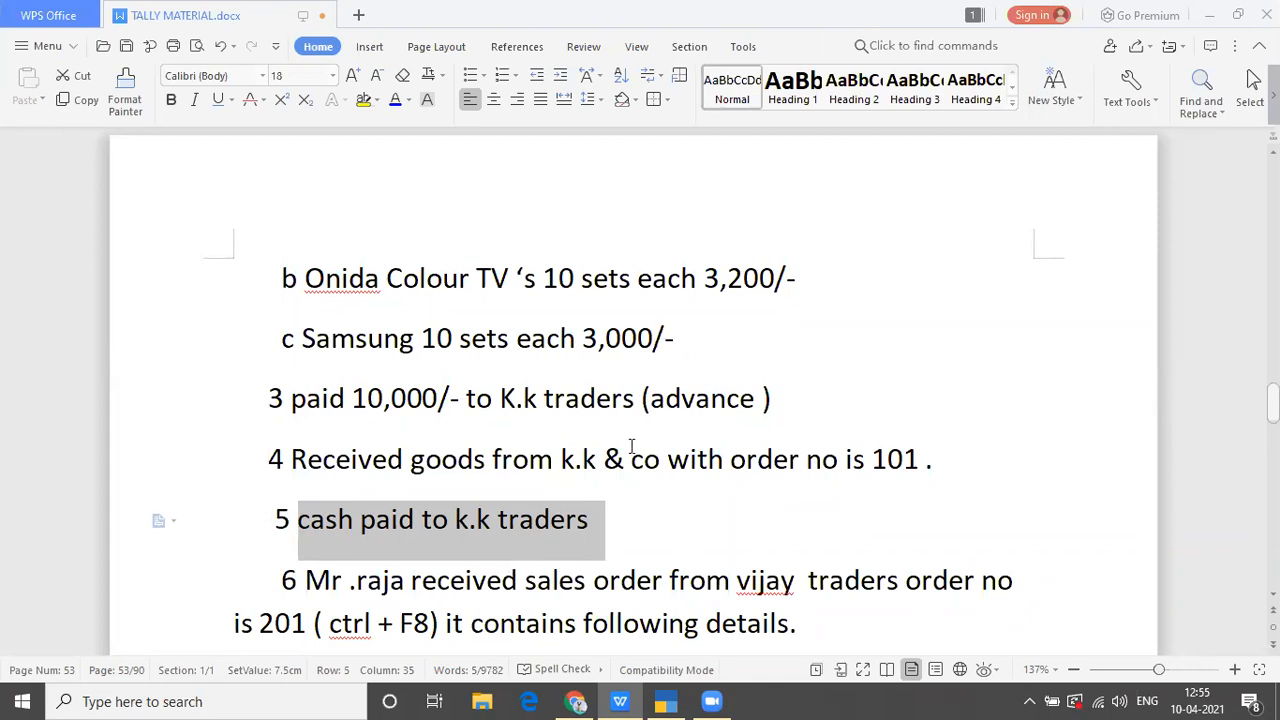
left_click(639, 527)
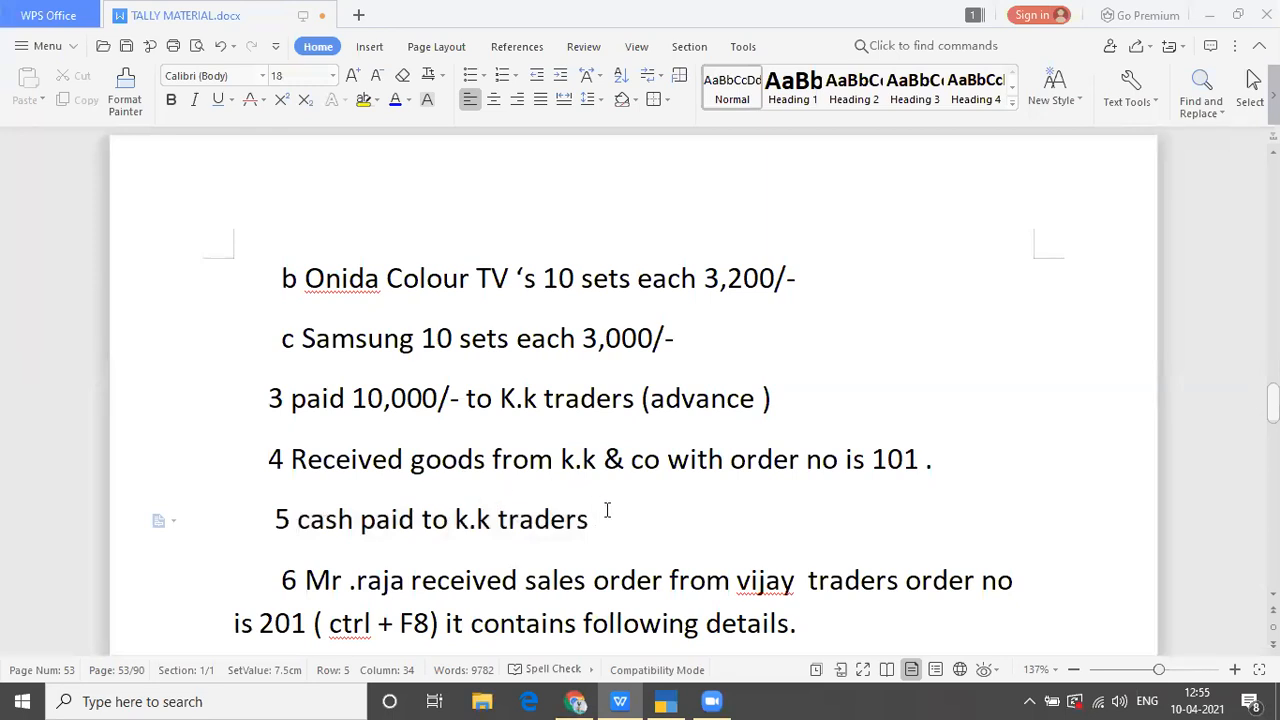
left_click_drag(277, 580, 910, 478)
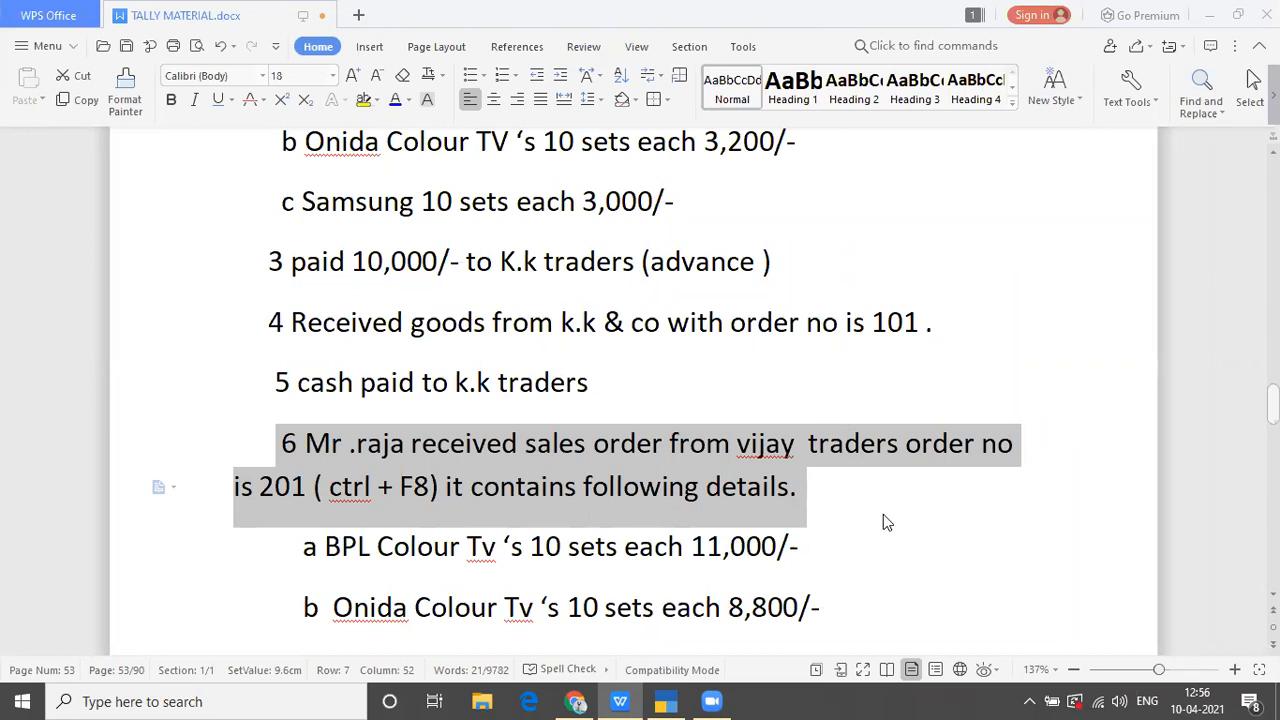
Step: Switch to TallyPrime and name the new ledger Sales Order, leaving the alias empty
key("alt+Tab")
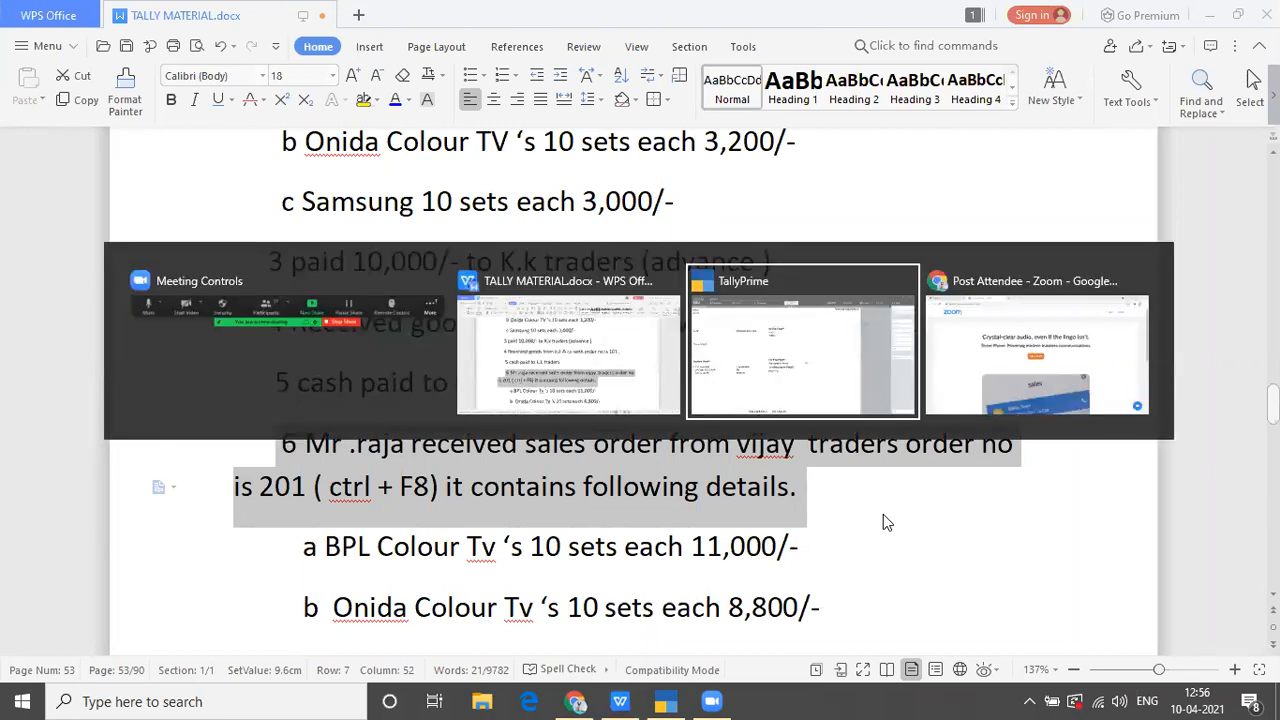
type("Sales Ore")
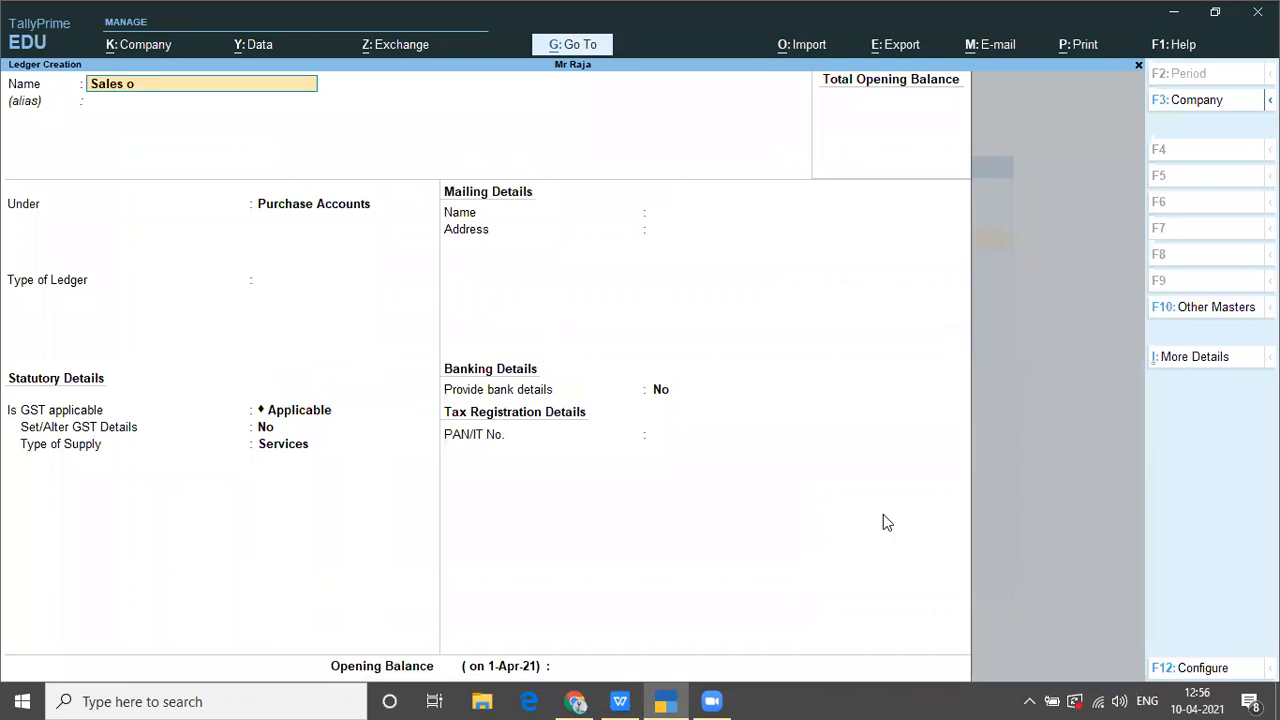
key("BackSpace")
type("der")
key("Return")
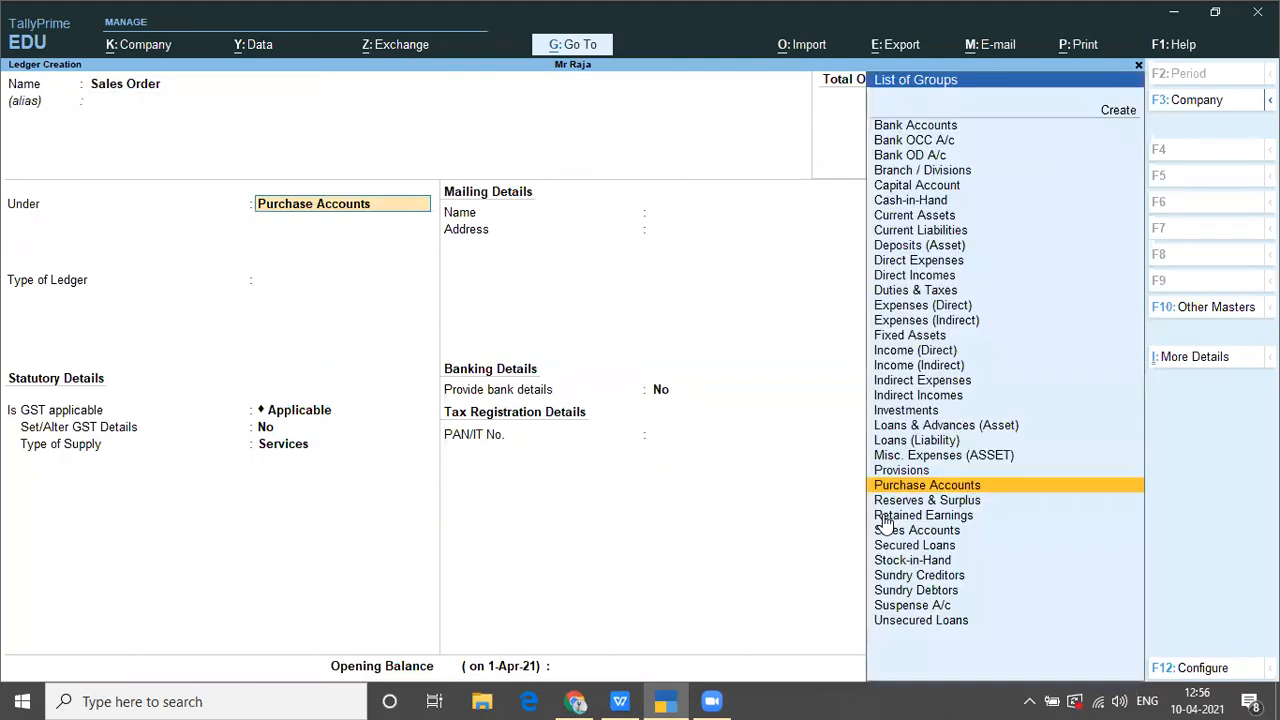
Step: Place the Sales Order ledger under Sales Accounts and save it with the default ledger type, statutory and banking details
type("S")
key("Down")
key("Down")
key("Up")
key("Return")
key("Return")
key("Return")
key("Return")
key("Return")
key("Return")
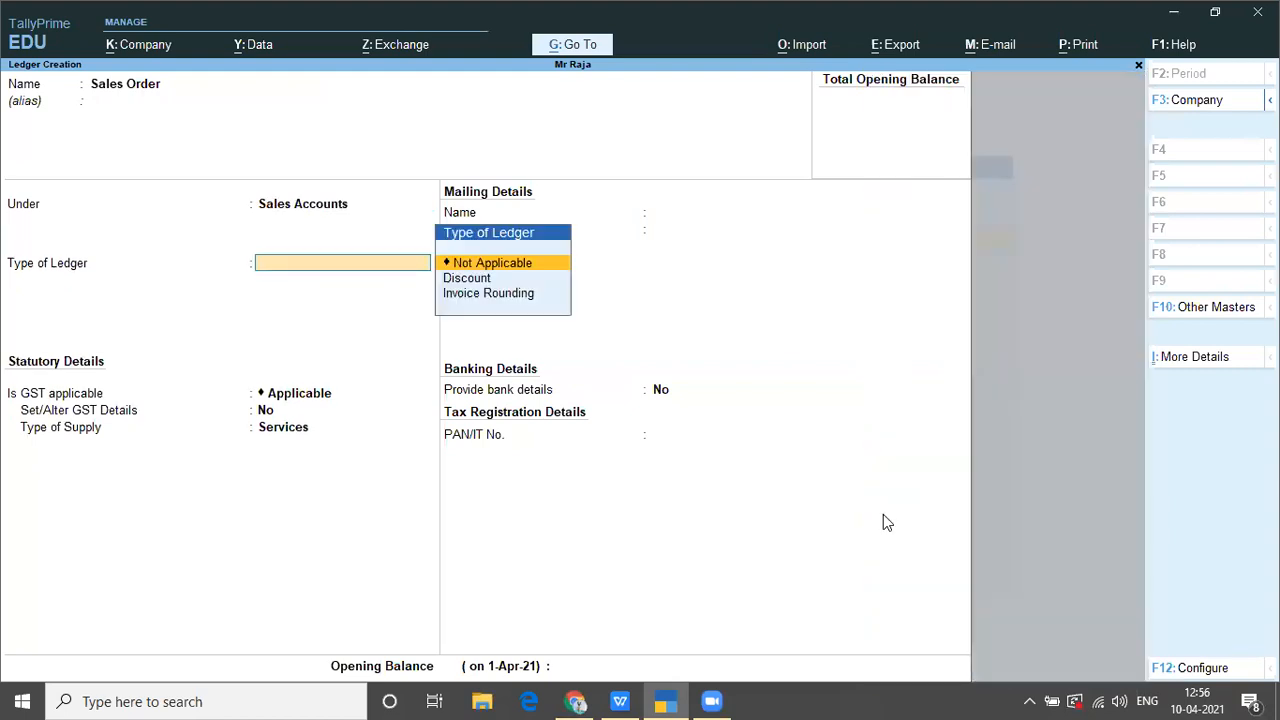
key("Return")
key("Return")
Step: Start a customer ledger named Vijay Traders without an alias and place it under Sundry Debtors
type("Vijat")
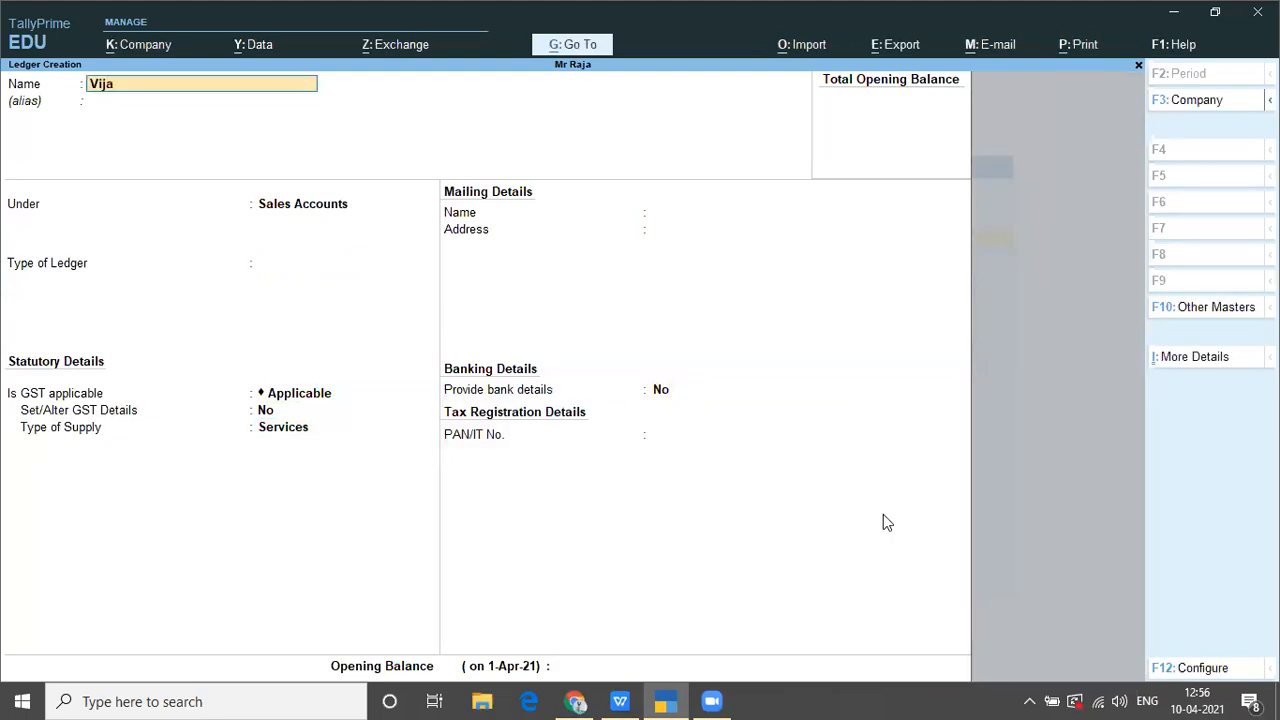
key("BackSpace")
type("y Traders")
key("Return")
key("Return")
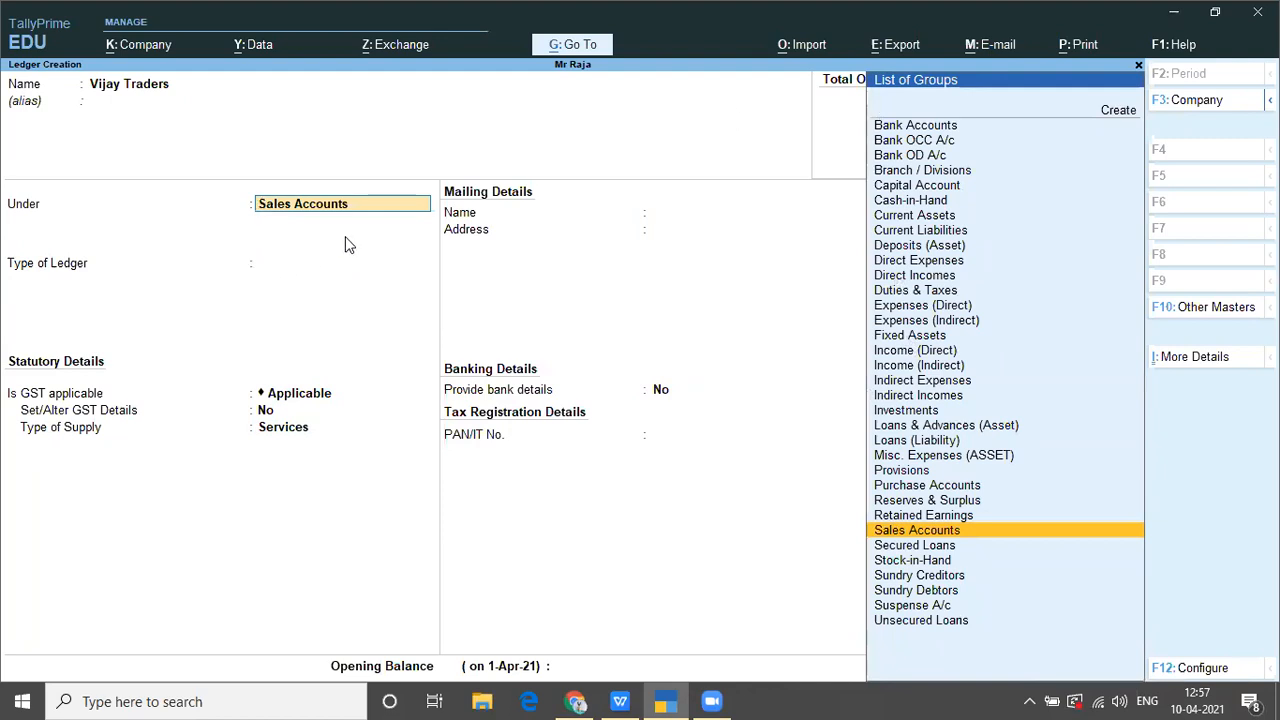
type("Su")
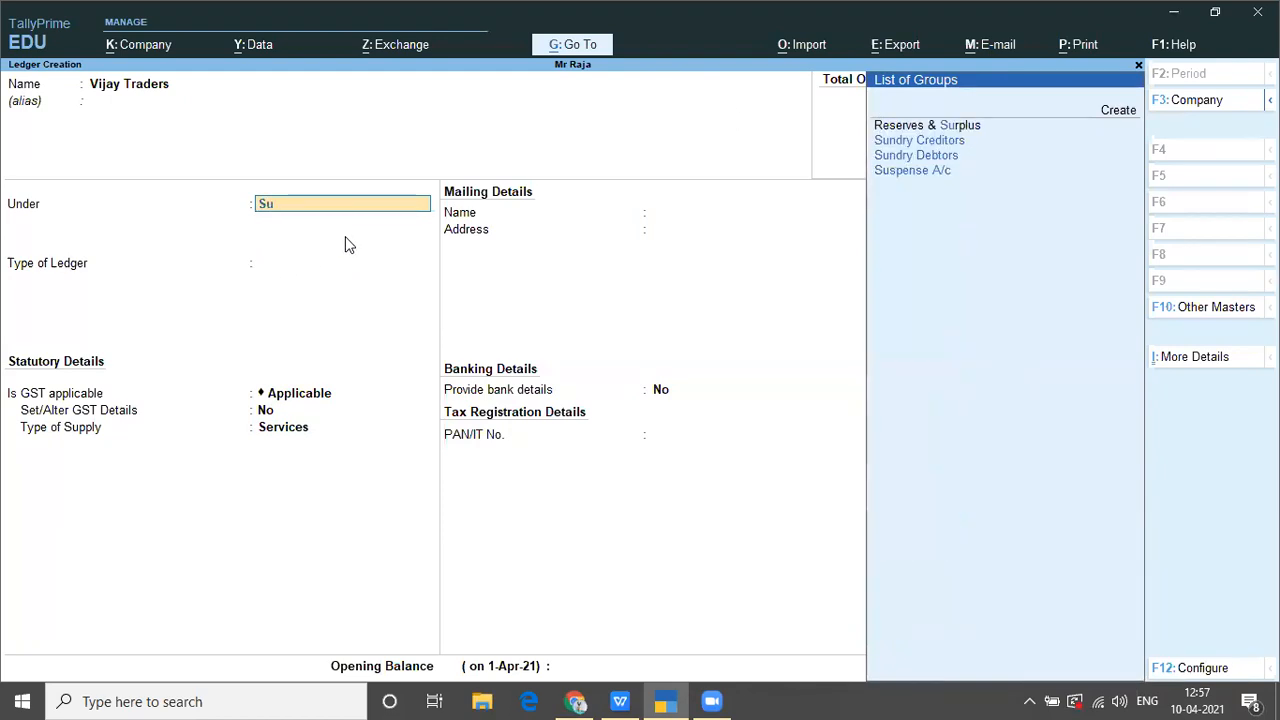
key("Down")
key("Down")
key("Return")
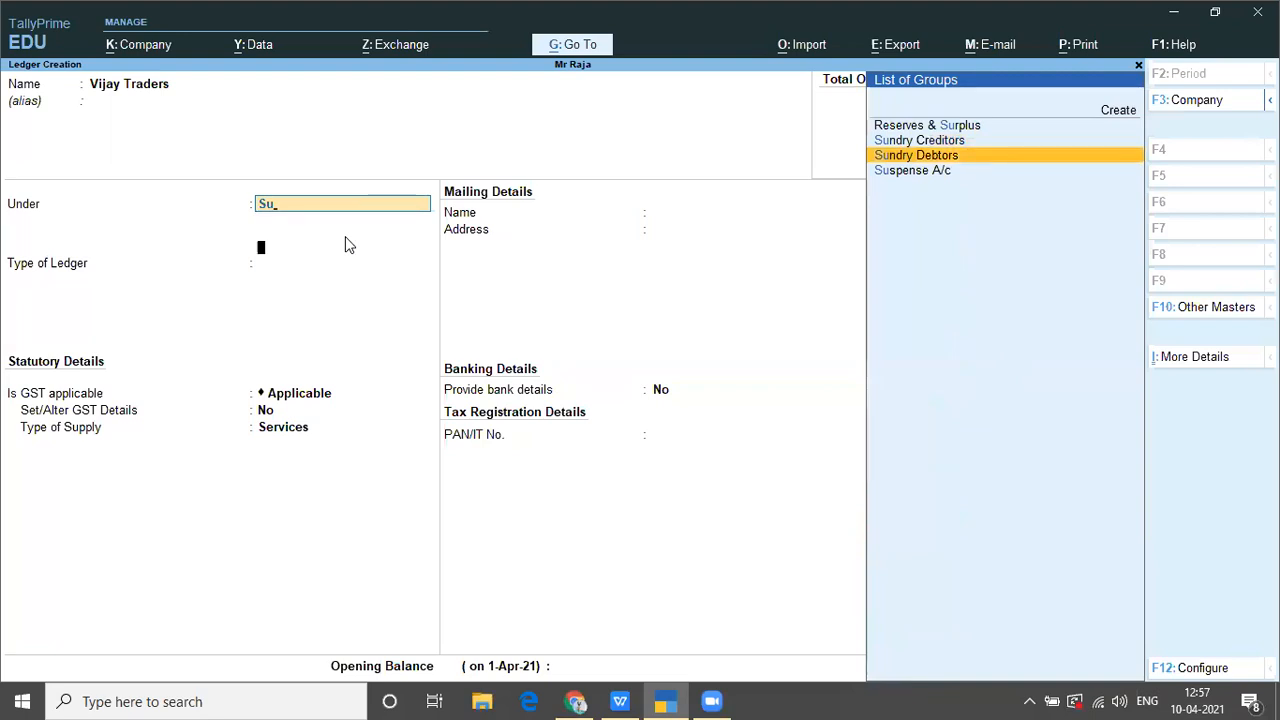
Step: Accept the default bill-by-bill, mailing, banking and tax registration details for Vijay Traders and save the ledger
key("Return")
key("Return")
key("Return")
key("Return")
key("Return")
key("Return")
key("Return")
key("Return")
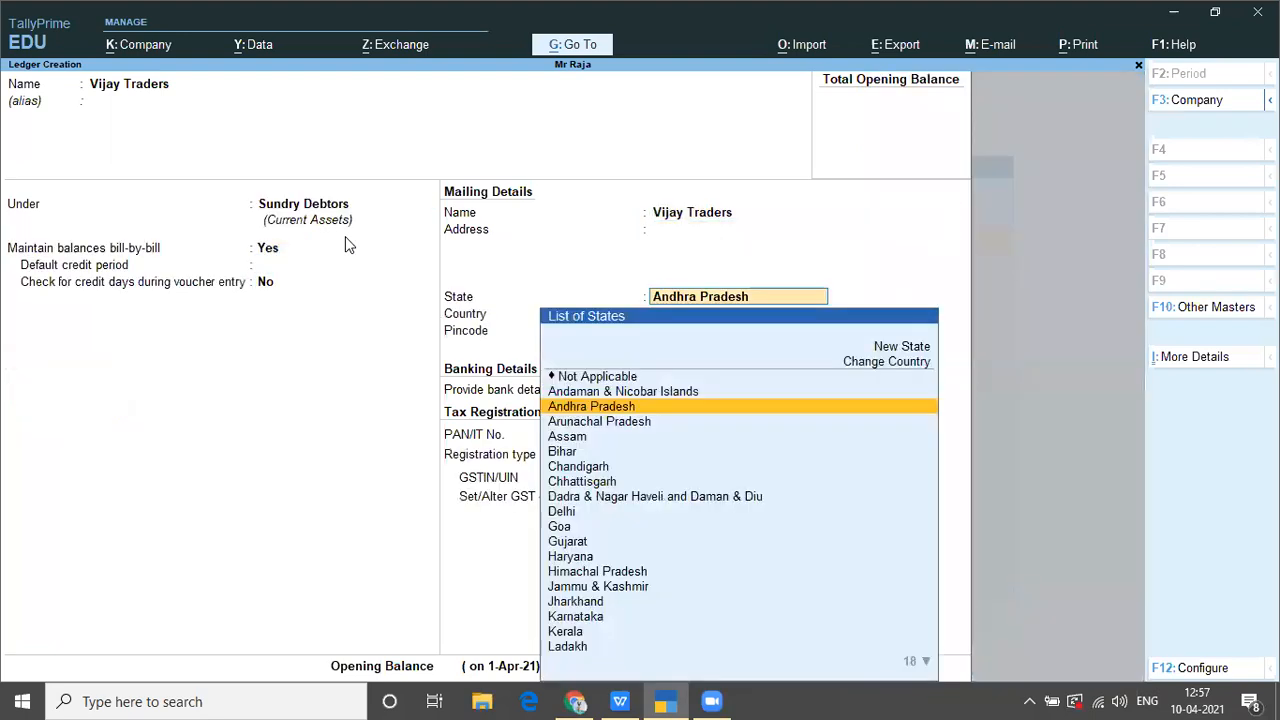
key("Return")
key("Return")
key("Return")
key("Return")
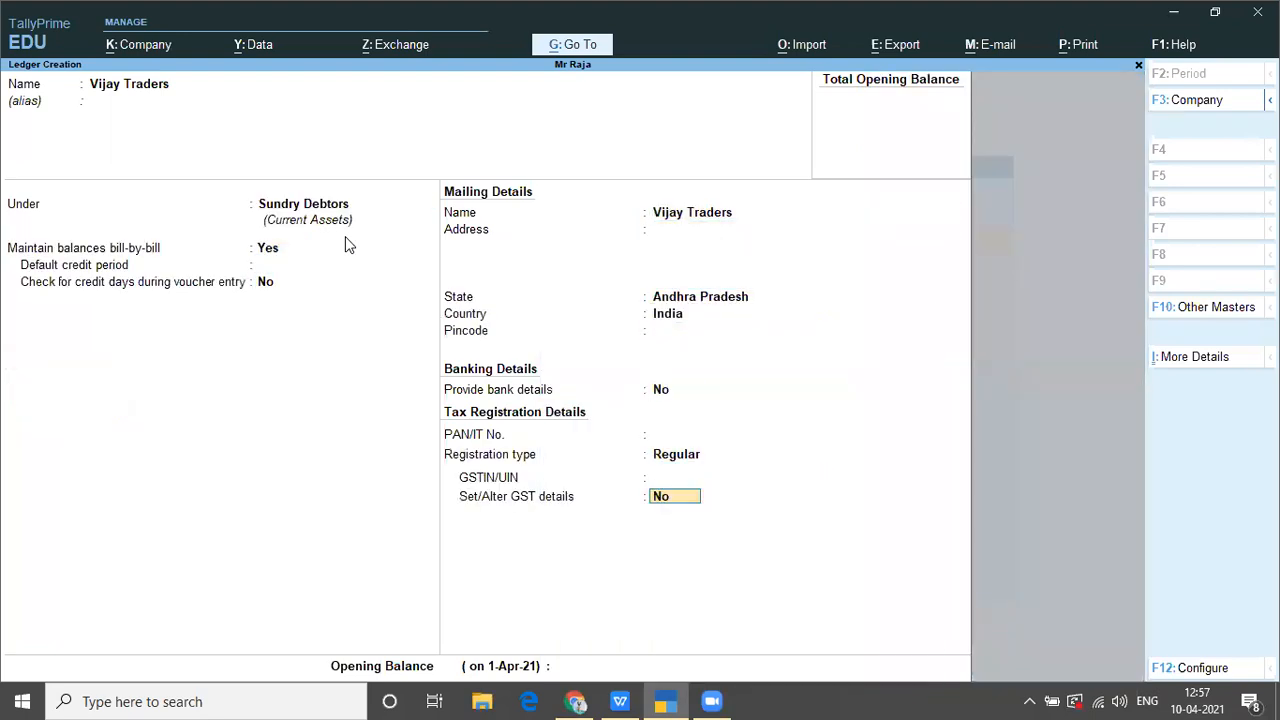
key("Return")
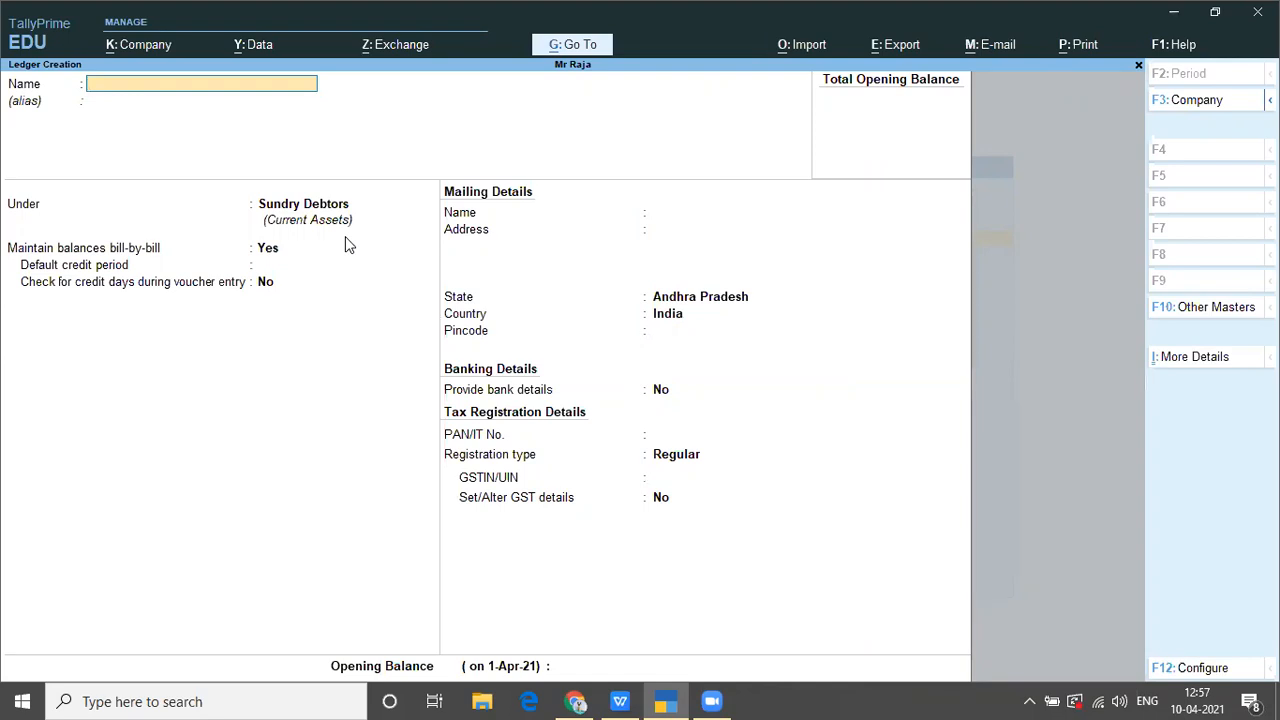
Step: Create a ledger named Sales under Sales Accounts and save it with the default statutory and banking details
type("Sales")
key("Return")
key("Return")
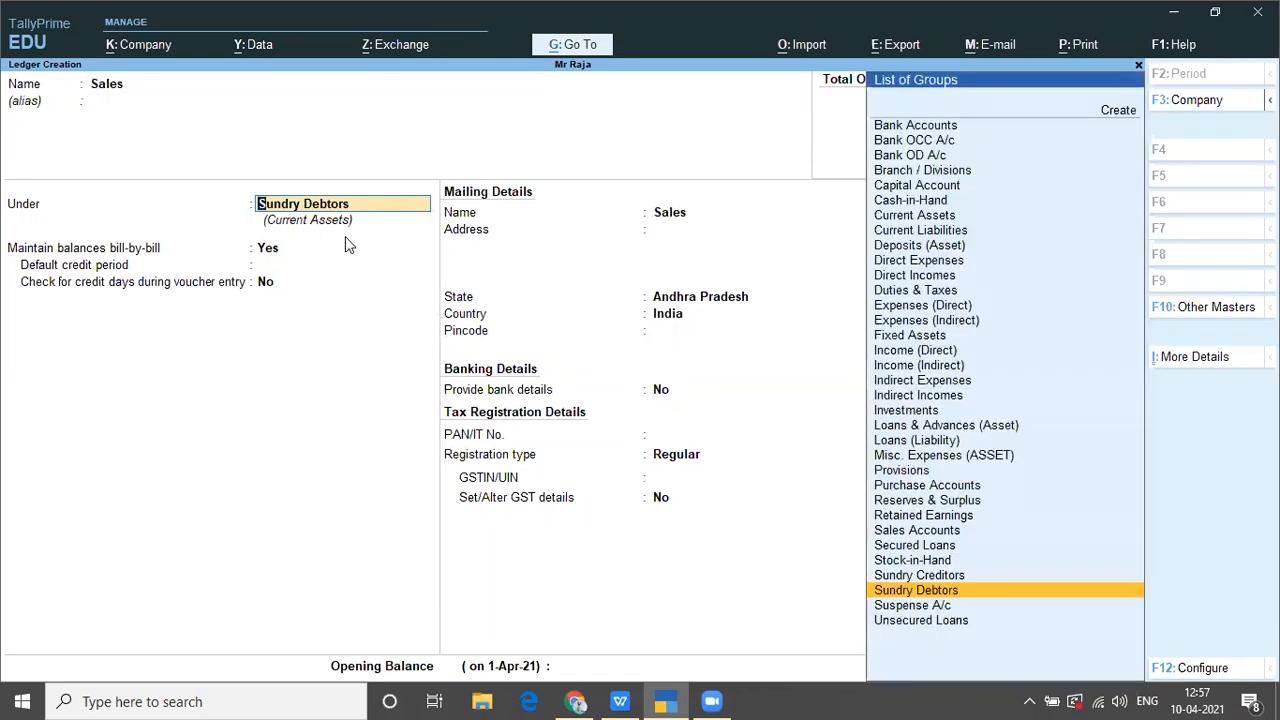
type("Sa")
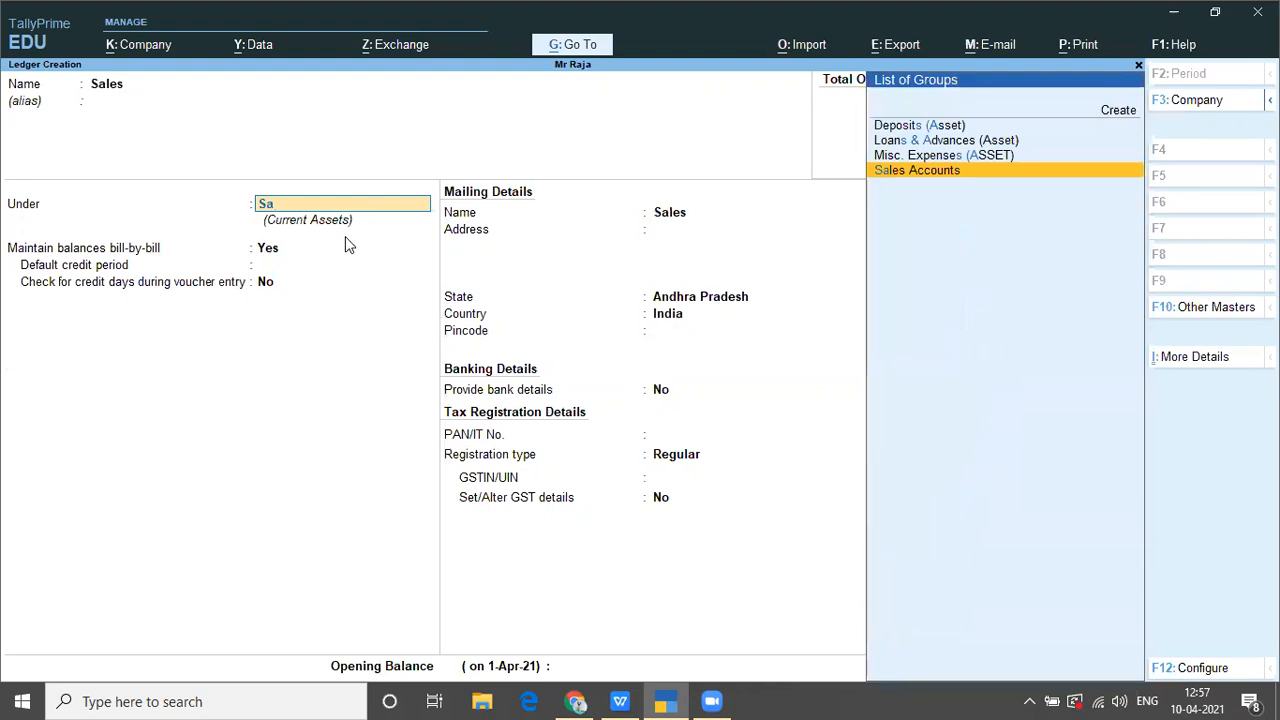
key("Return")
key("Return")
key("Return")
key("Return")
key("Return")
key("Return")
key("Return")
key("Return")
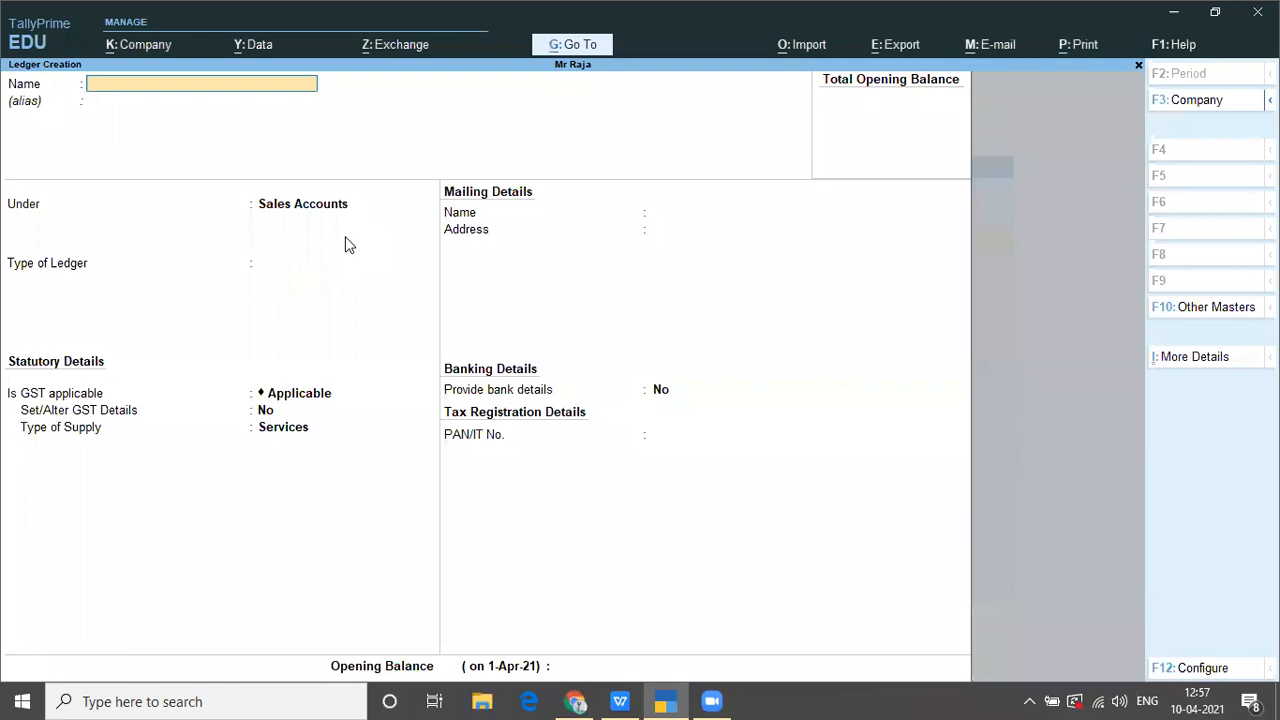
Step: Switch to the exercise in WPS Office and read the sales order items and transactions 7 to 9
key("alt+Tab")
key("Tab")
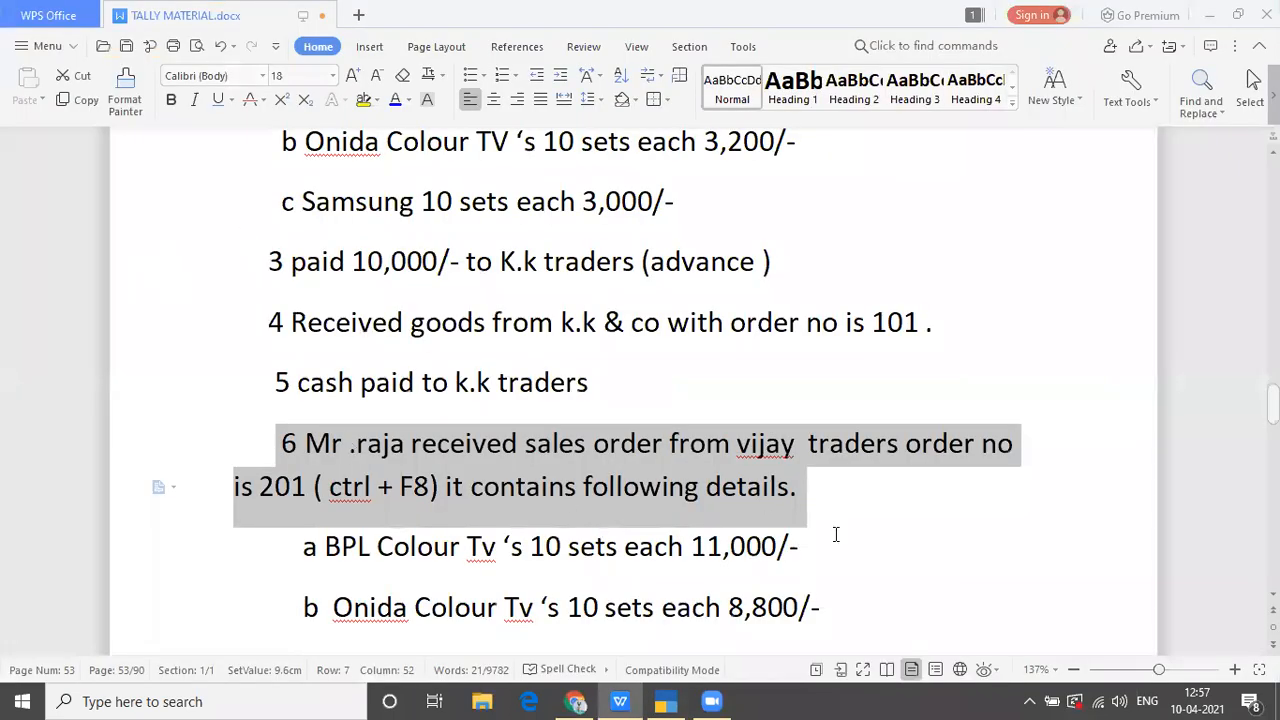
left_click(836, 535)
key("Down")
key("Down")
key("Down")
key("Down")
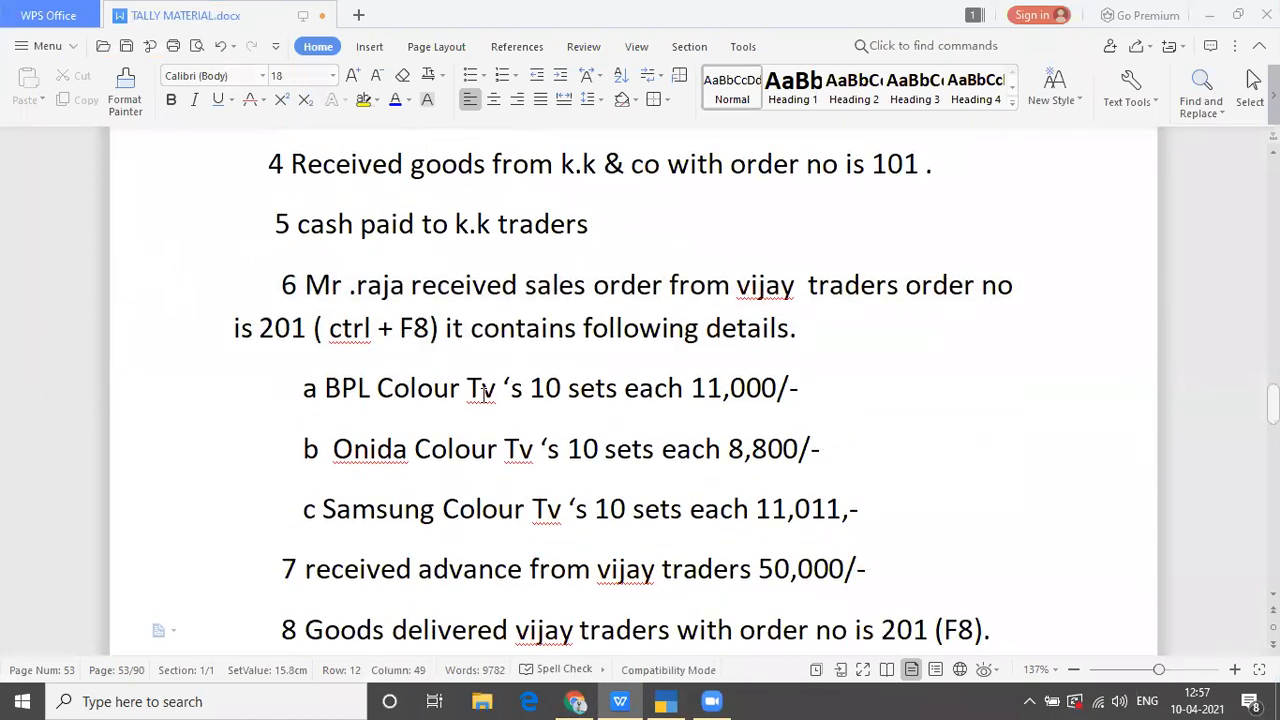
left_click_drag(305, 569, 878, 592)
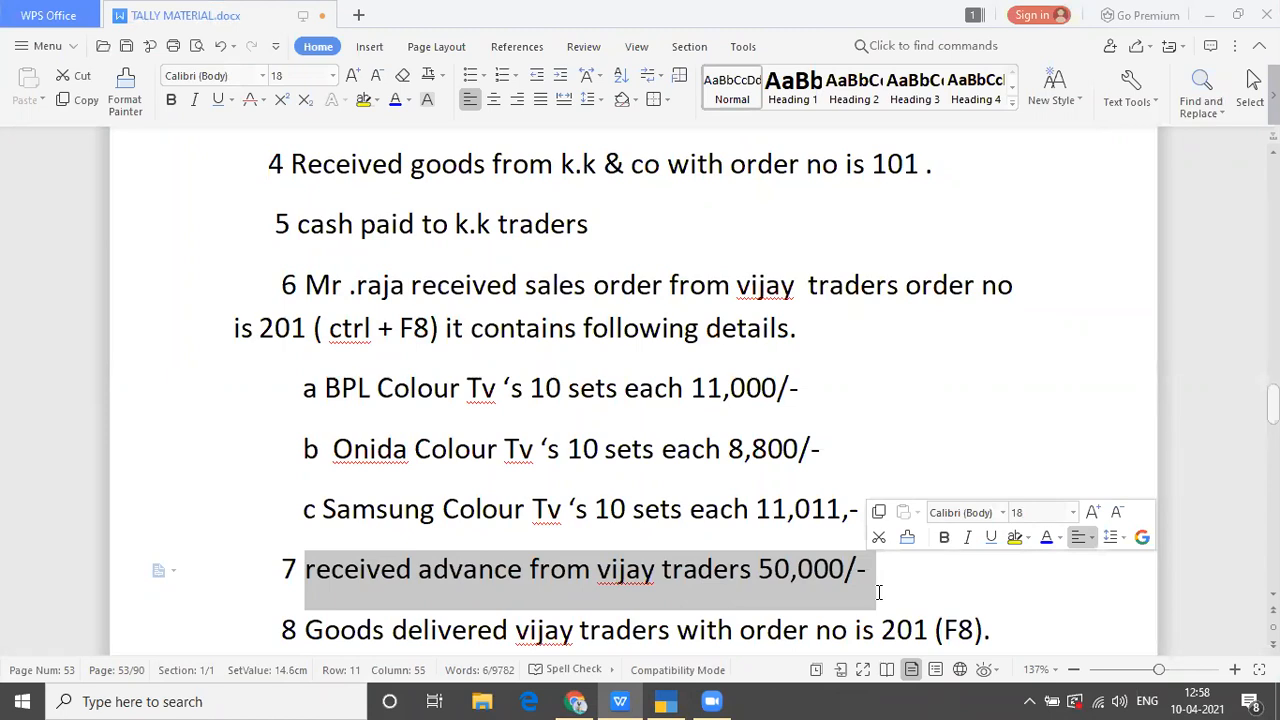
left_click(879, 592)
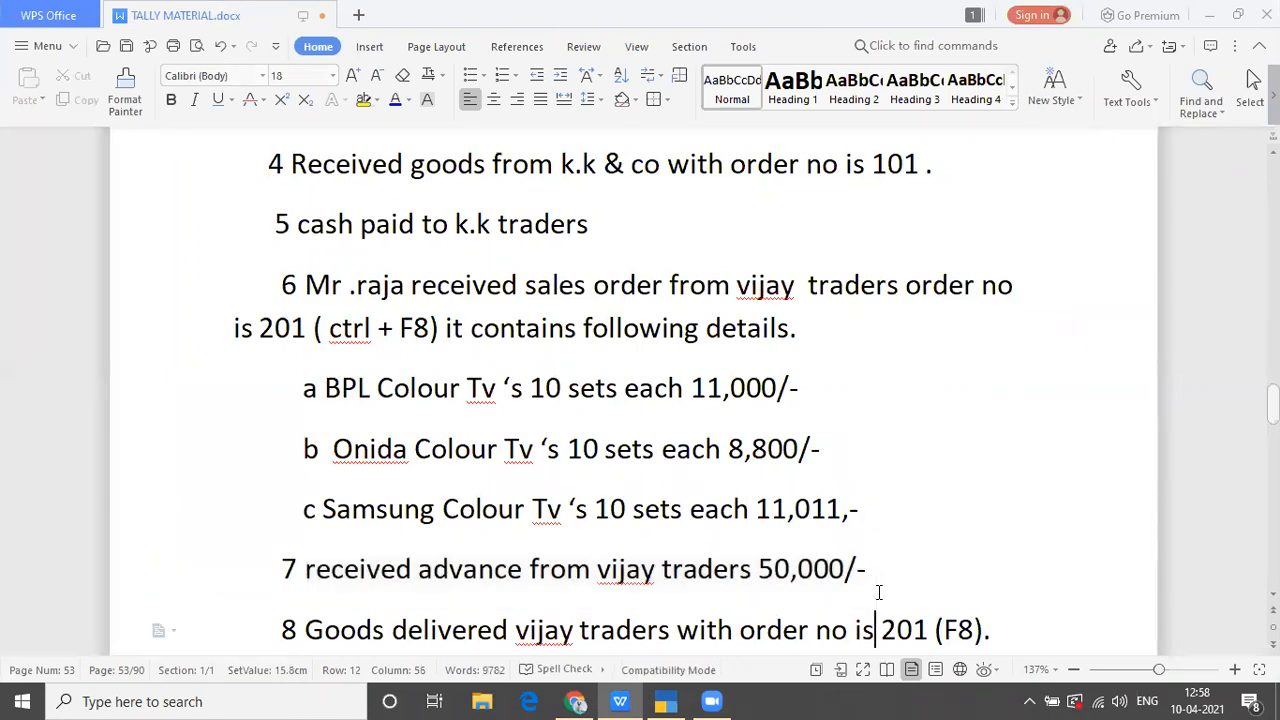
key("Down")
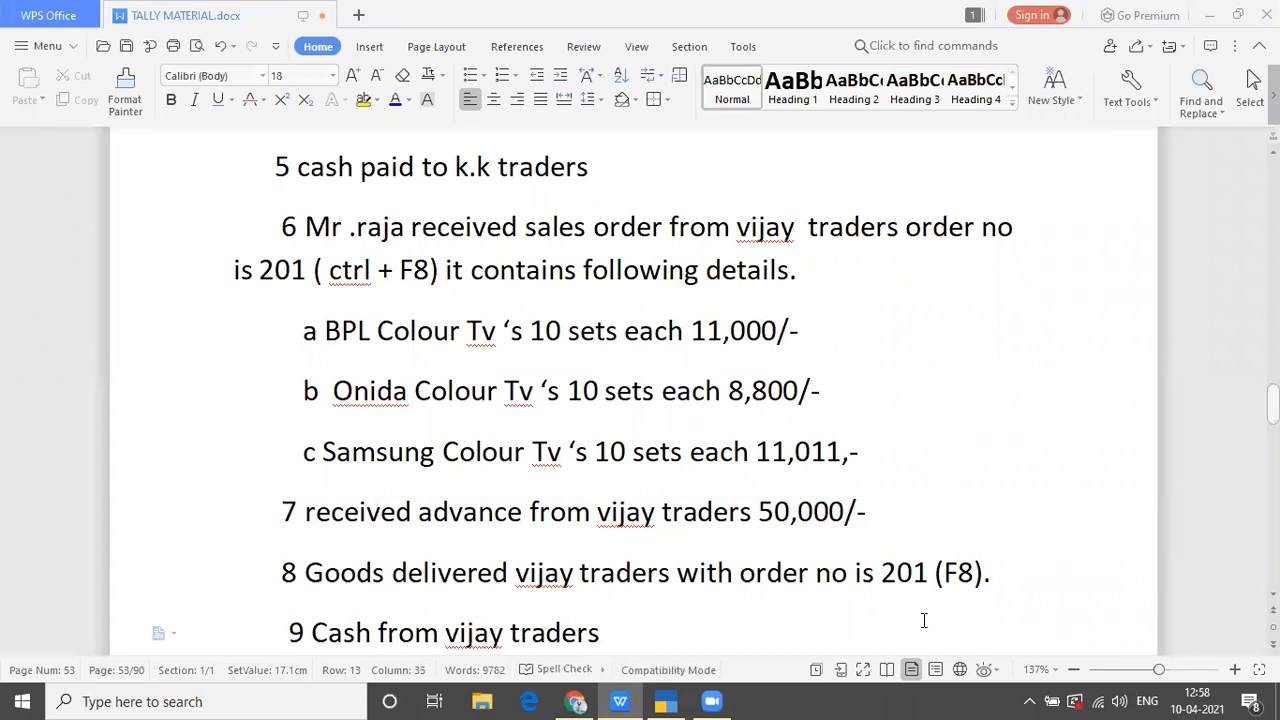
key("Down")
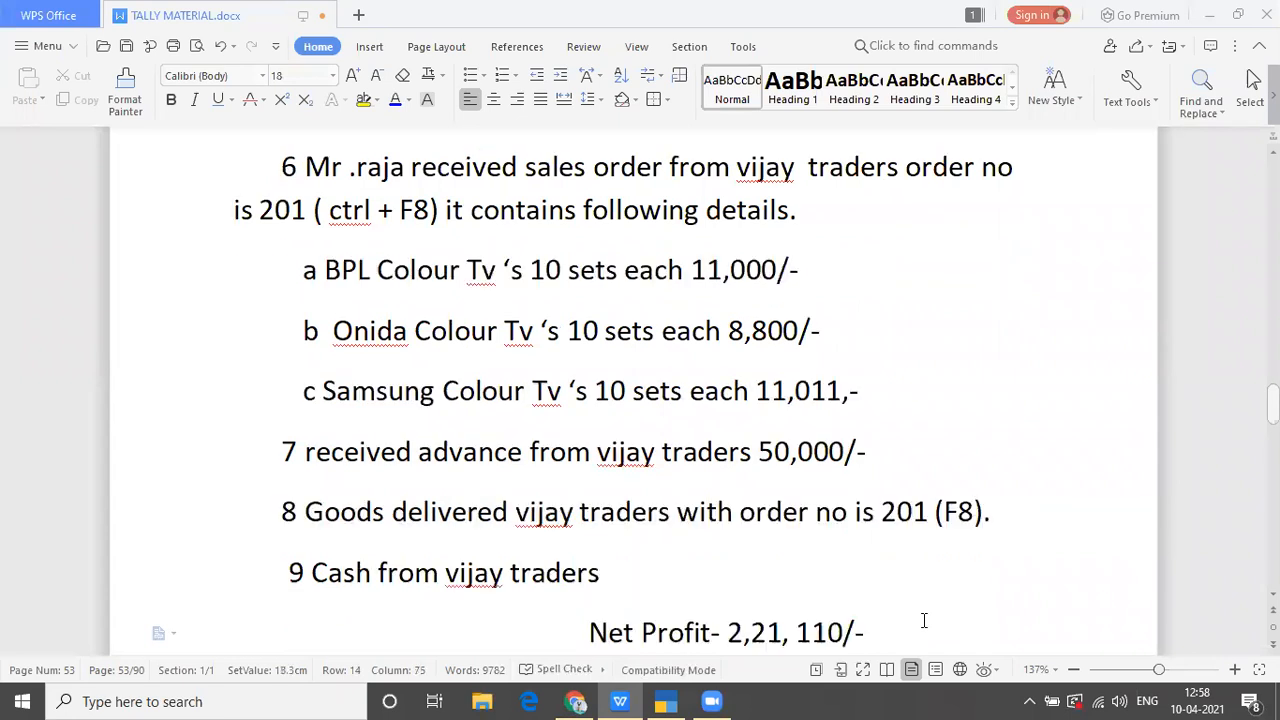
Step: Go back up through the exercise from the last transaction to the opening capital and purchase order transactions of Problem 1
left_click(651, 572)
key("Up")
key("Up")
key("Up")
key("Up")
key("Up")
key("Up")
key("Up")
key("Up")
key("Up")
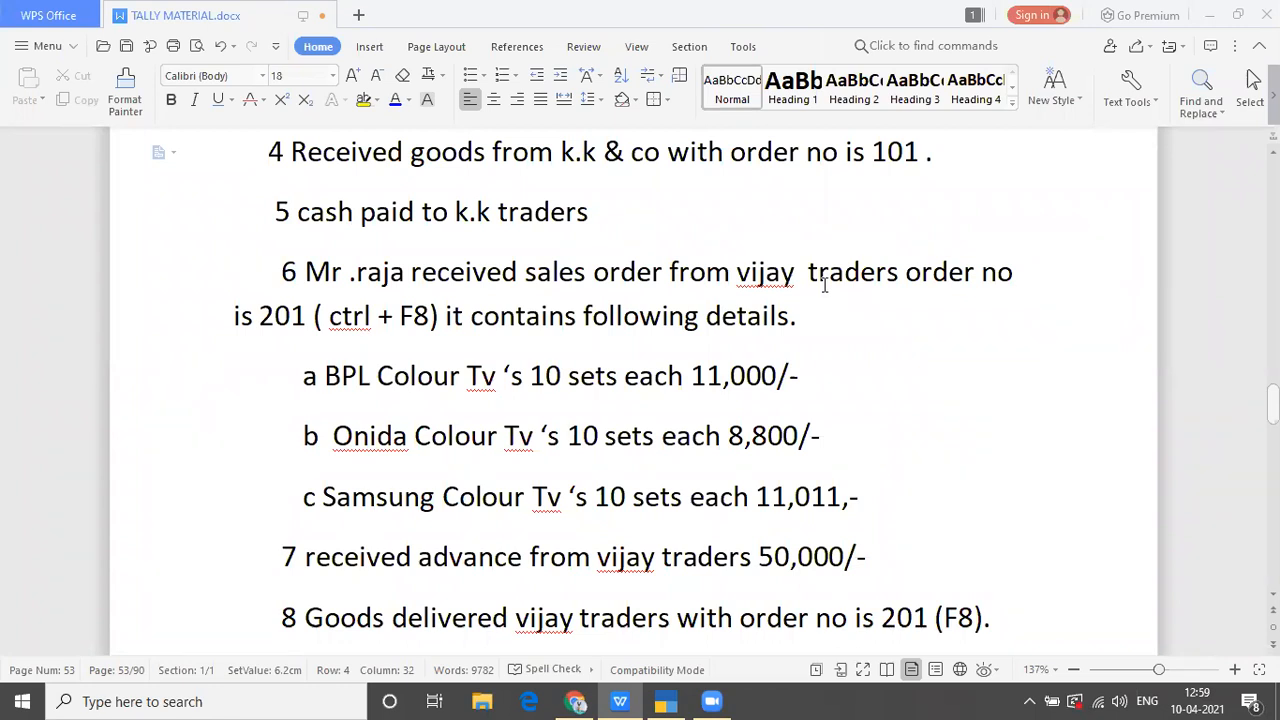
left_click(800, 406)
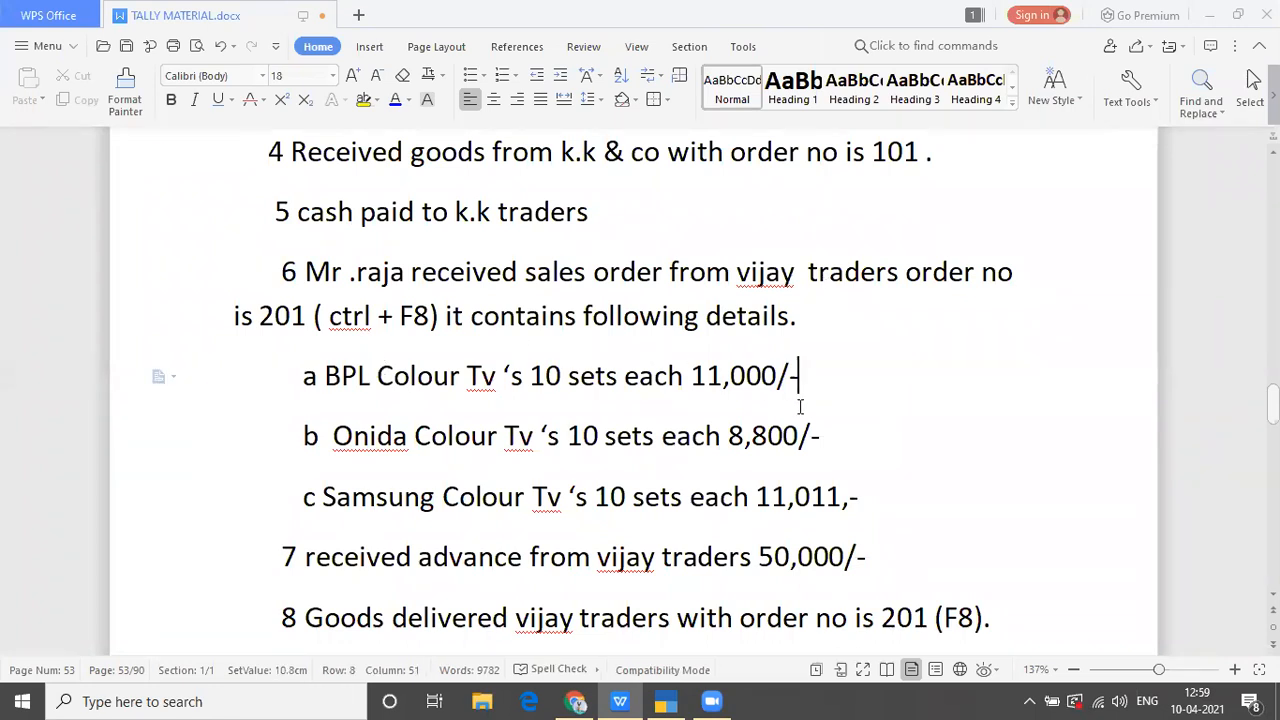
key("Up")
key("Up")
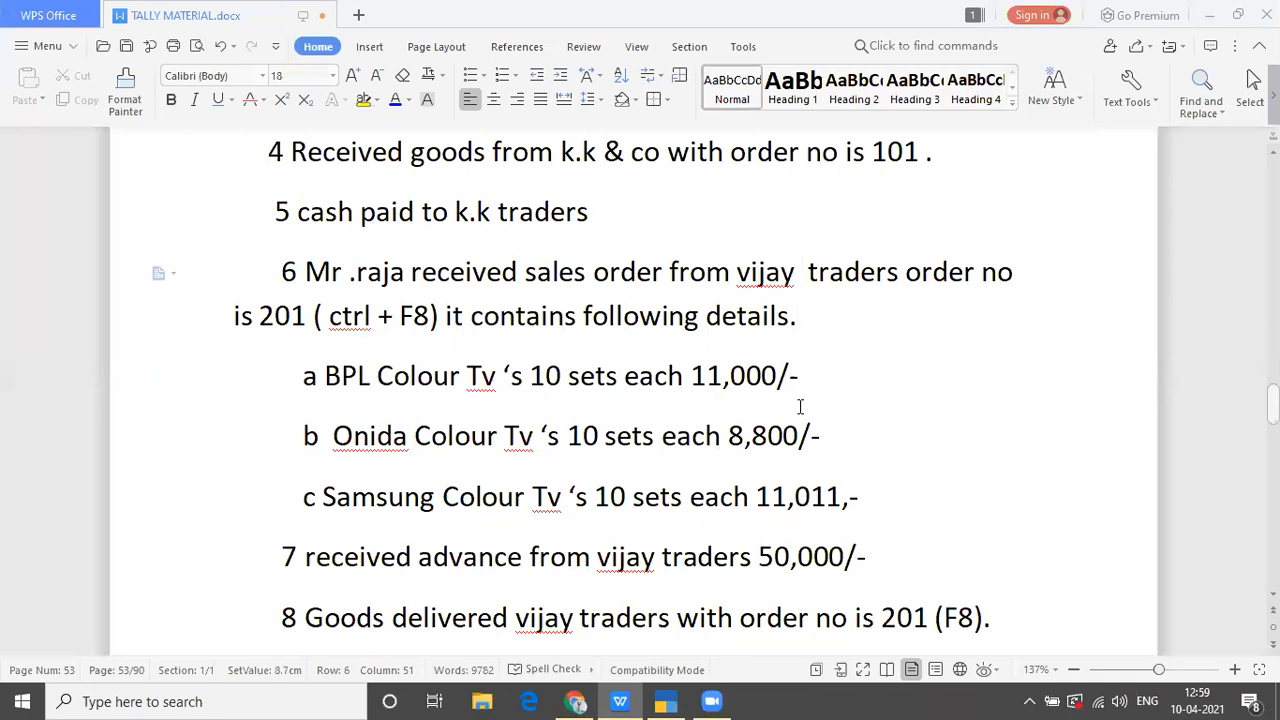
key("Up")
key("Up")
key("Up")
key("Up")
key("Up")
key("Up")
key("Up")
key("Up")
key("Up")
key("Up")
key("Up")
key("Down")
key("Down")
key("Down")
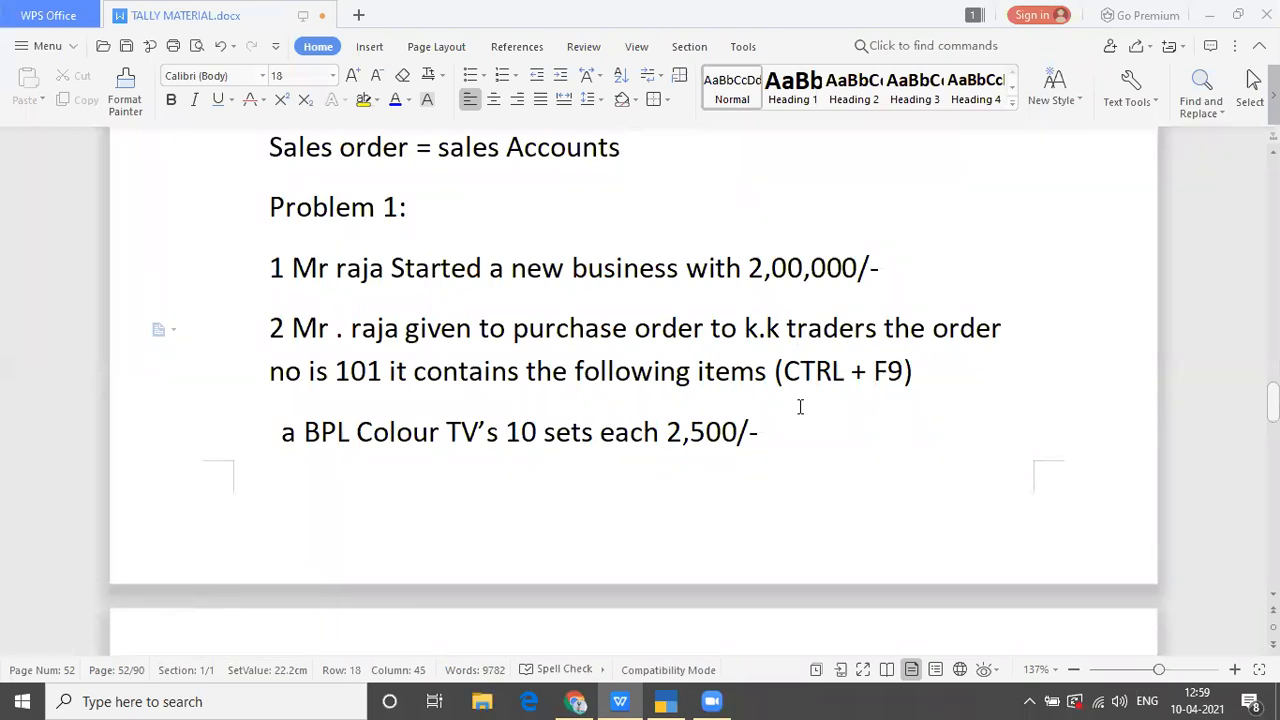
Step: Switch to TallyPrime and quit ledger creation, returning to the list of masters
key("alt+Tab")
key("Escape")
key("y")
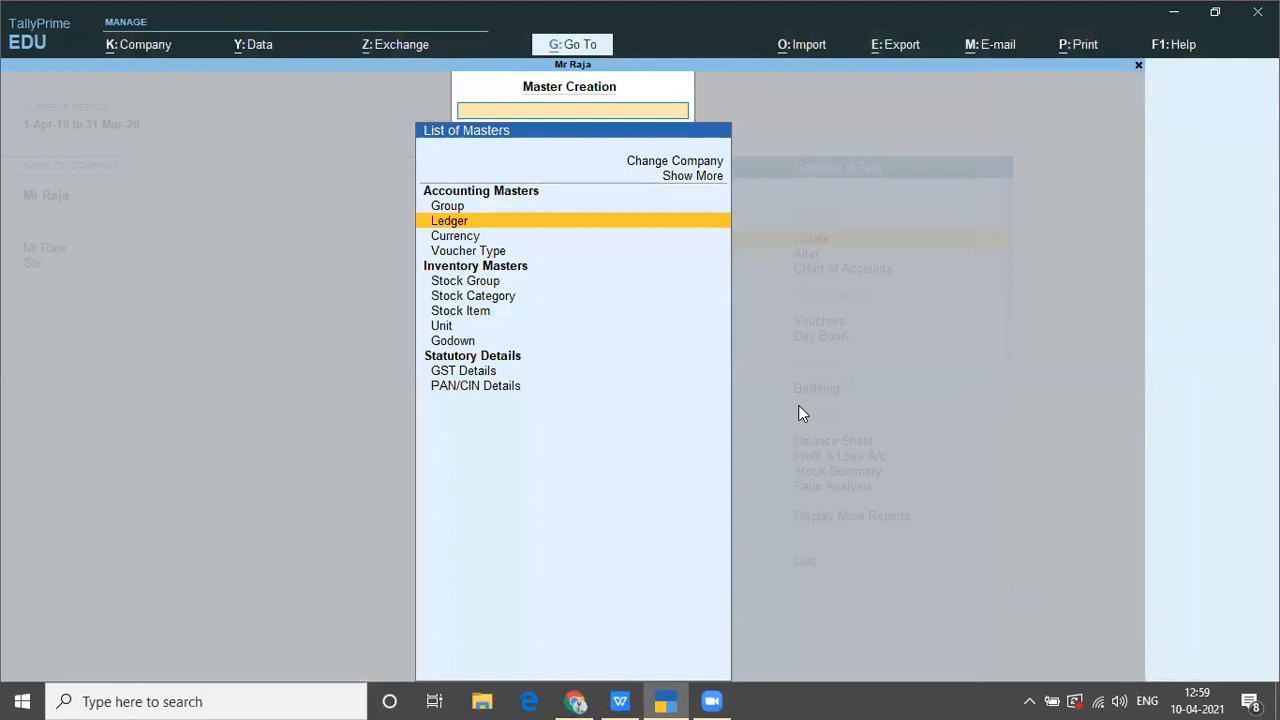
Step: Return to the Gateway of Tally, open voucher entry, and check Problem 1's opening capital transaction in the WPS Office exercise before returning to TallyPrime
key("Escape")
key("Down")
key("Down")
key("Down")
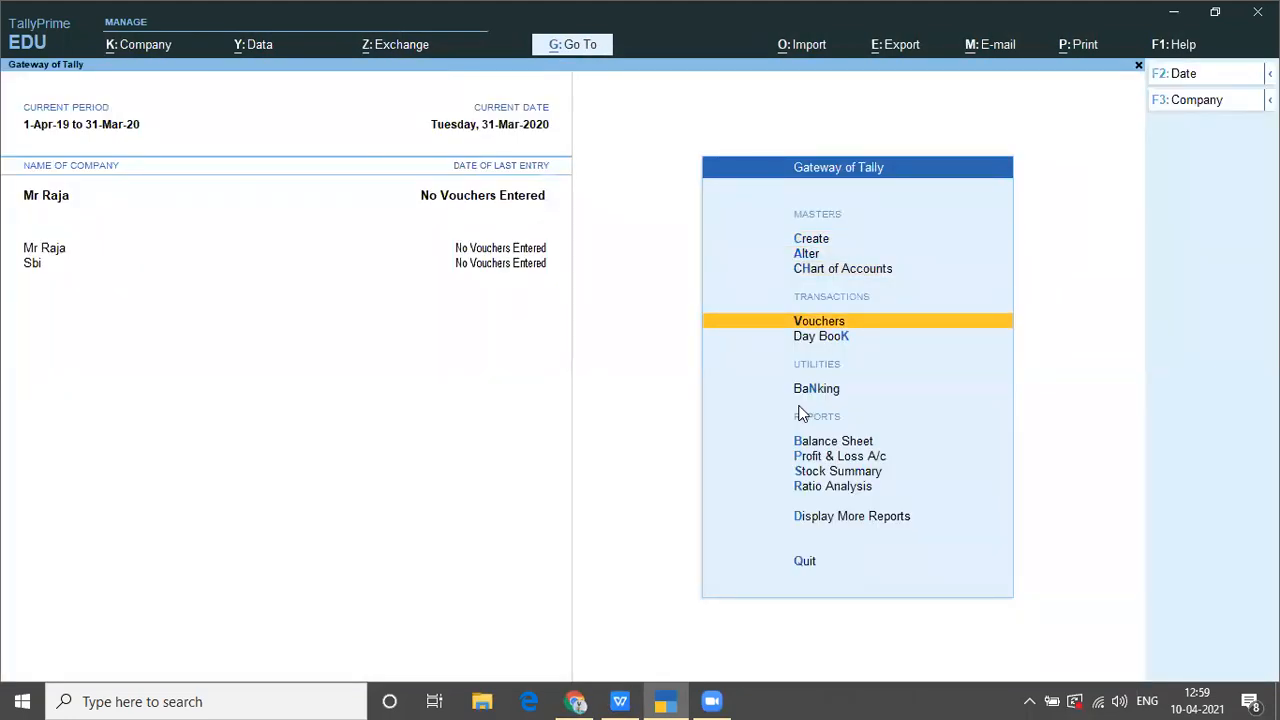
key("Return")
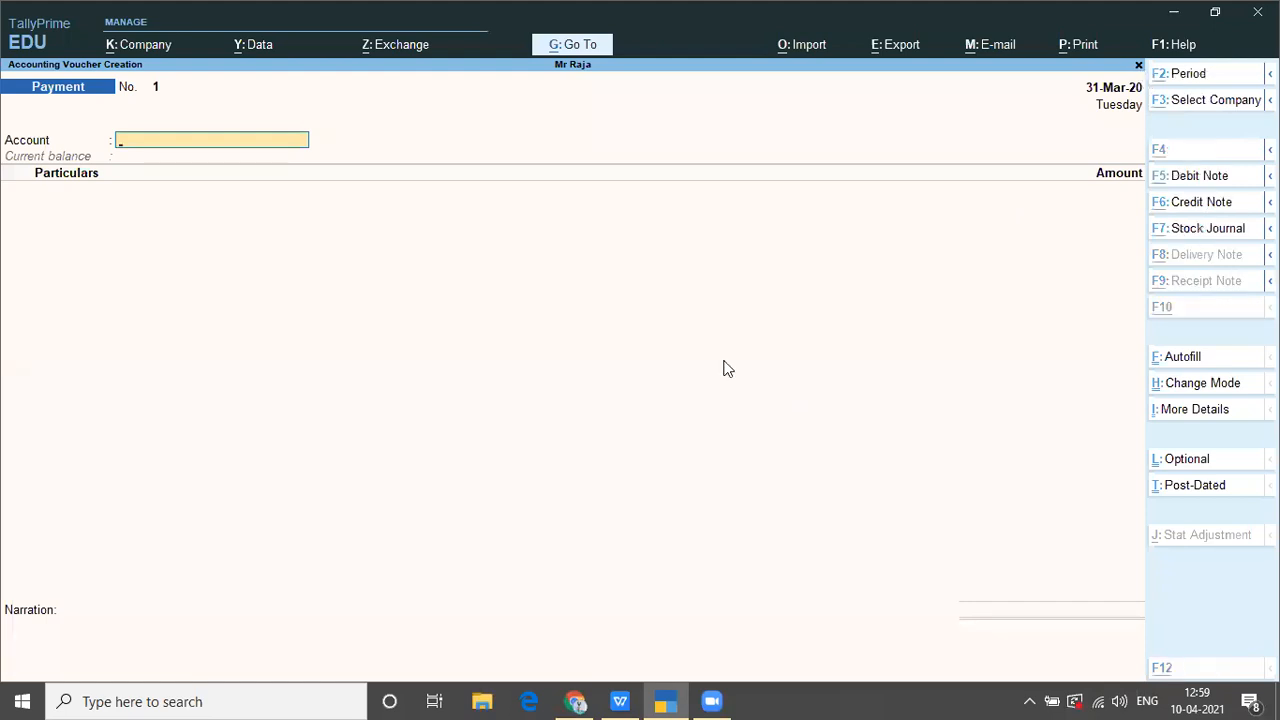
key("alt+Tab")
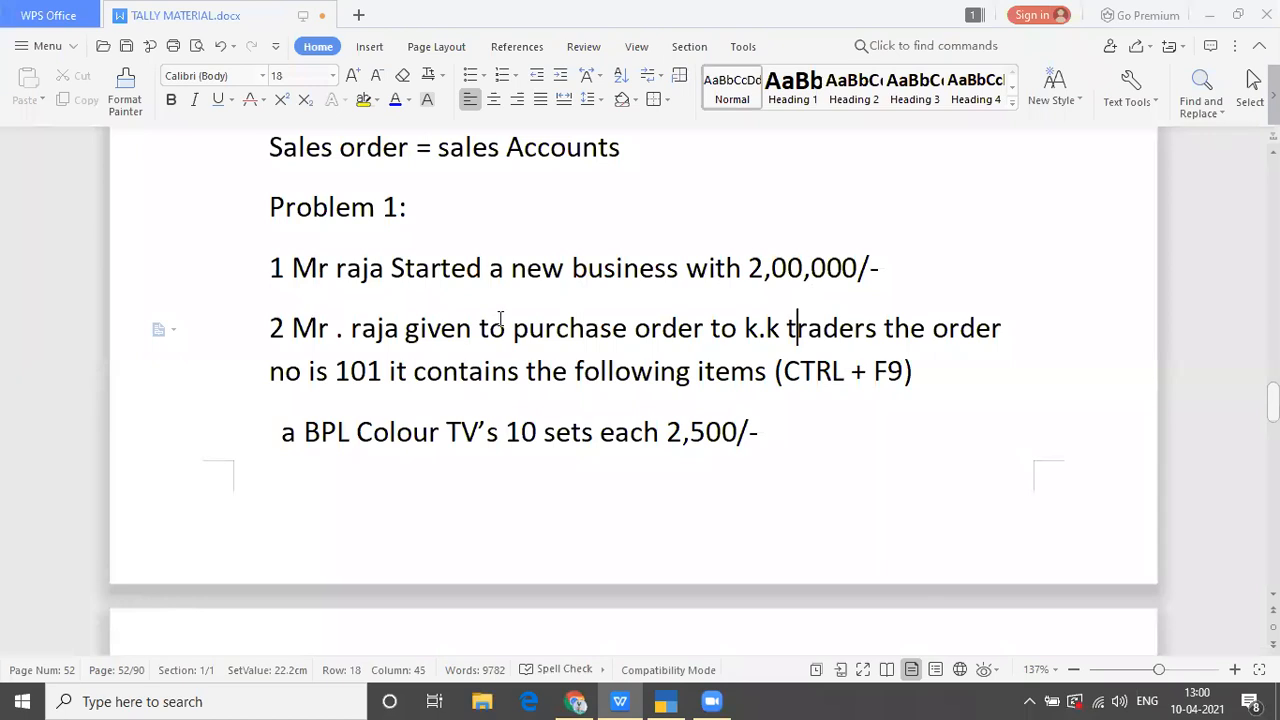
key("alt+Tab")
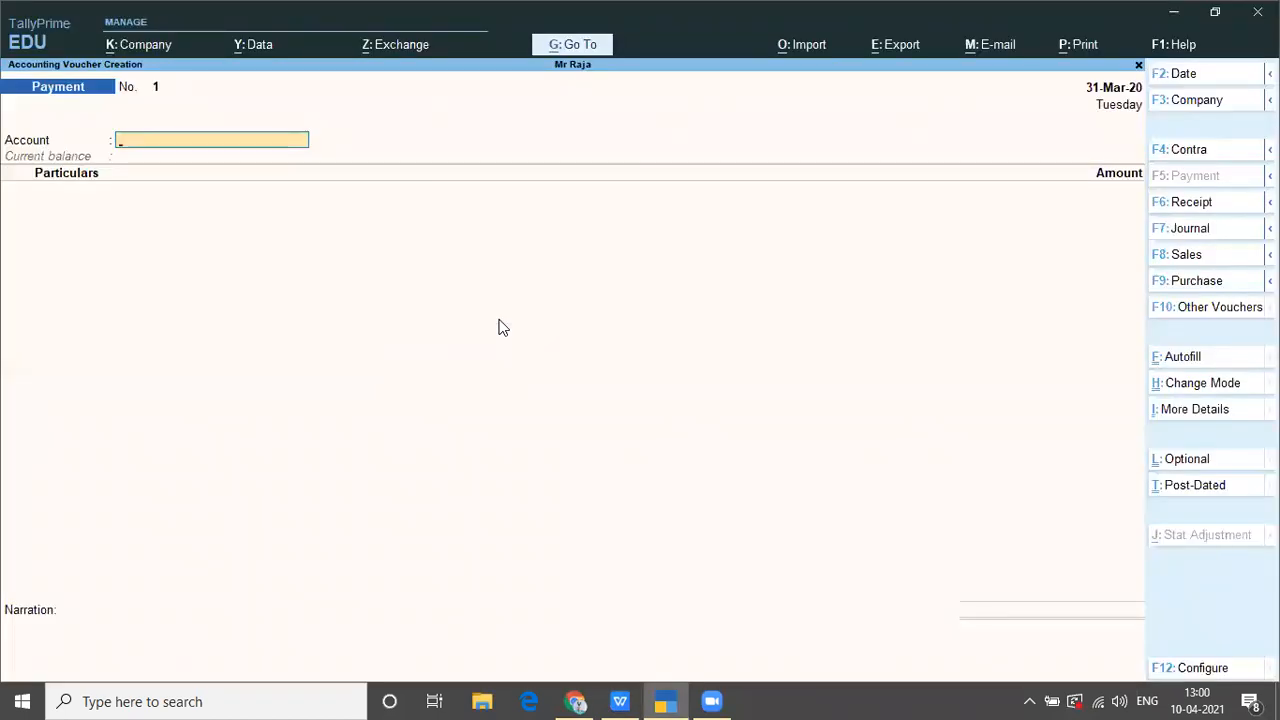
Step: Start a Receipt voucher with Cash as the account and the owner's capital ledger as the particulars
key("F6")
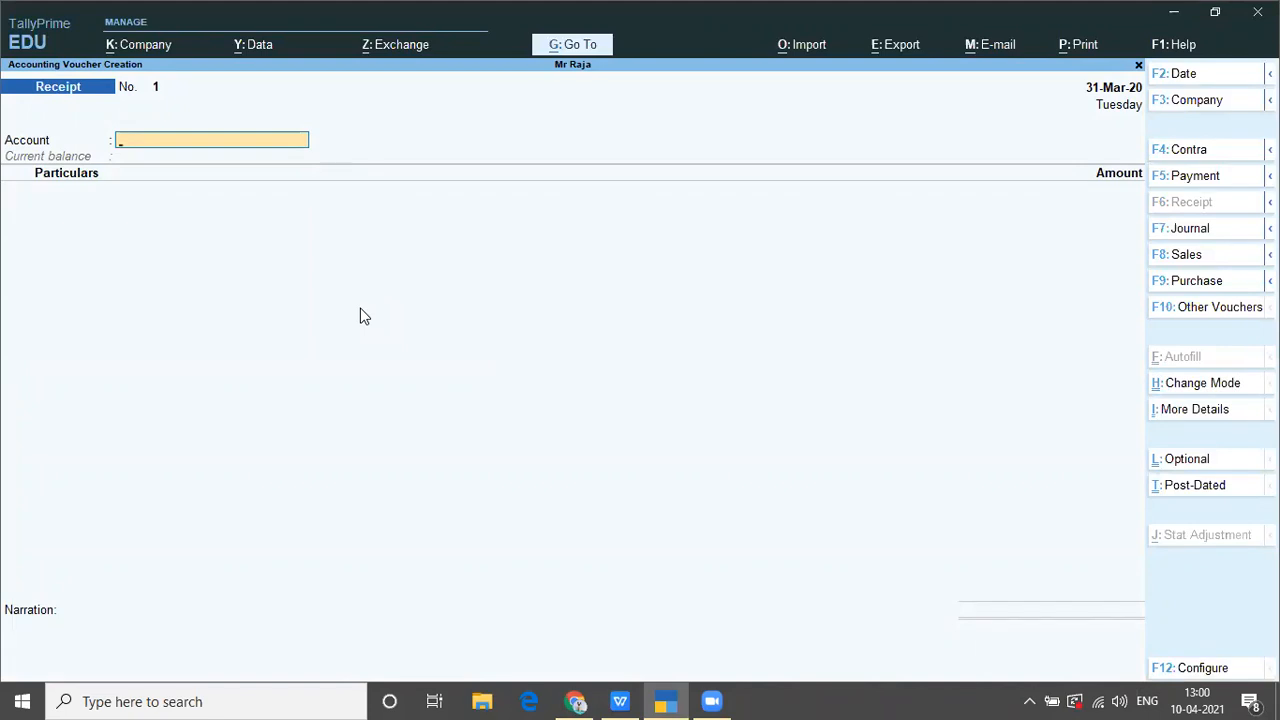
type("Cas")
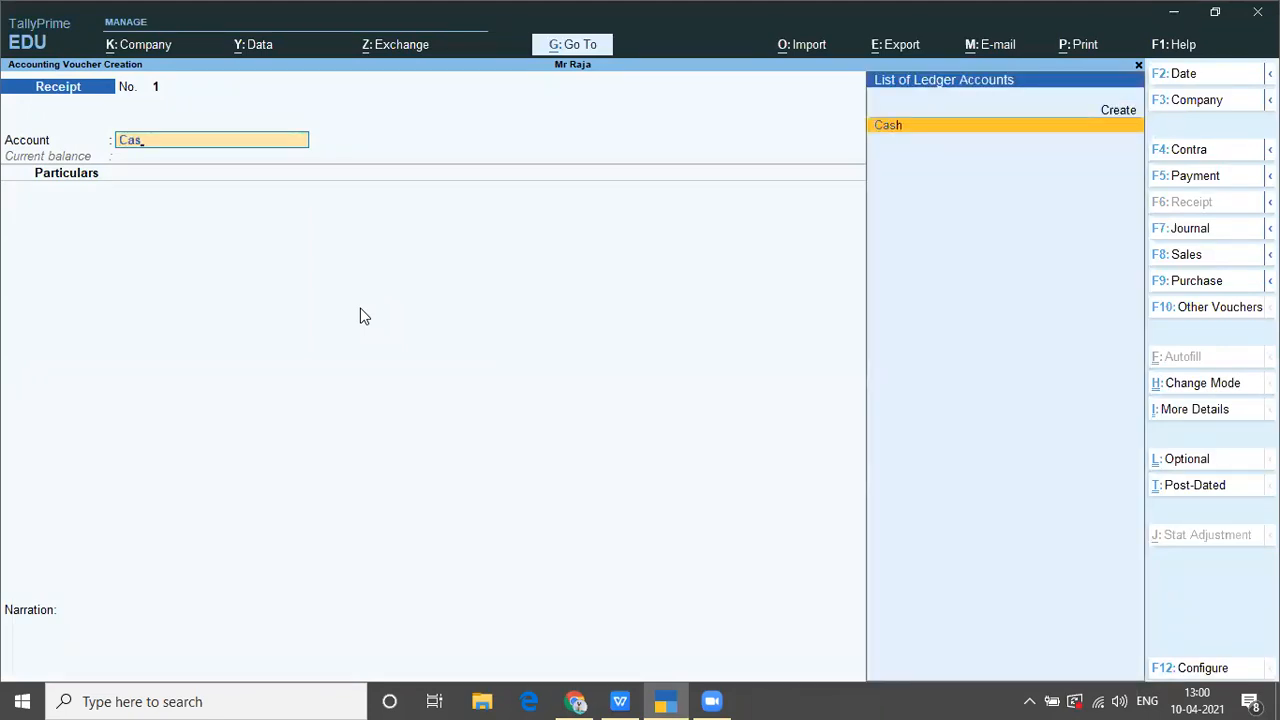
key("Return")
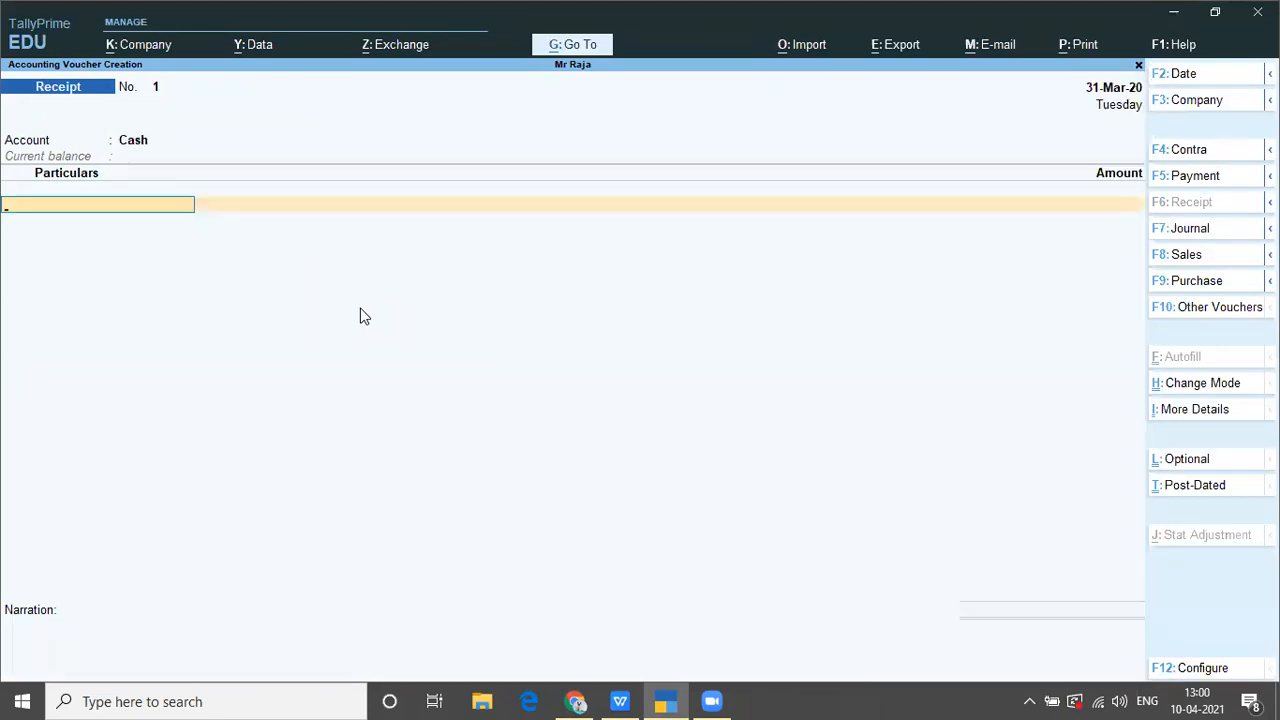
type("Mr")
key("Return")
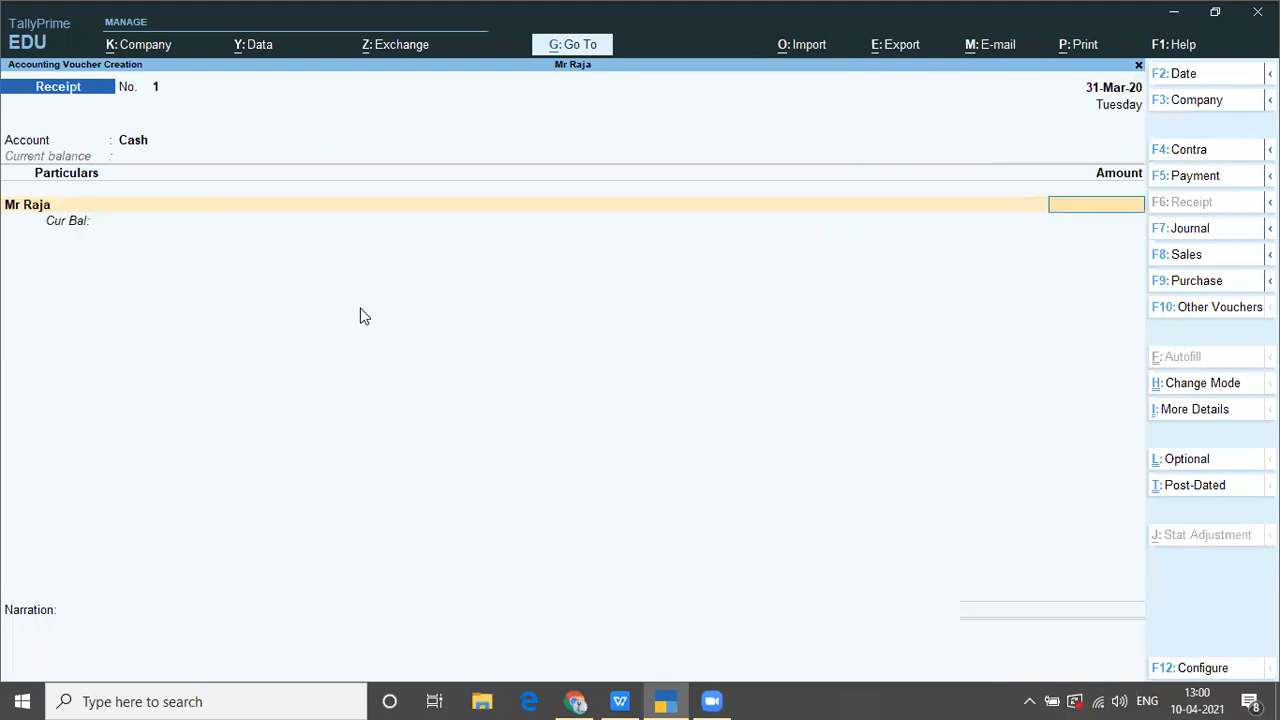
Step: Check the opening capital in the exercise, set the receipt amount to 2,00,000 and try to save the voucher
key("alt+Tab")
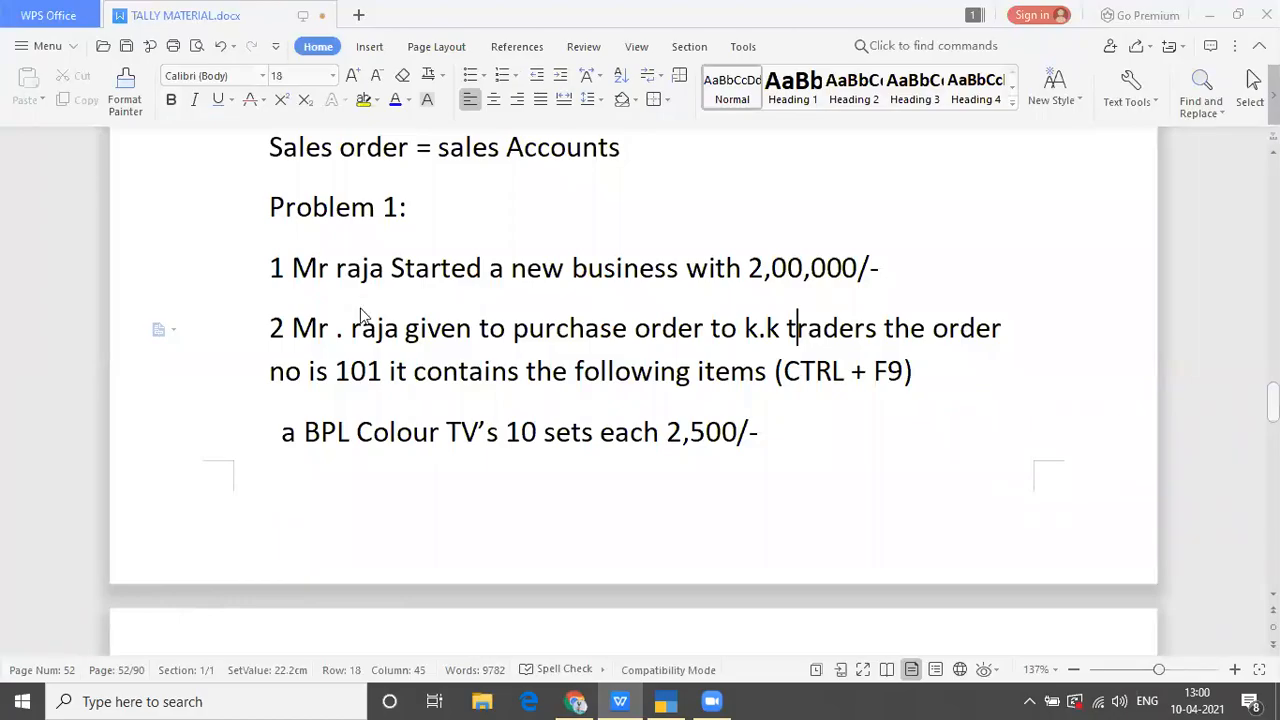
key("alt+Tab")
type("20000")
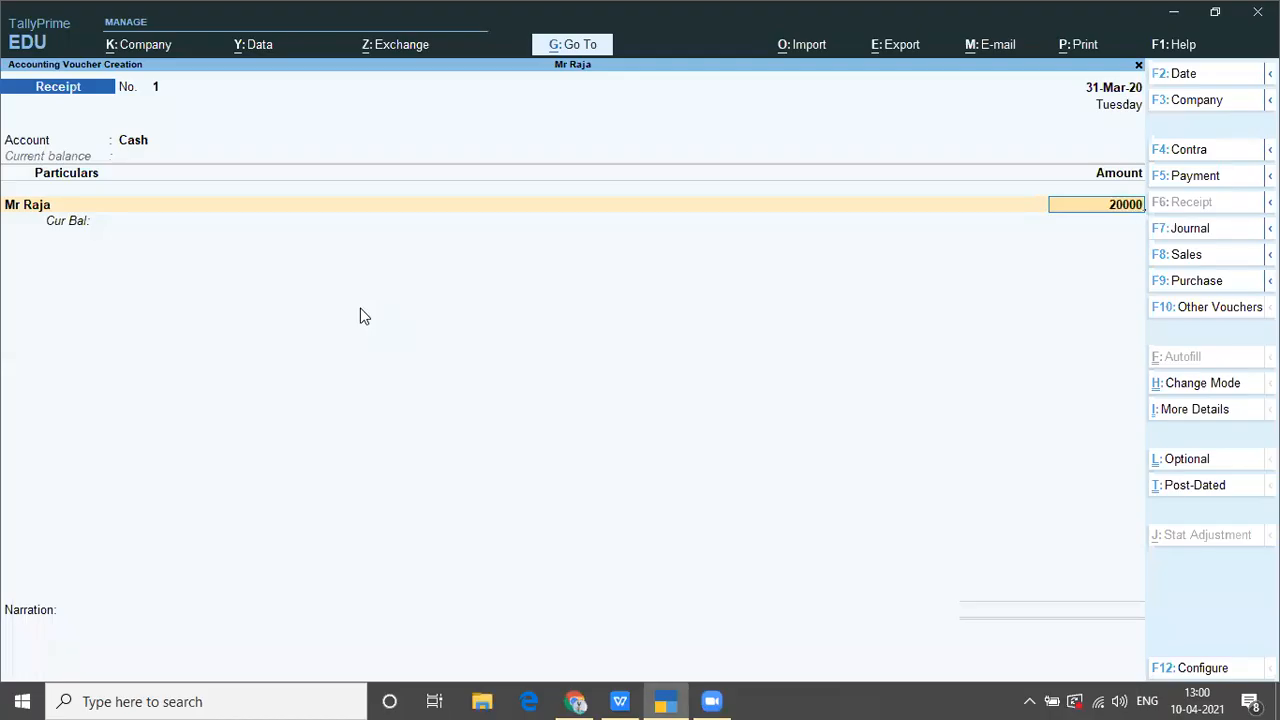
key("Return")
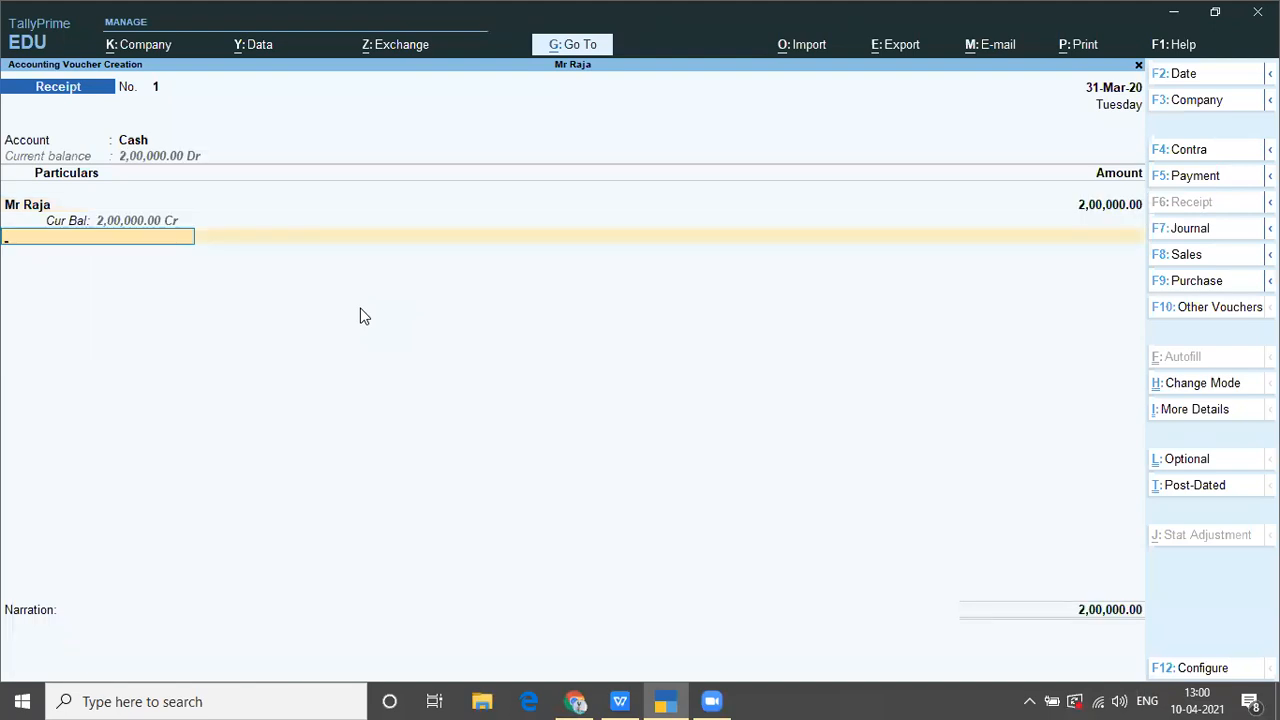
key("Return")
key("Return")
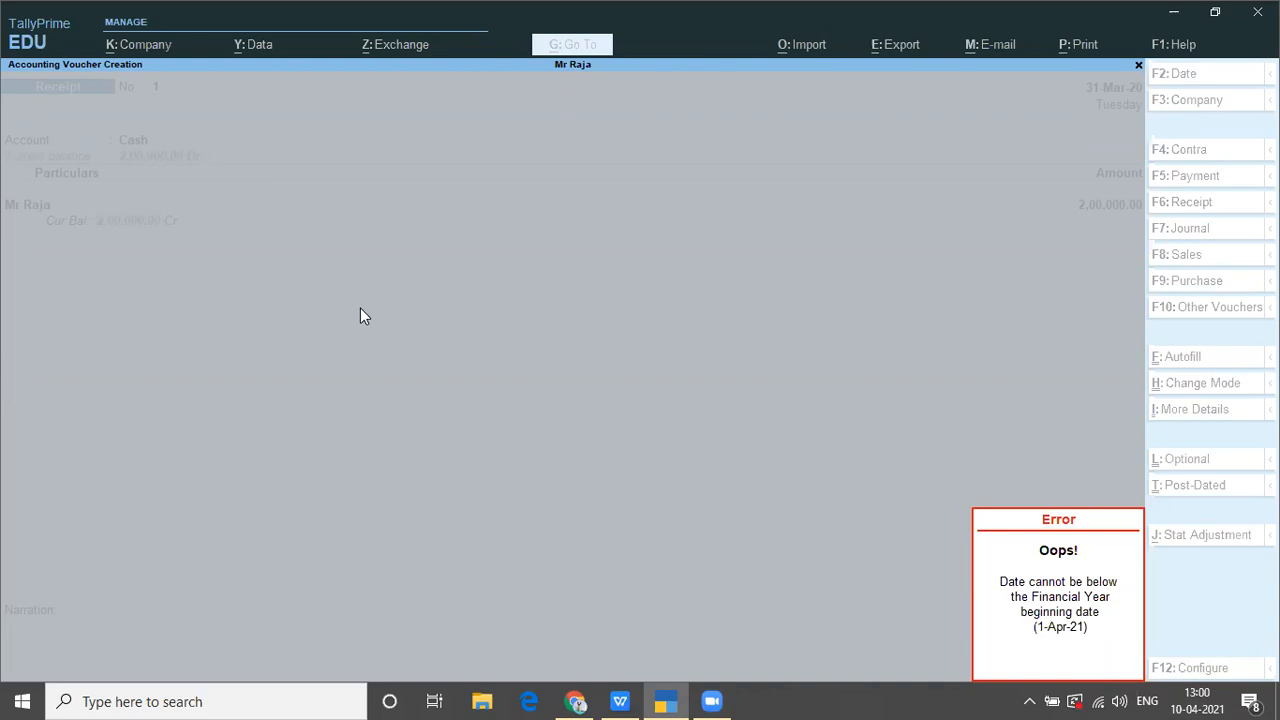
key("Escape")
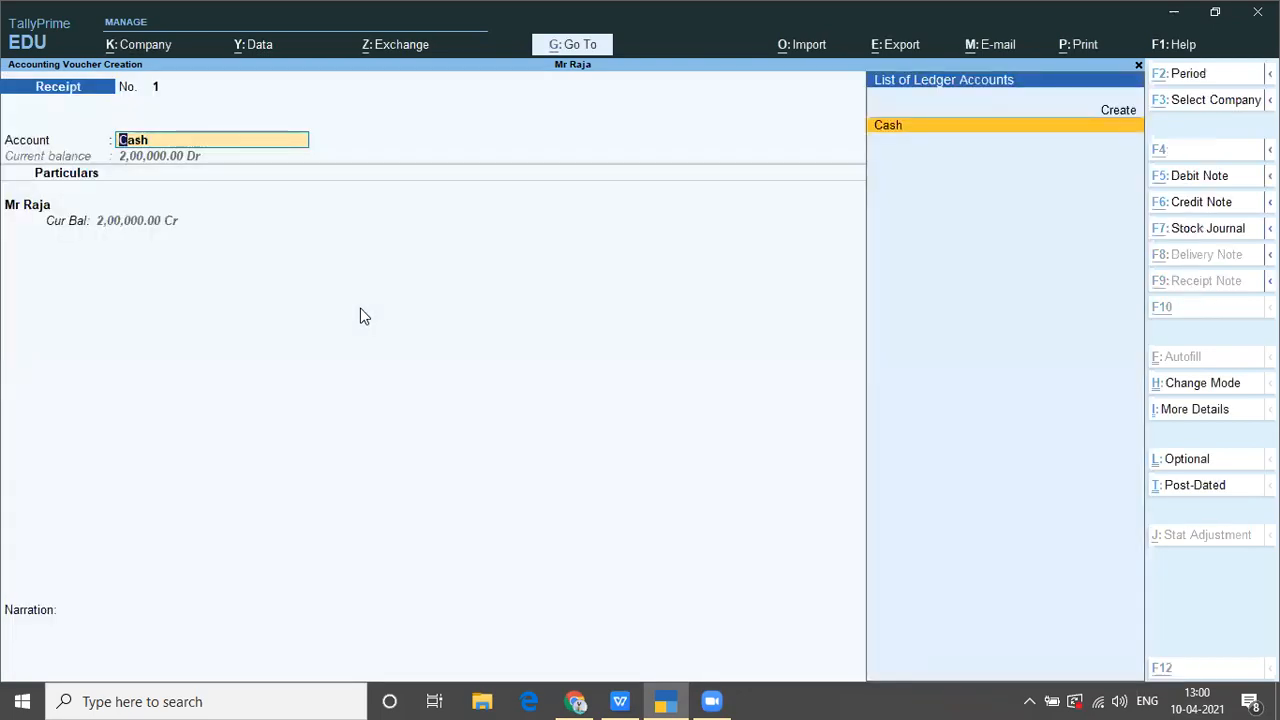
Step: Change the accounting period to run from 1-4-2021 to 31-3-2022
key("alt+F2")
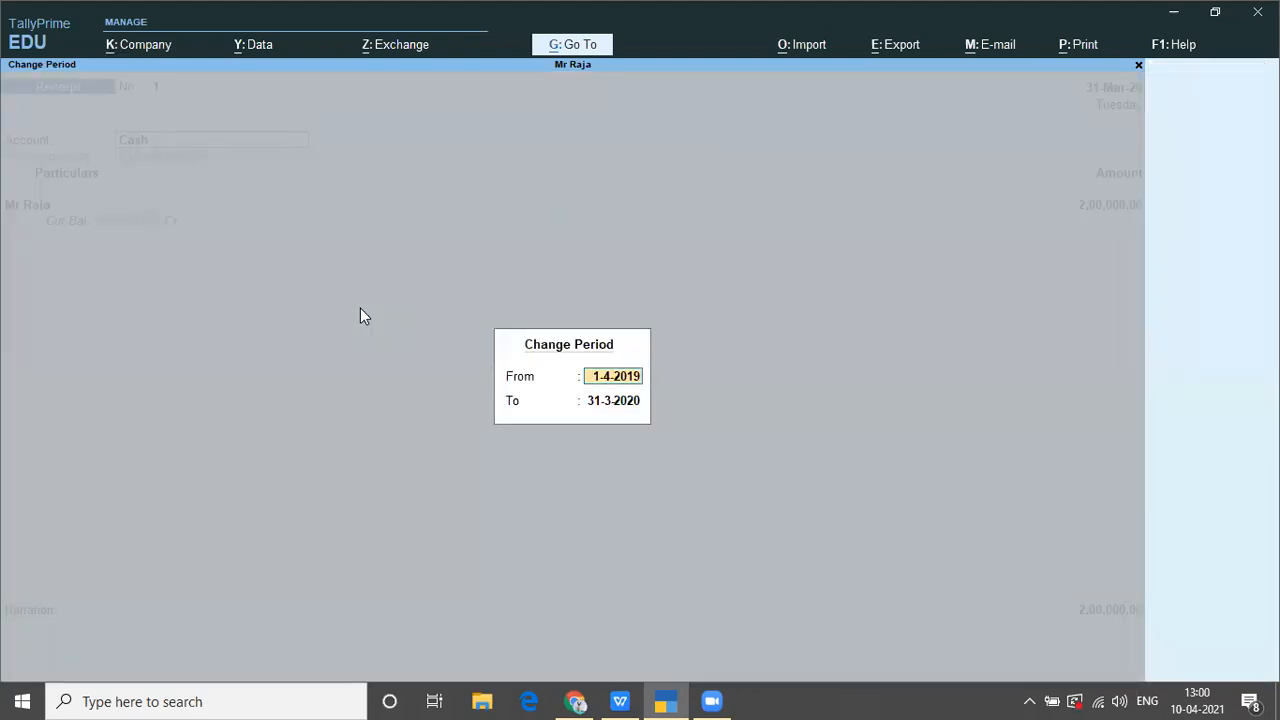
key("Right")
type("21")
key("Return")
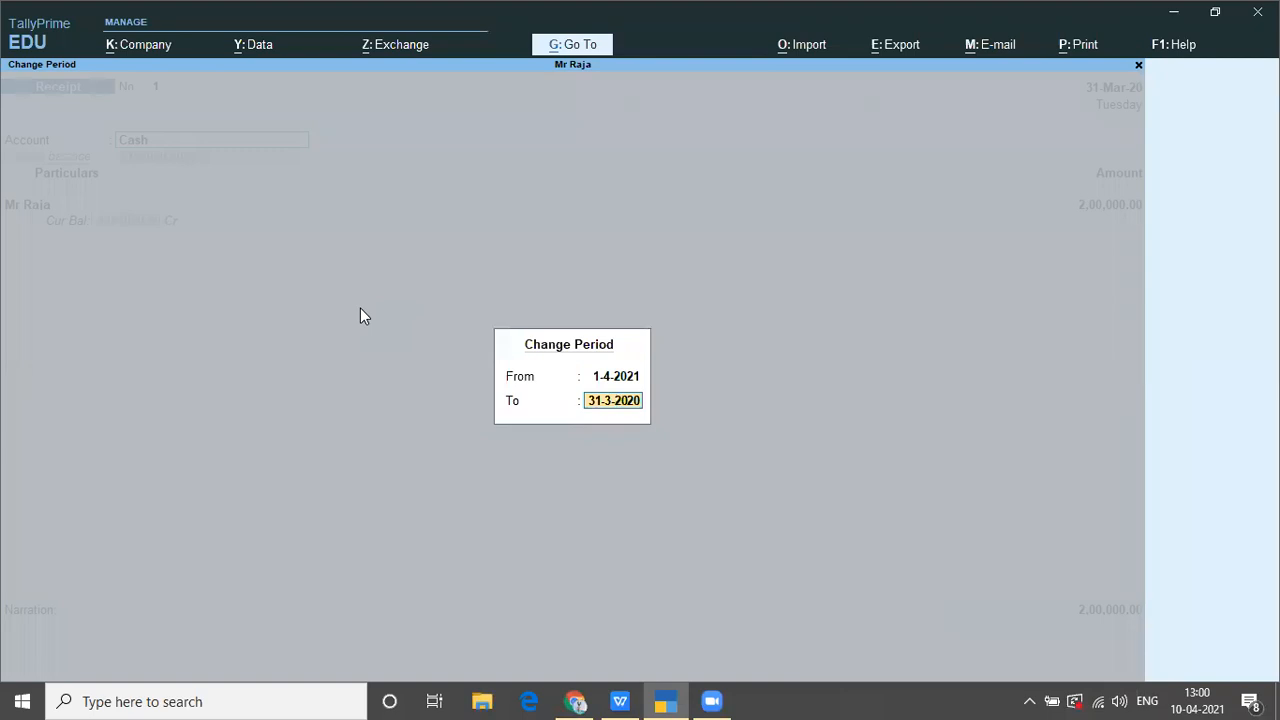
key("Return")
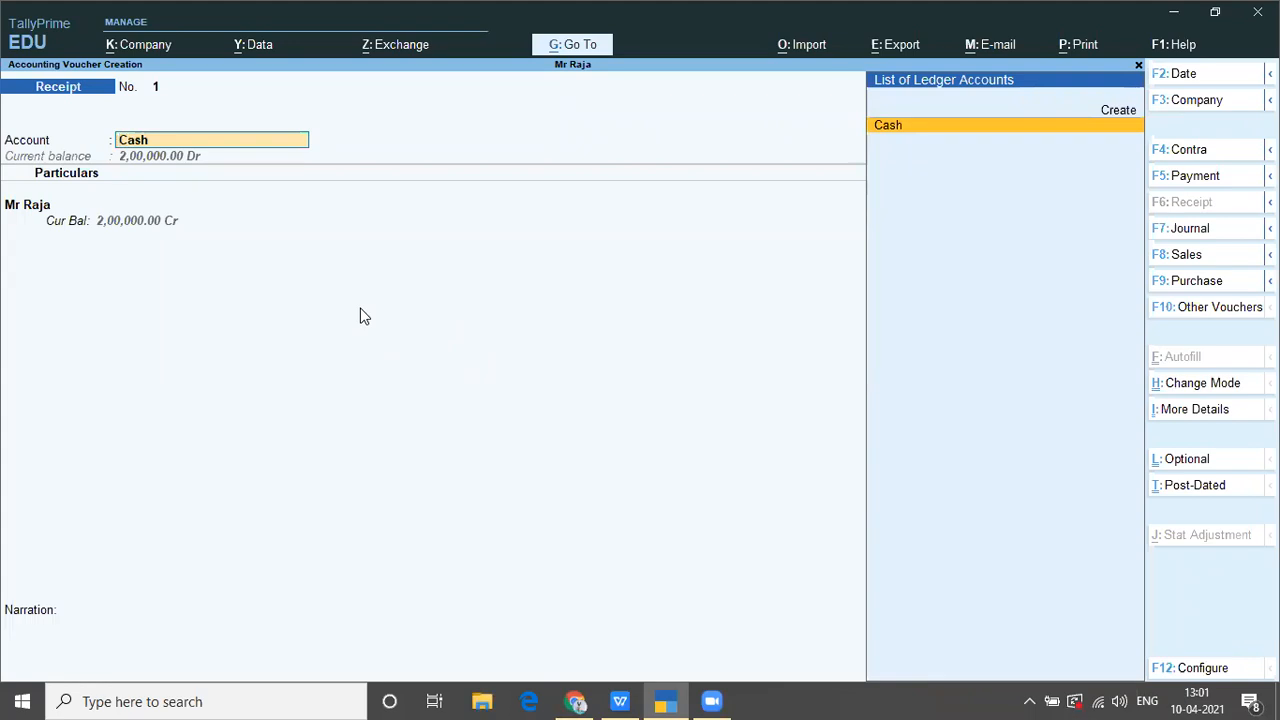
Step: Set the receipt's voucher date to 1-4-2021 and save the voucher with an empty narration
key("F2")
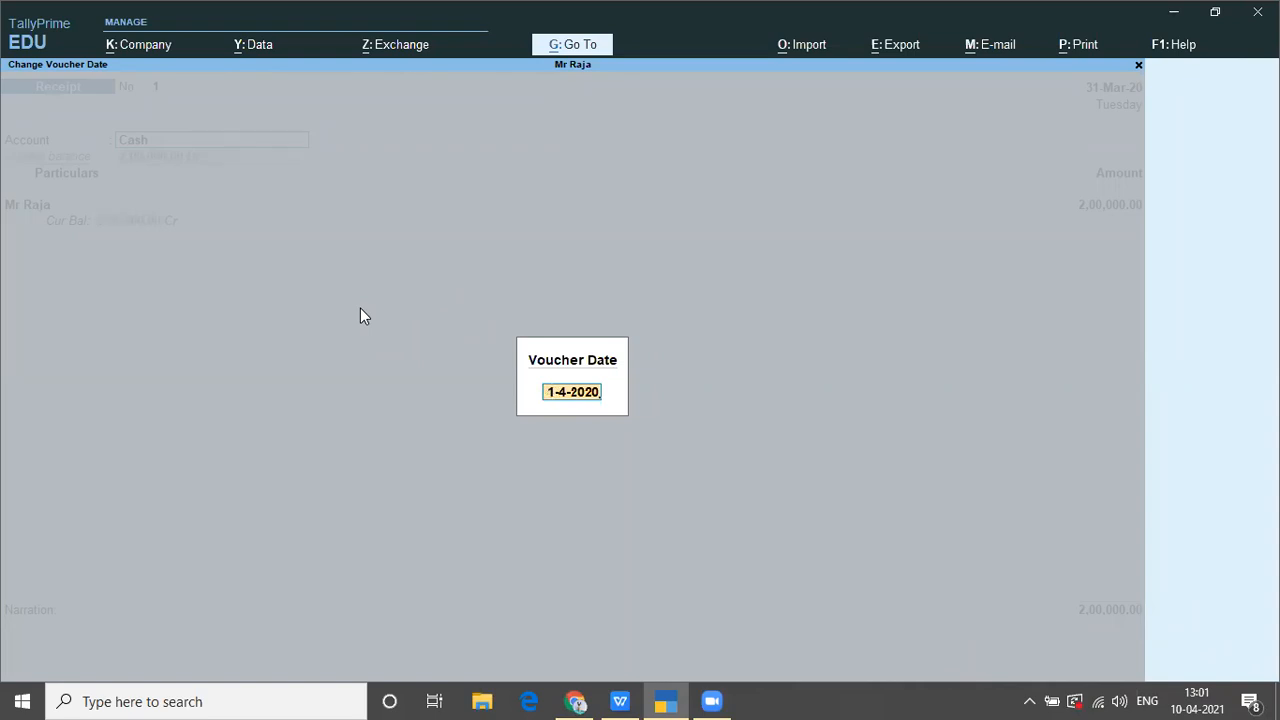
key("BackSpace")
type("1")
key("Return")
key("Return")
key("Return")
key("Return")
key("Return")
key("Return")
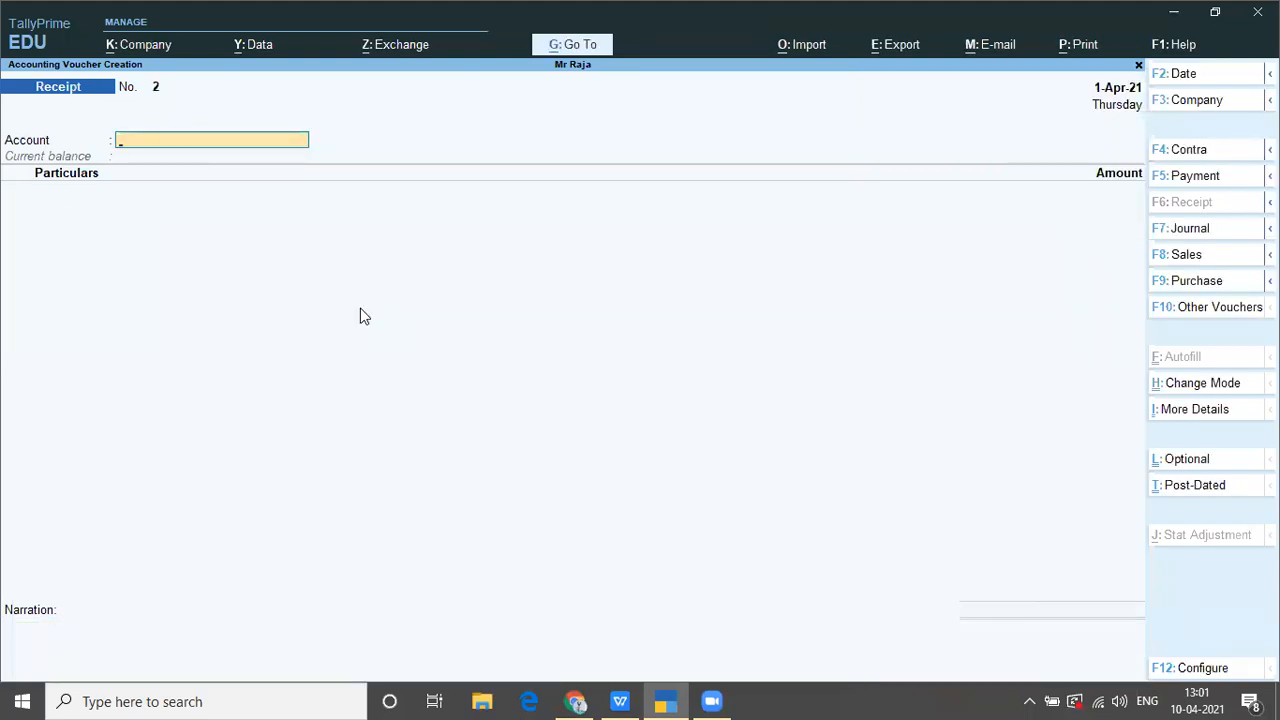
Step: Read the purchase order transaction for K.K Traders in the WPS Office exercise, and return to TallyPrime
key("alt+Tab")
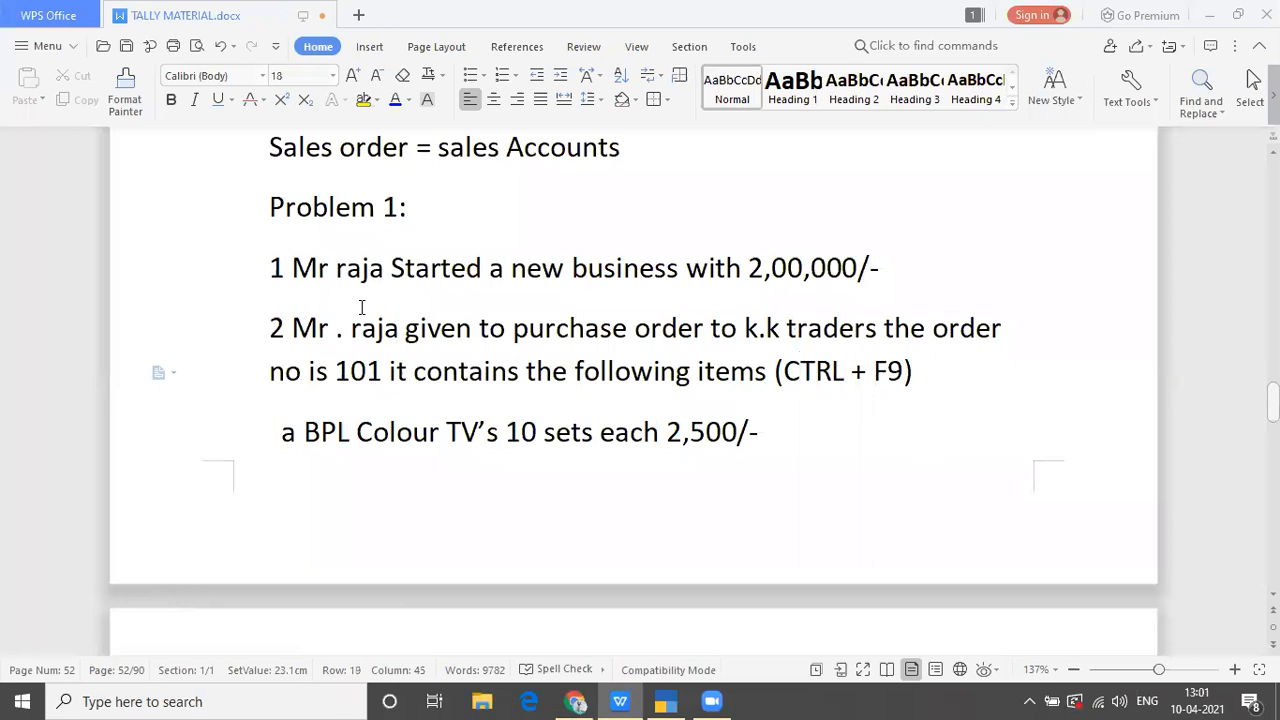
key("alt+Tab")
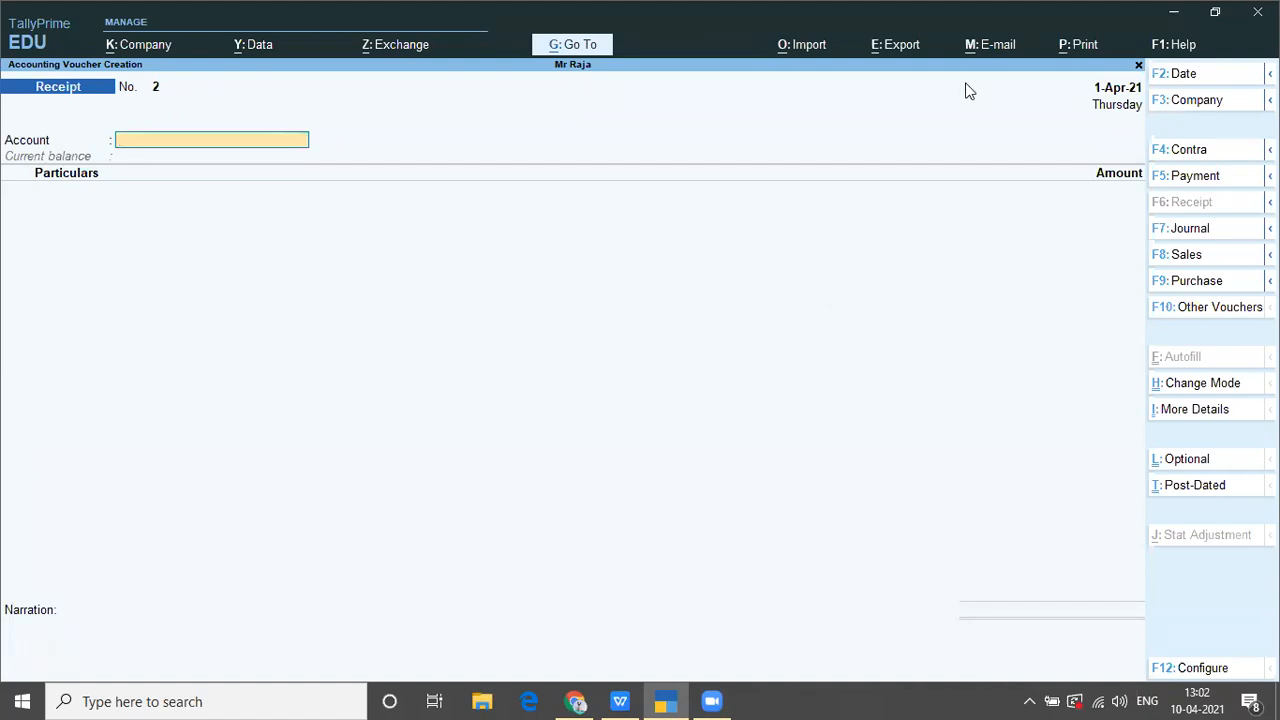
key("F2")
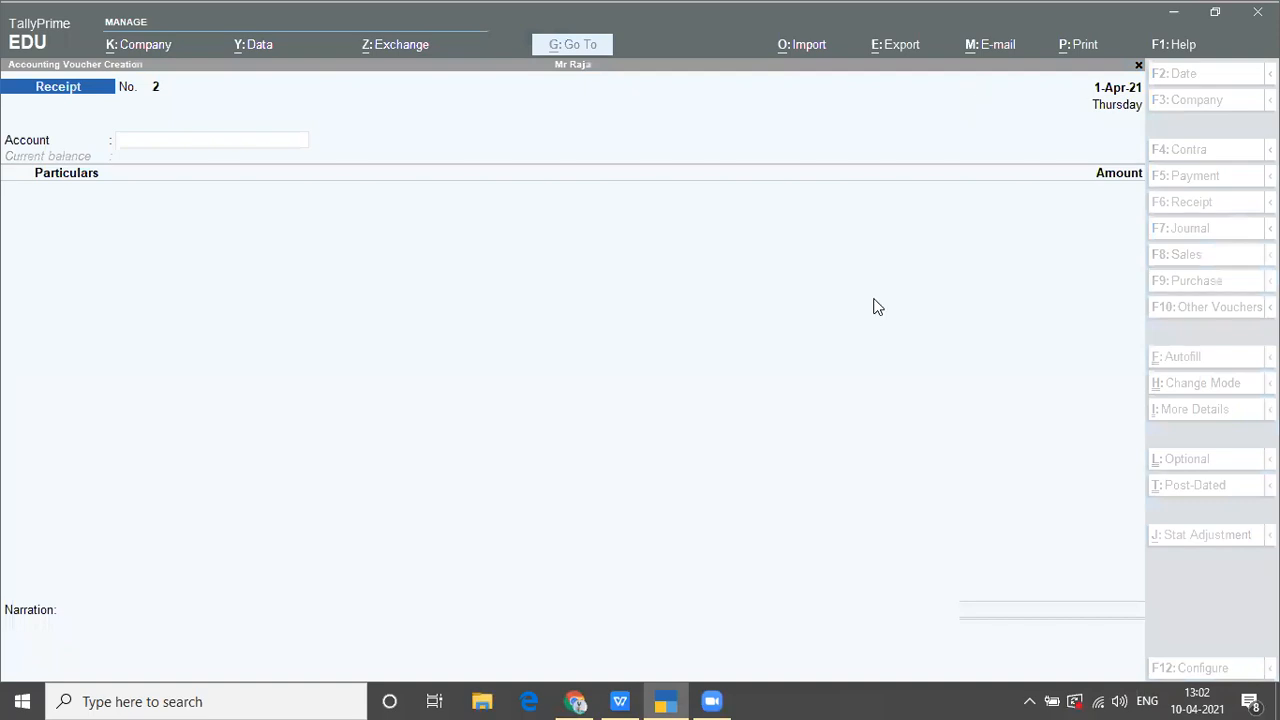
left_click(464, 283)
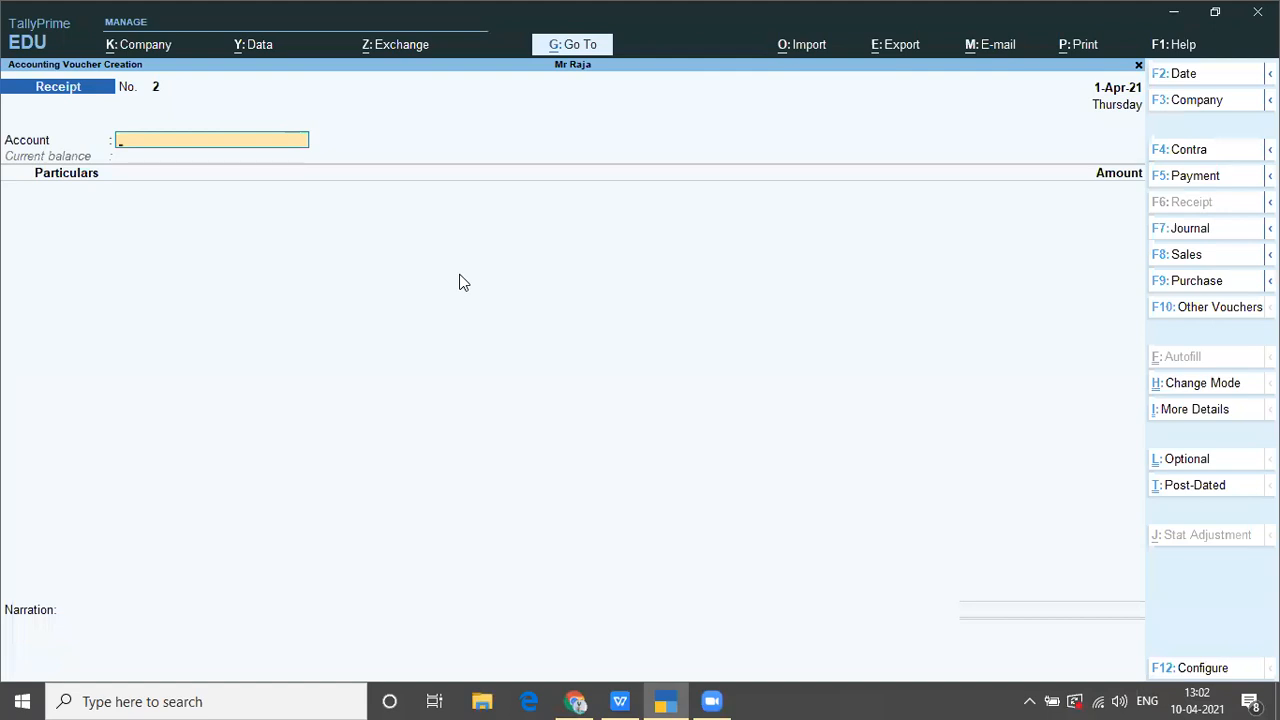
key("ctrl")
key("ctrl")
key("F2")
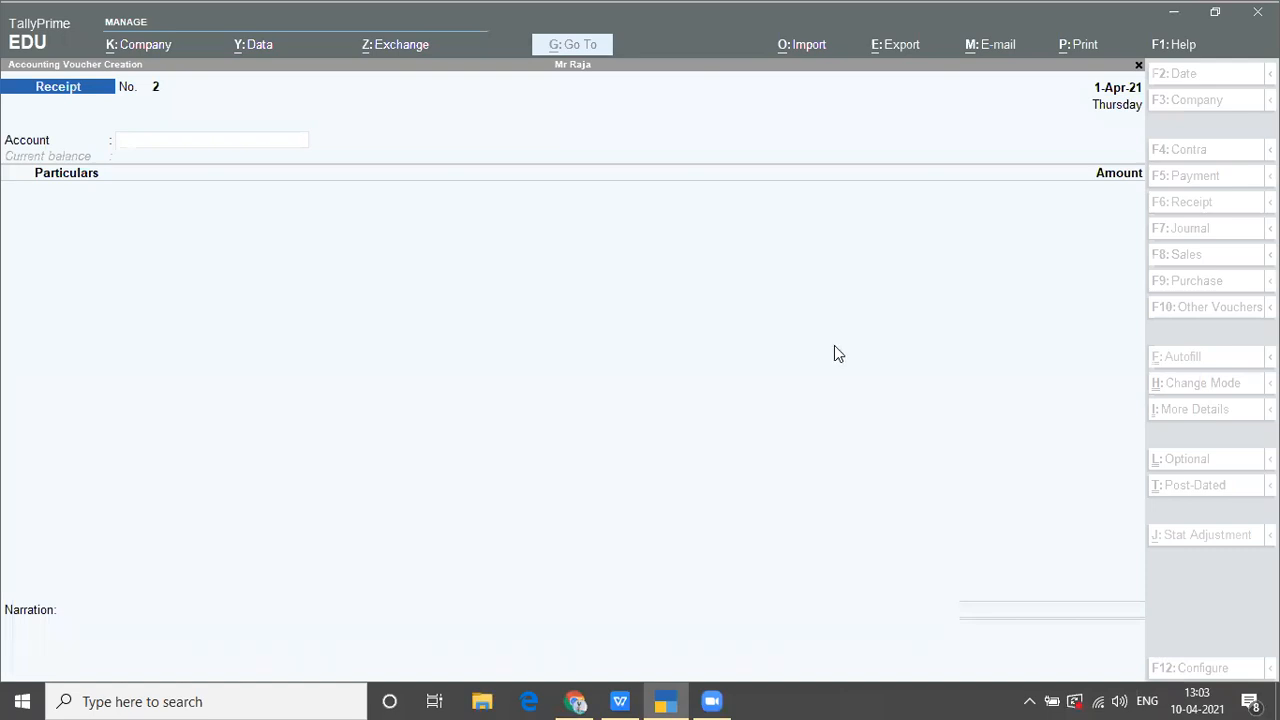
left_click(542, 233)
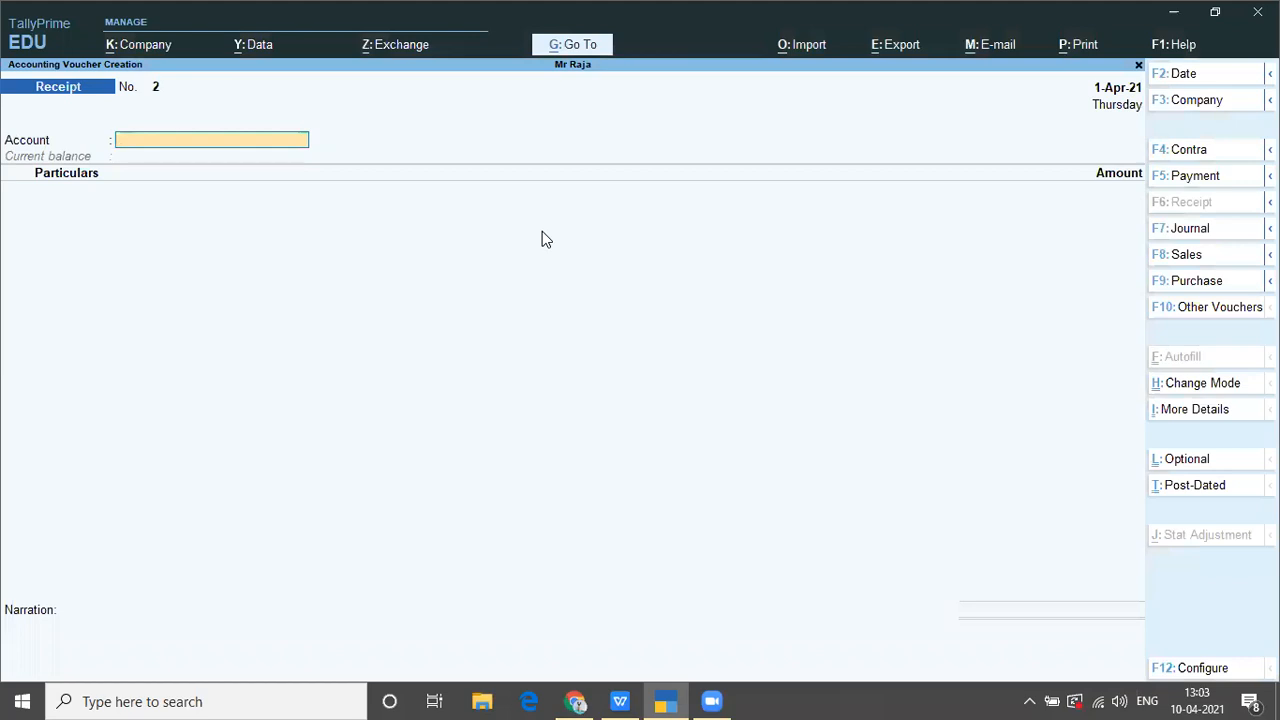
Step: Show the inactive voucher types, choose Purchase Order and activate it to open a purchase order voucher
key("F10")
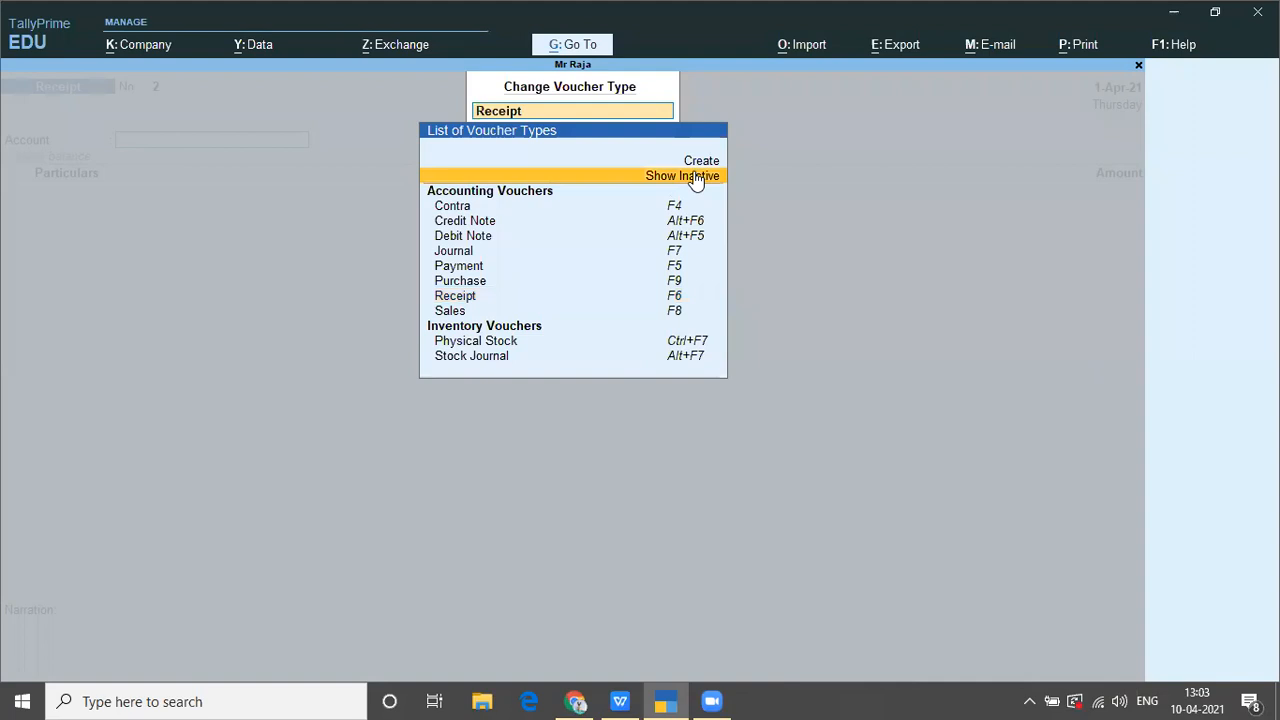
left_click(697, 177)
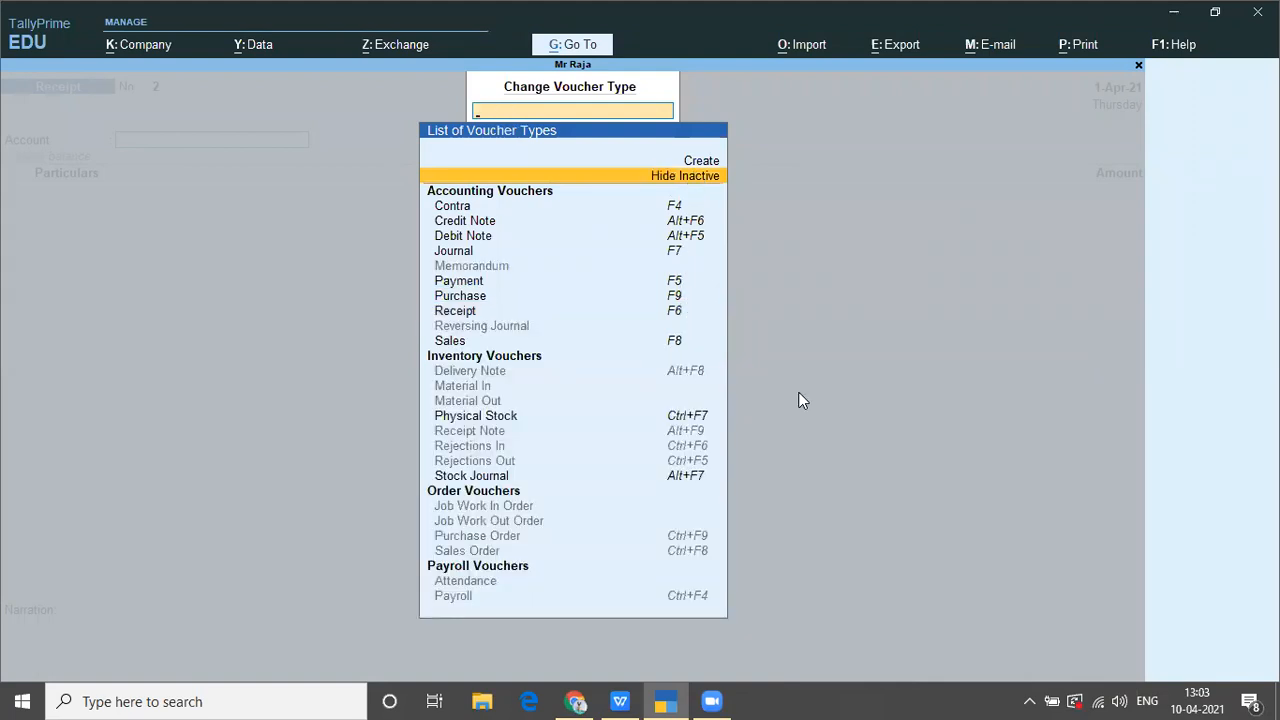
key("Down")
key("Down")
key("Down")
key("Down")
key("Down")
key("Down")
key("Down")
key("Down")
key("Down")
key("Down")
key("Down")
key("Down")
key("Down")
key("Down")
key("Down")
key("Down")
key("Down")
key("Down")
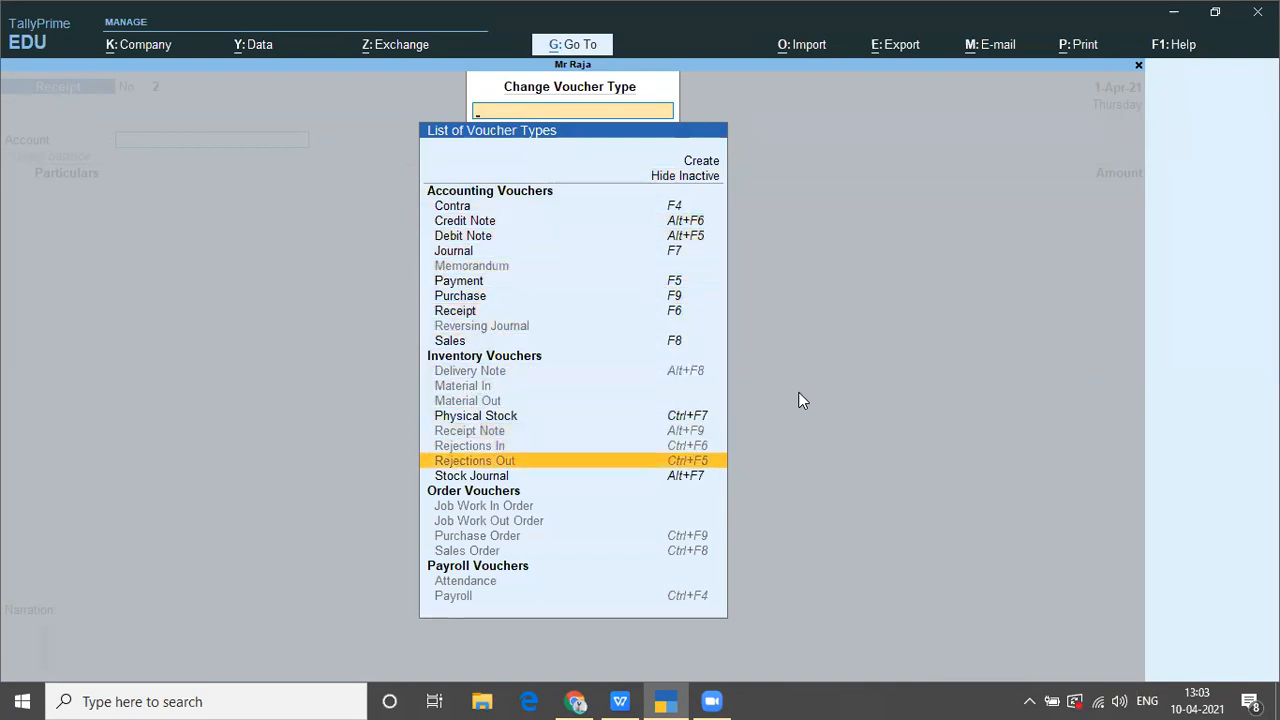
key("Down")
key("Down")
key("Down")
key("Down")
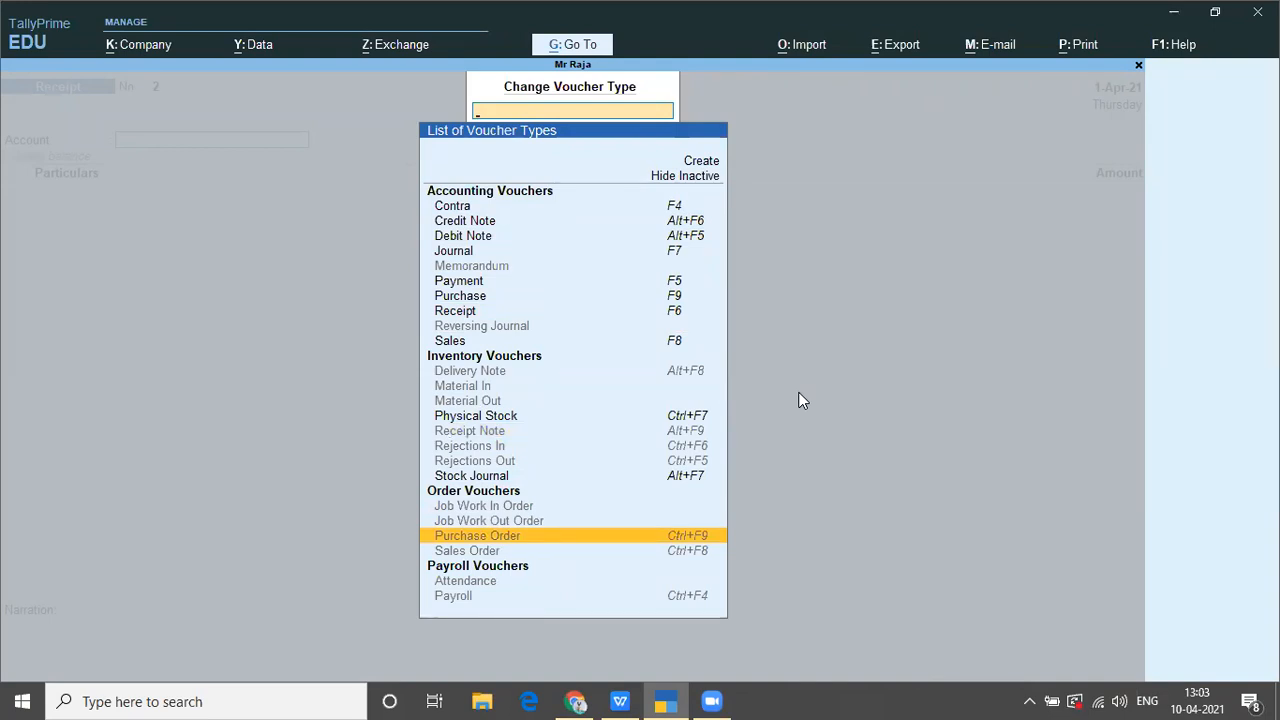
key("Return")
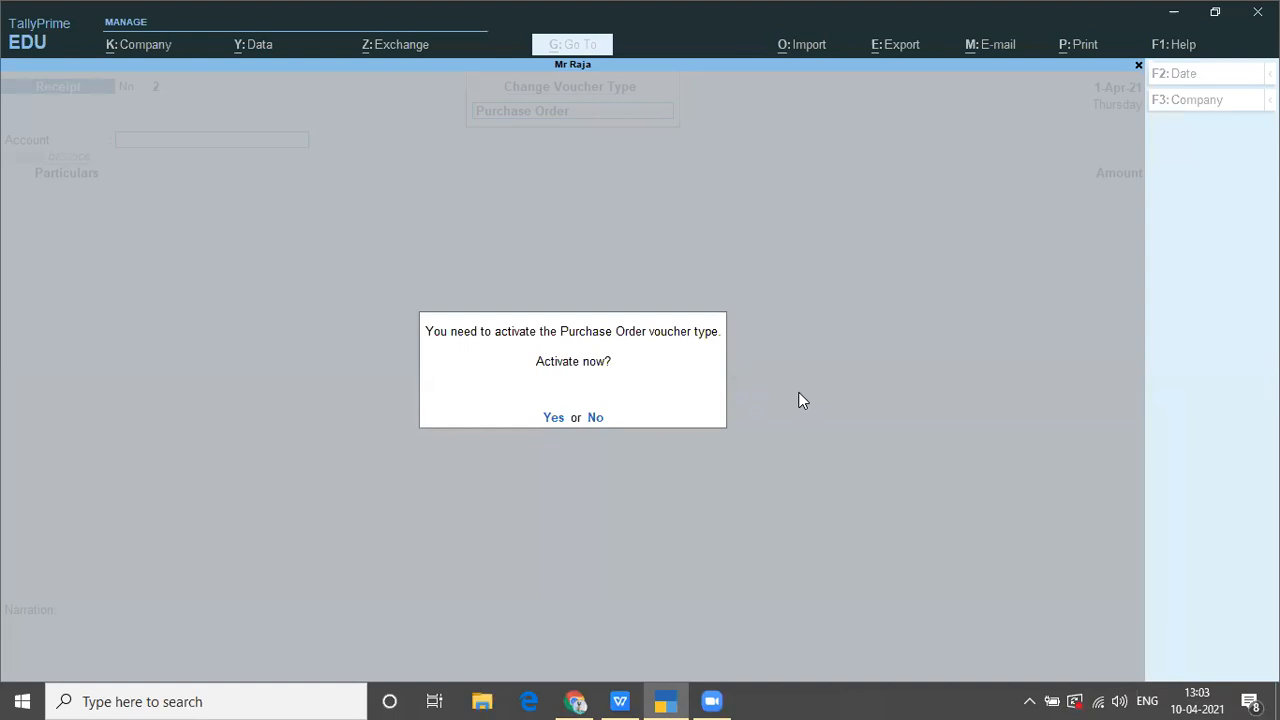
key("y")
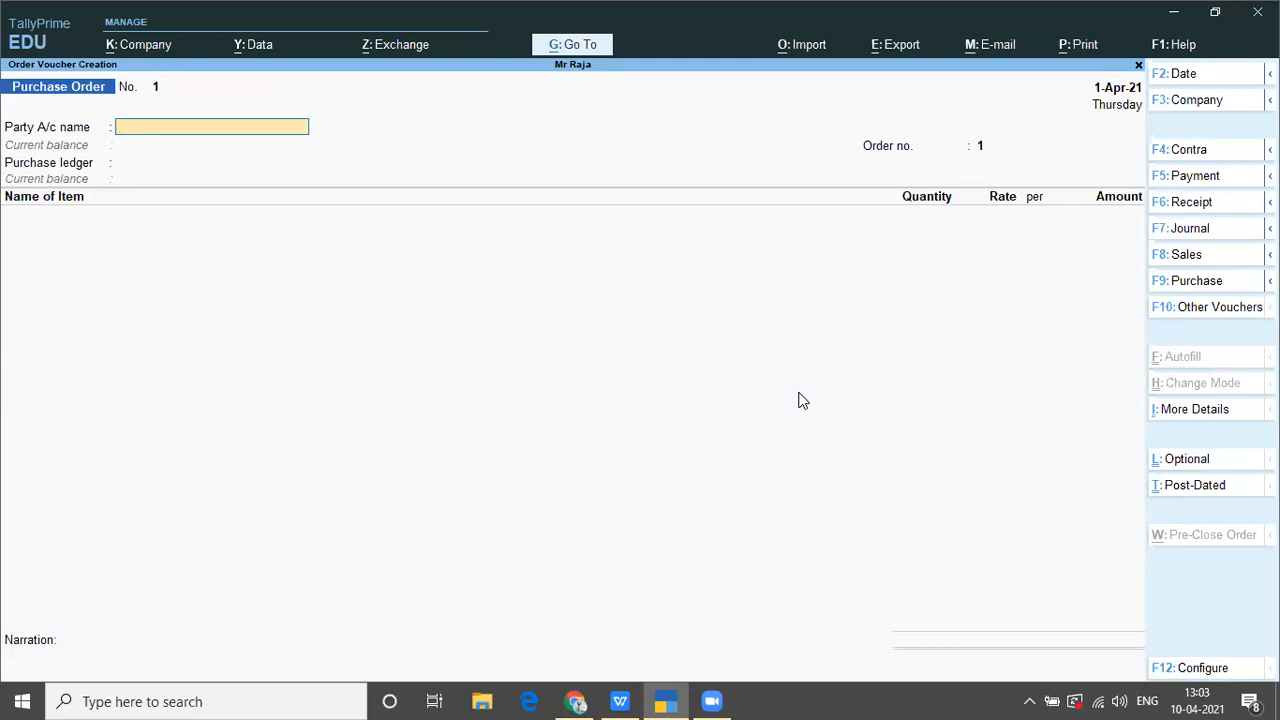
Step: Quit the purchase order voucher to the Gateway of Tally and reopen voucher entry
key("Escape")
key("y")
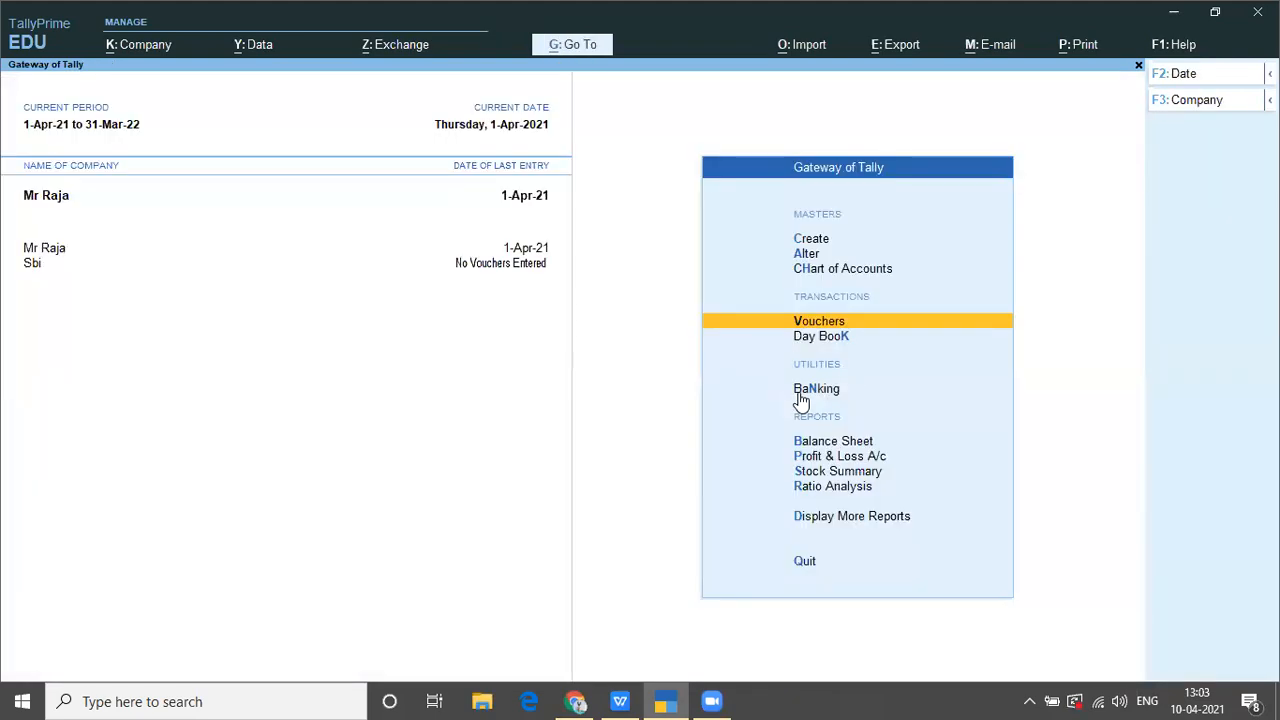
key("Return")
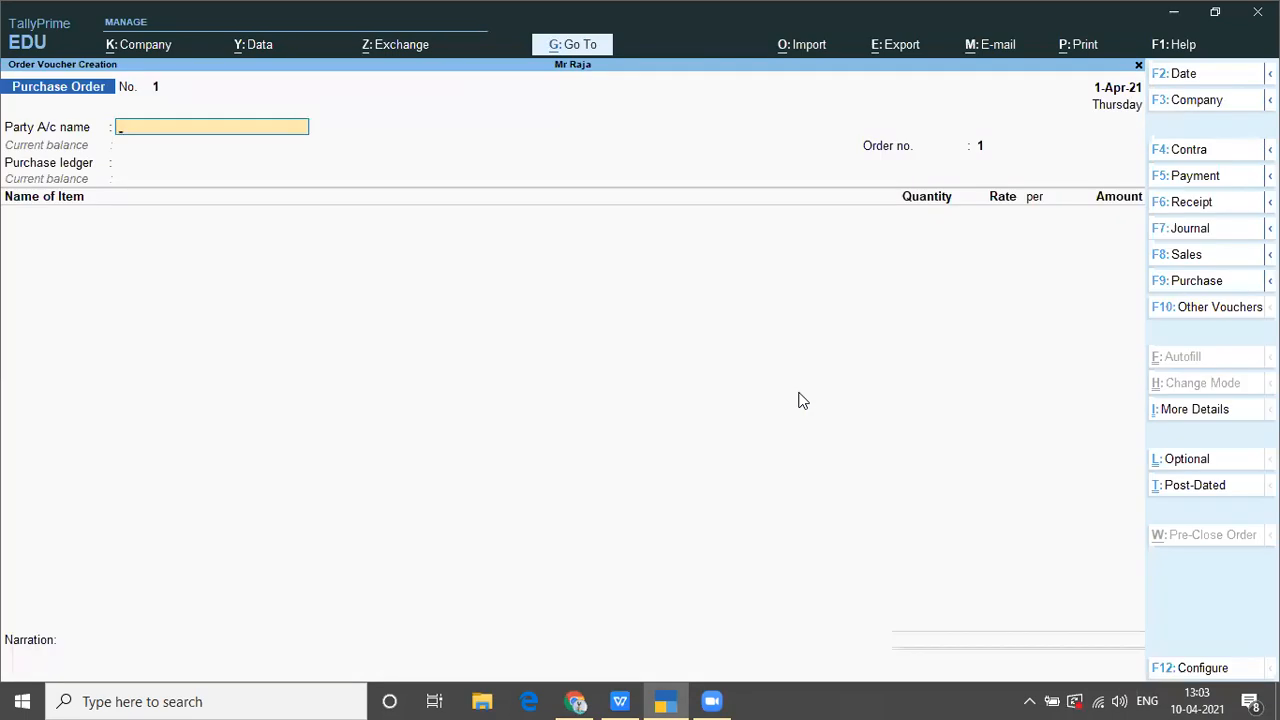
Step: Show the inactive voucher types, choose Sales Order and activate it to open a sales order voucher
key("F10")
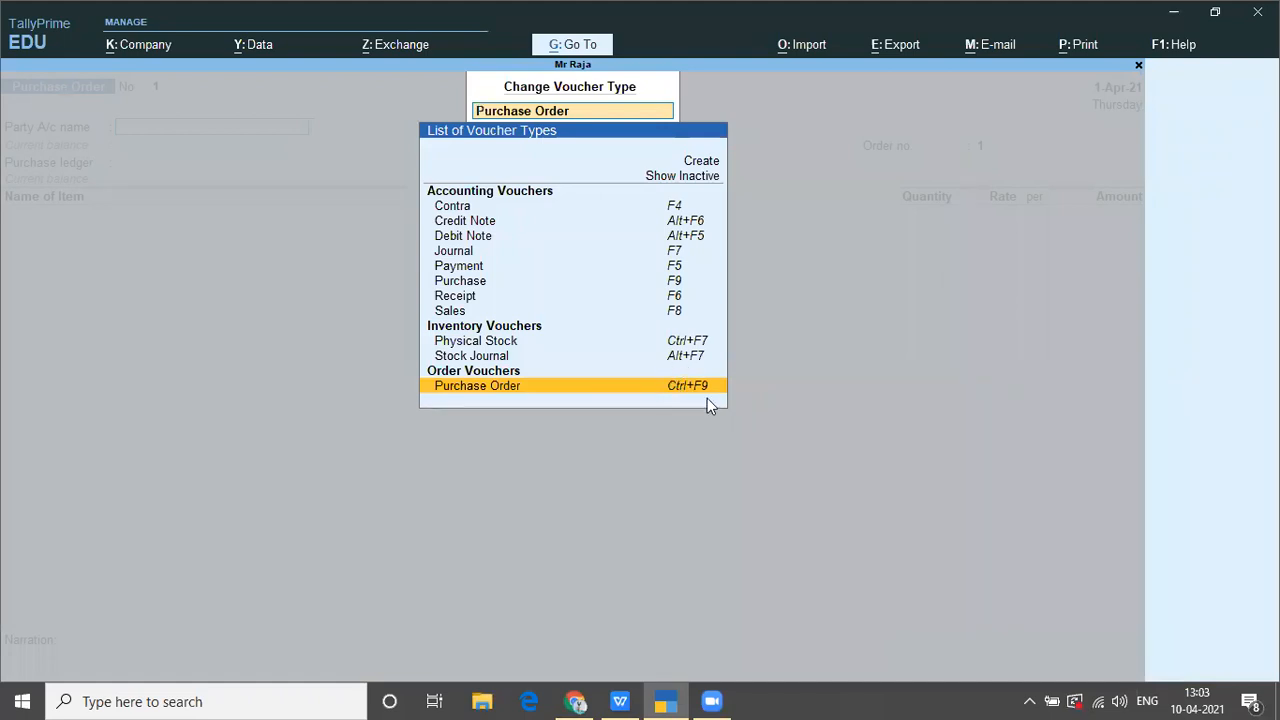
left_click(698, 177)
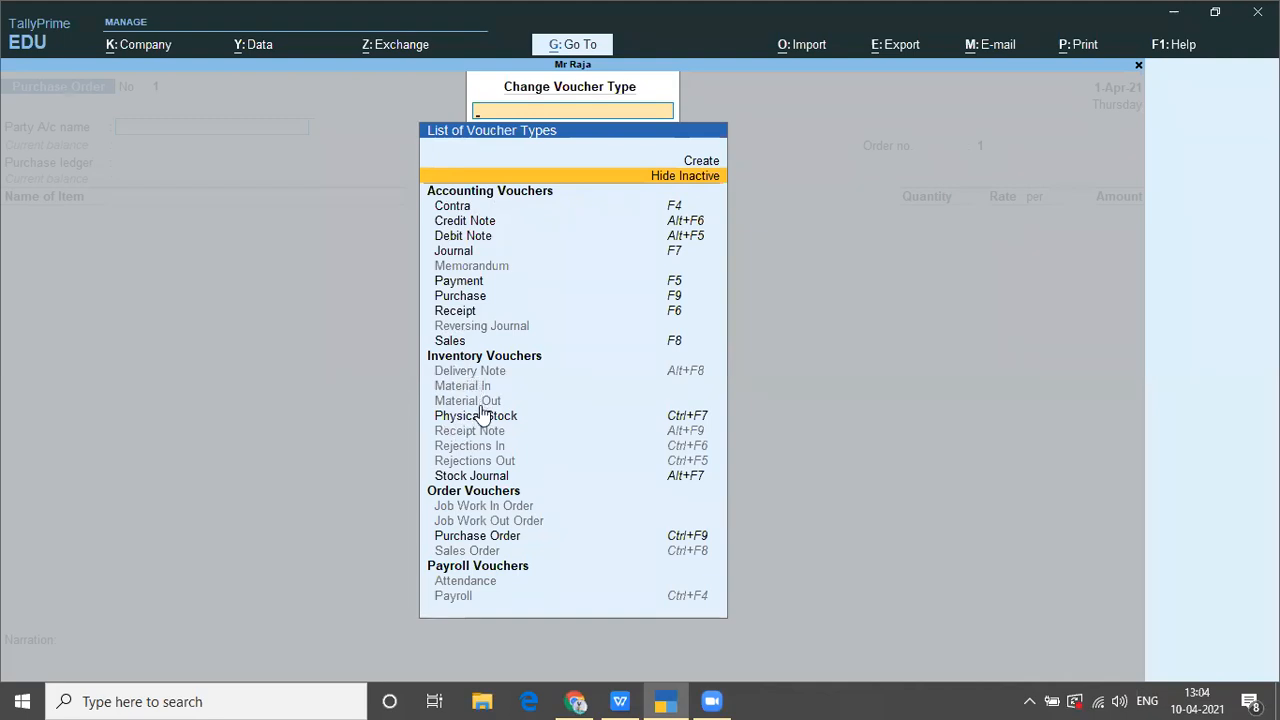
key("Down")
key("Down")
key("Down")
key("Down")
key("Down")
key("Down")
key("Down")
key("Down")
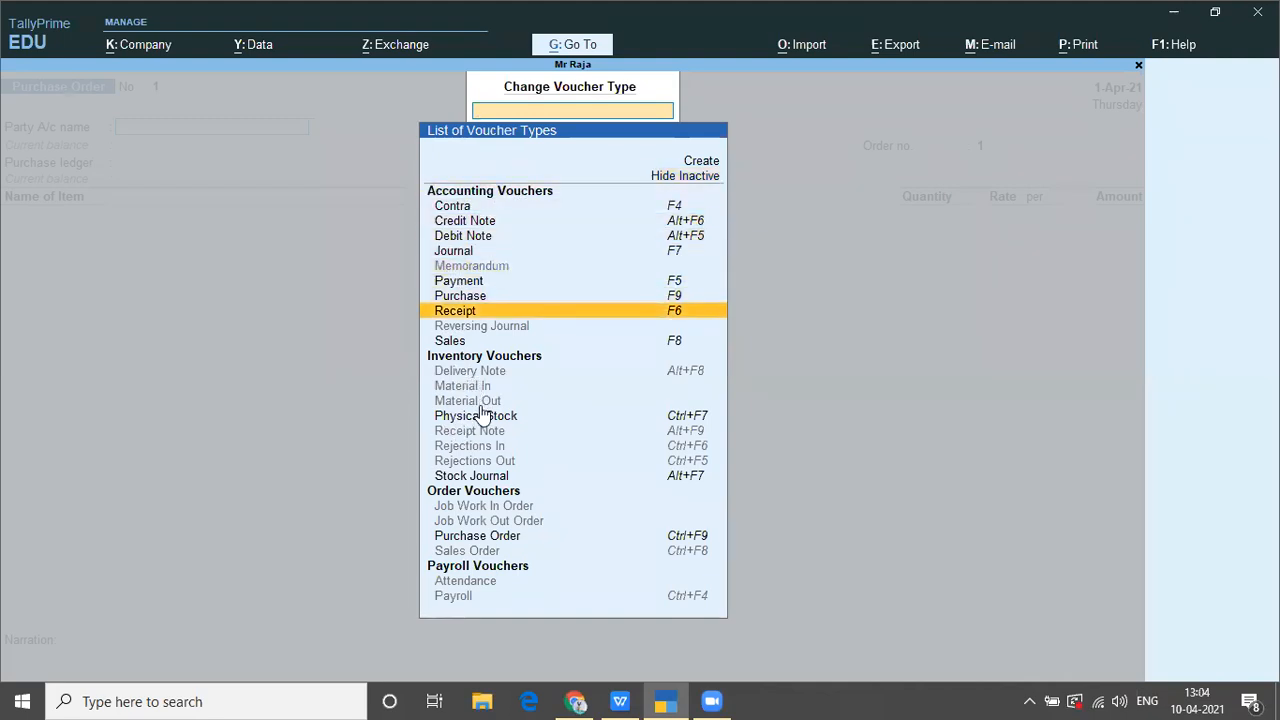
key("Down")
key("Down")
key("Down")
key("Down")
key("Down")
key("Down")
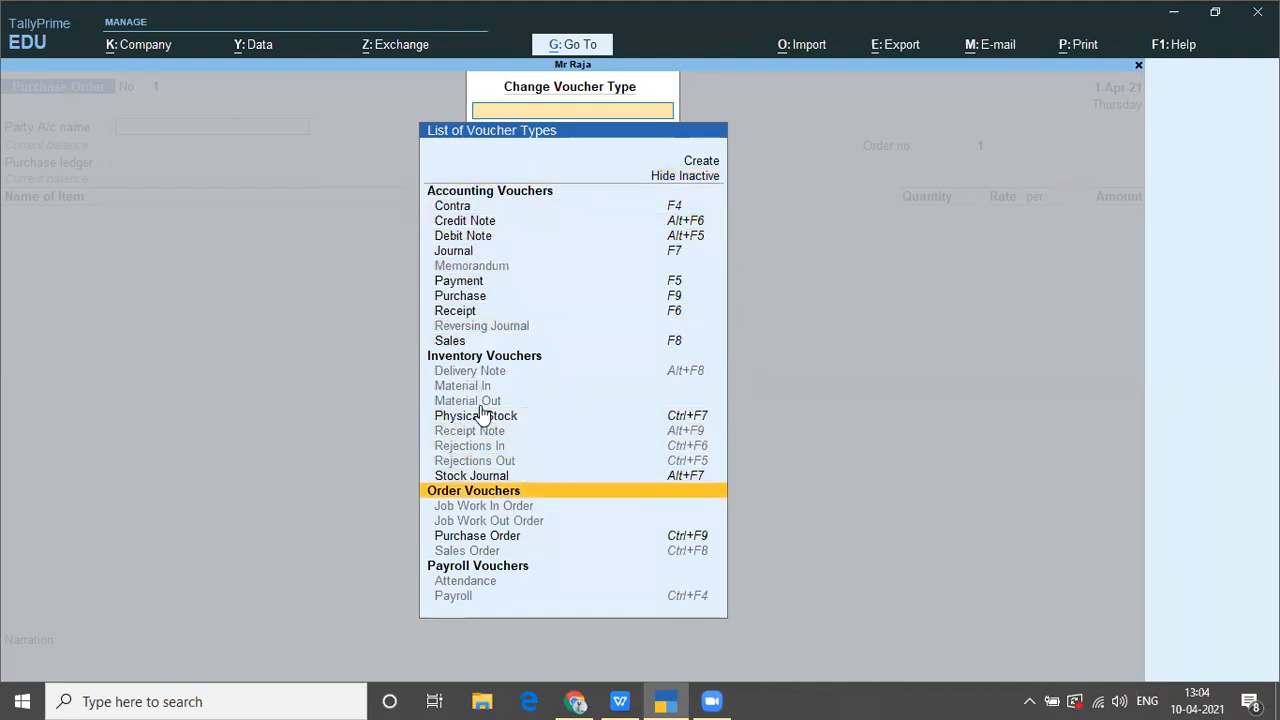
key("Down")
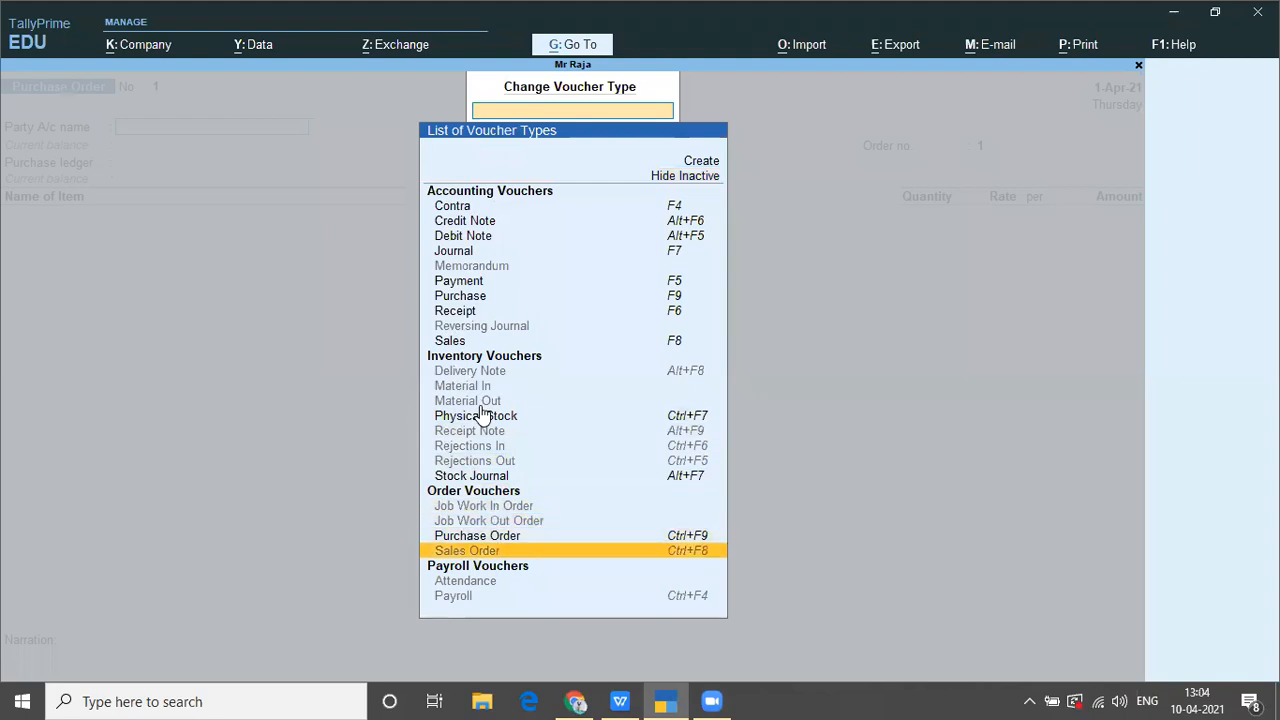
left_click(524, 556)
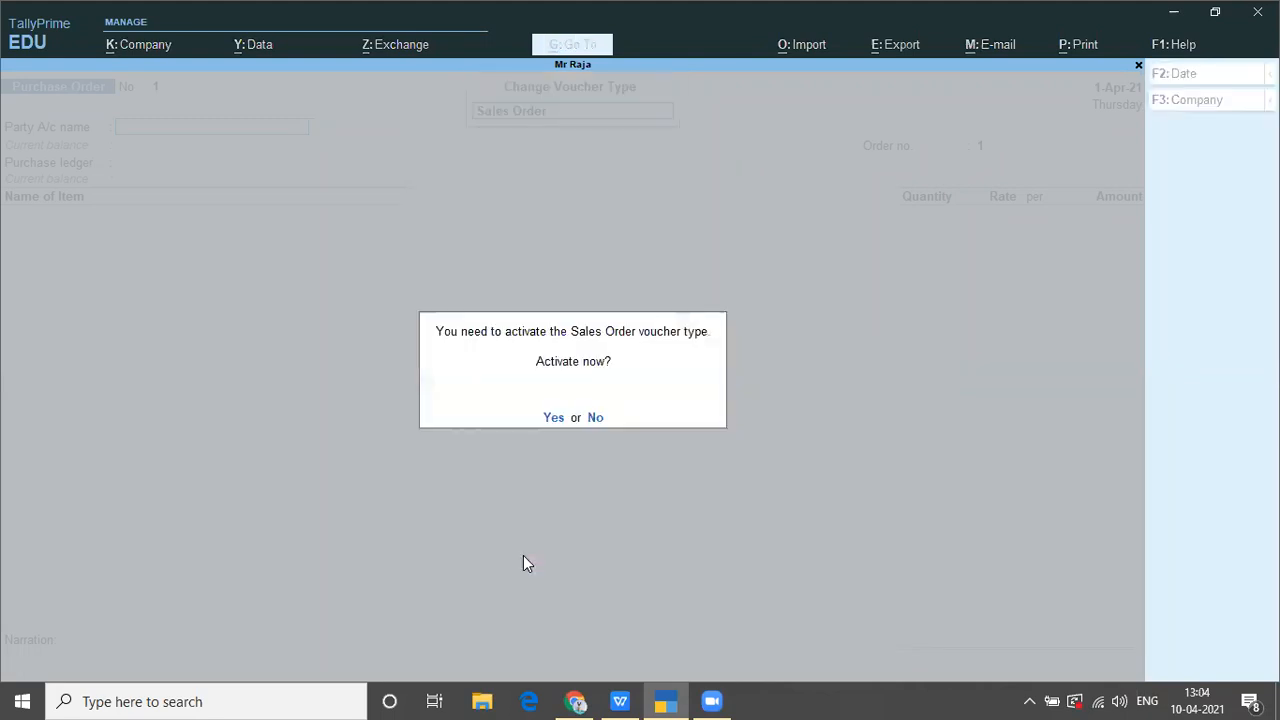
key("y")
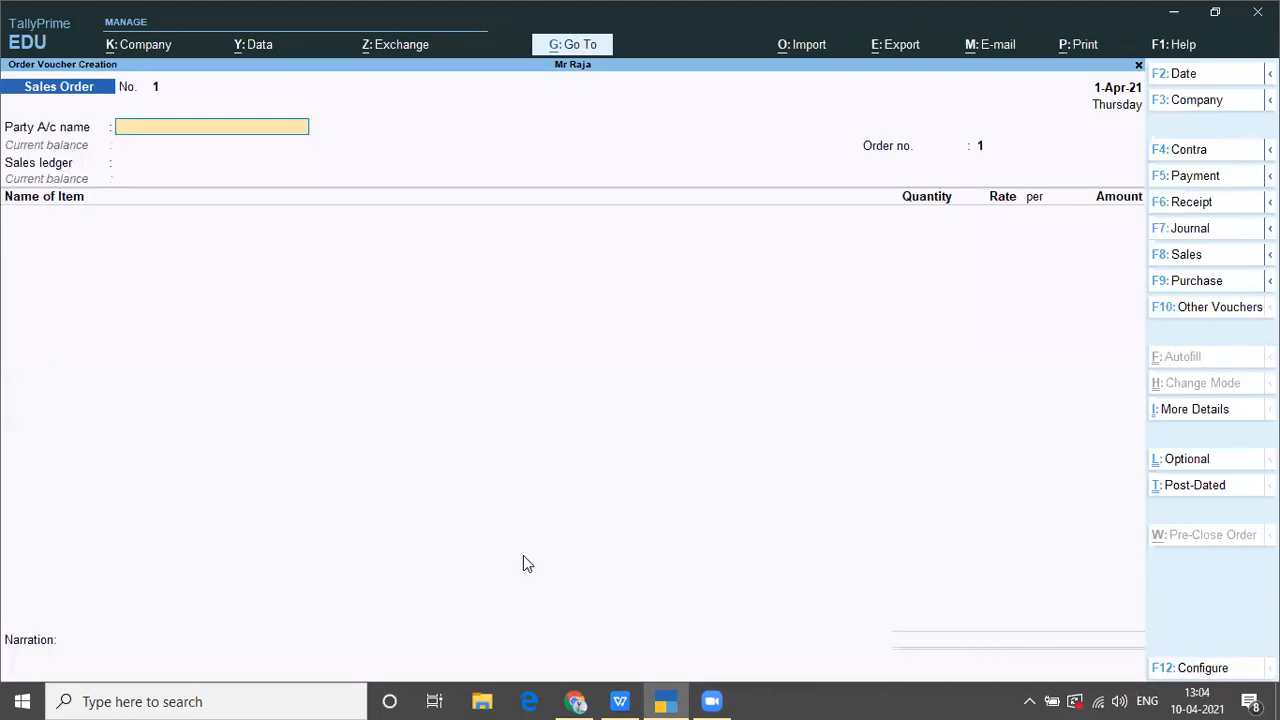
Step: Quit the sales order voucher and reopen voucher entry
key("Escape")
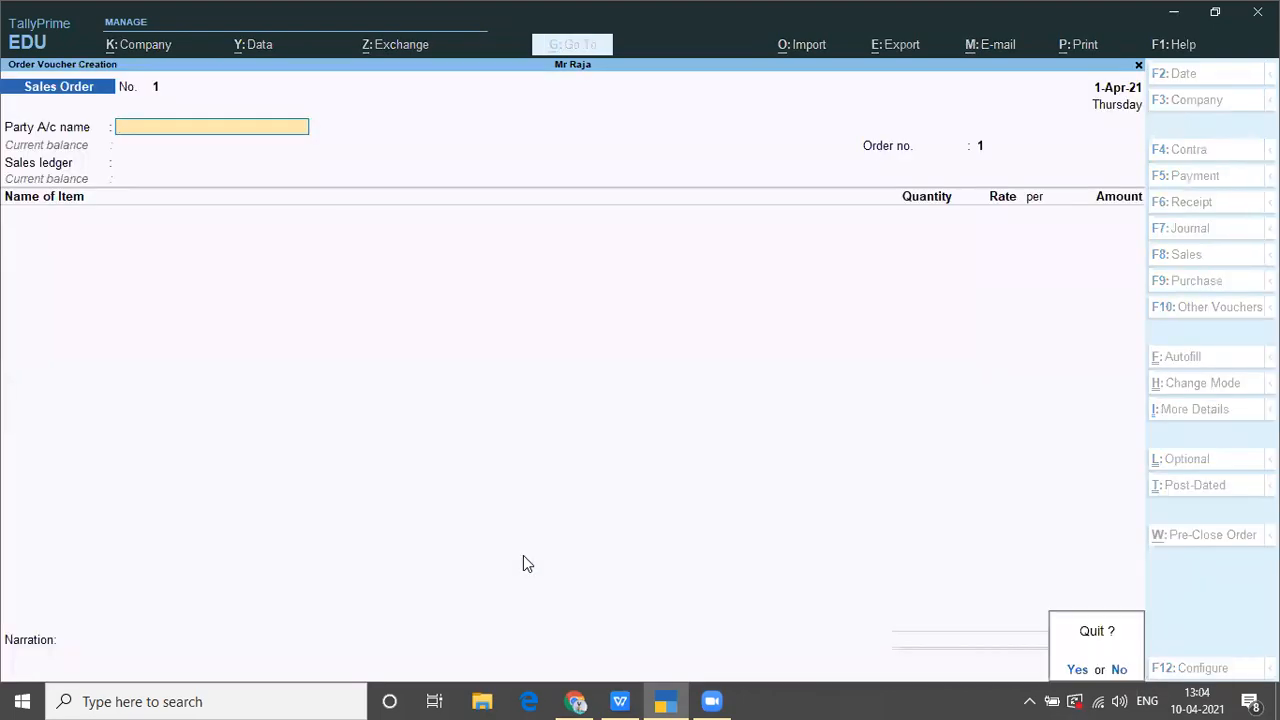
key("y")
key("Return")
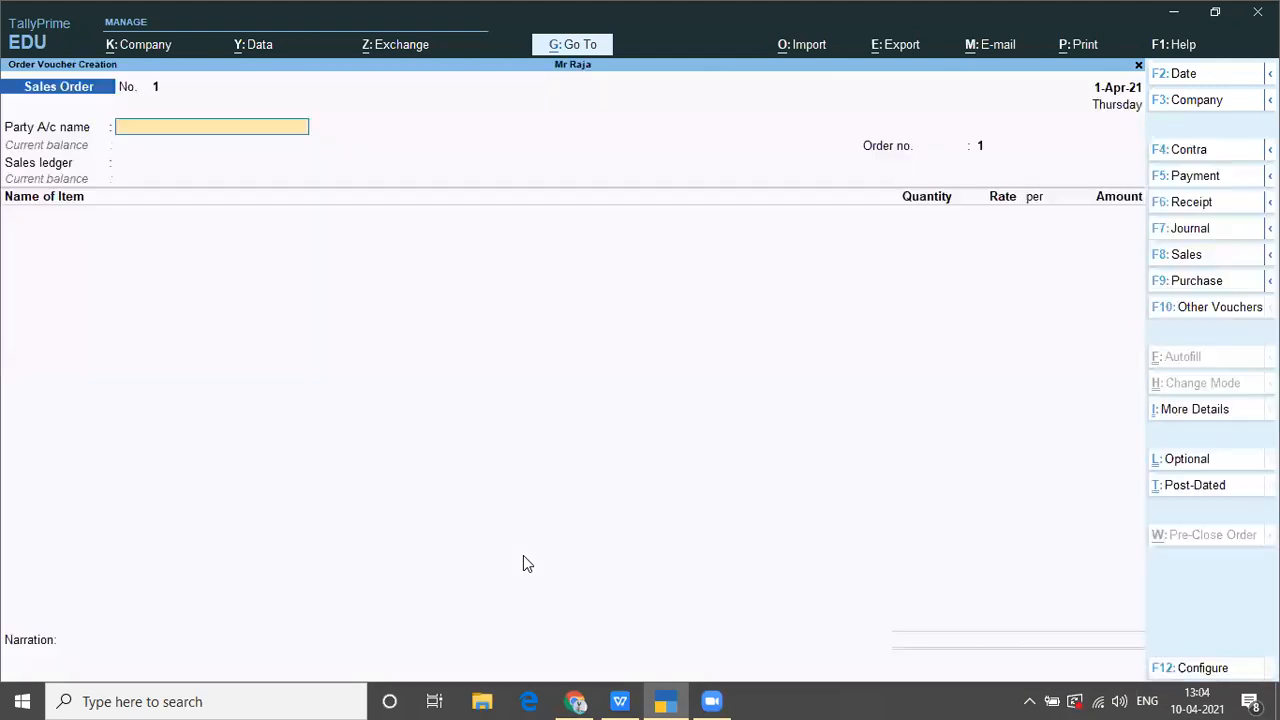
Step: Check the list of active voucher types and switch to a Purchase Order voucher
key("F10")
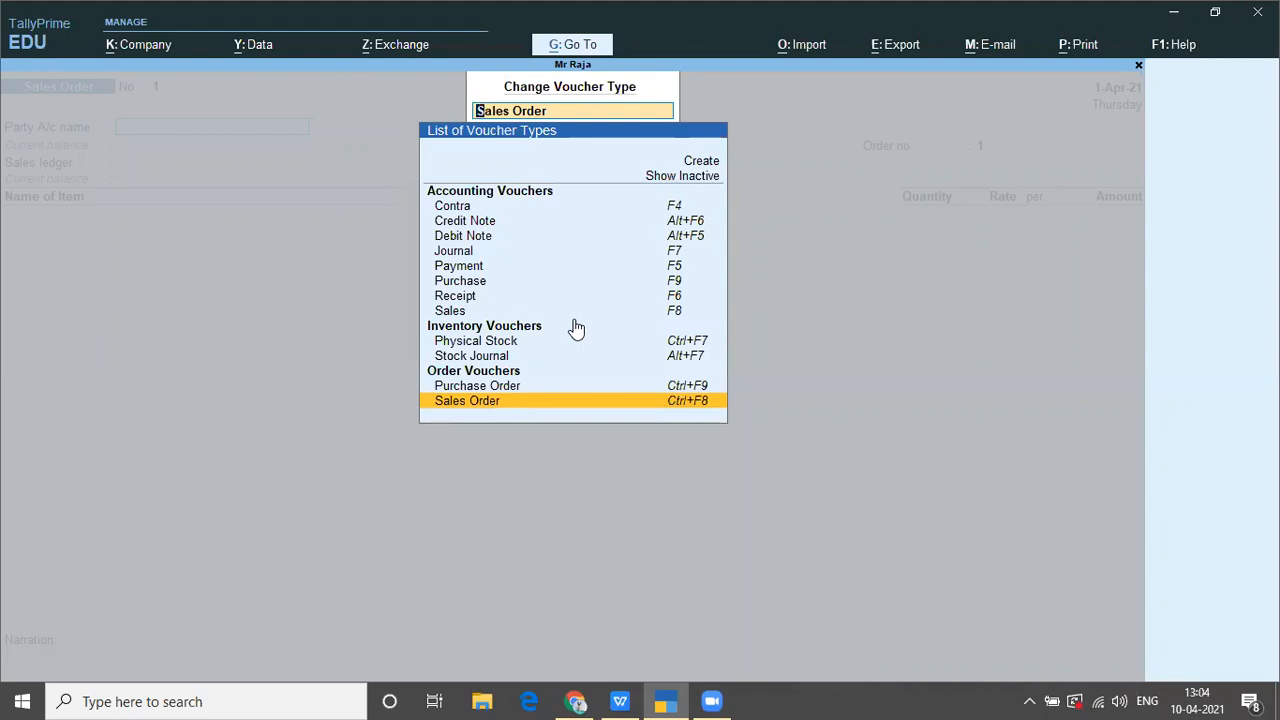
key("Escape")
key("Escape")
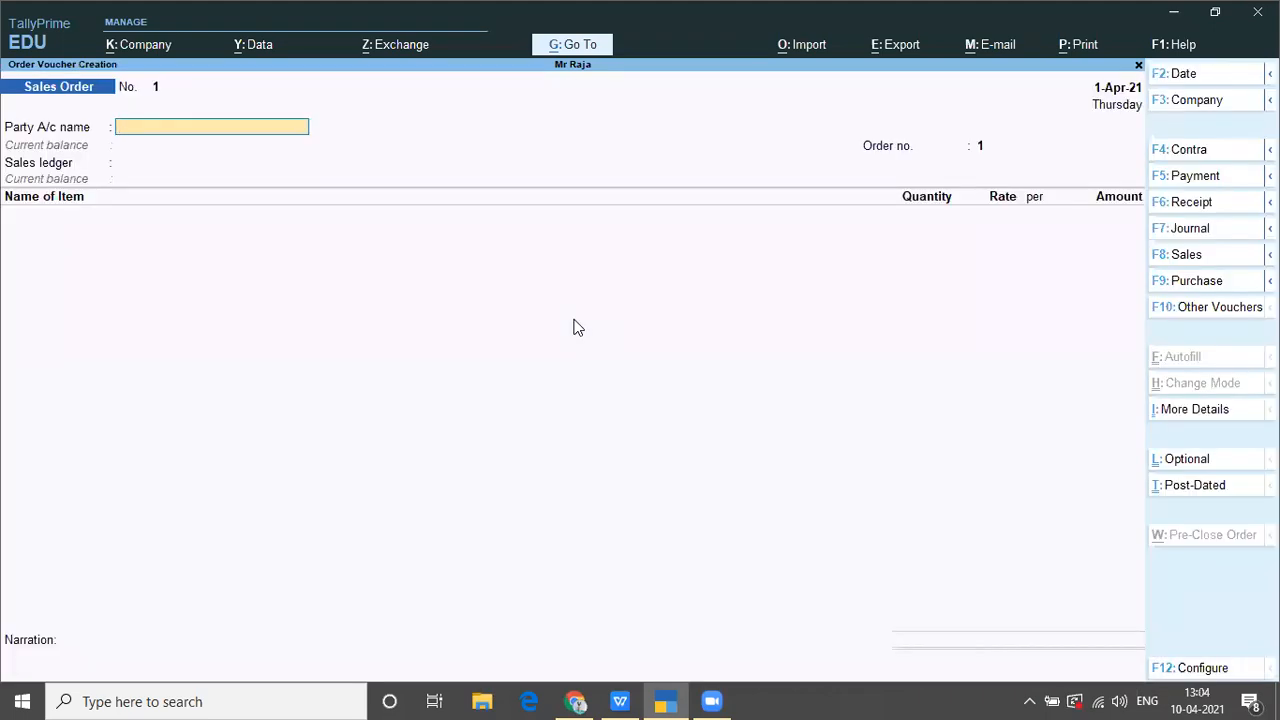
key("ctrl+F9")
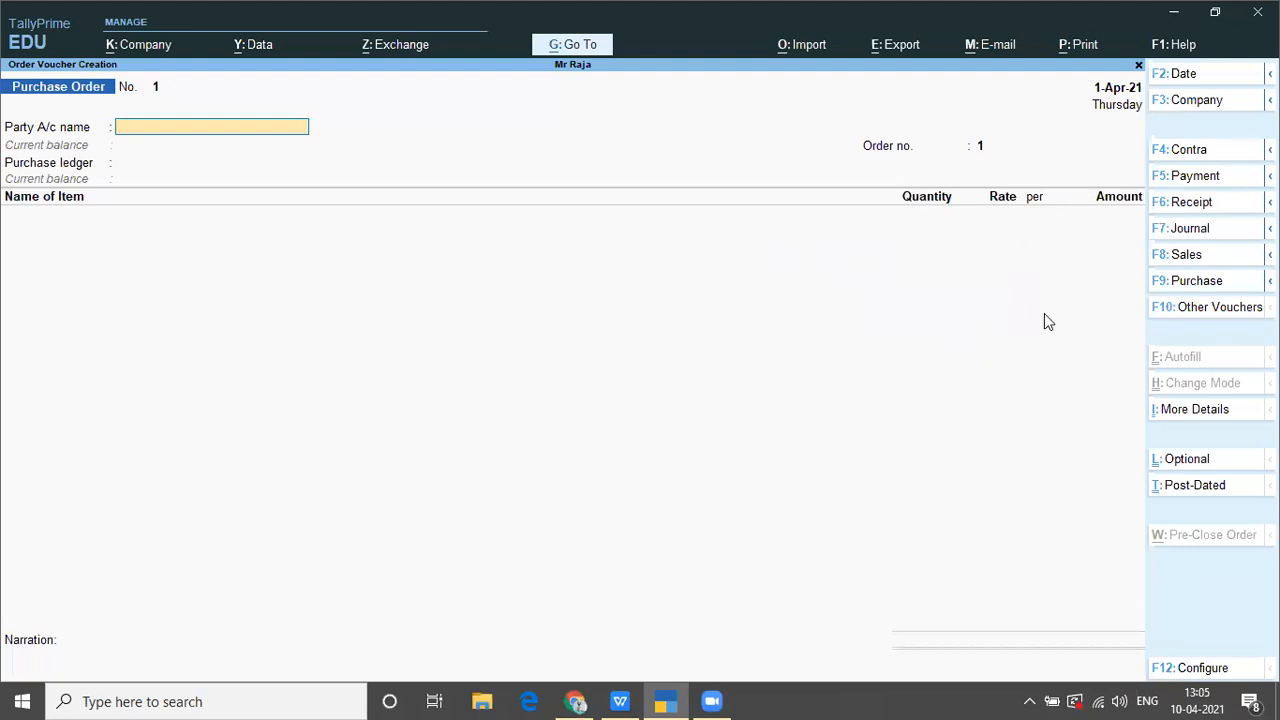
Step: Read through the Problem 1 order transactions in the WPS Office exercise, and return to TallyPrime at the purchase order voucher
key("alt")
key("alt+Tab")
key("alt+Tab")
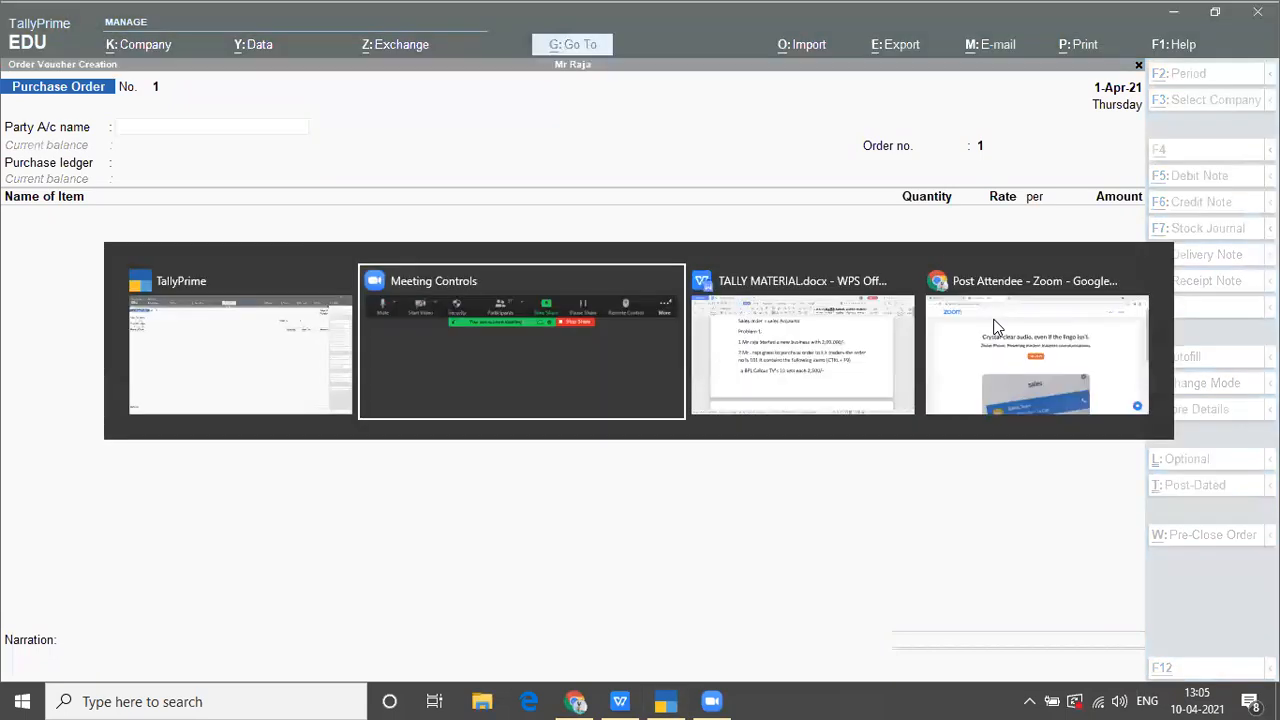
scroll(995, 322, "down", 12)
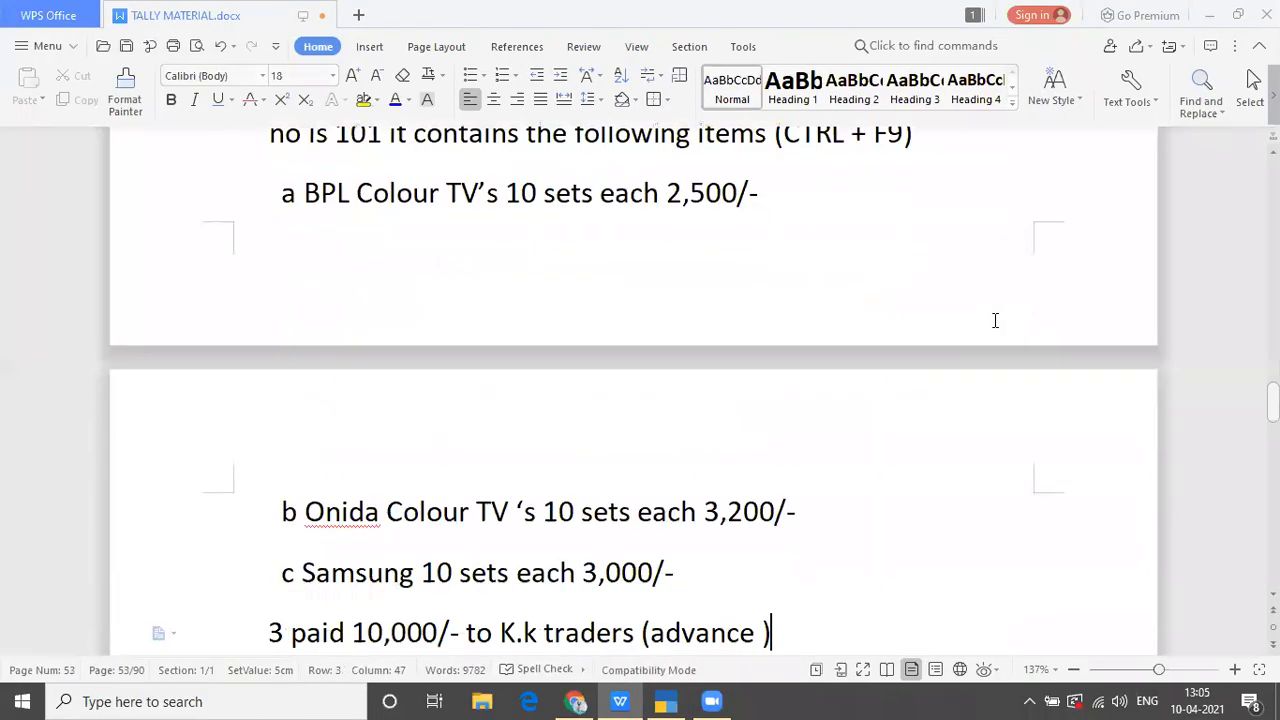
scroll(995, 320, "down", 3)
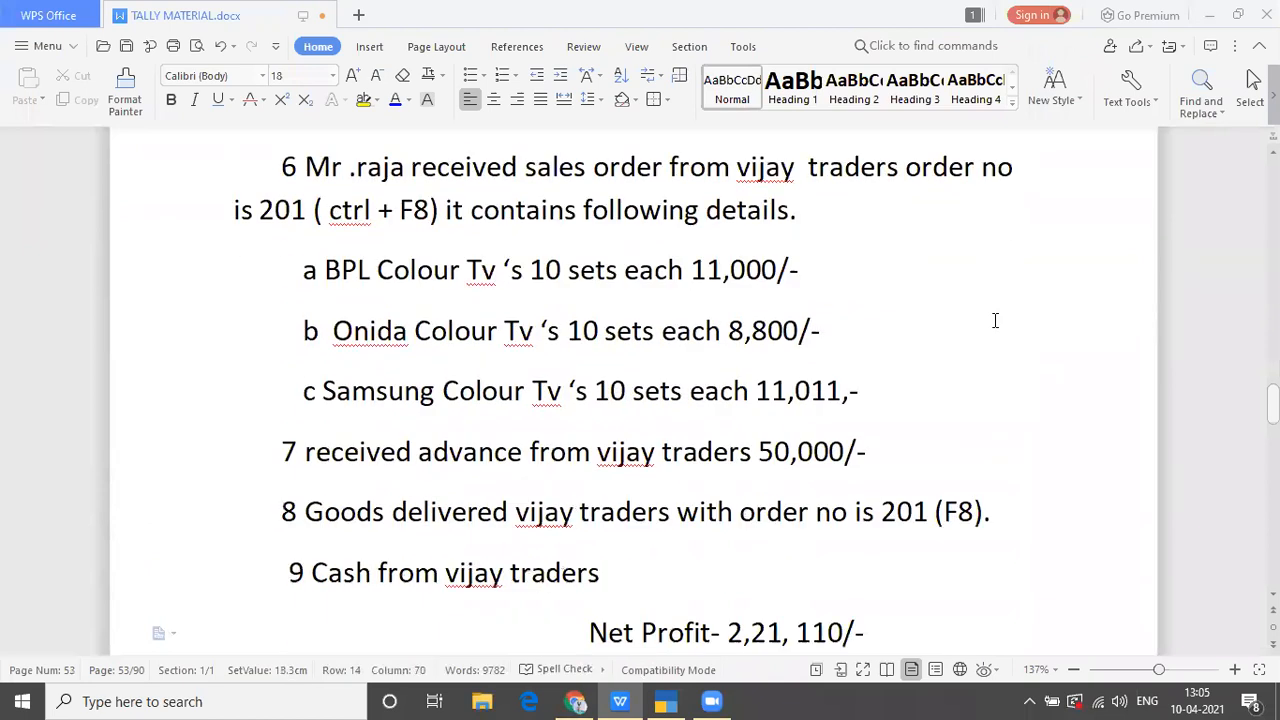
key("Up")
key("Up")
key("Up")
key("Up")
key("Up")
key("Up")
key("Up")
key("Up")
key("Up")
key("Up")
key("Up")
key("Up")
key("Up")
key("Up")
key("Up")
key("Up")
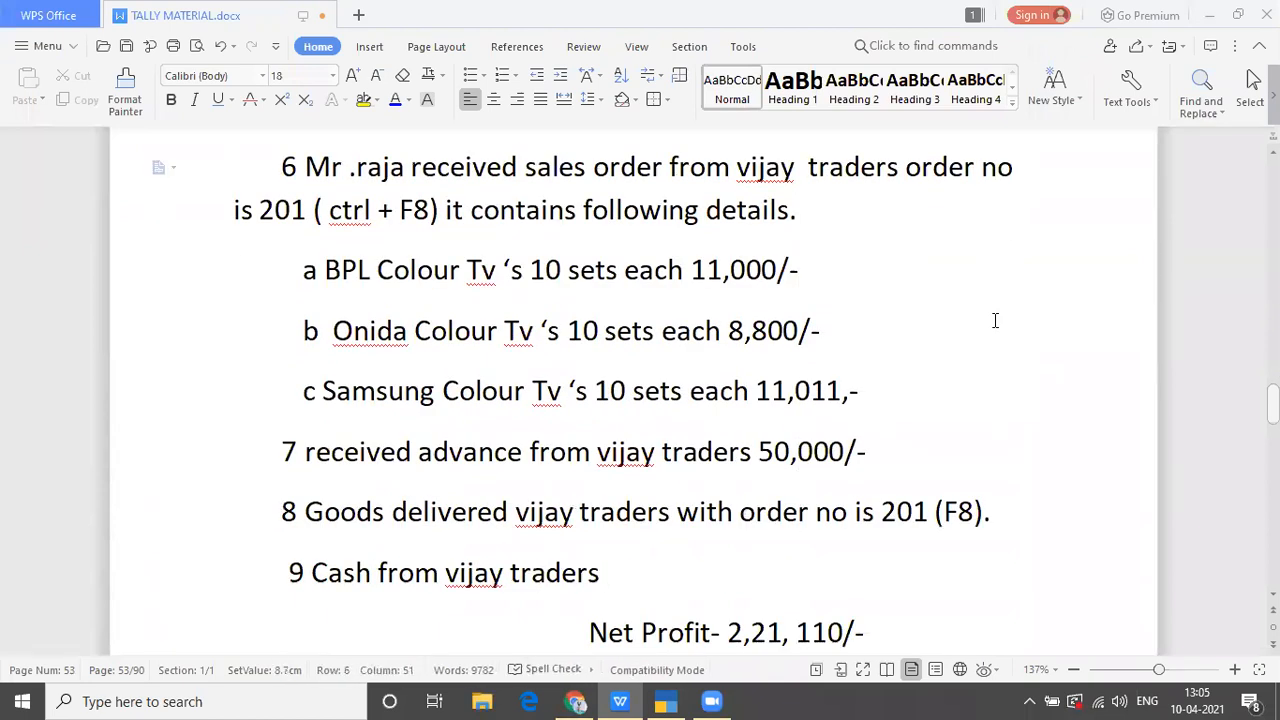
key("Up")
key("Up")
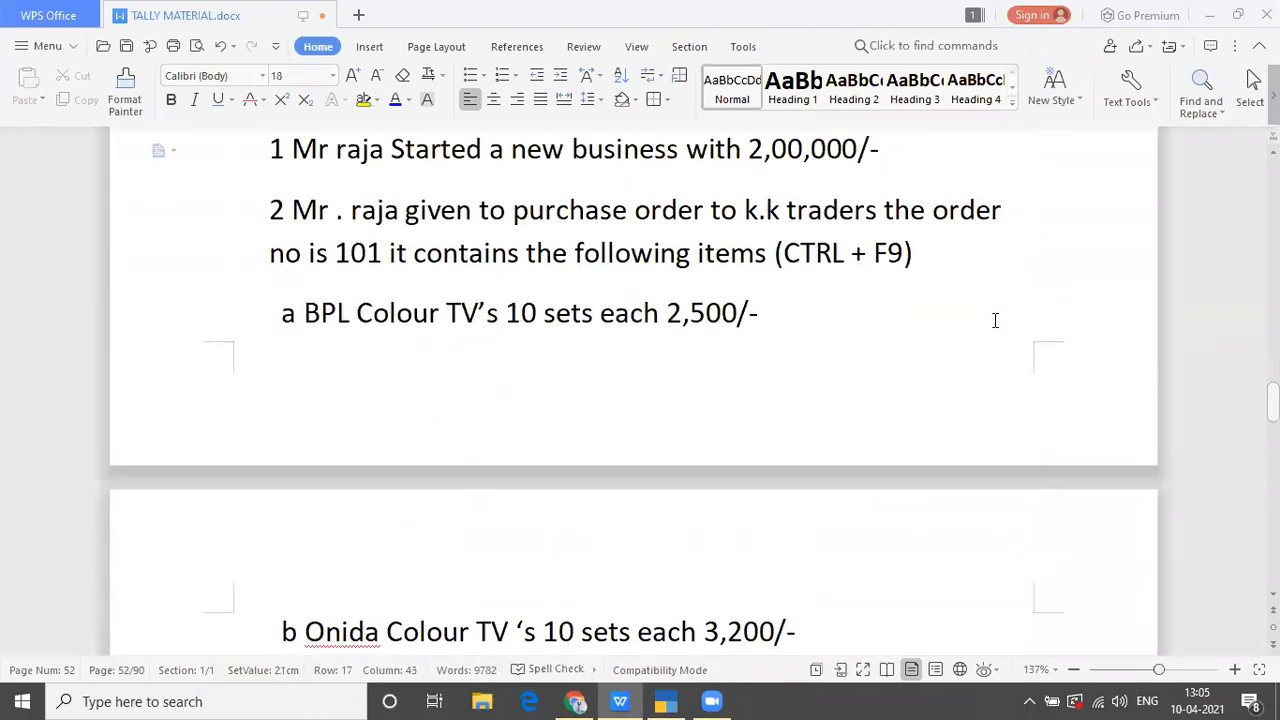
key("alt+Tab")
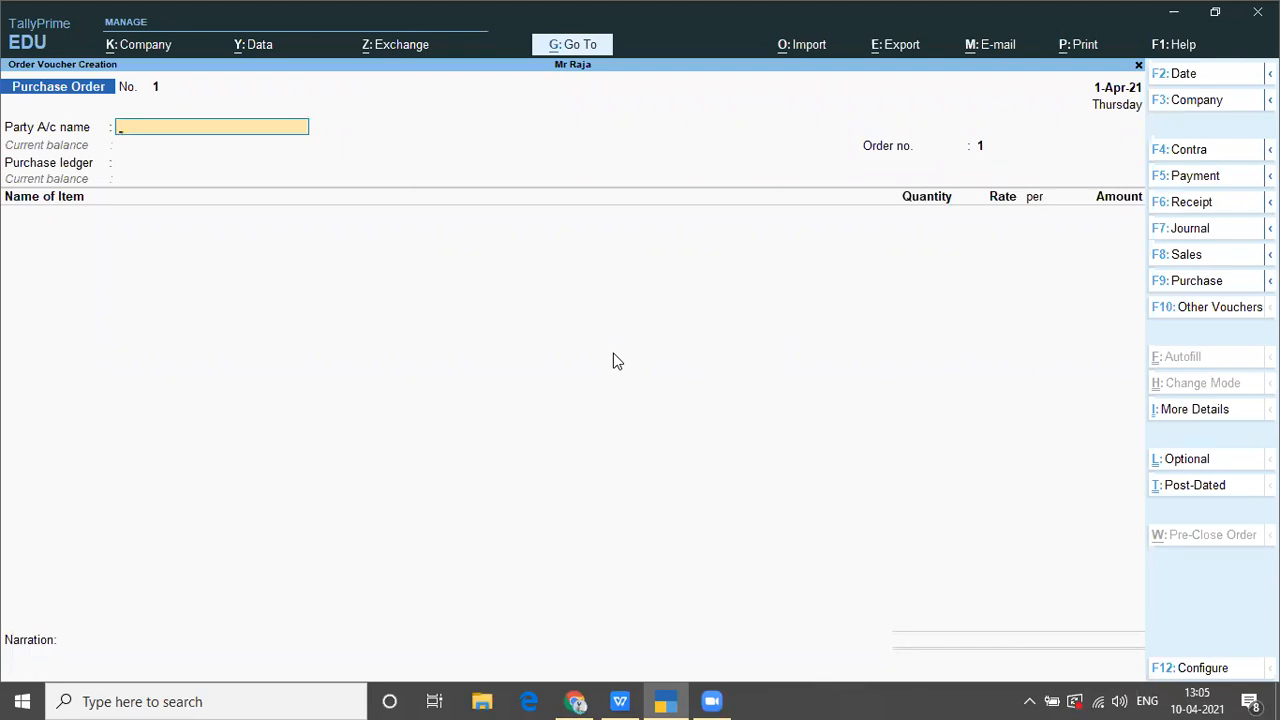
Step: Select K.K Traders as the purchase order's party account and accept the order and receipt details blank
type("K")
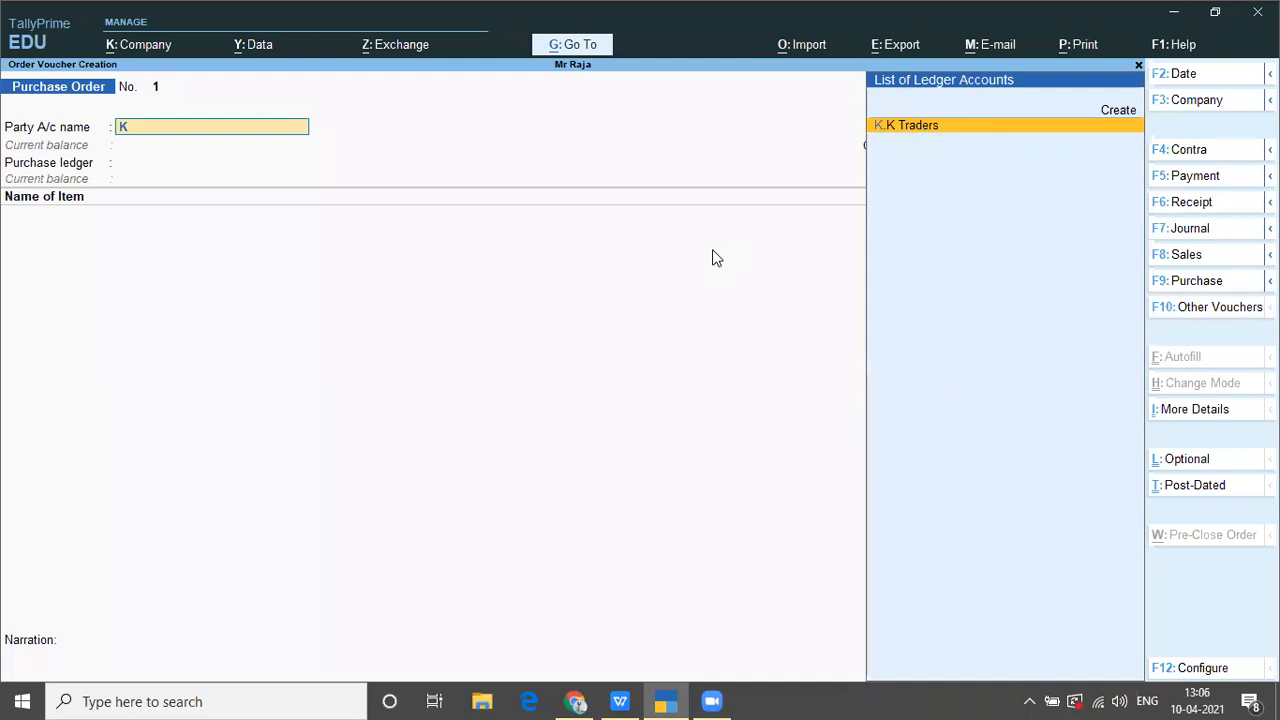
key("Return")
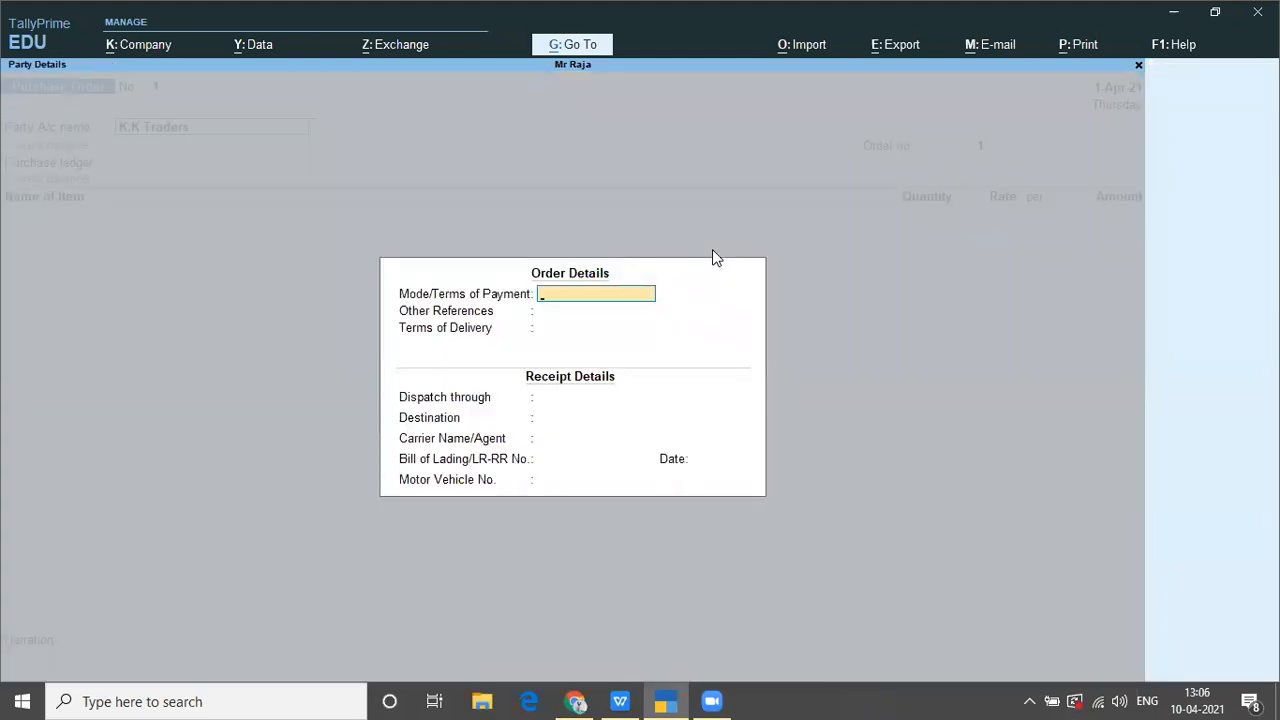
key("Return")
key("Return")
key("Return")
key("Return")
key("Return")
key("Return")
key("Return")
key("Return")
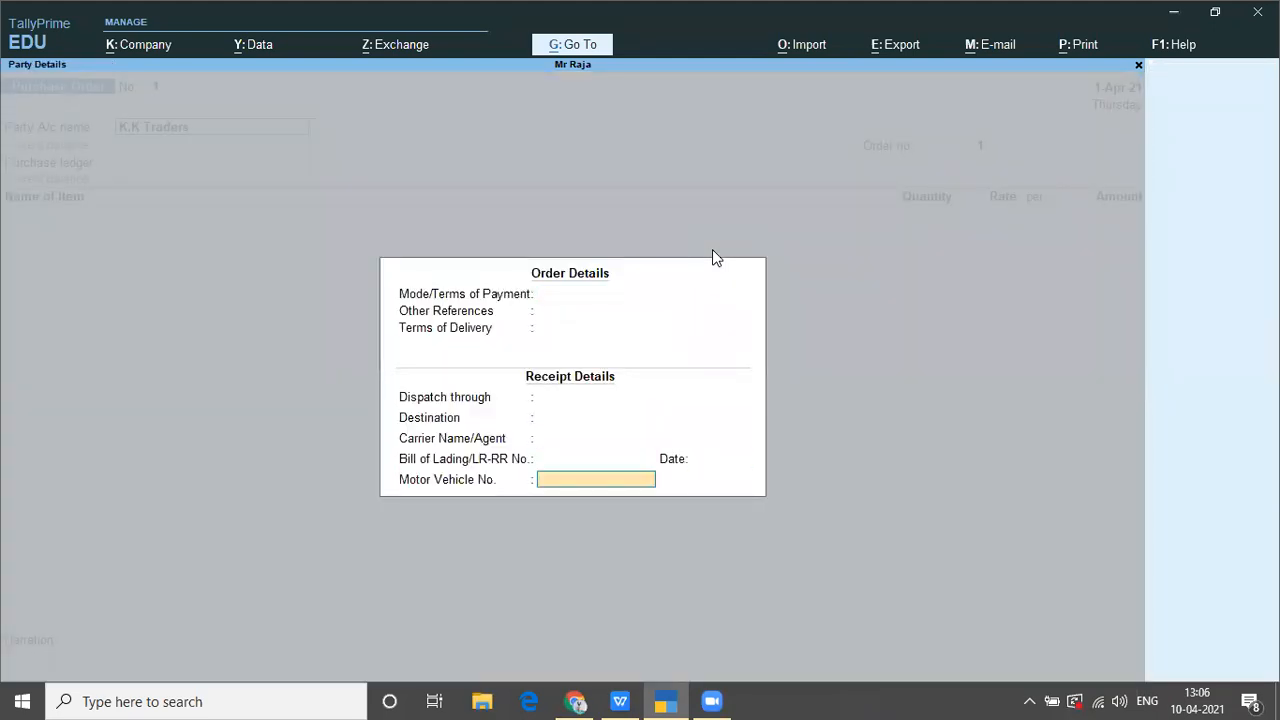
key("Return")
key("Return")
key("Return")
key("Return")
key("Return")
key("Return")
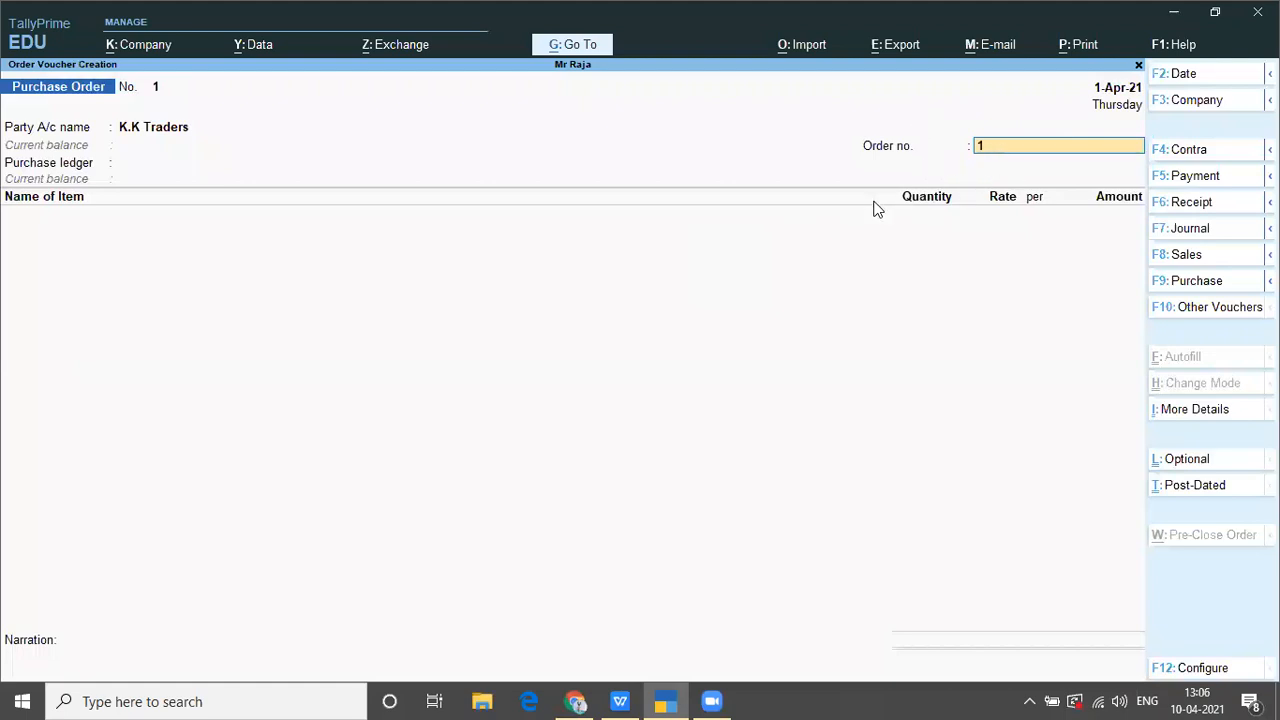
Step: Check the exercise in WPS Office, and in TallyPrime set the order number to 101 with Purchase Order as the purchase ledger
key("alt+Tab")
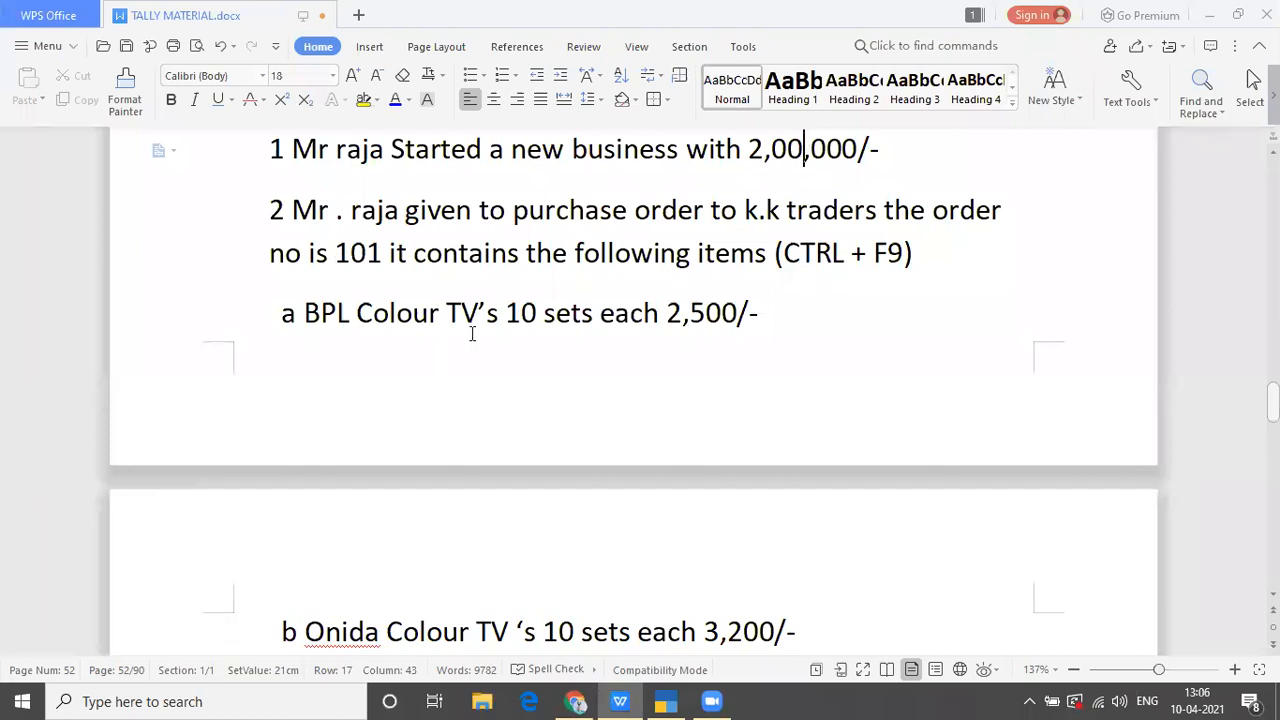
key("alt+Tab")
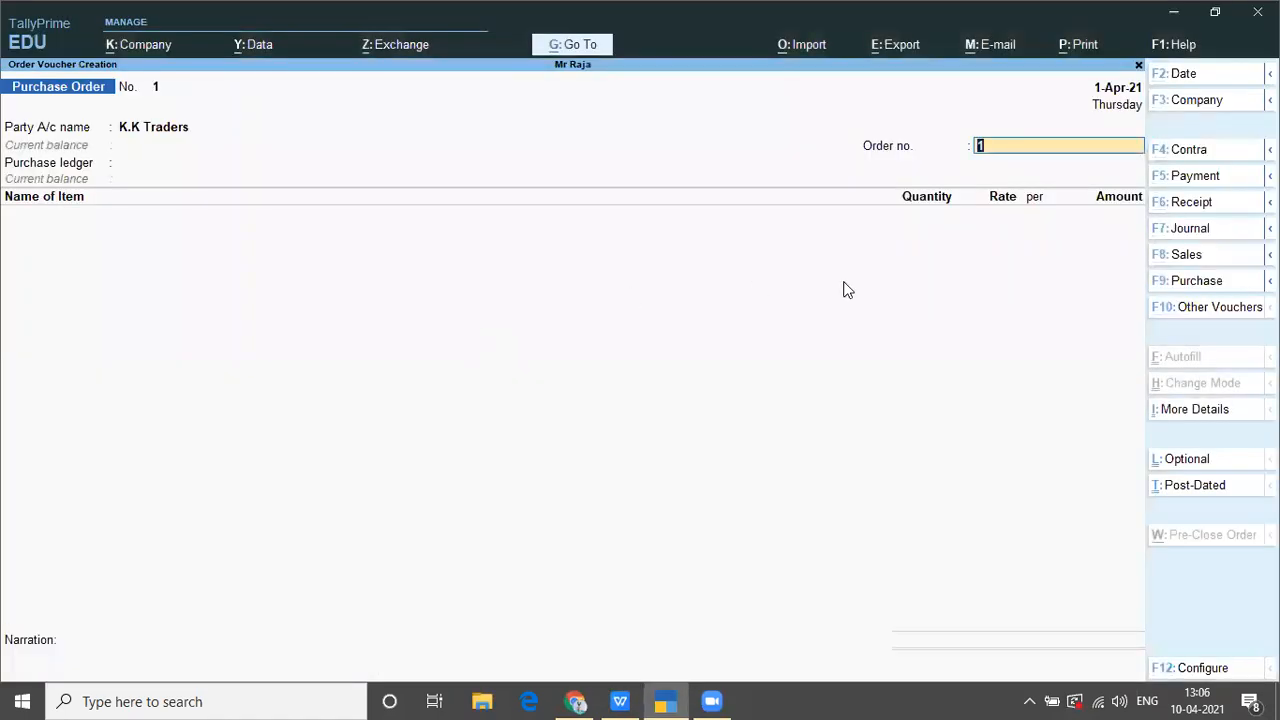
type("01")
key("Return")
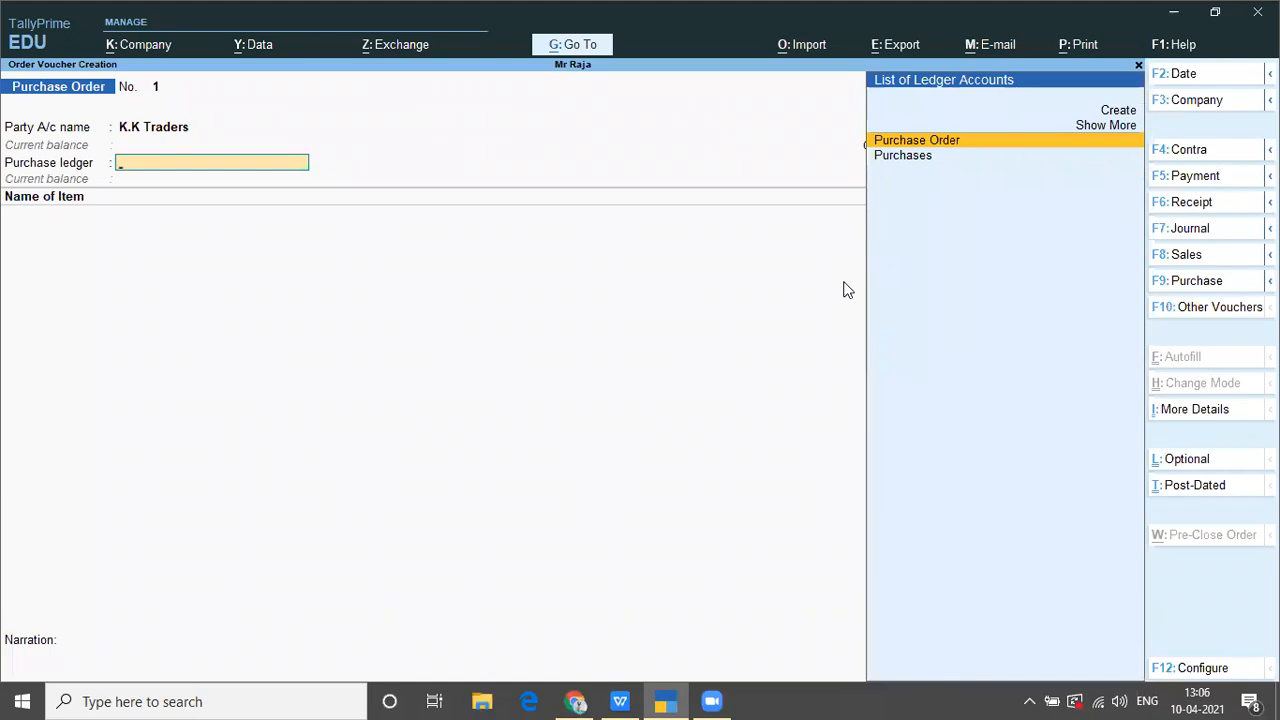
key("Return")
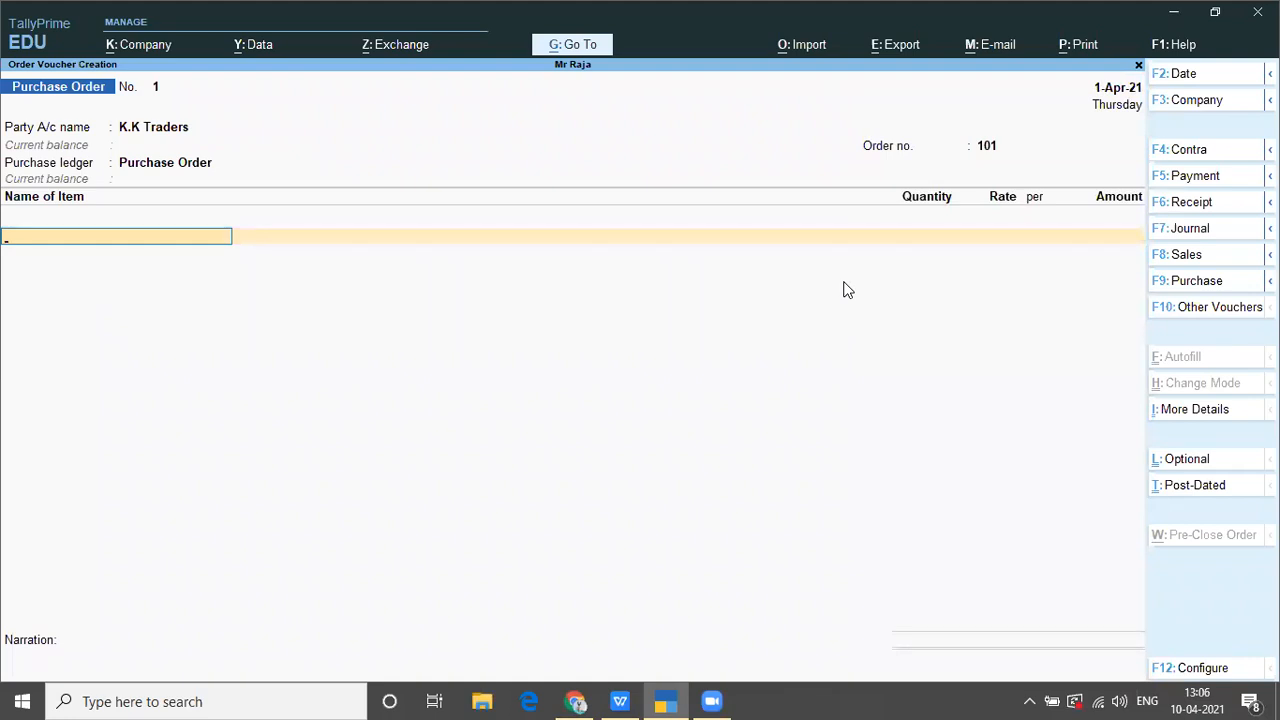
Step: Add BPL Colour Tv to the order, due on 1-Apr-21, with 10 sets at a rate of 2500
type("B")
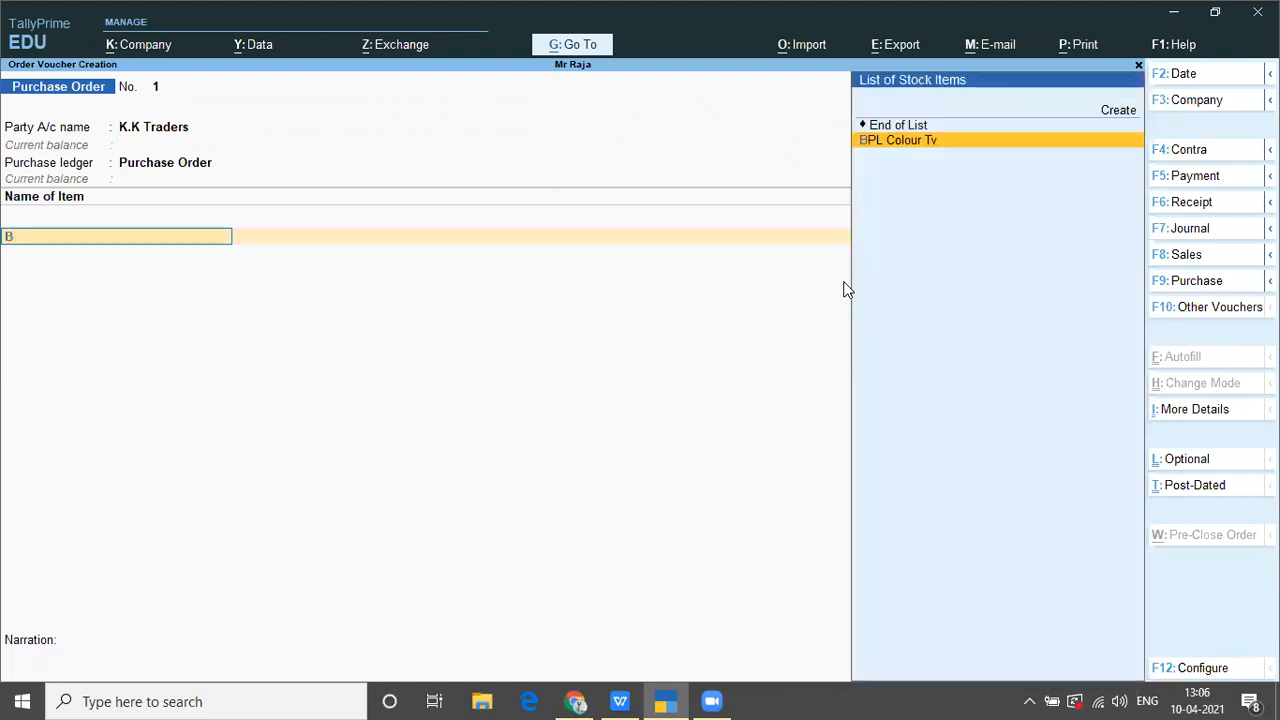
key("Return")
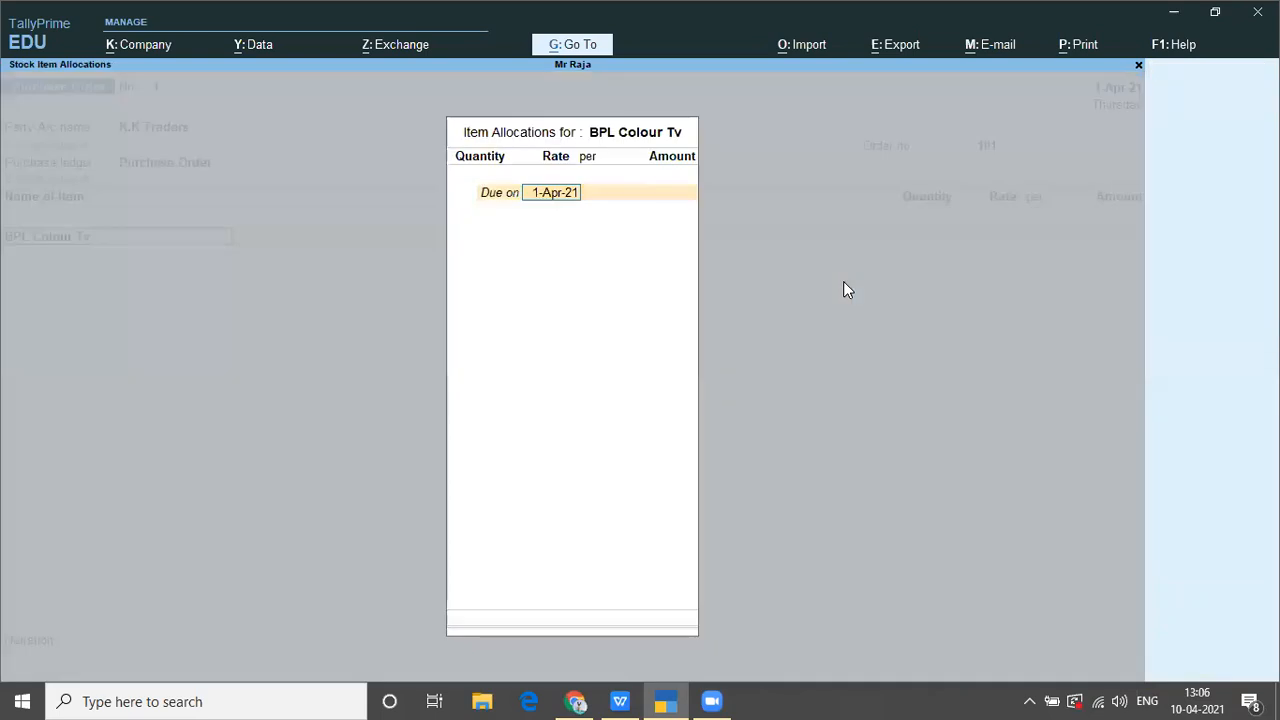
key("Return")
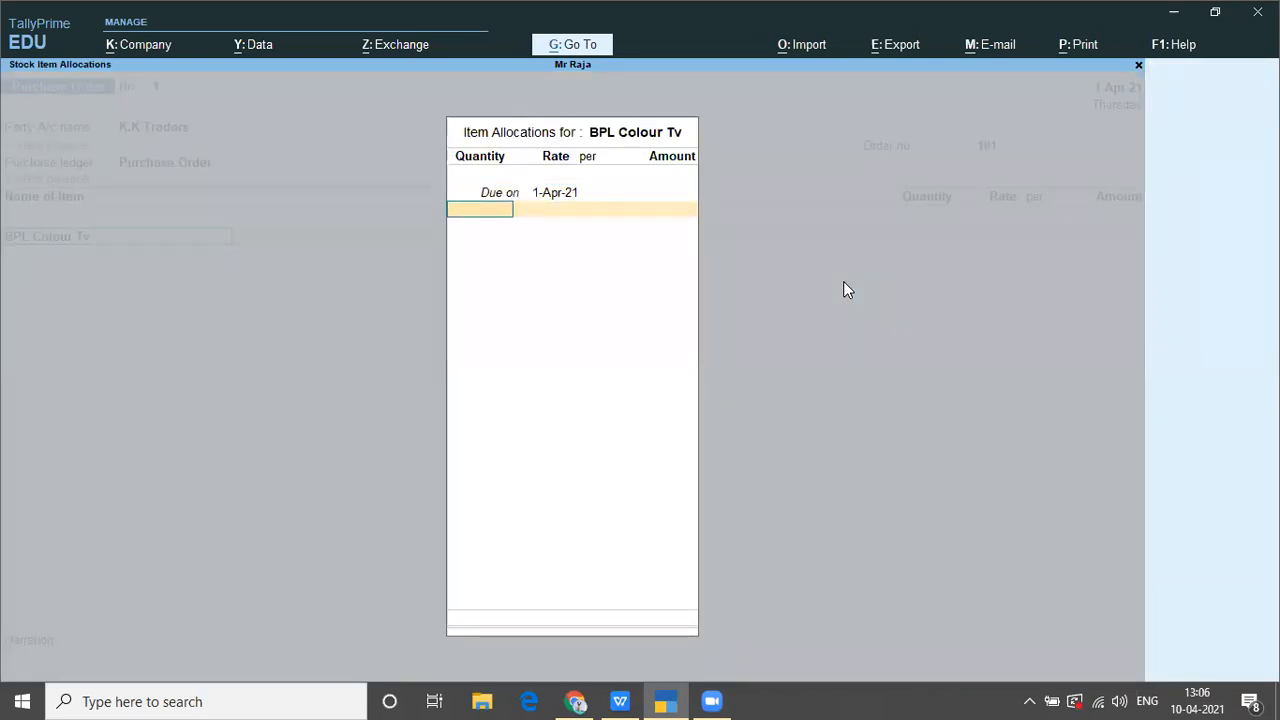
key("alt+Tab")
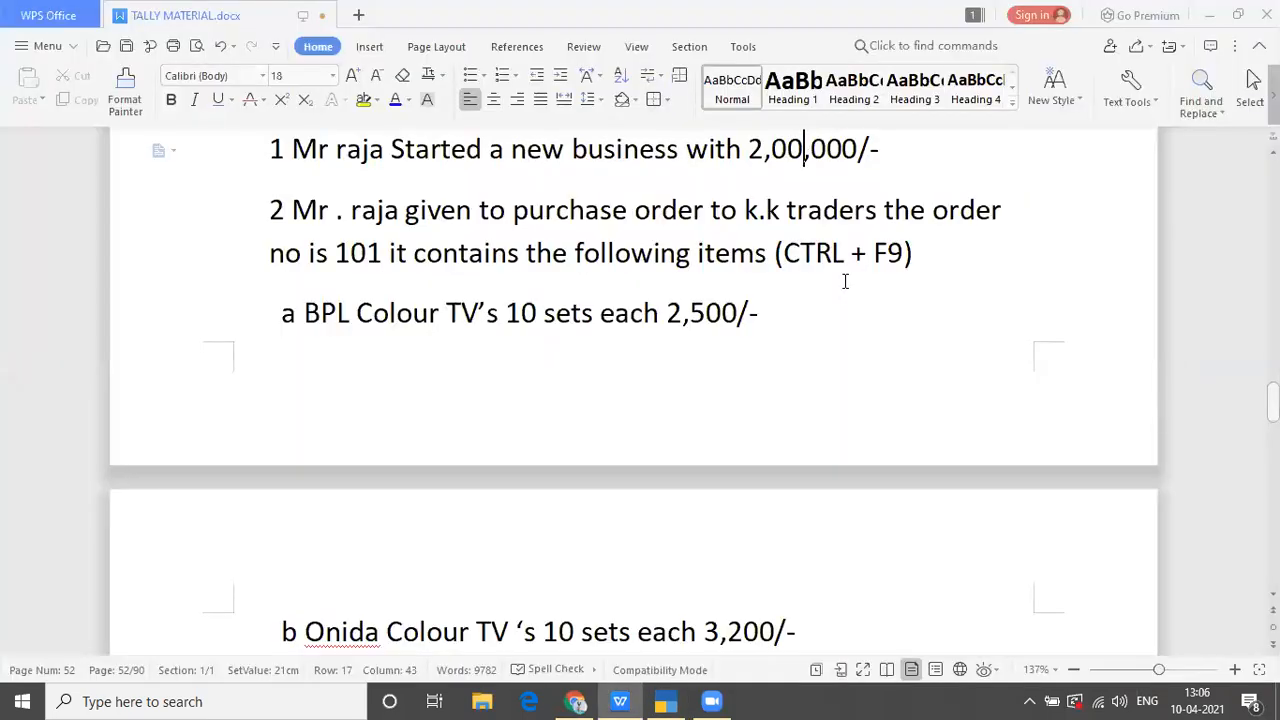
key("alt+Tab")
type("10")
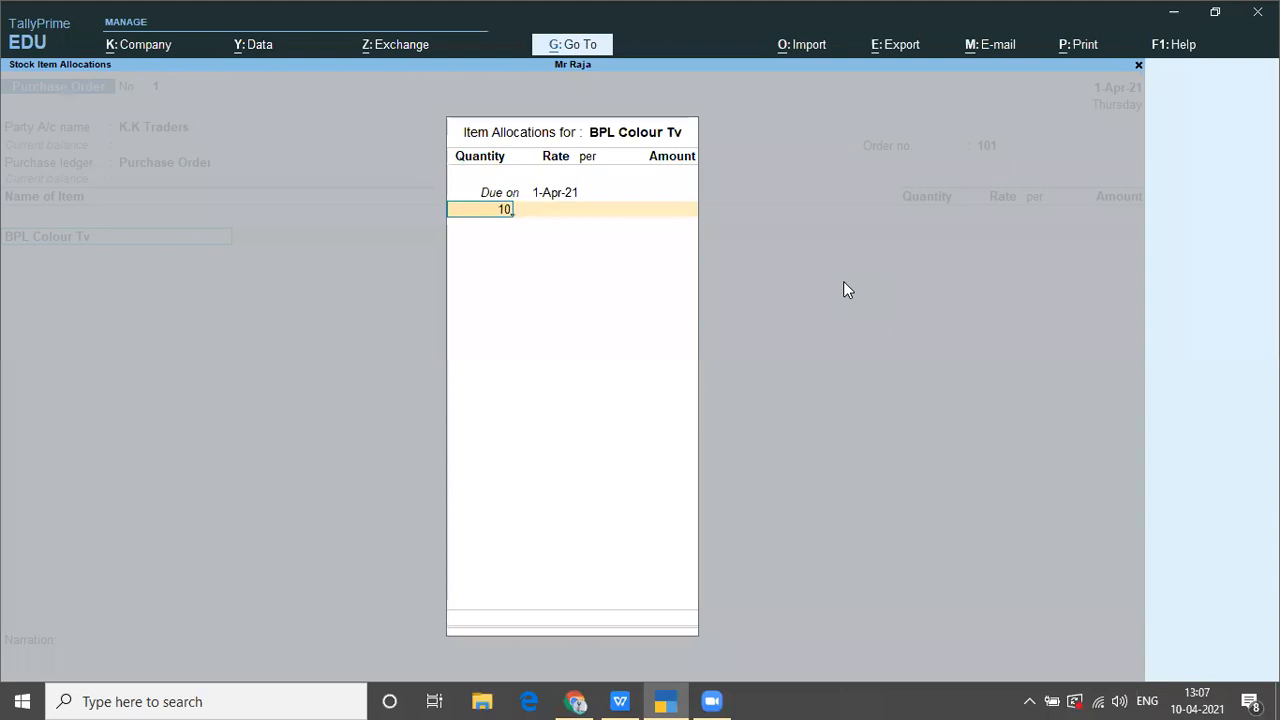
key("Return")
type("2500")
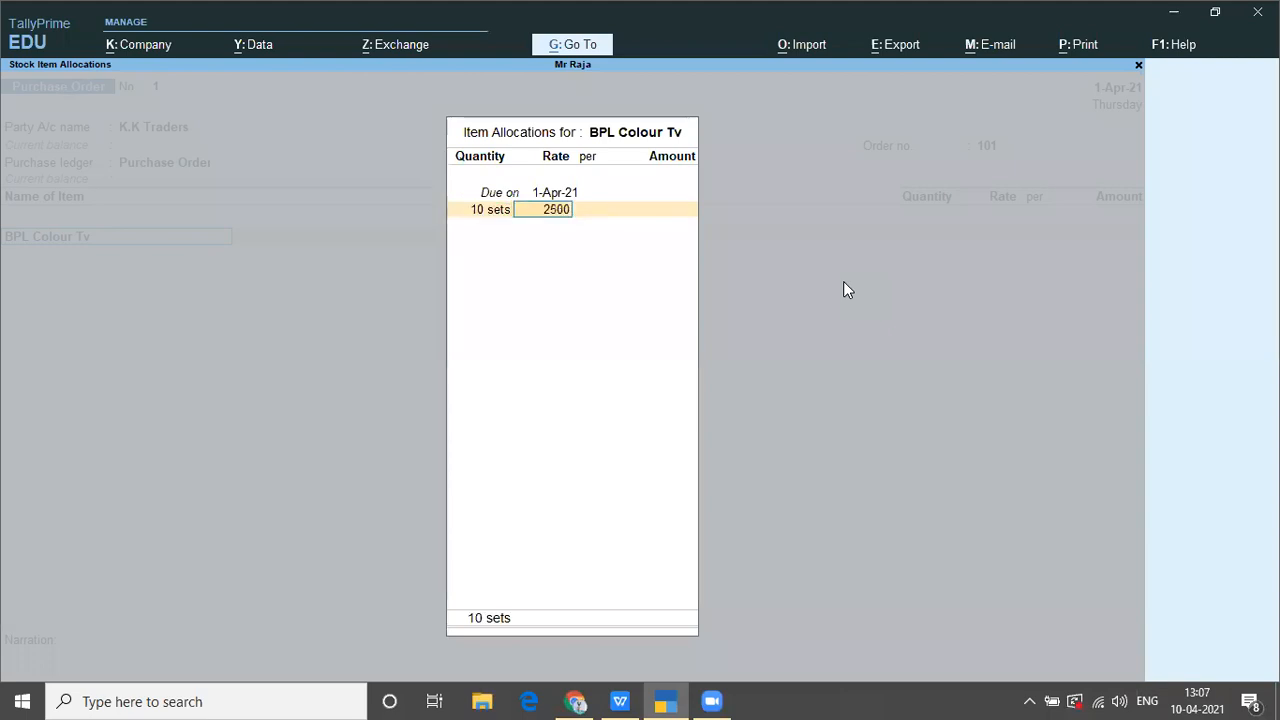
key("Return")
key("Return")
key("Return")
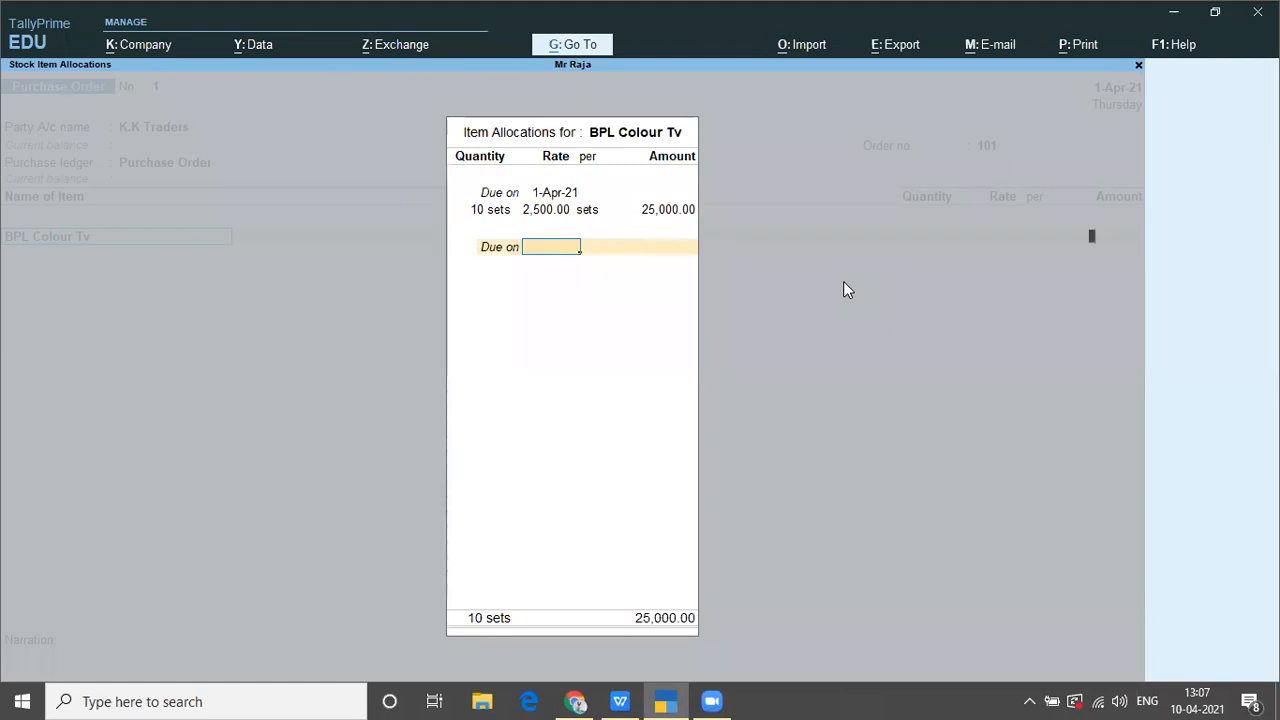
key("Return")
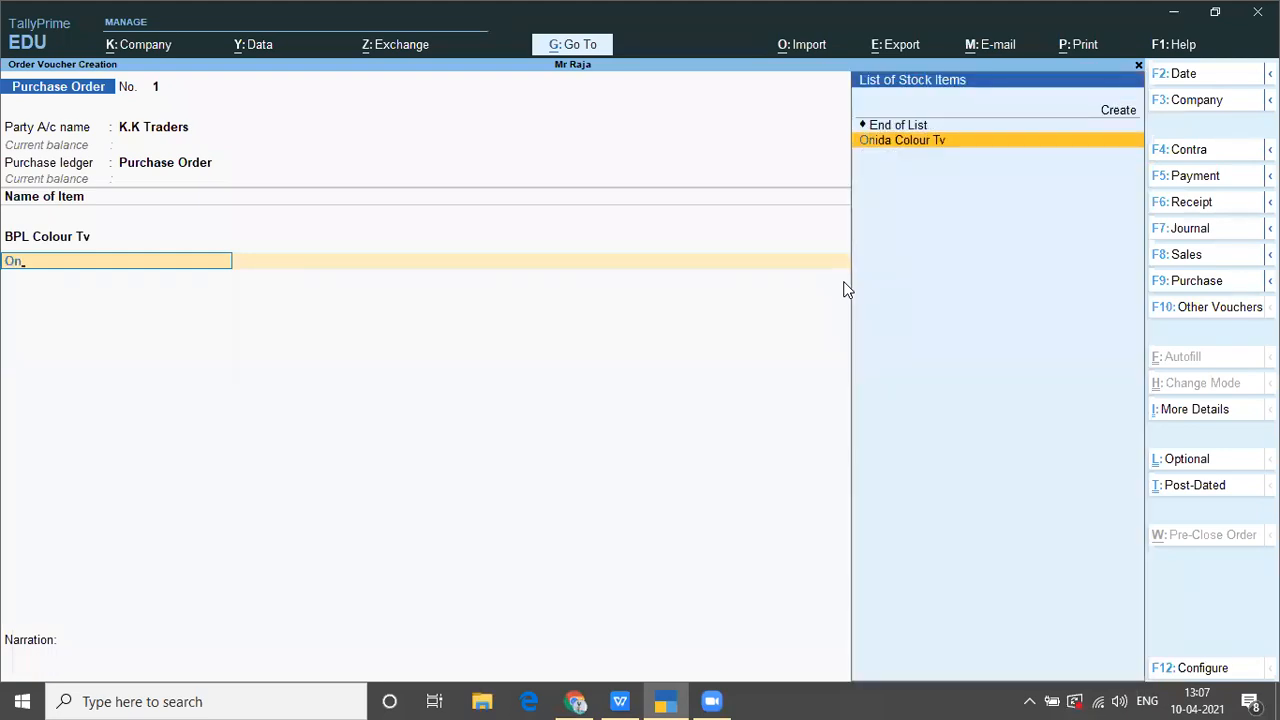
Step: Add Onida Colour Tv to the order, due on 1-Apr-21, and look up its quantity and rate in the WPS Office exercise
key("Return")
key("Return")
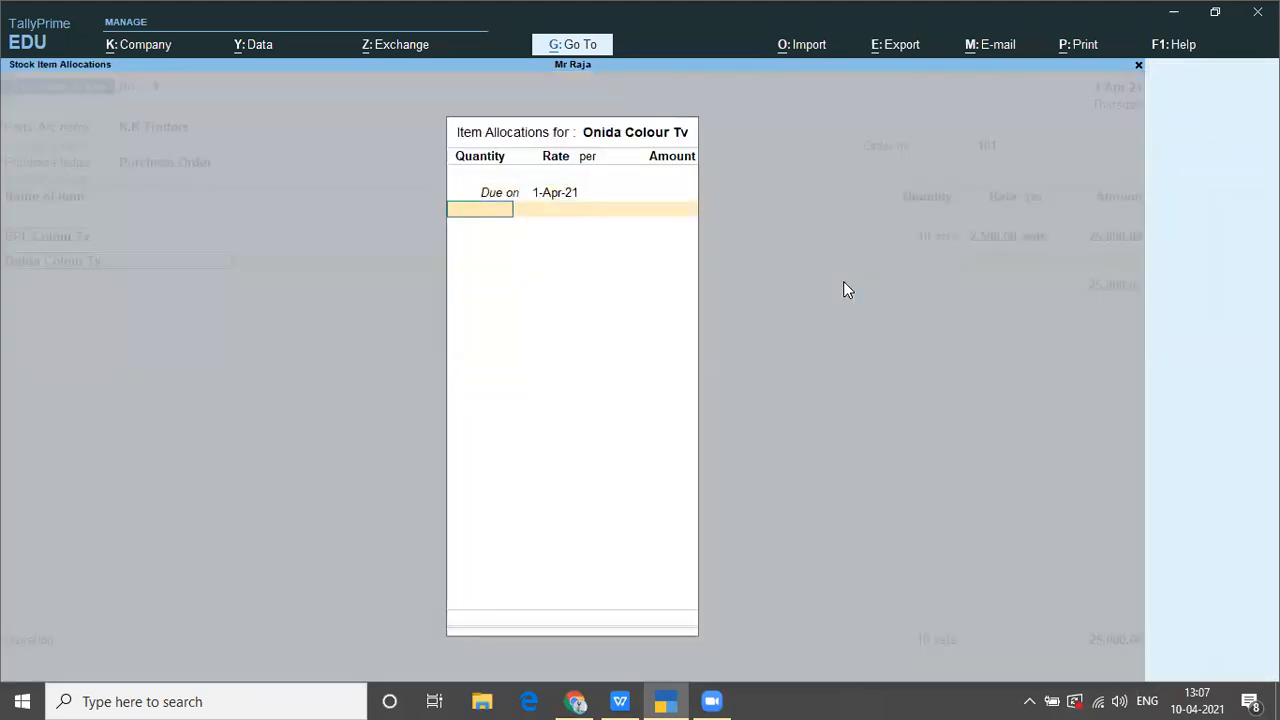
key("alt+Tab")
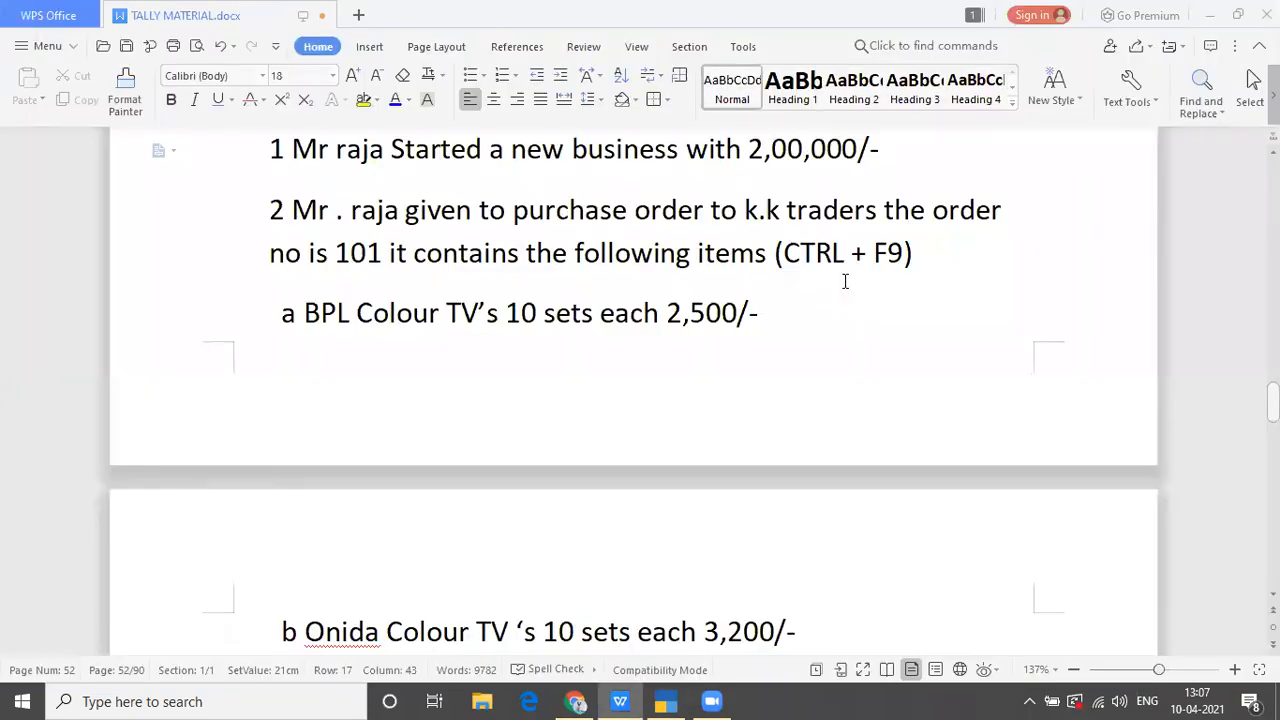
key("Down")
key("Down")
key("Down")
key("Down")
key("Down")
key("Down")
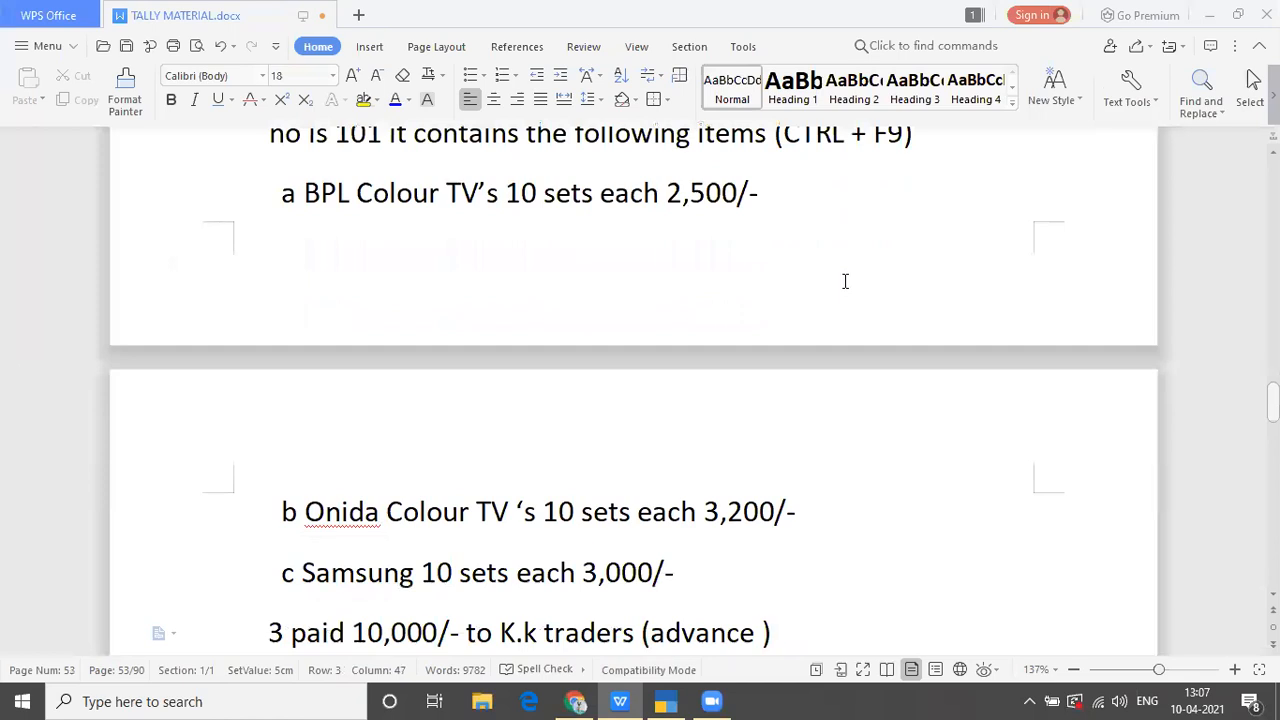
Step: Return to TallyPrime and enter 10 sets at a rate of 3,200 for Onida Colour Tv
key("alt+Tab")
type("10")
key("Return")
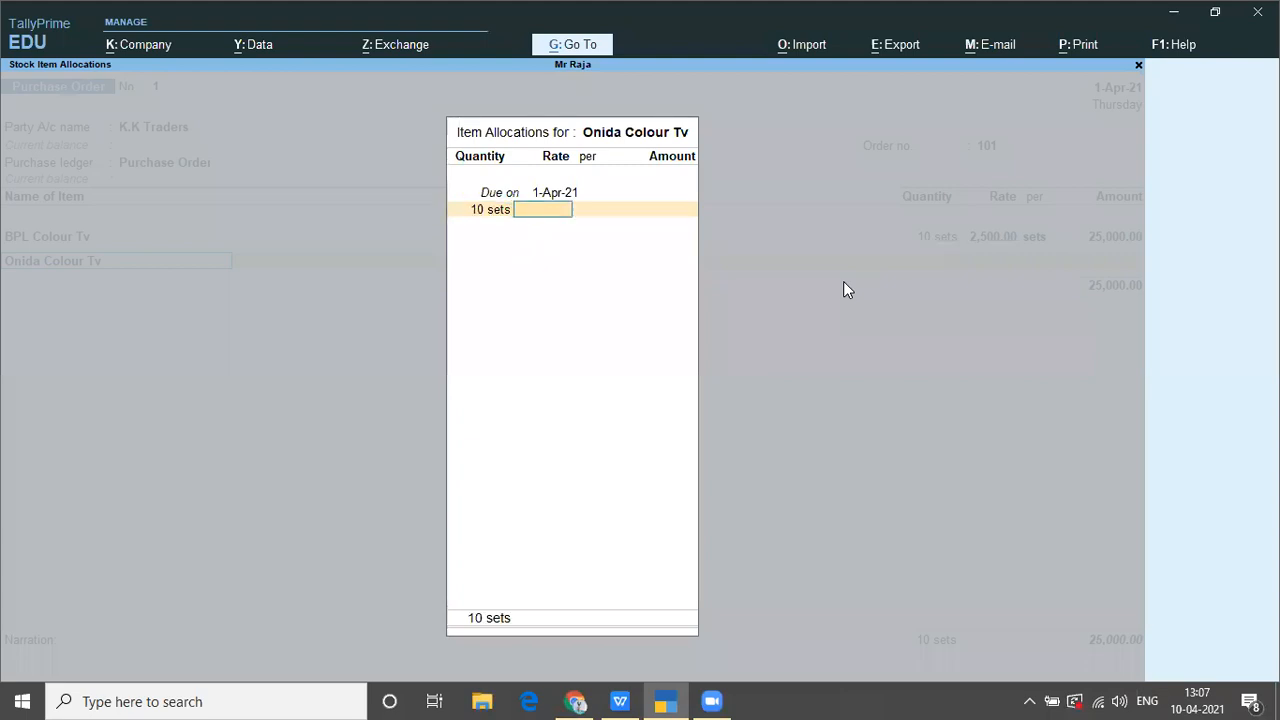
type("3,20")
type("00")
key("Return")
key("Return")
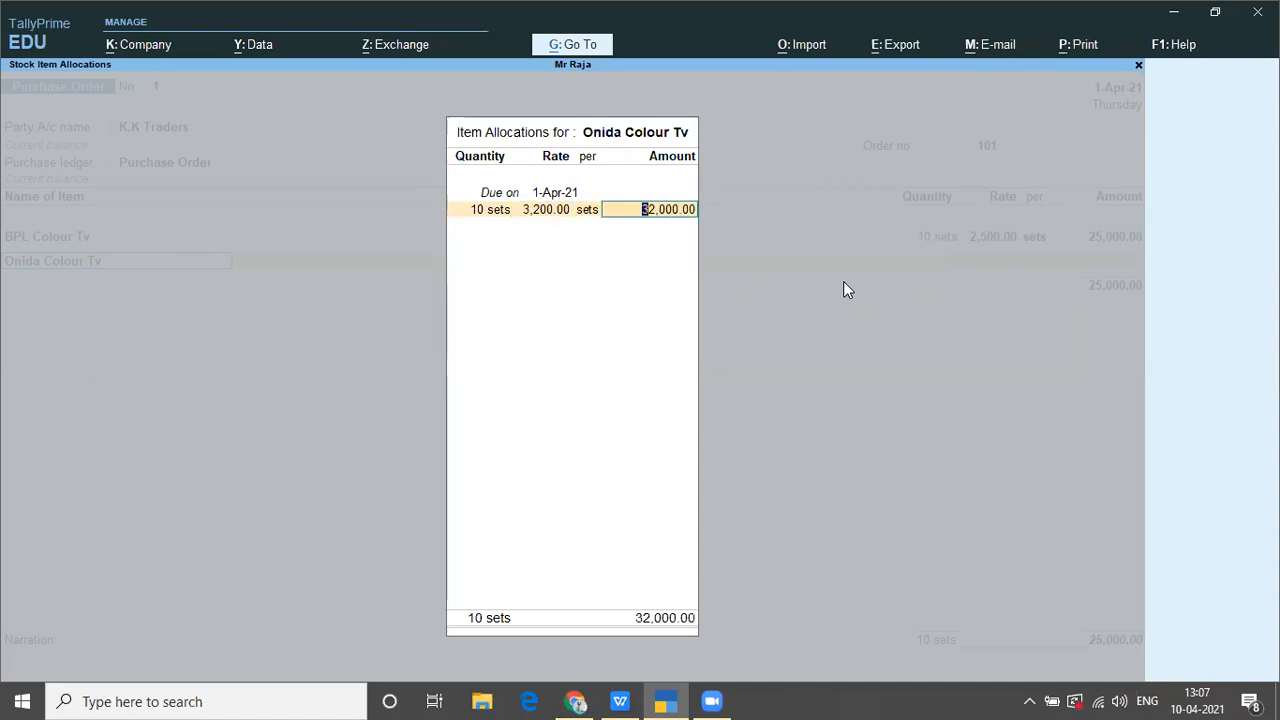
key("Return")
key("Return")
key("Return")
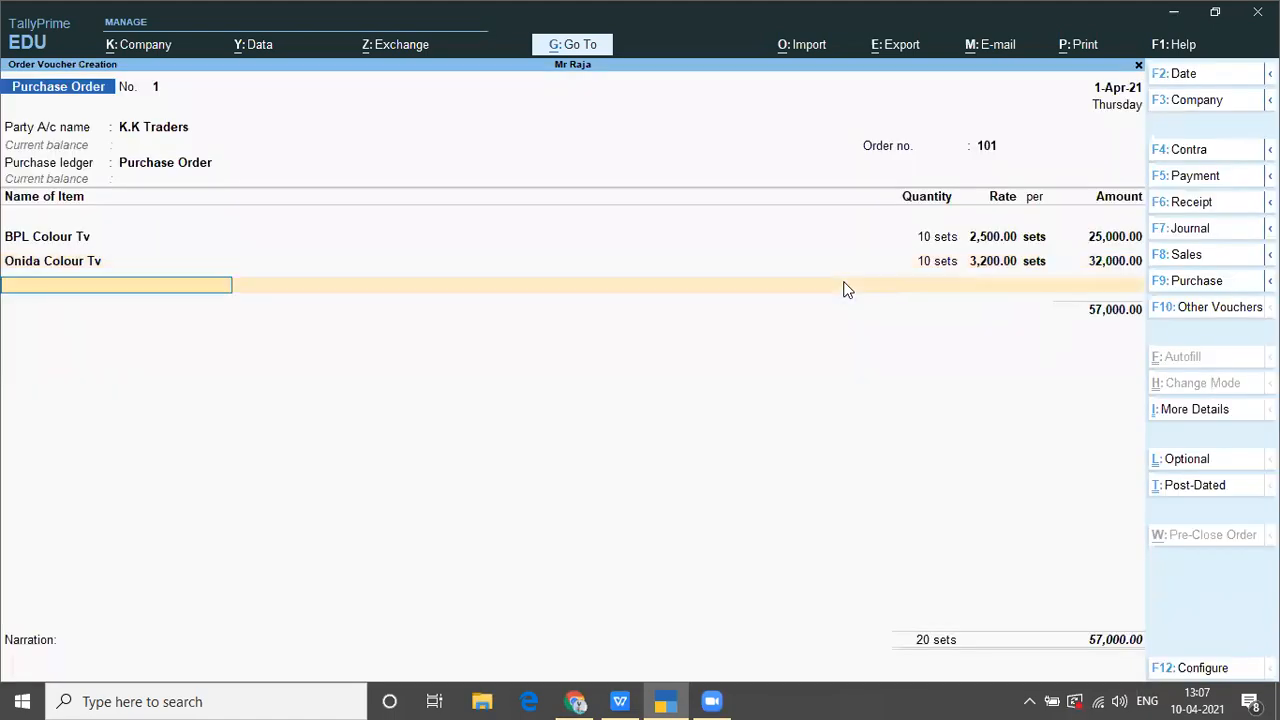
Step: Add Samsung Colour Tv, due on 1-Apr-21, with 10 sets at a rate of 3000, checking the figures in the WPS Office exercise
type("Sa")
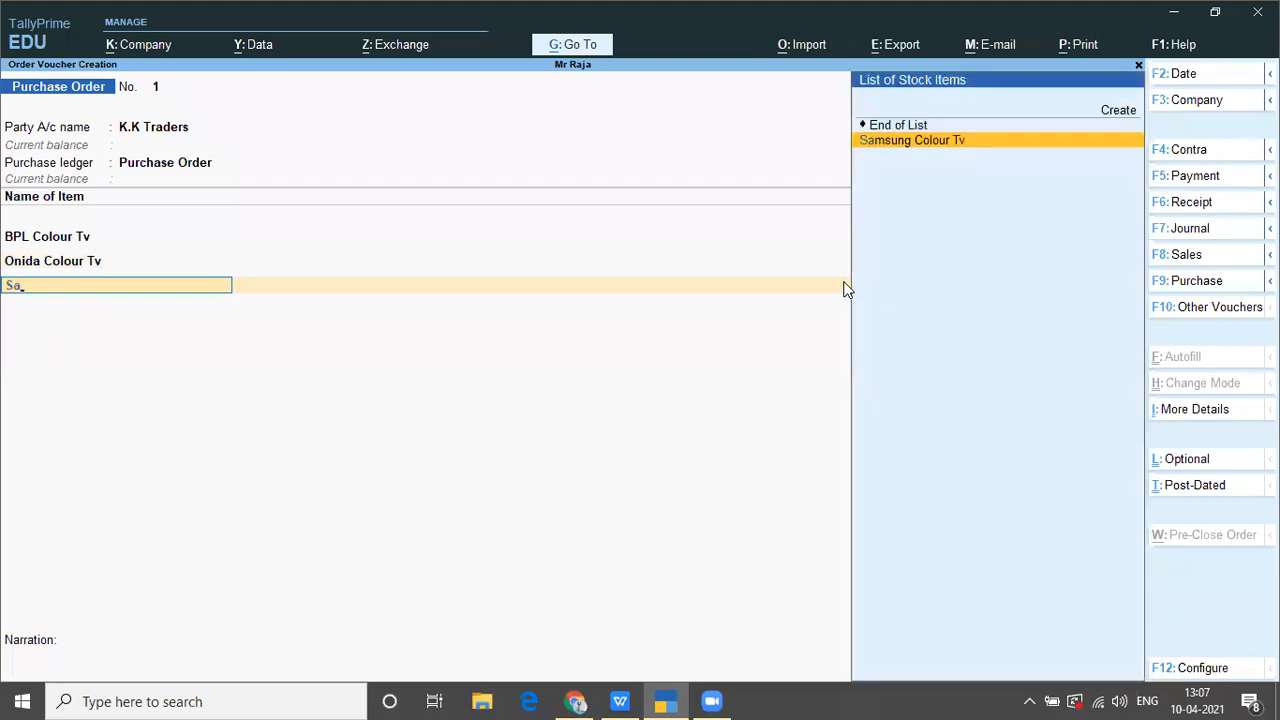
key("Return")
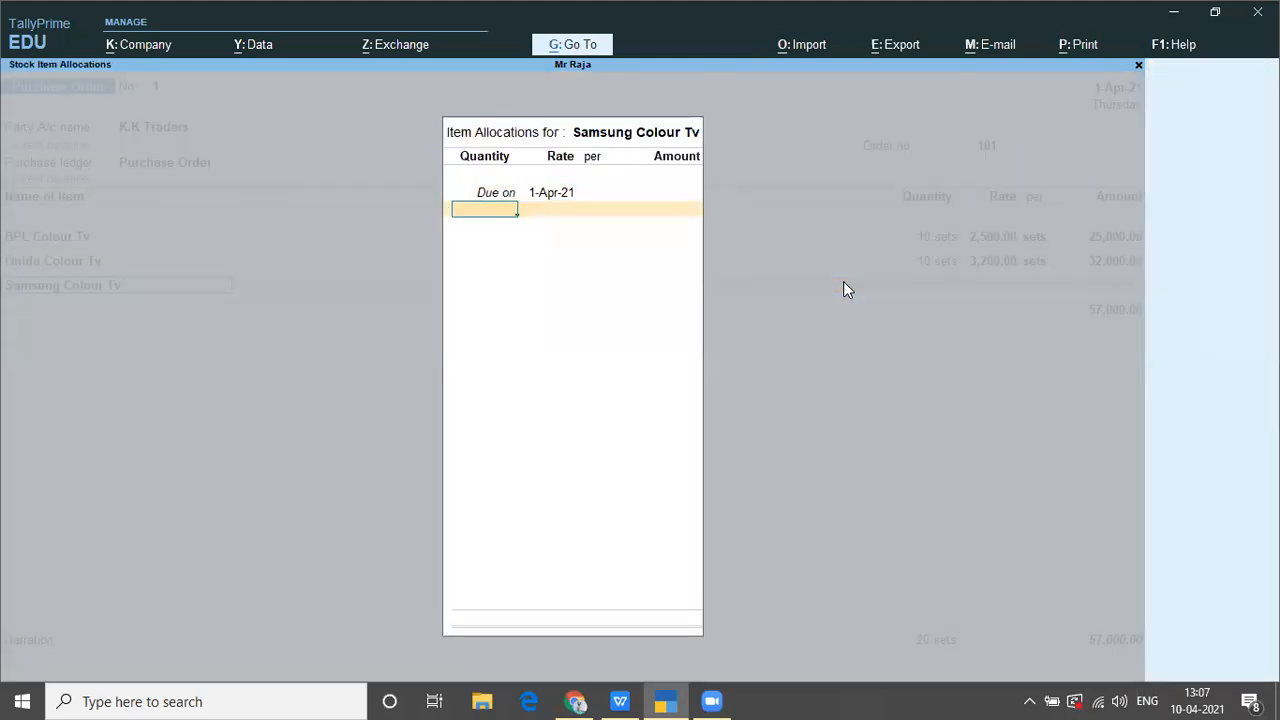
key("alt+Tab")
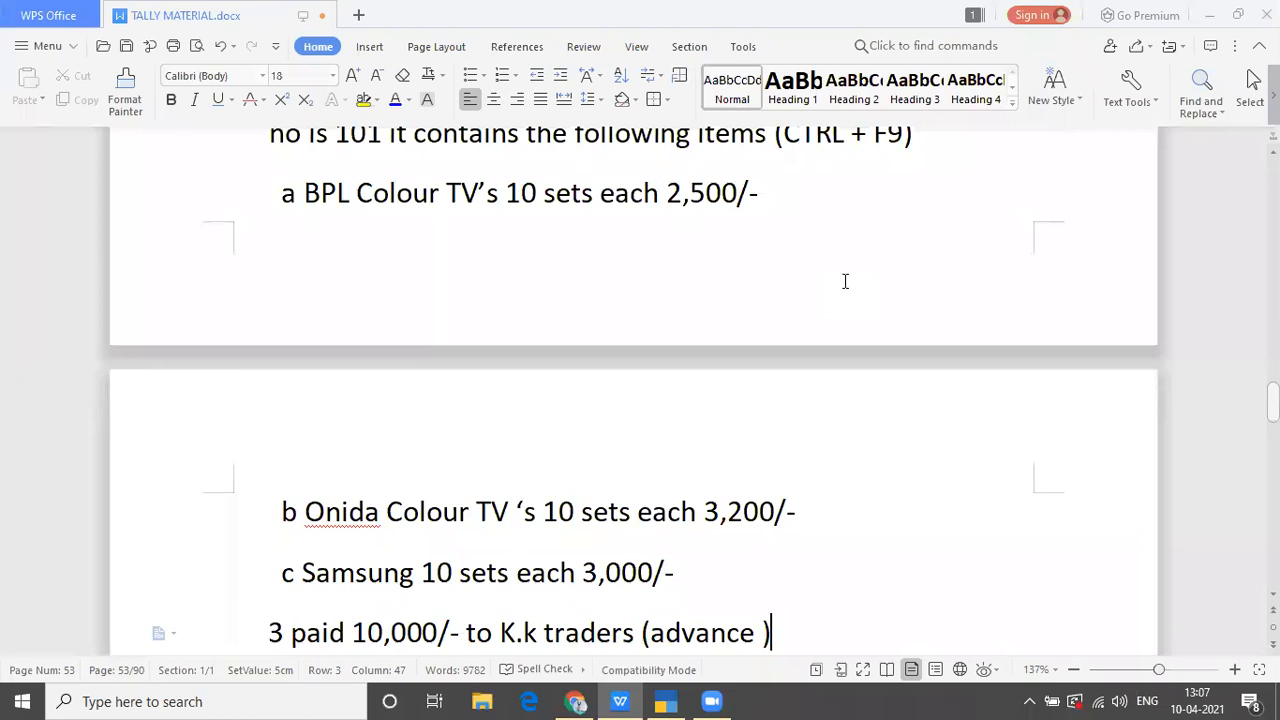
key("alt+Tab")
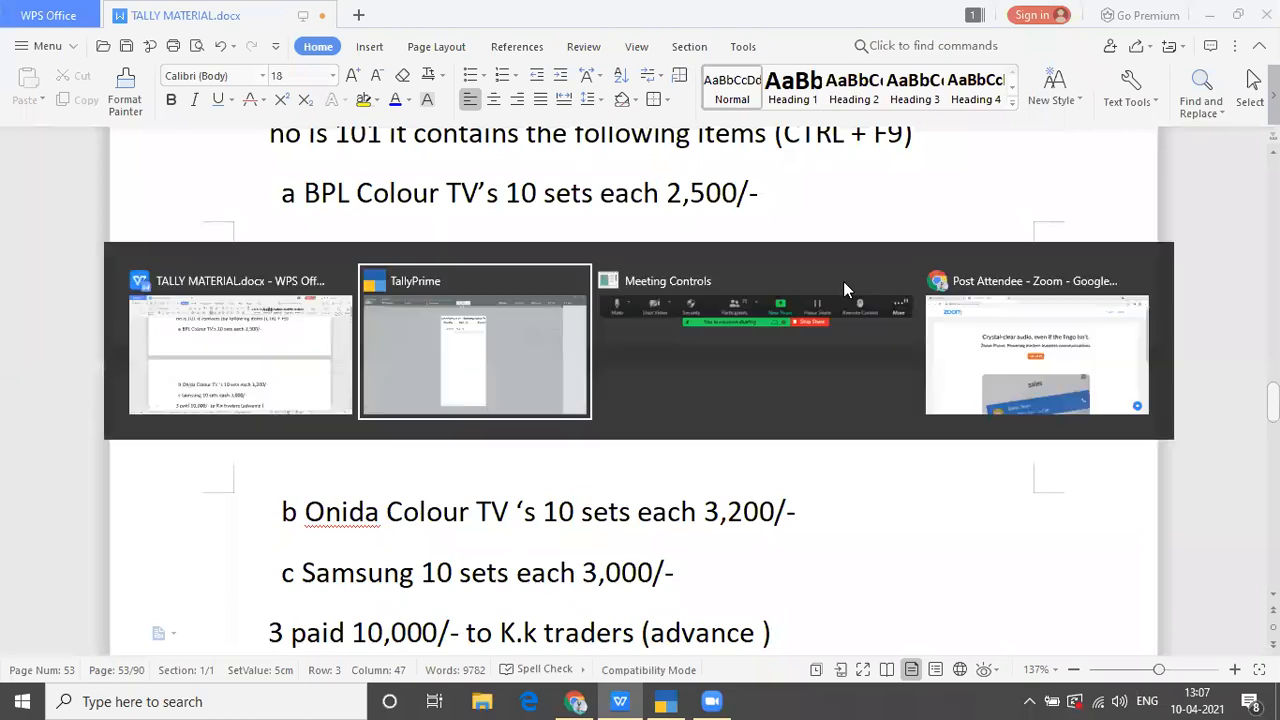
type("10")
key("Return")
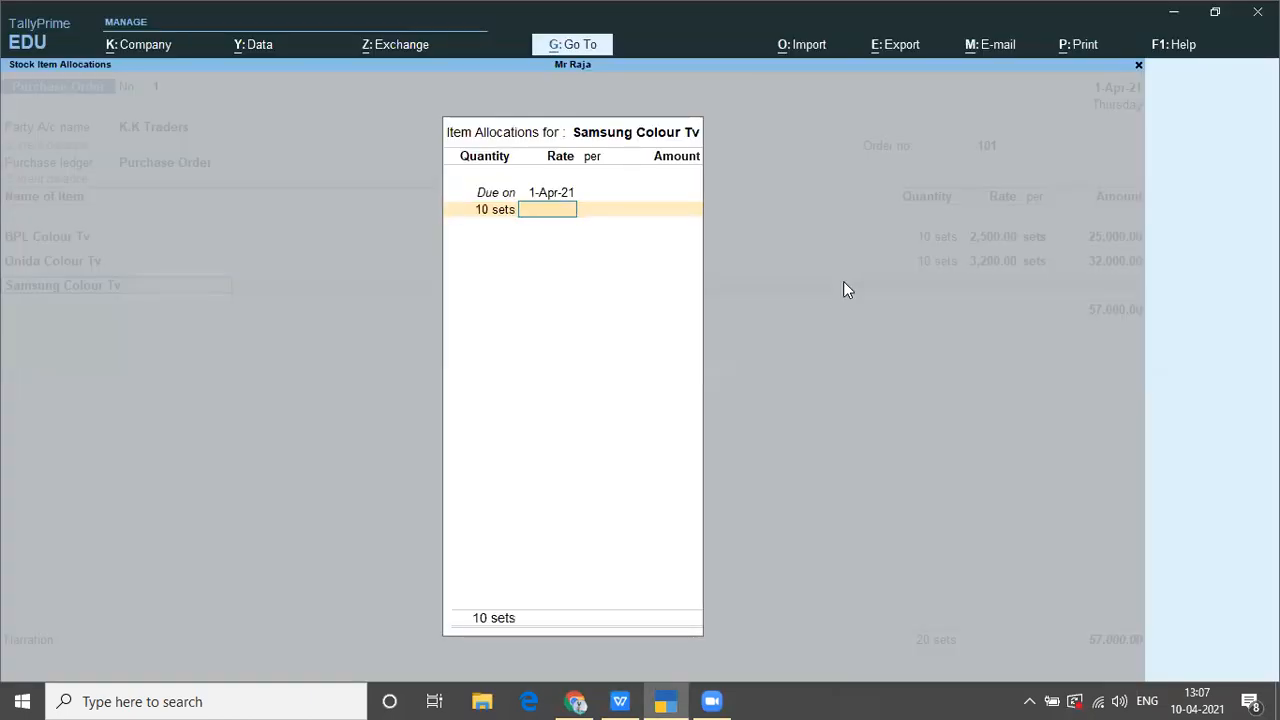
type("3000")
key("Return")
key("Return")
key("Return")
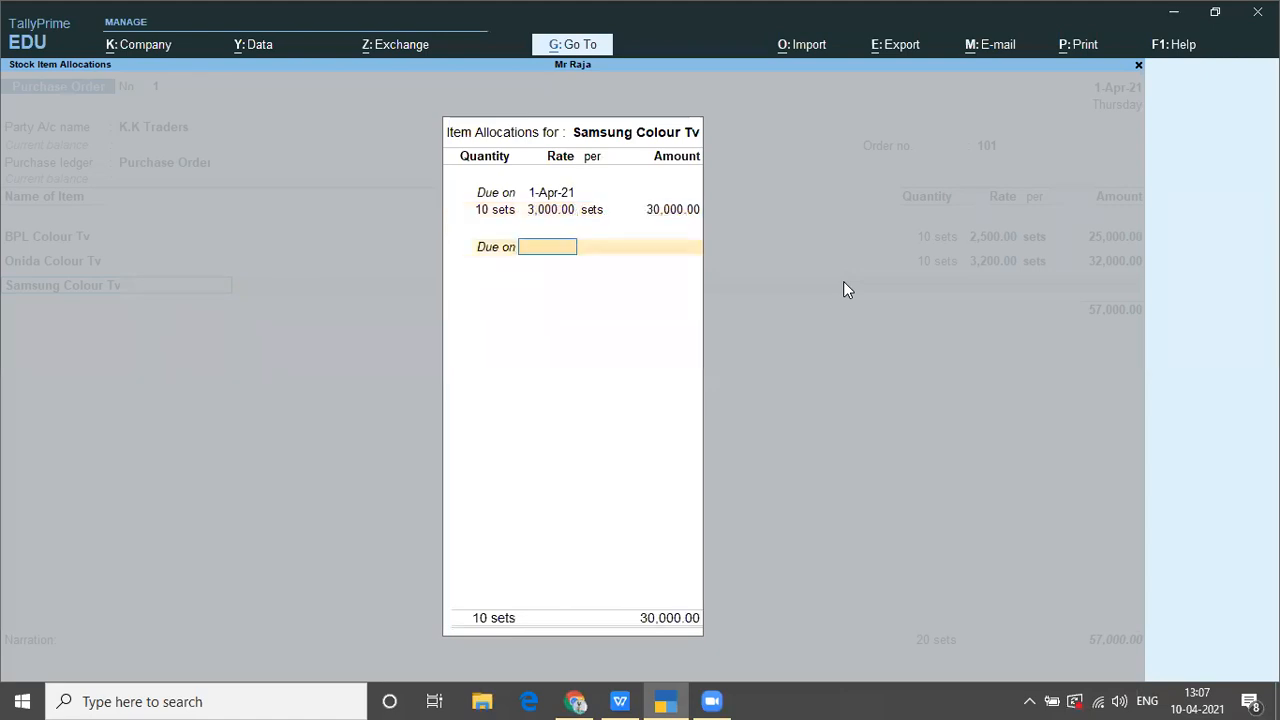
key("Return")
key("Return")
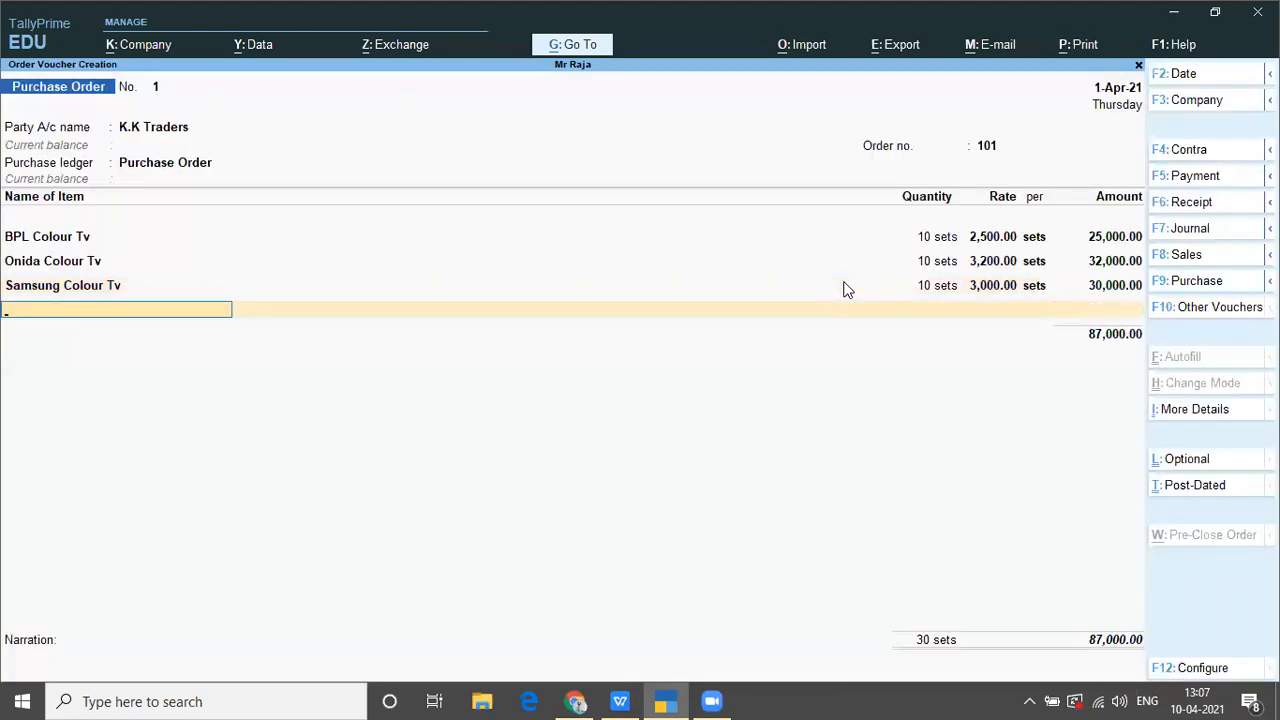
Step: End the item list, compare the order with the WPS Office exercise, and save the purchase order in TallyPrime without a narration
key("Return")
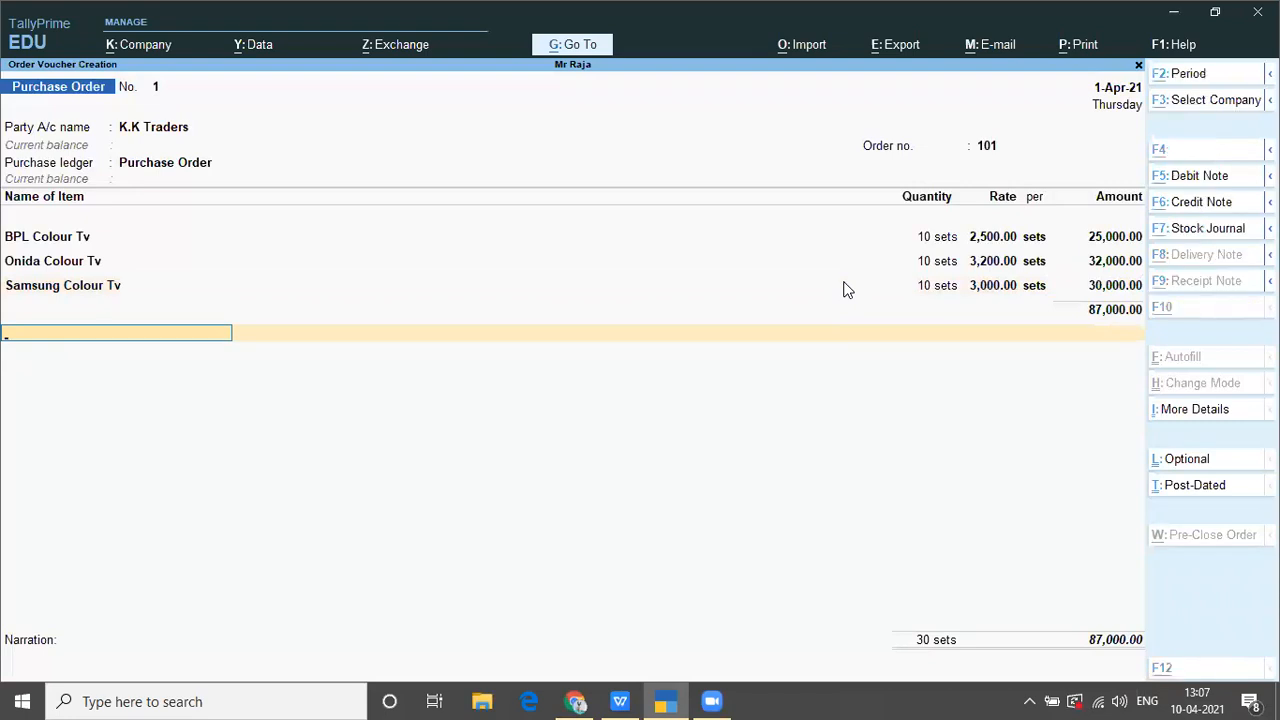
key("alt+Tab")
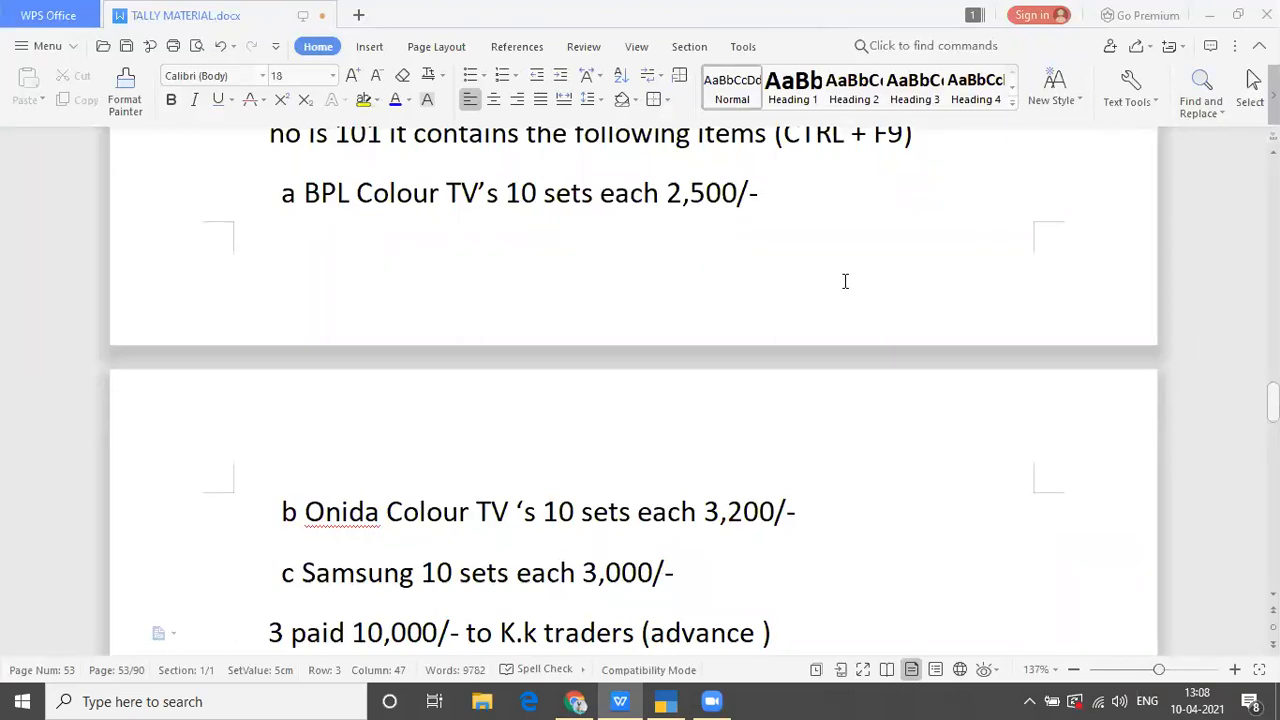
key("alt+Tab")
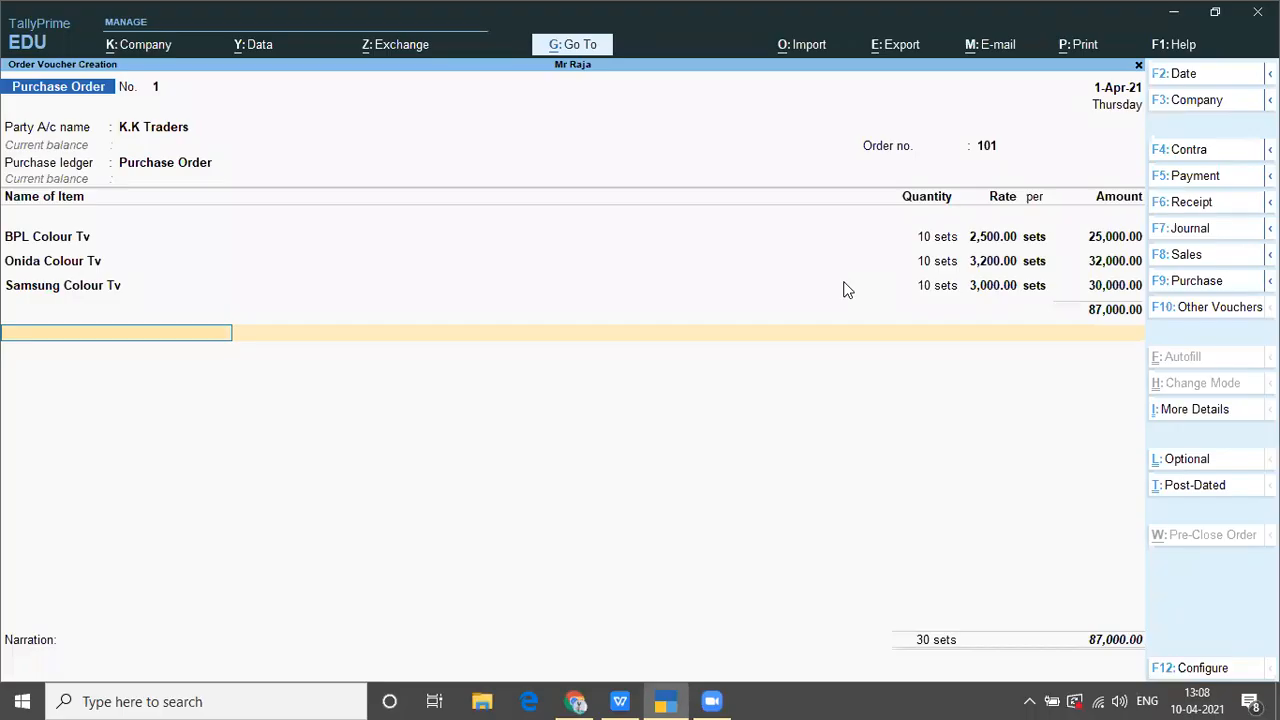
key("Return")
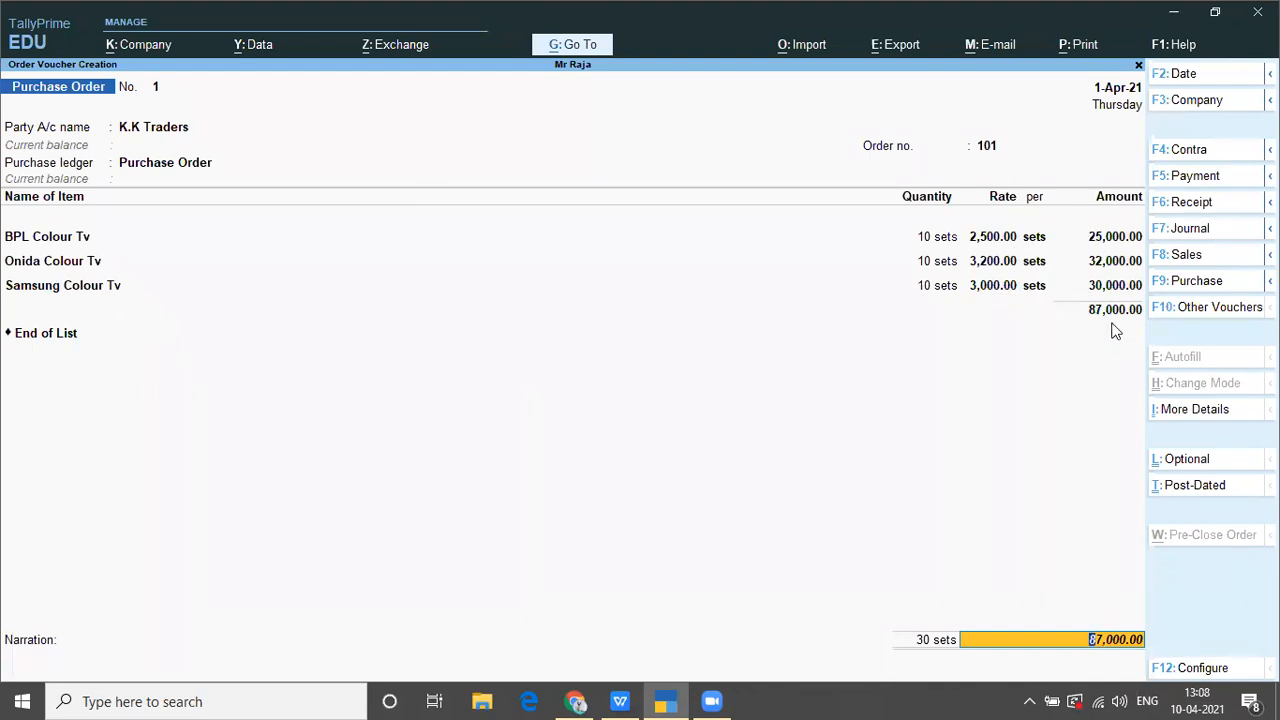
key("Return")
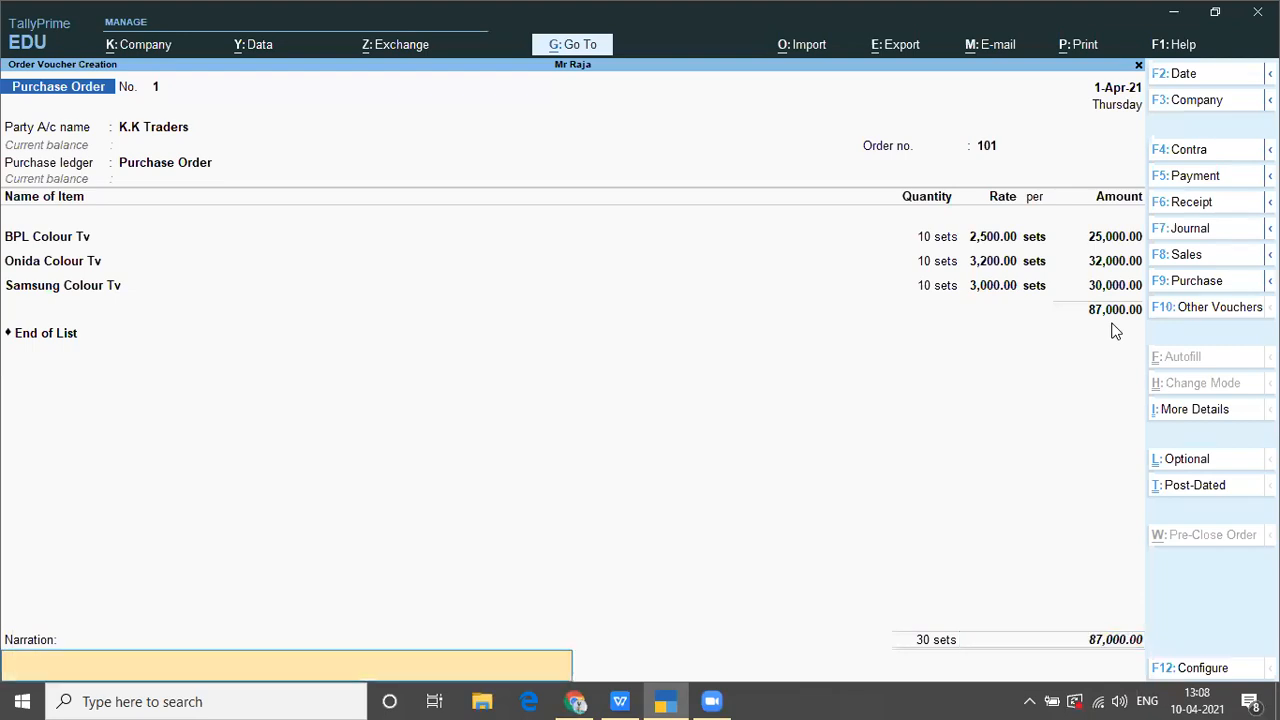
key("Return")
key("Return")
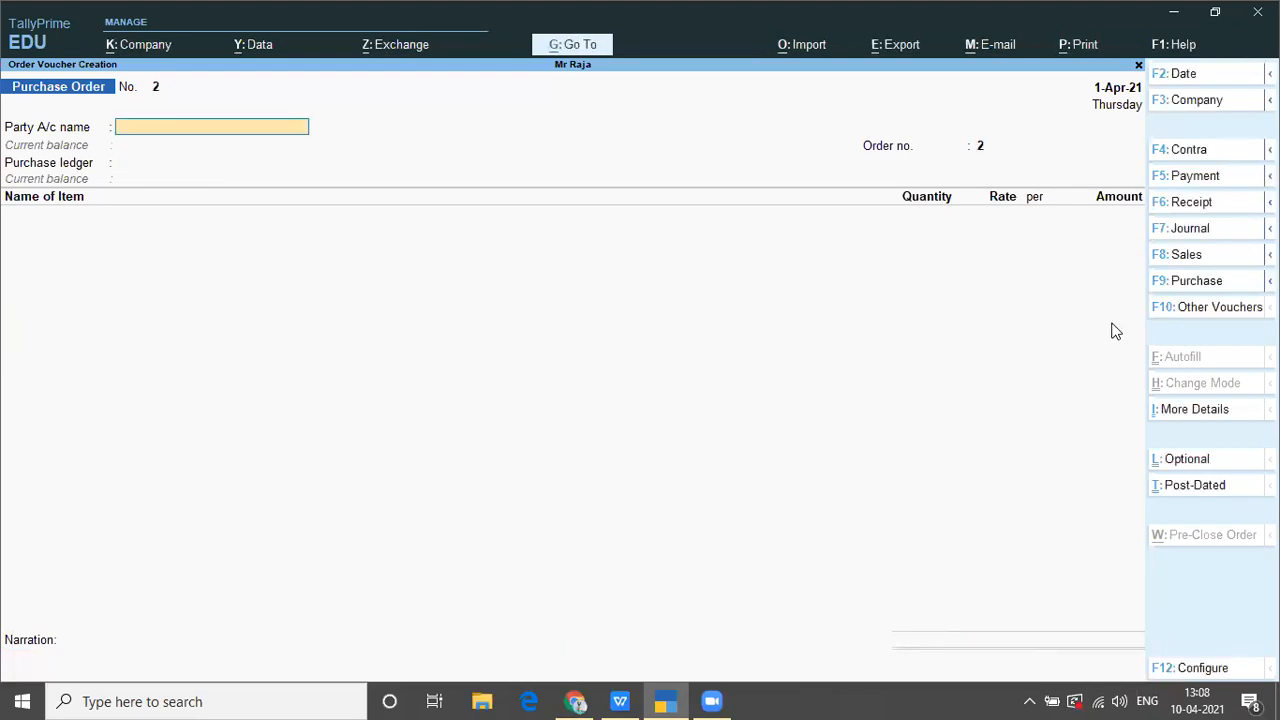
Step: Find the K.K Traders advance payment in the WPS Office exercise, and switch TallyPrime to a payment voucher
key("alt+Tab")
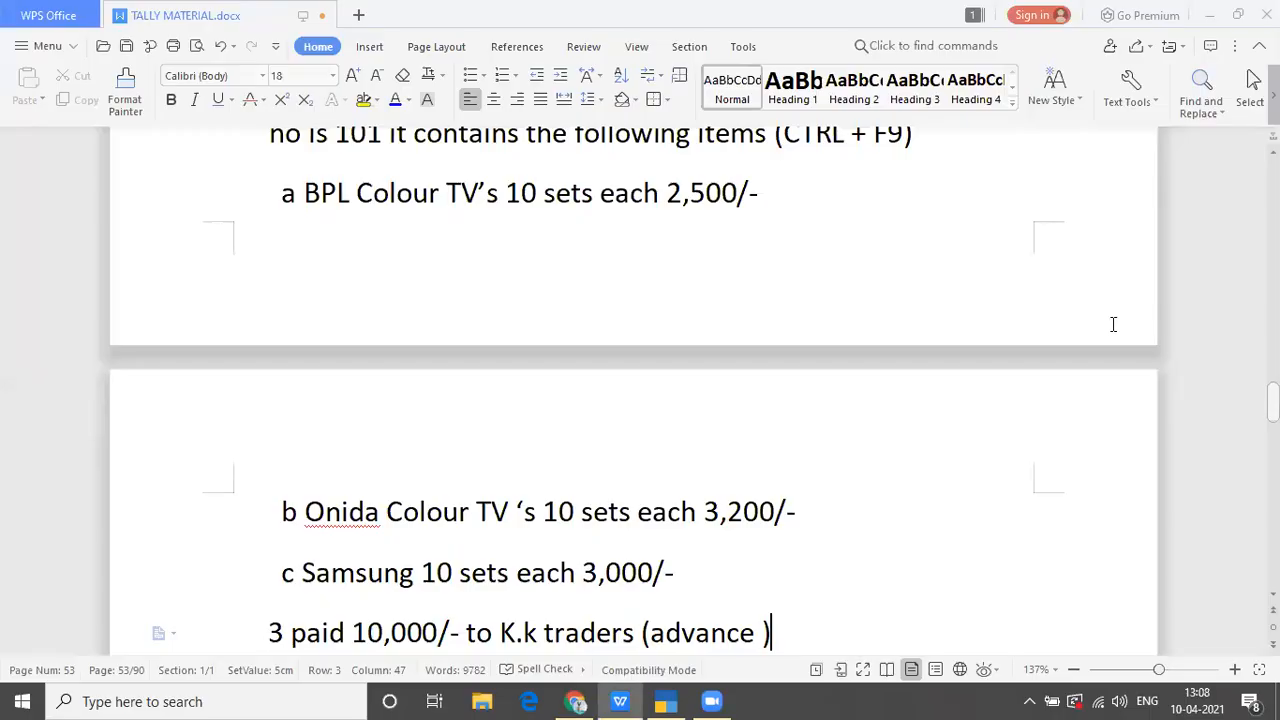
scroll(1112, 324, "down", 3)
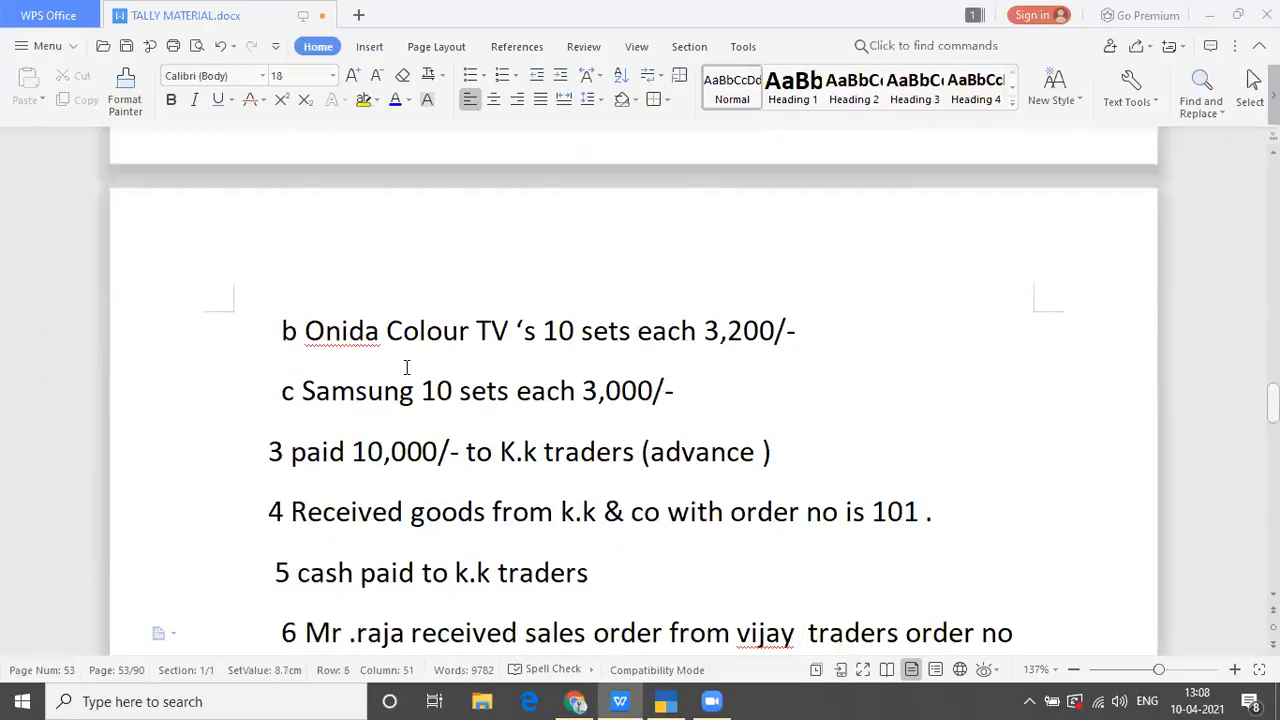
left_click_drag(291, 452, 812, 452)
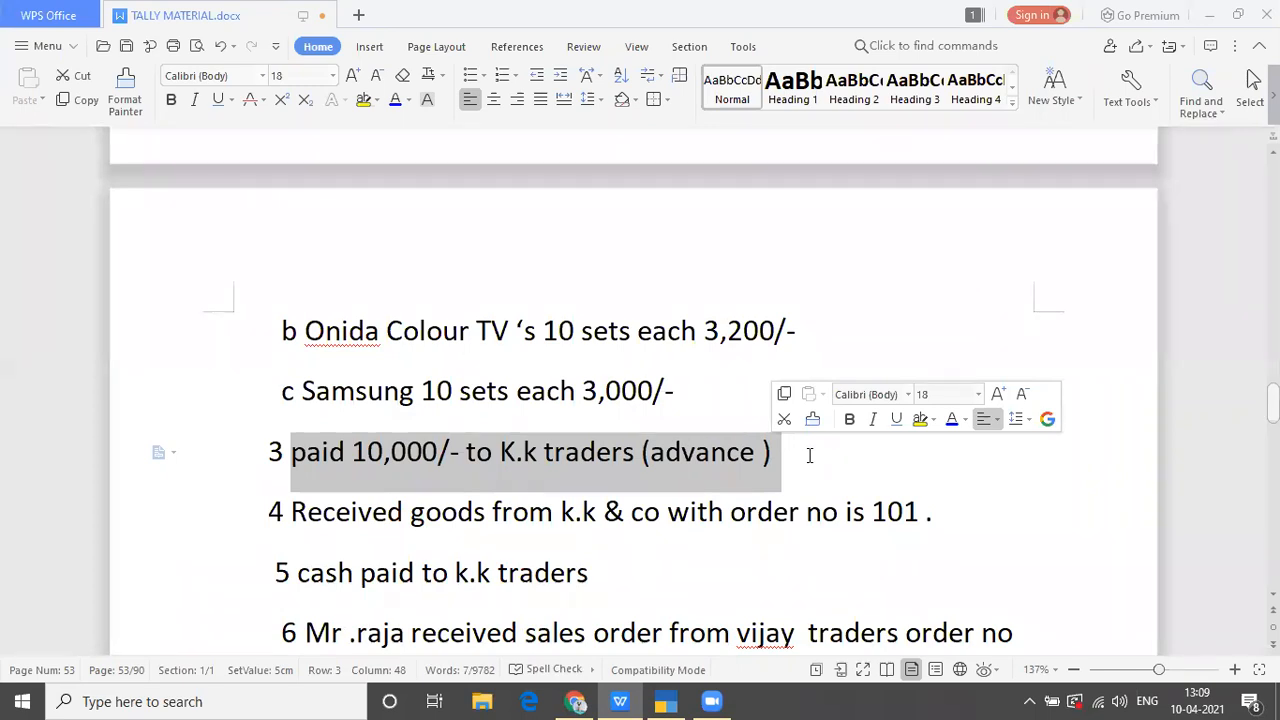
key("alt+Tab")
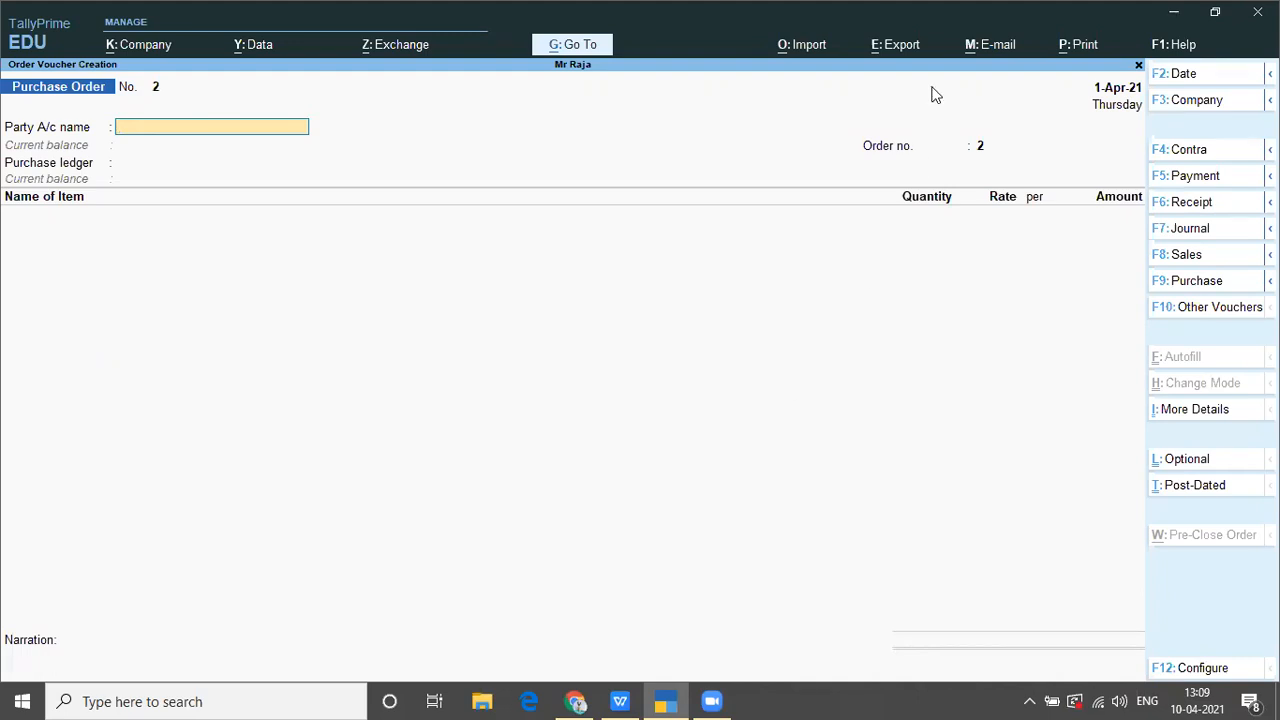
key("F2")
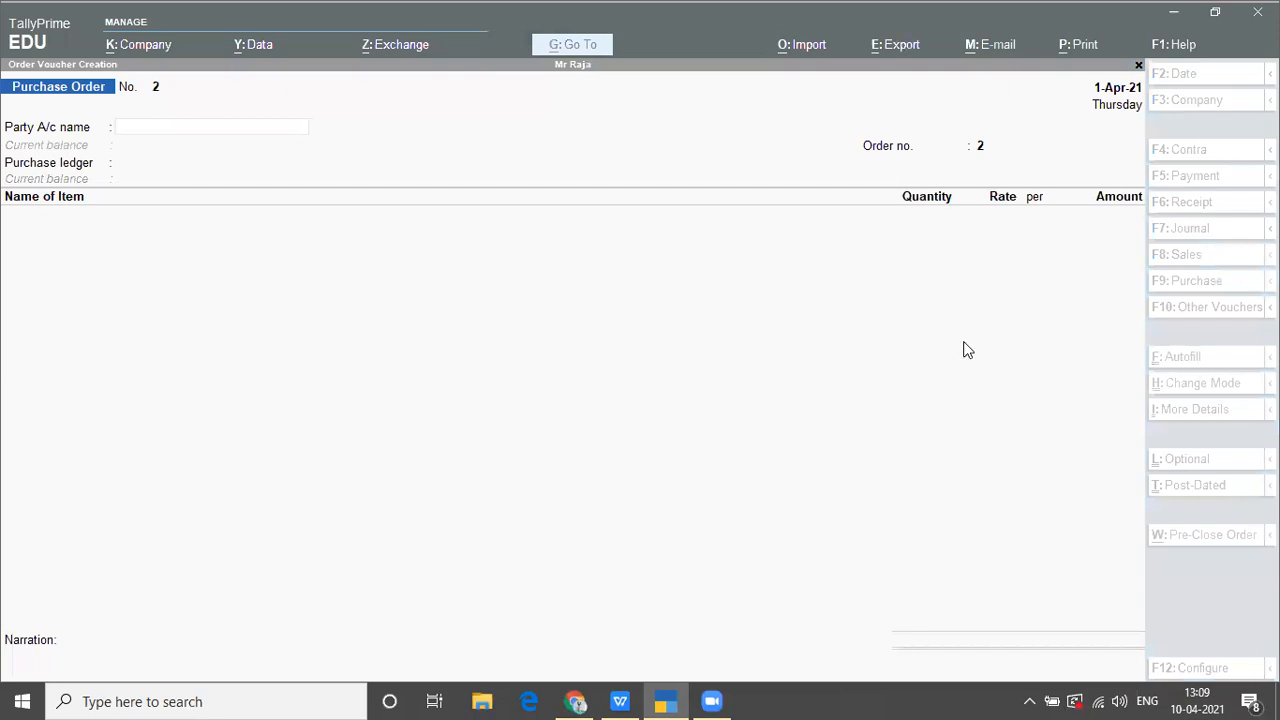
left_click(212, 231)
key("F5")
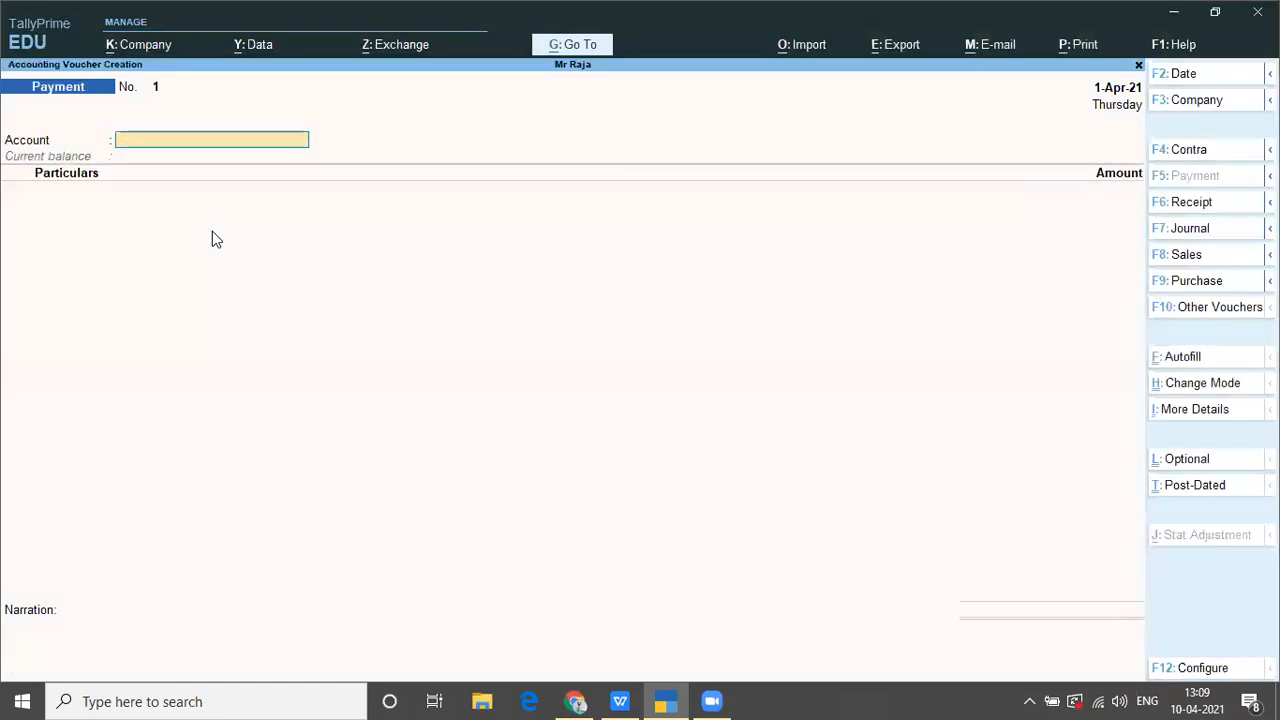
Step: Pay K.K Traders 10,000 from the Cash account in the payment voucher, checking the amount in the WPS Office exercise
type("Cas")
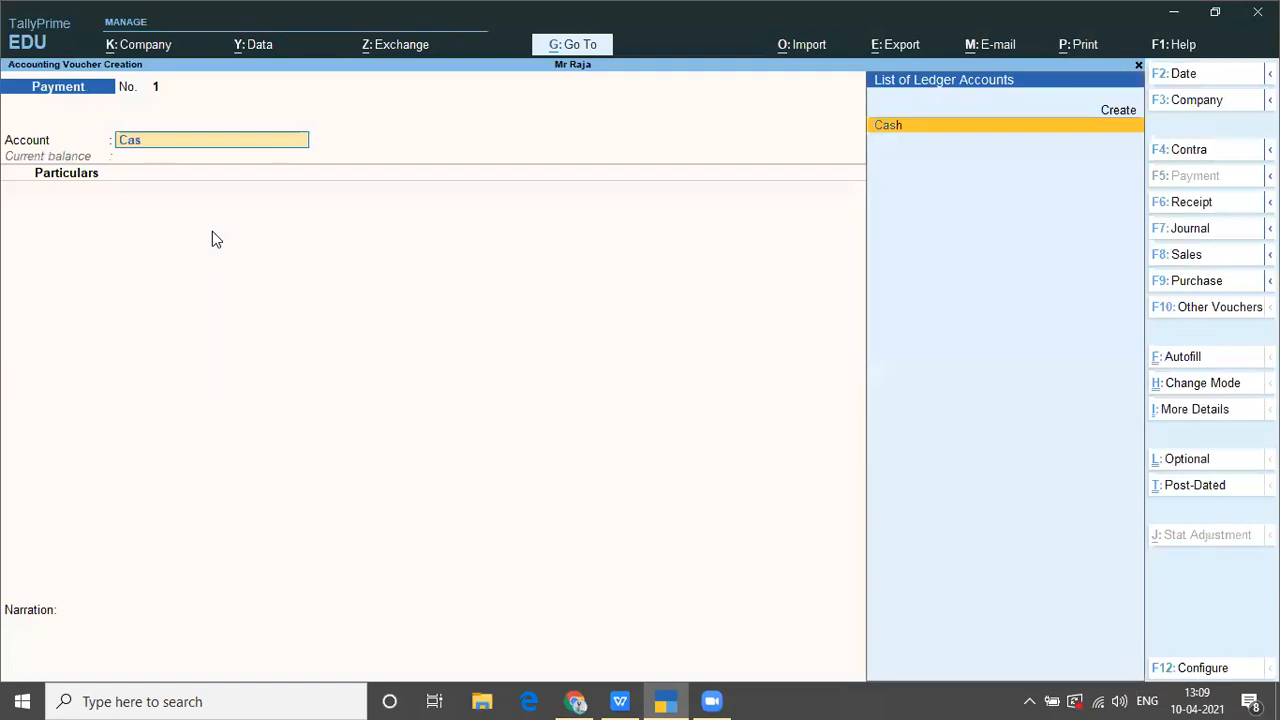
key("Return")
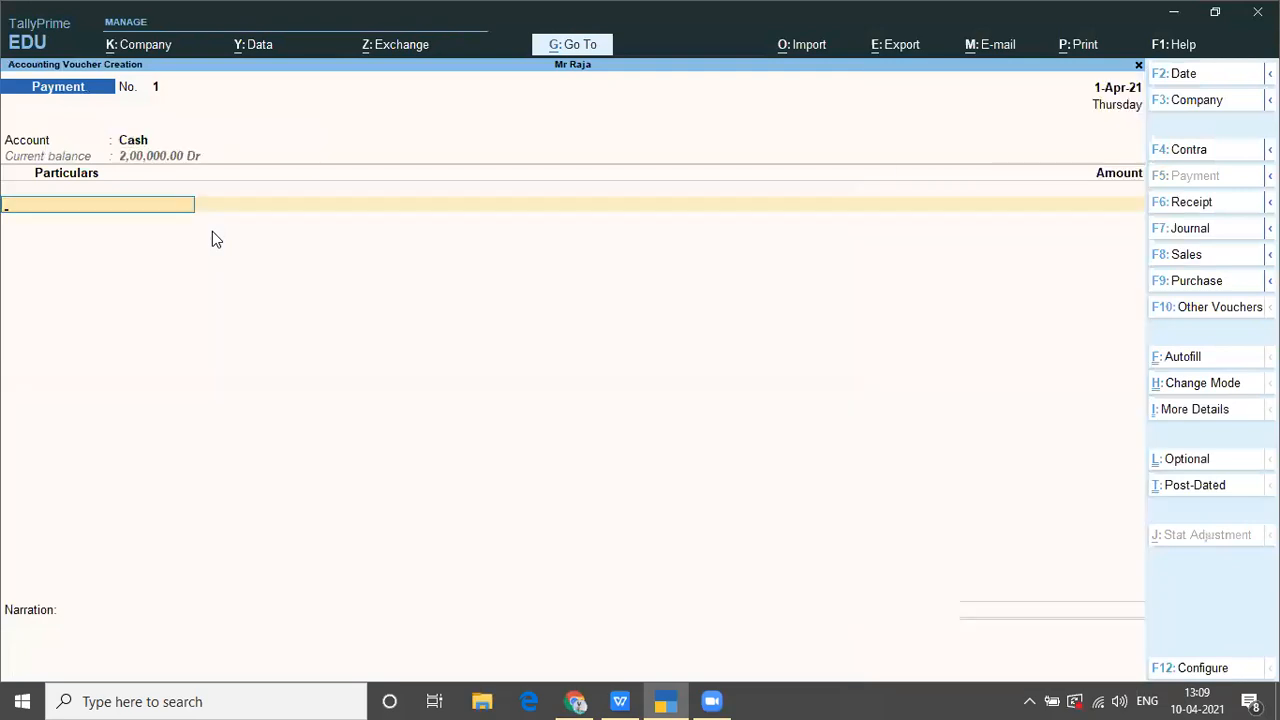
type("K")
key("Return")
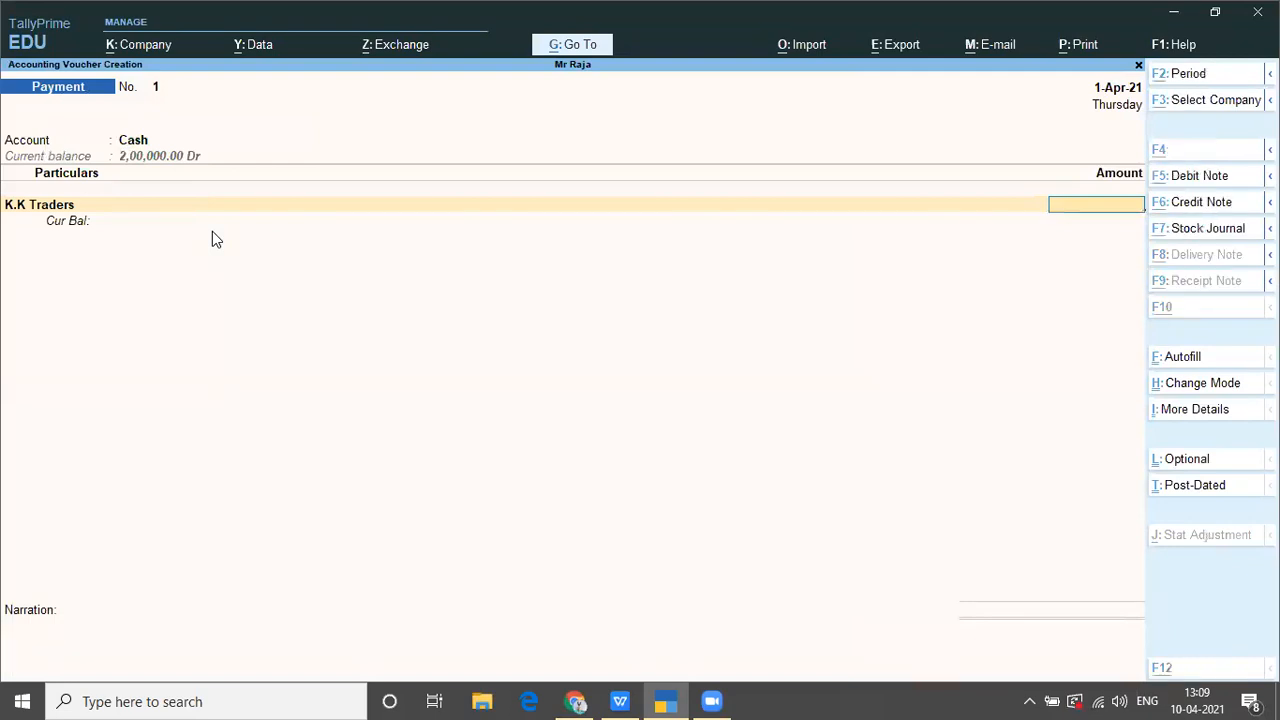
key("alt+Tab")
key("alt+Tab")
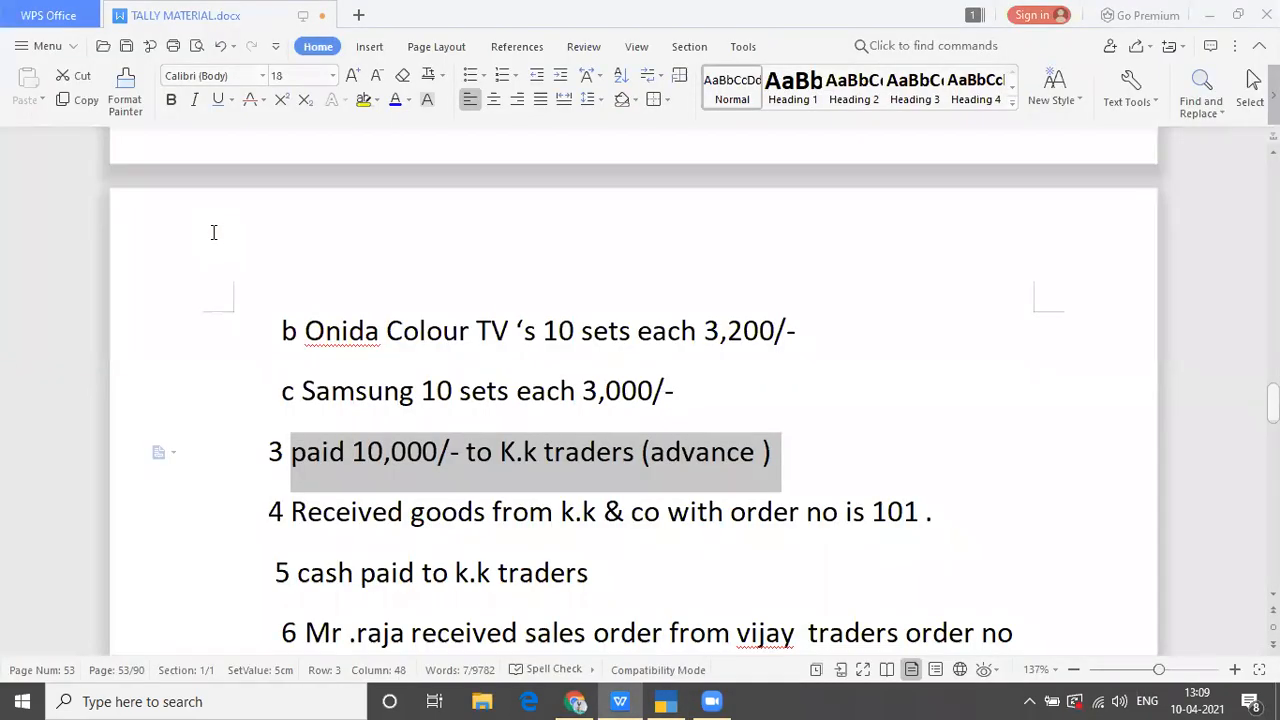
key("alt+Tab")
type("1")
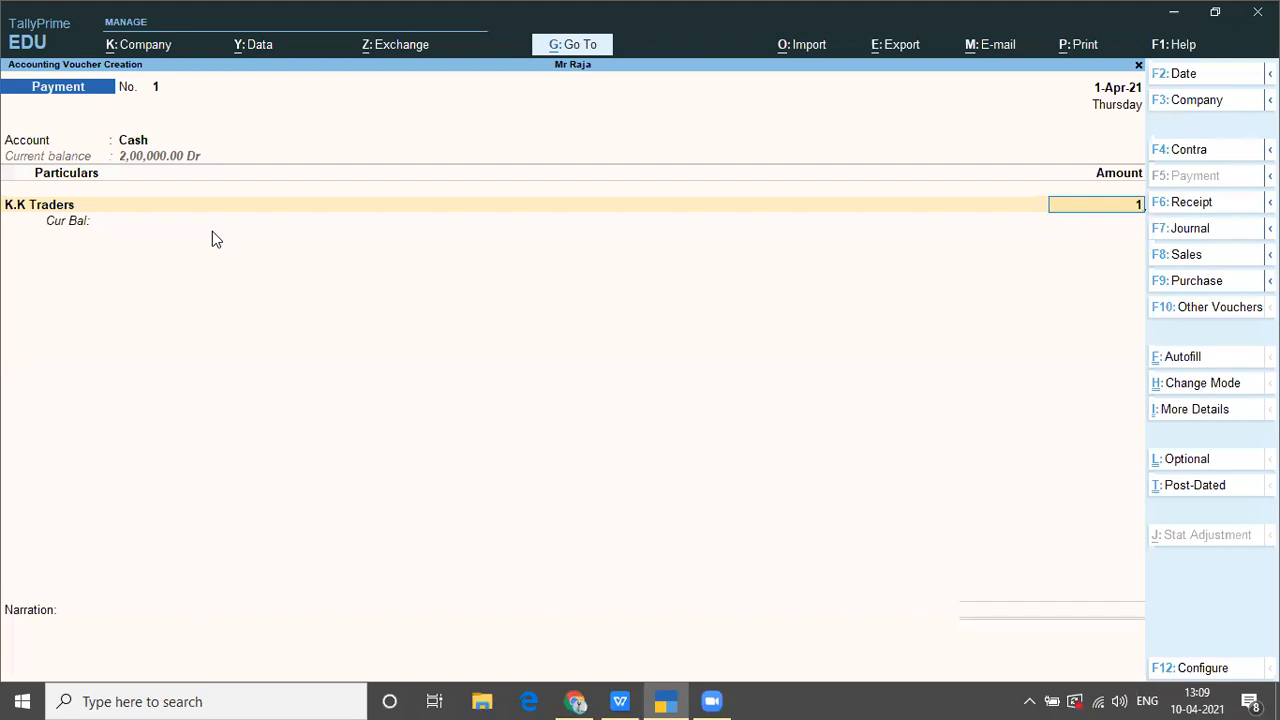
type("0,000")
Step: Allocate the 10,000 debit to K.K Traders as On Account and save the payment voucher without a narration
key("Return")
key("Return")
key("Return")
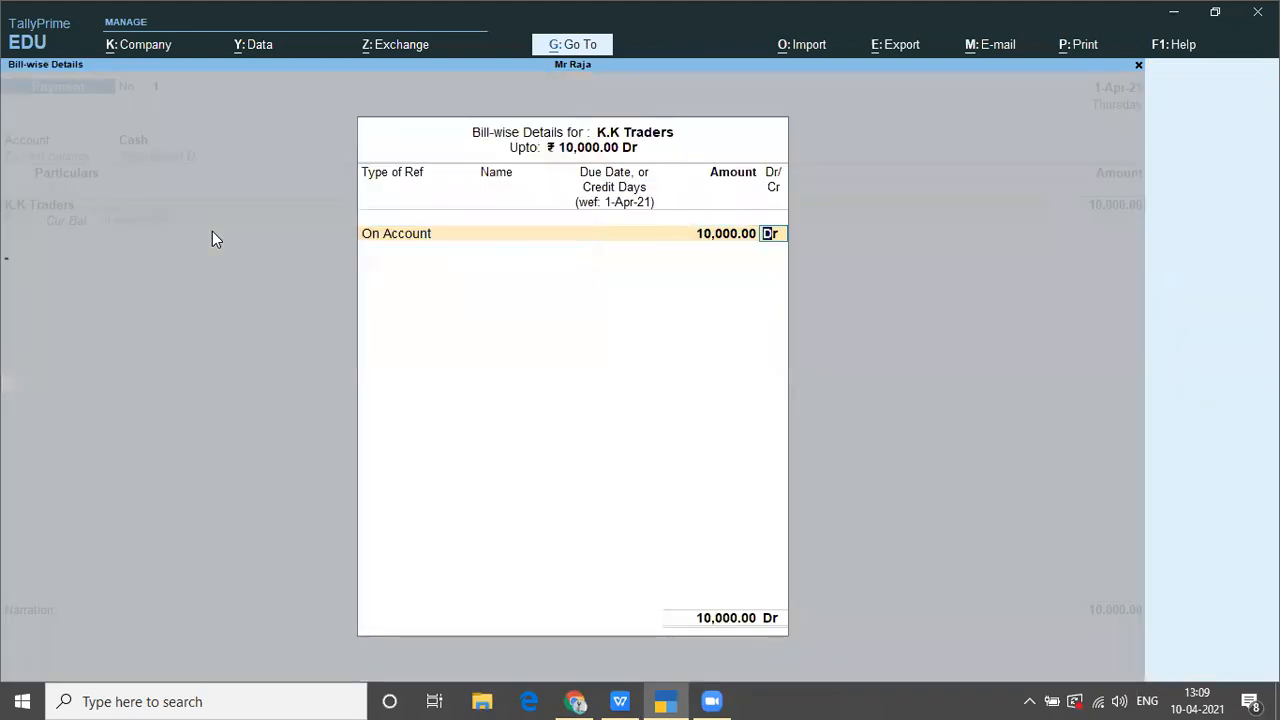
key("Return")
key("Return")
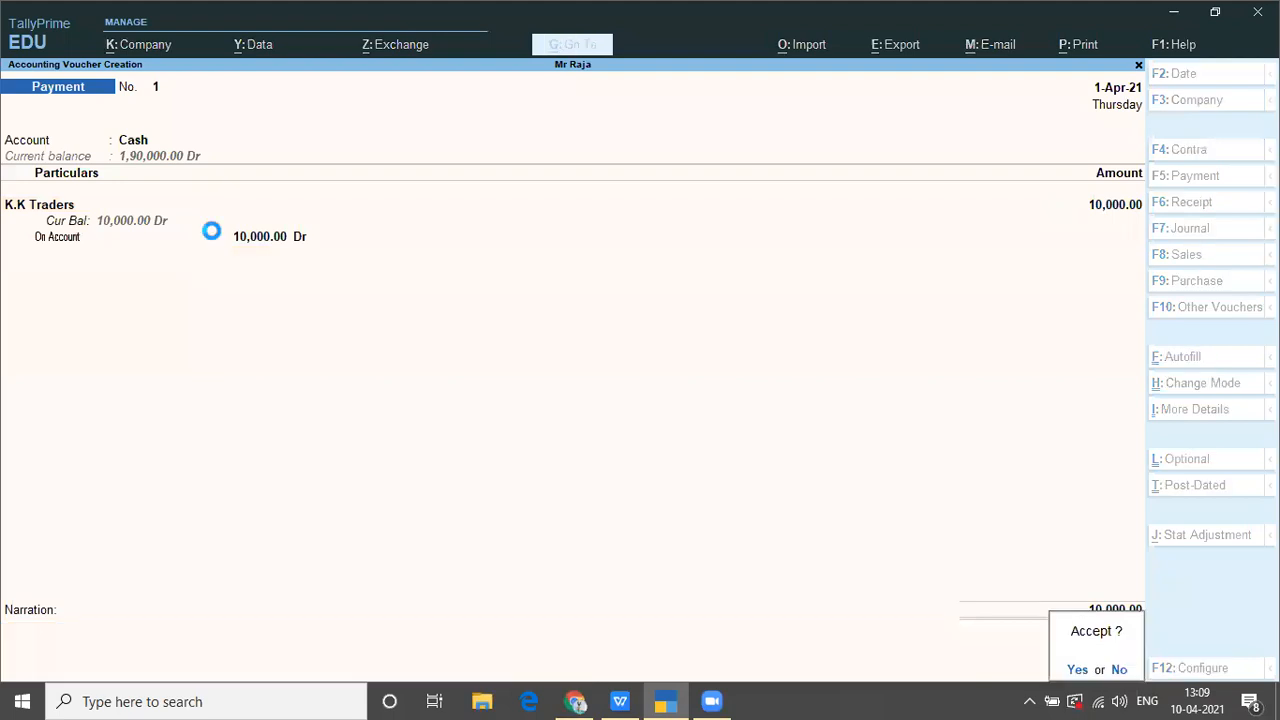
key("Return")
Step: Check the goods-received entry for order 101 in the WPS Office exercise, and switch TallyPrime to a purchase voucher
key("alt+Tab")
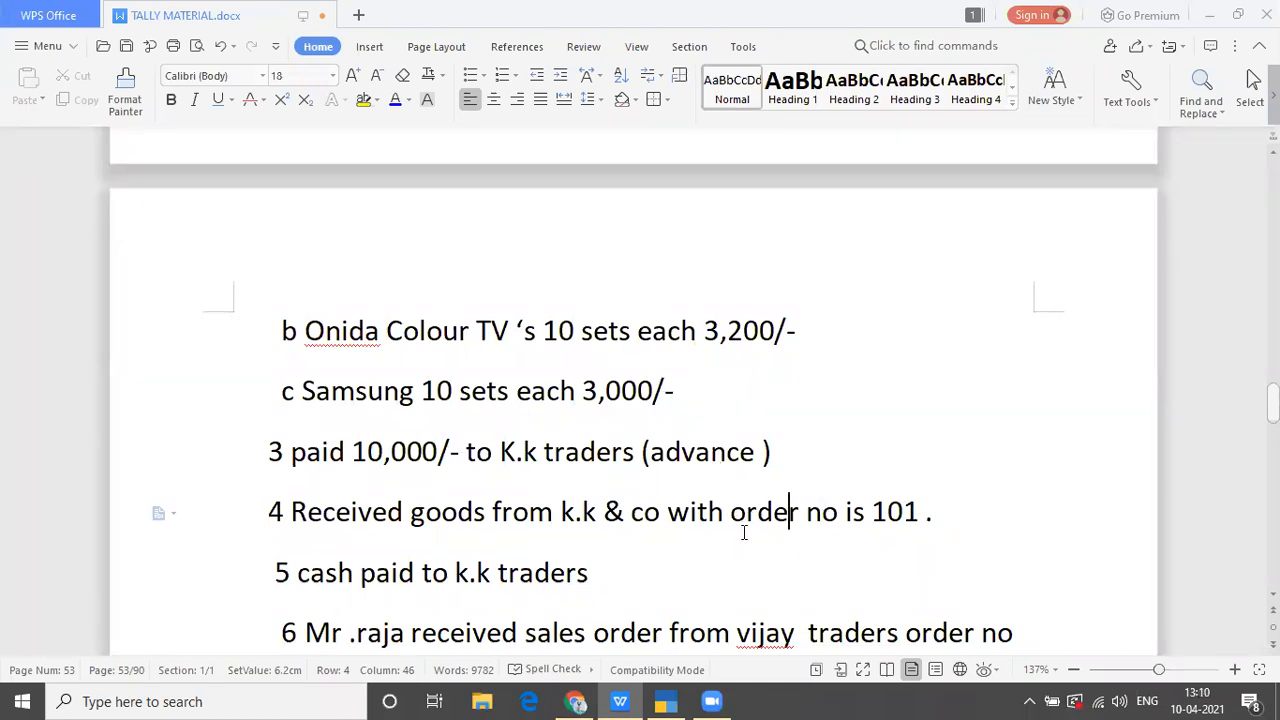
key("alt+Tab")
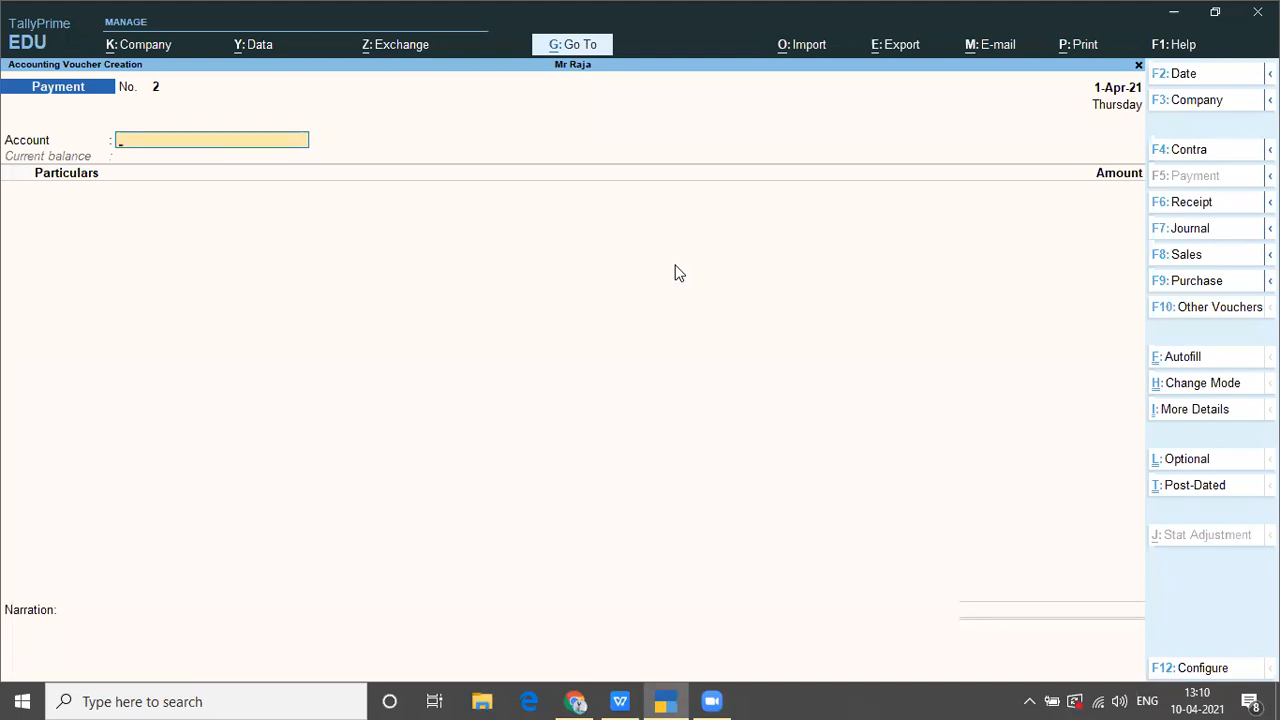
key("Escape")
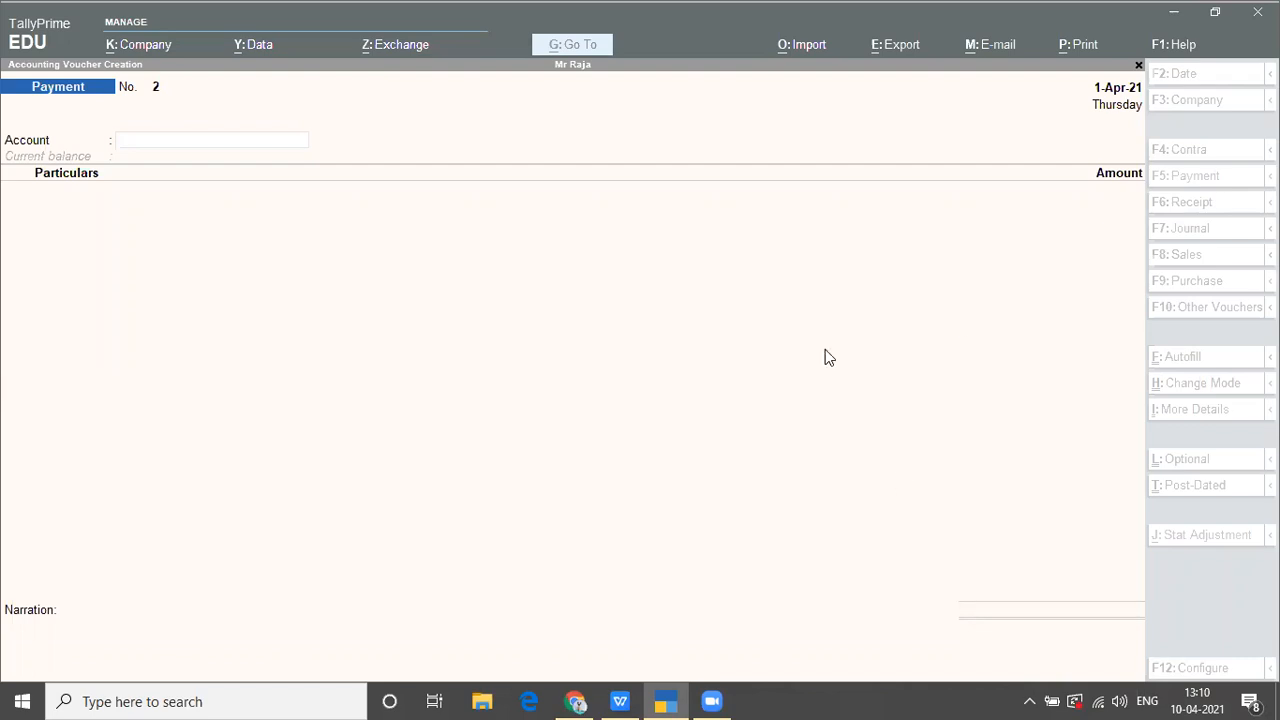
left_click(463, 267)
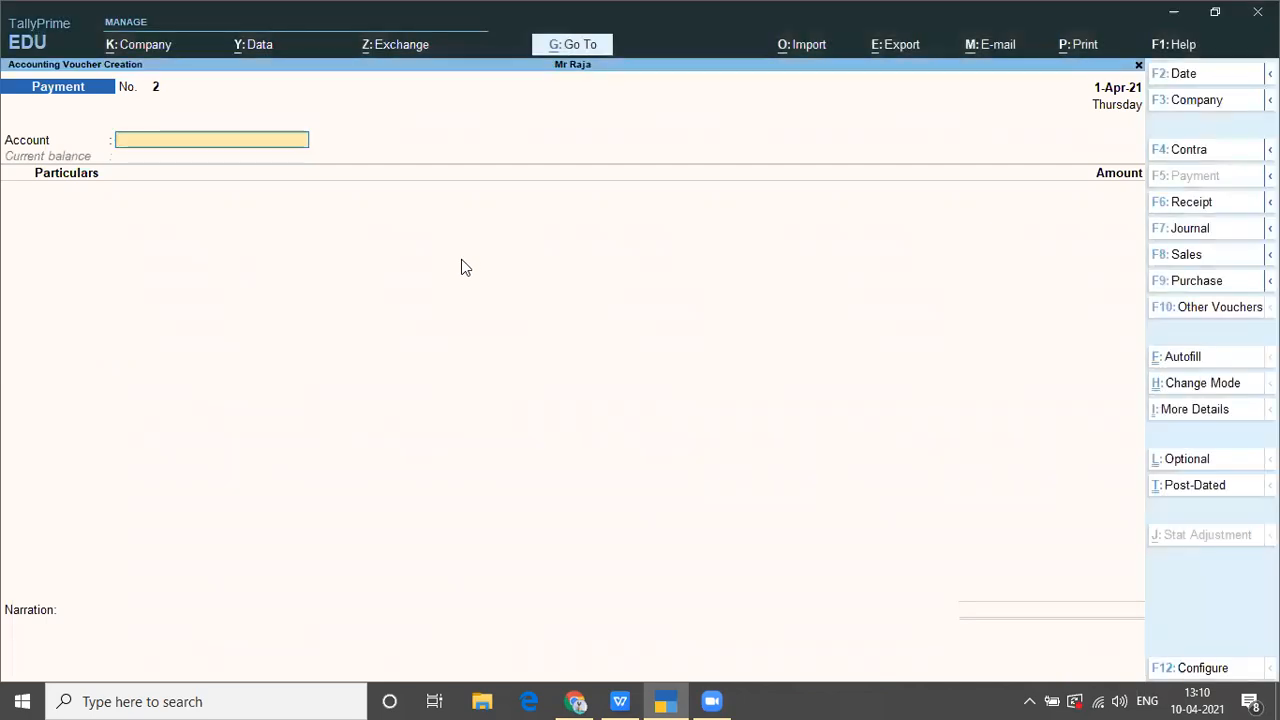
key("F9")
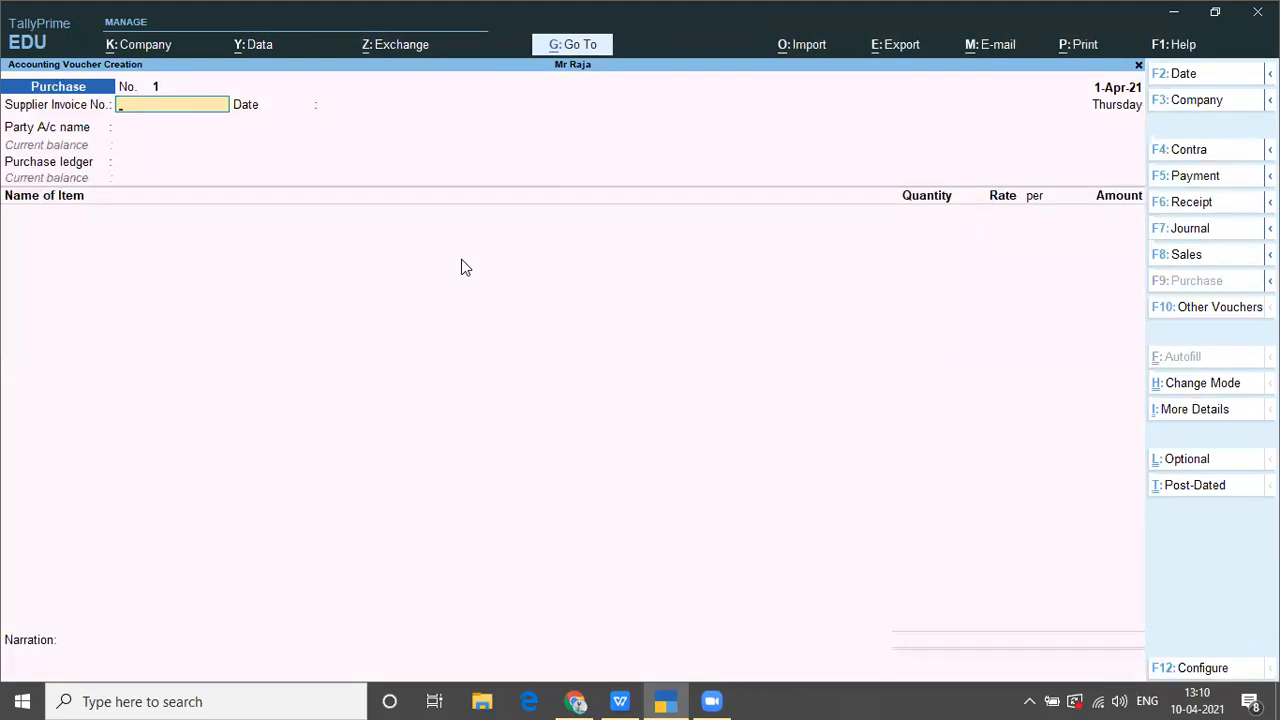
Step: Choose K.K Traders as the purchase voucher's party, leaving the supplier invoice number and receipt details blank
key("Return")
key("Return")
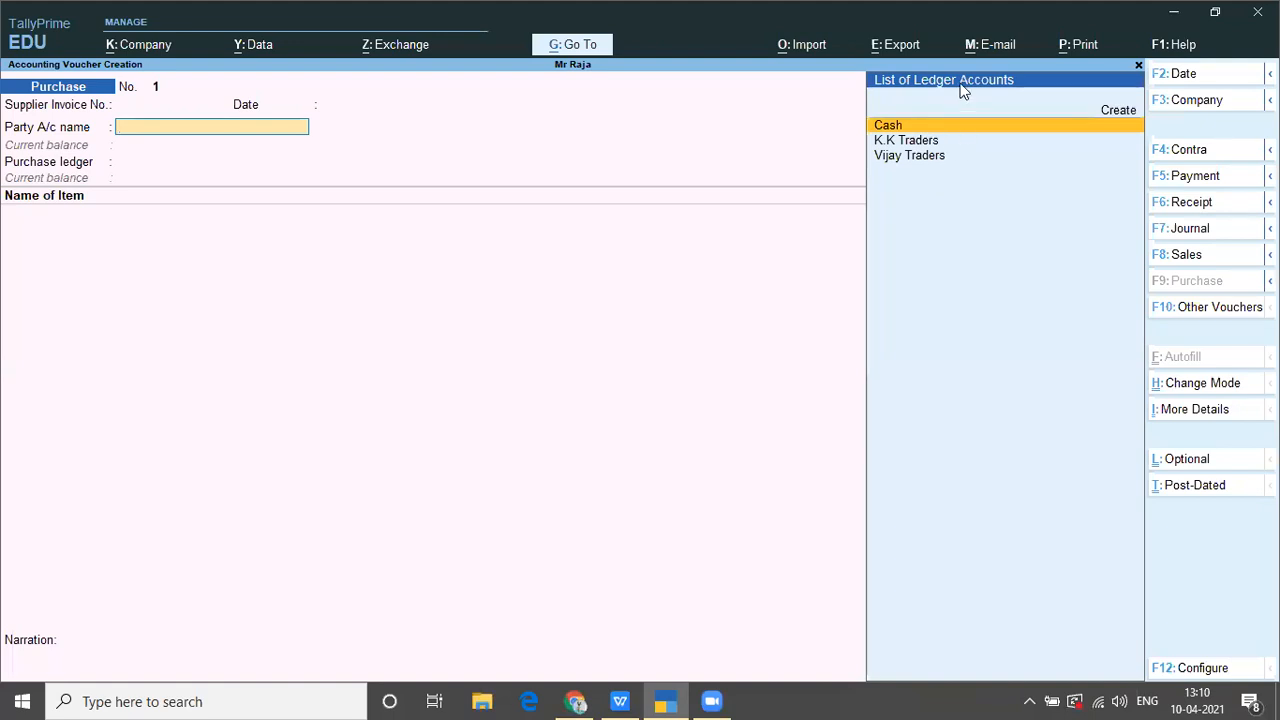
key("alt+c")
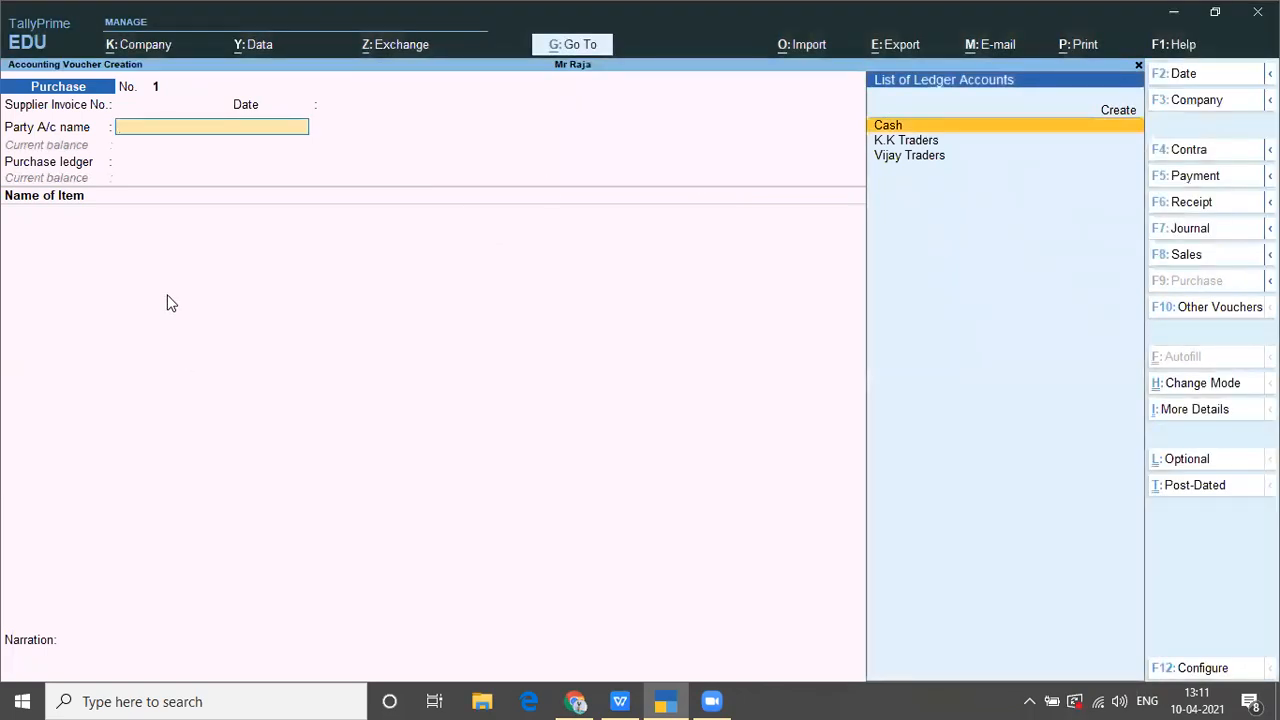
key("Down")
key("Return")
key("Return")
key("Return")
key("Return")
key("Return")
key("Return")
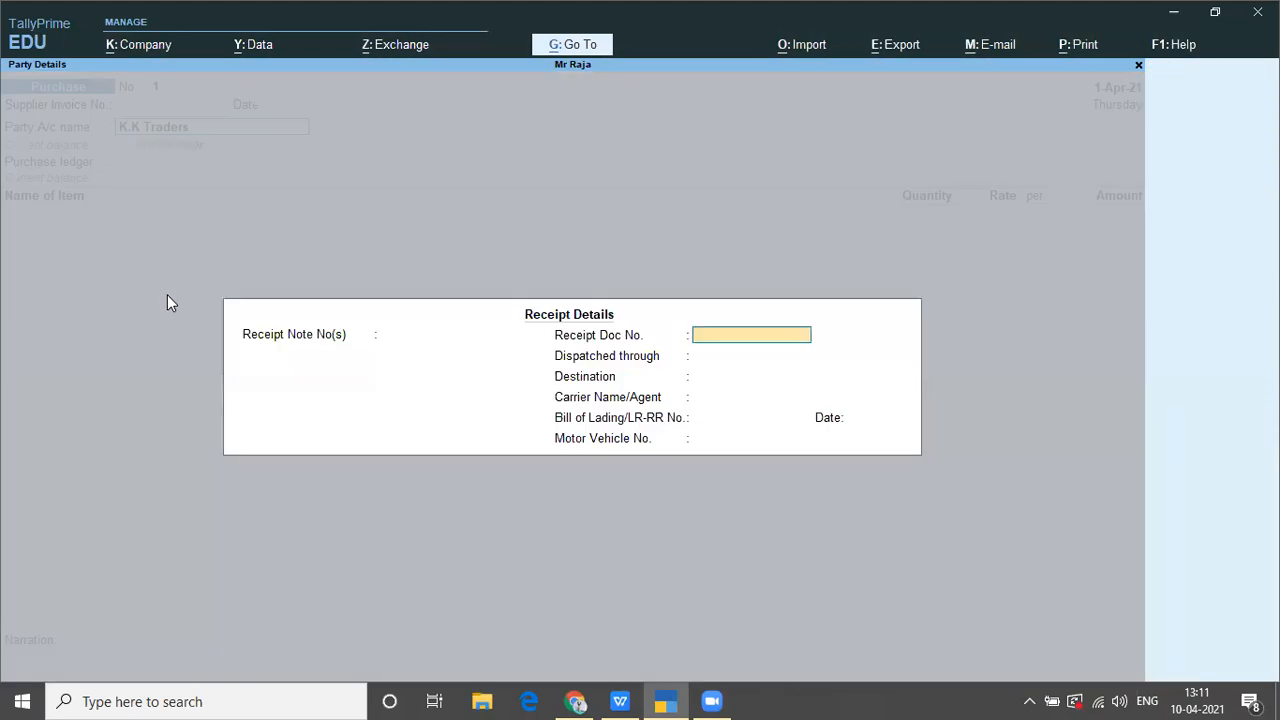
key("Return")
key("Return")
key("Return")
key("Return")
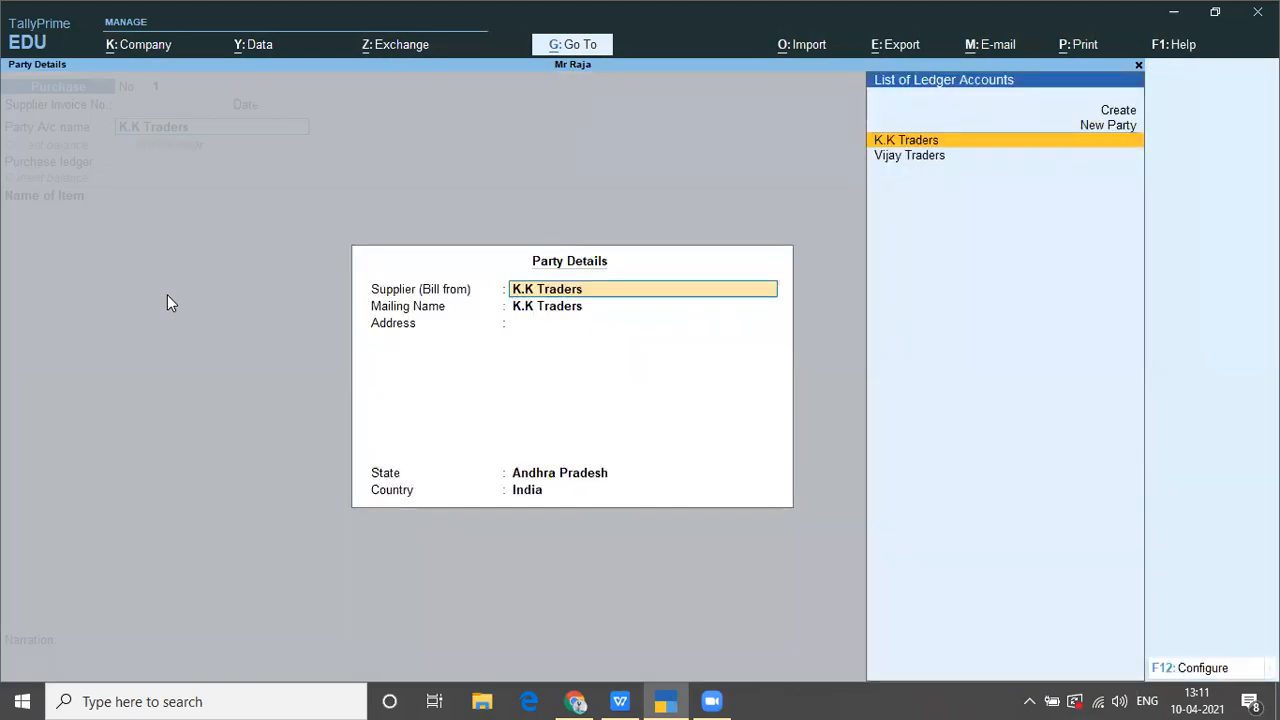
Step: Accept K.K Traders' default party details and set the purchase ledger to Purchases
key("Return")
key("Return")
key("Return")
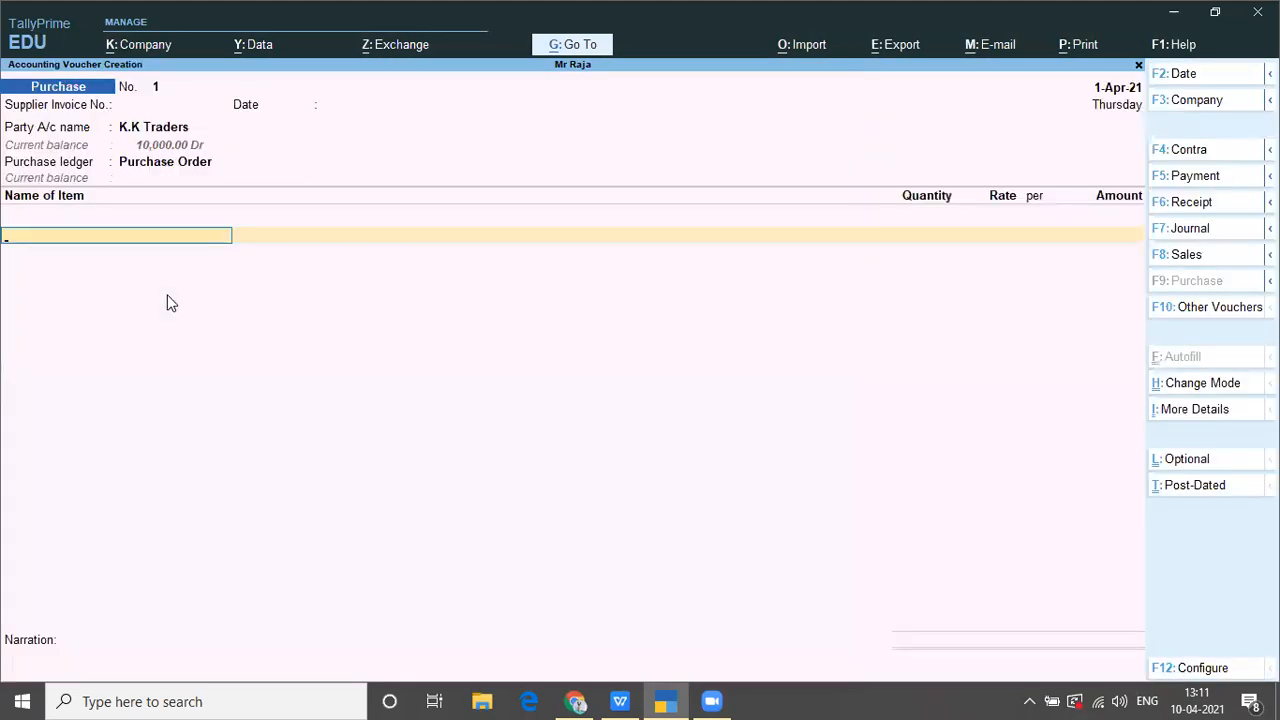
key("BackSpace")
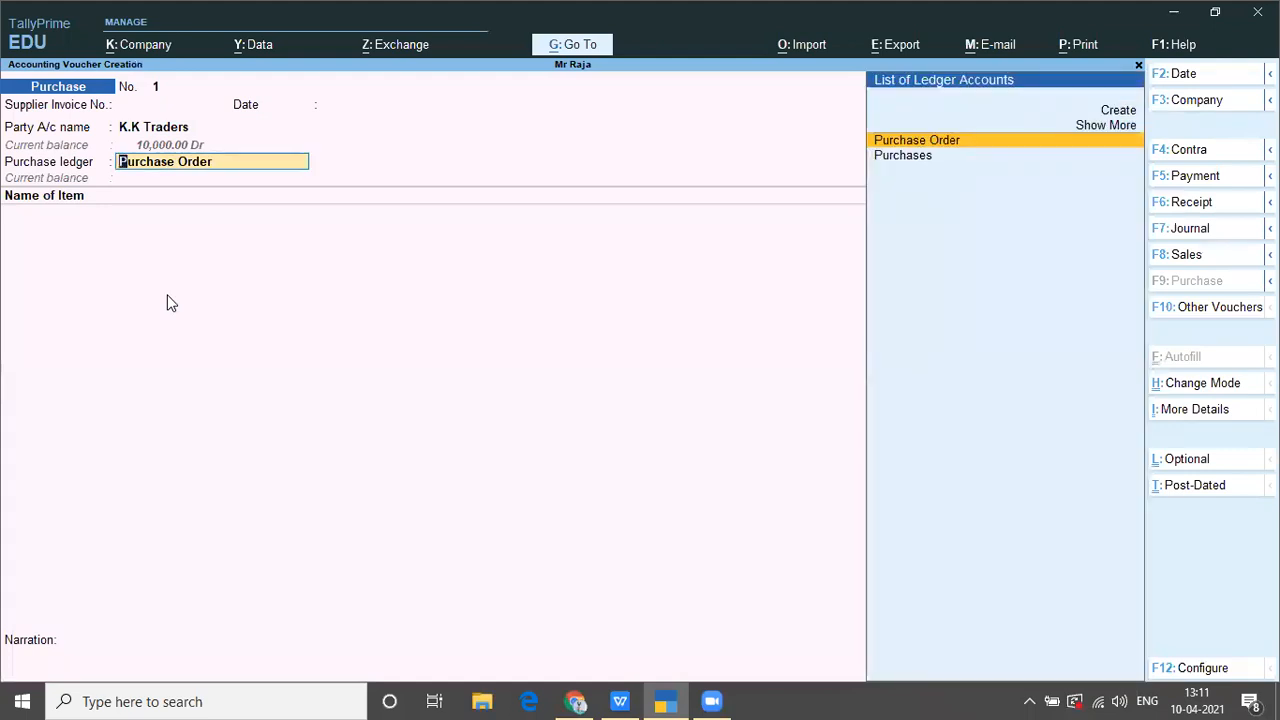
key("Down")
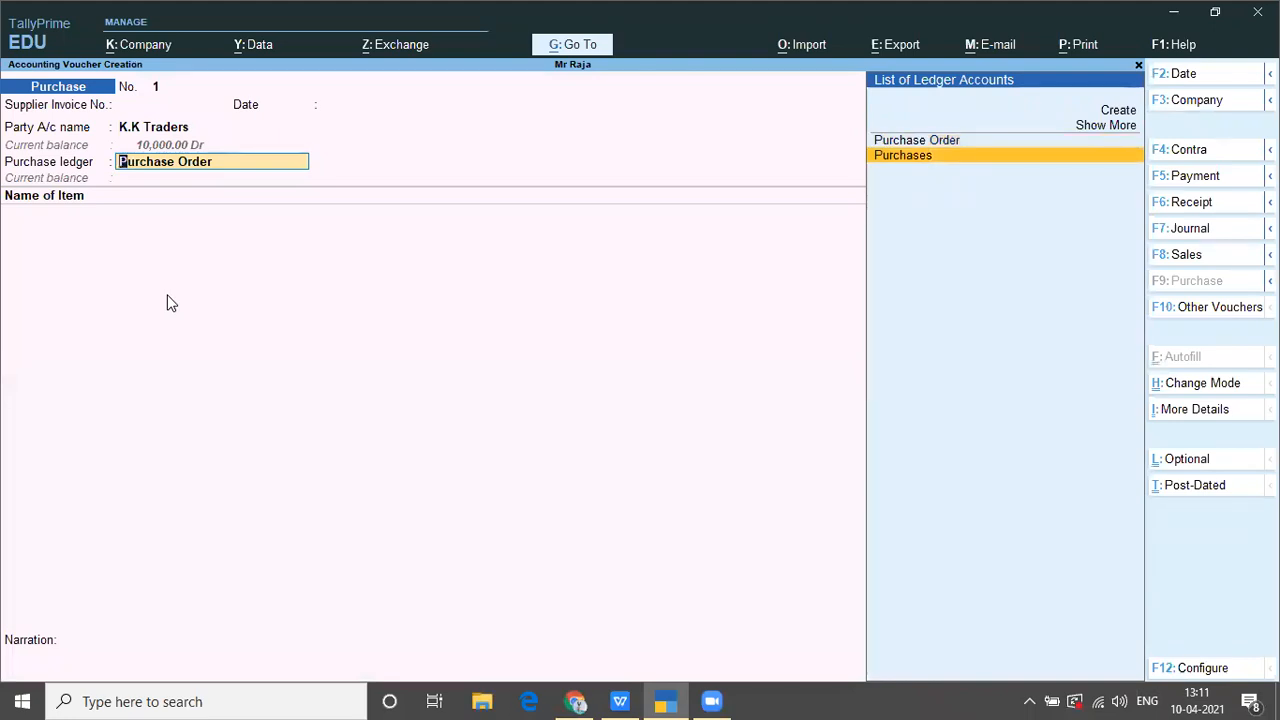
key("Return")
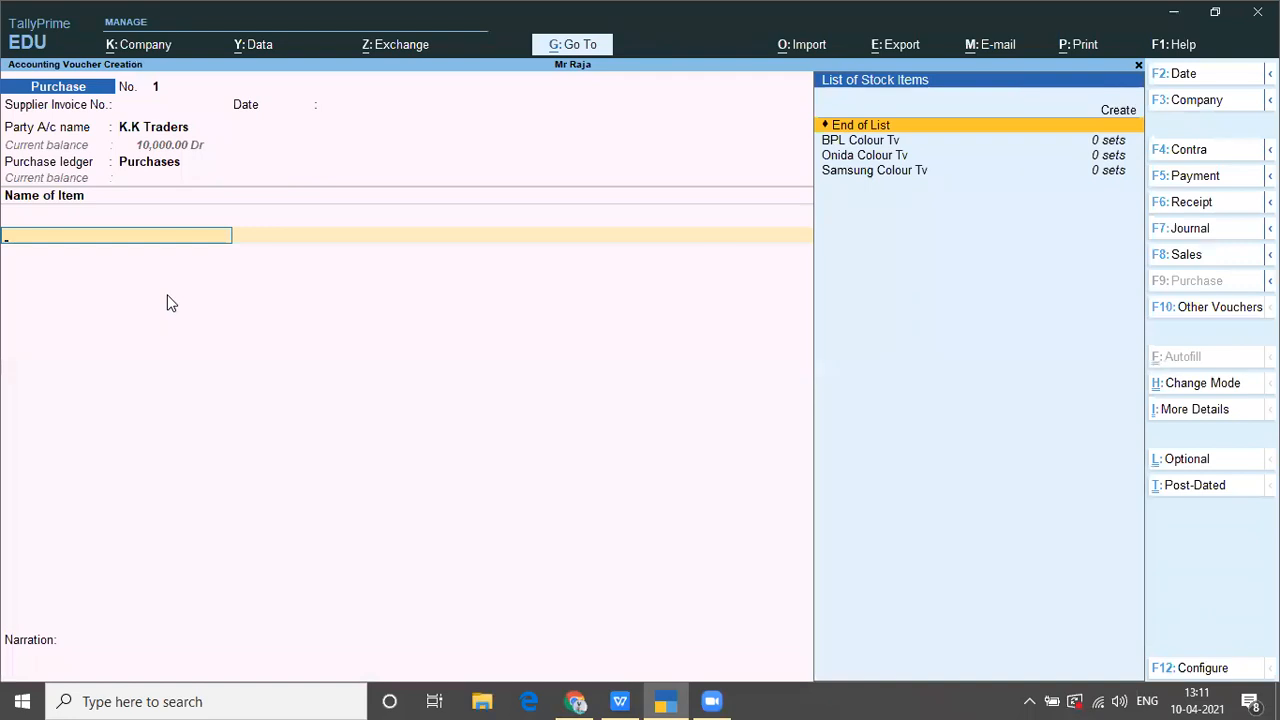
Step: Add BPL Colour Tv to the purchase voucher against order 101, with 10 sets at 2,500 each
type("B")
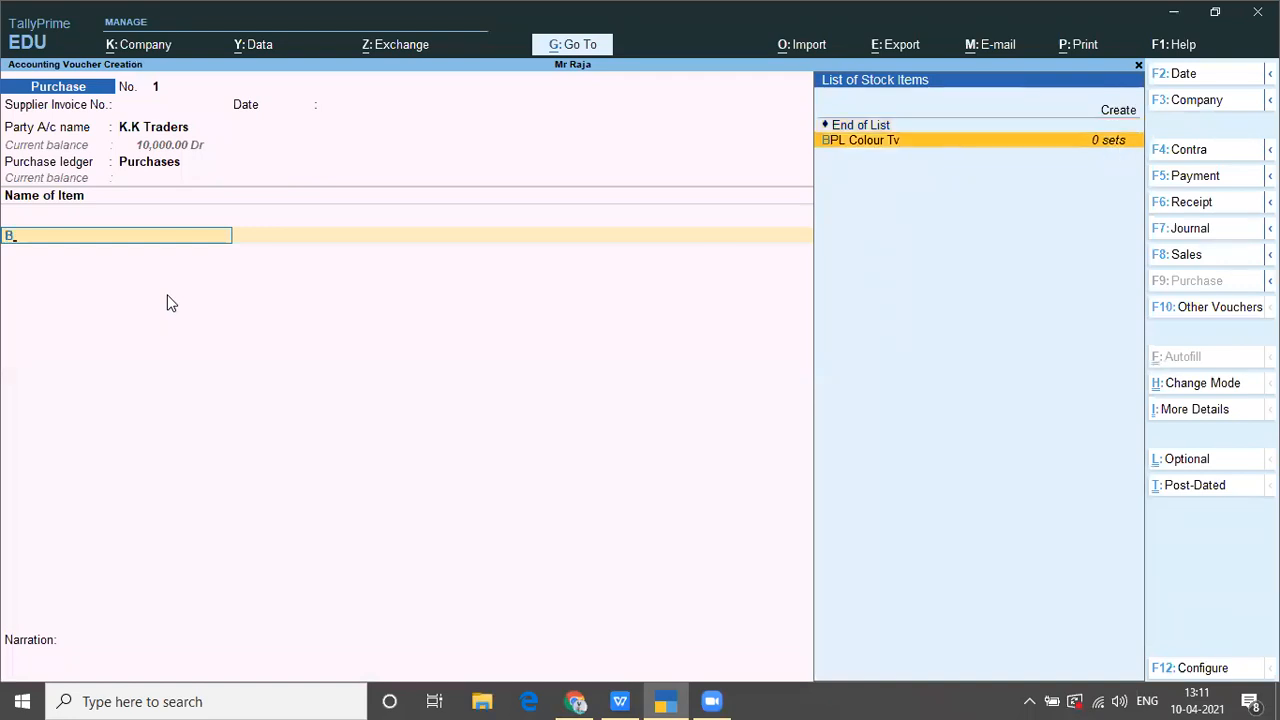
key("Return")
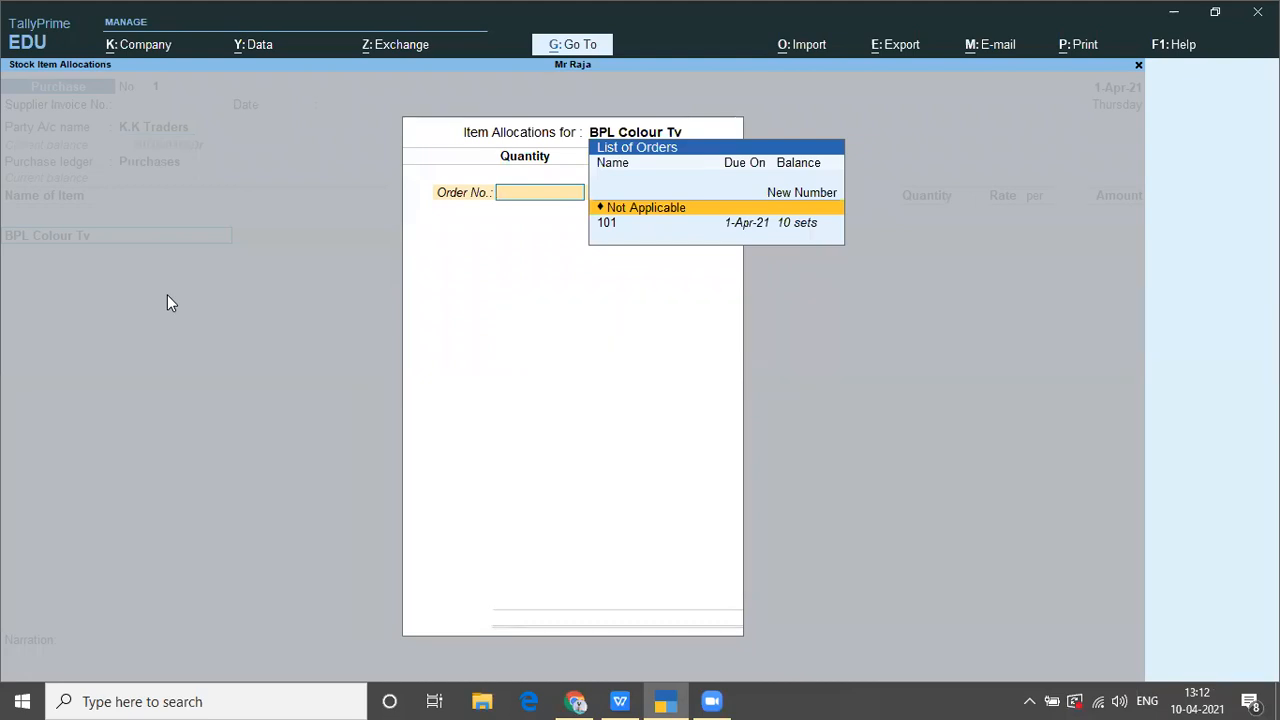
key("Down")
key("Return")
key("Return")
key("Return")
key("Return")
key("Return")
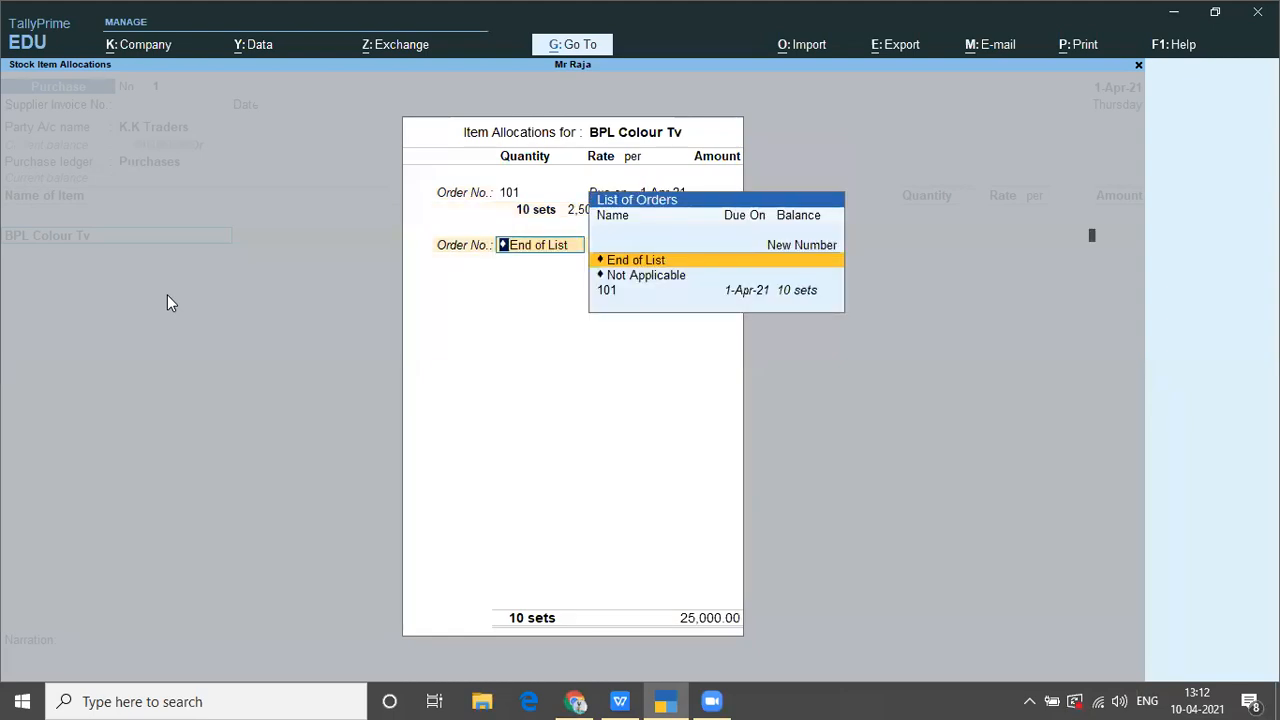
key("Return")
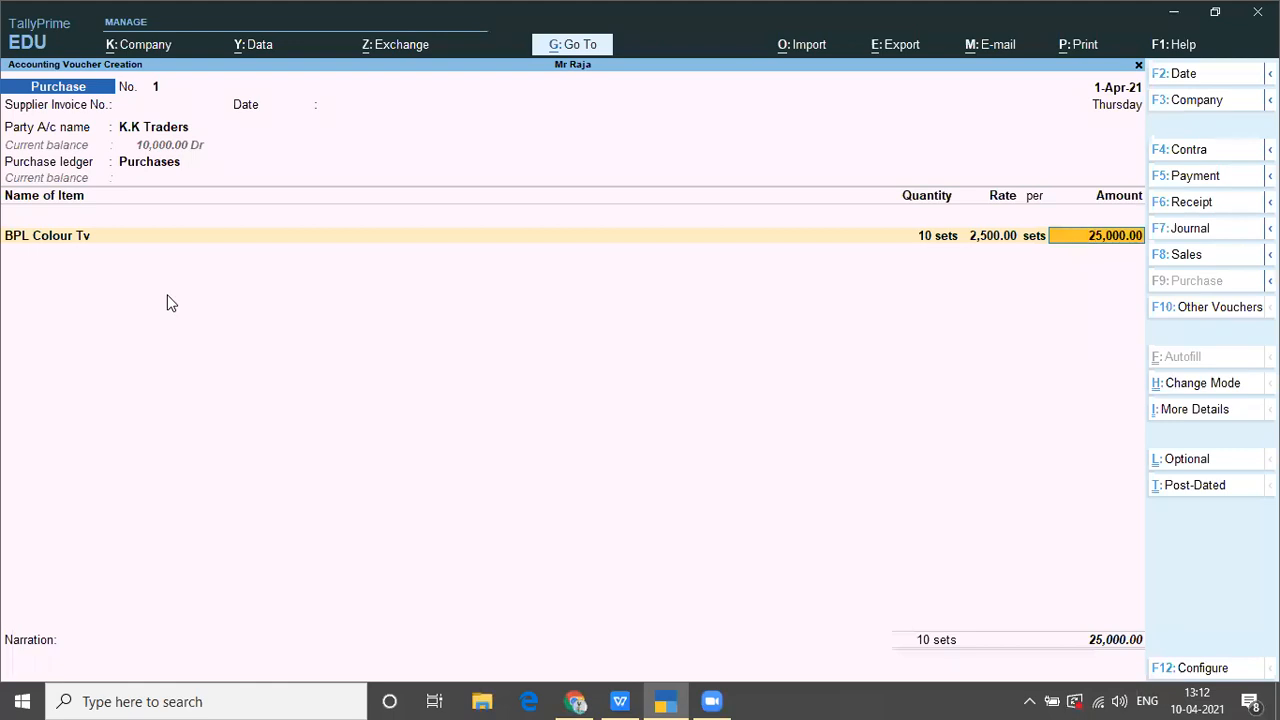
key("Return")
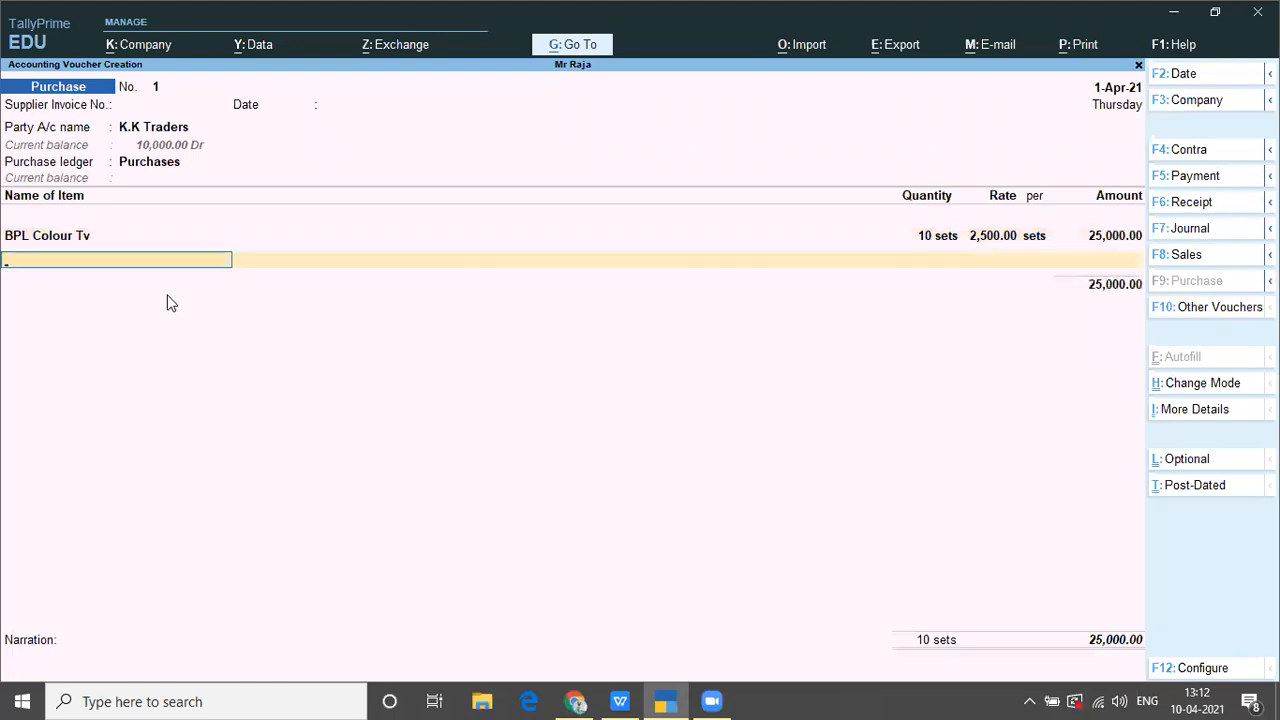
Step: Add Onida Colour Tv to the purchase voucher against order 101, with 10 sets at 3,200 each
type("O")
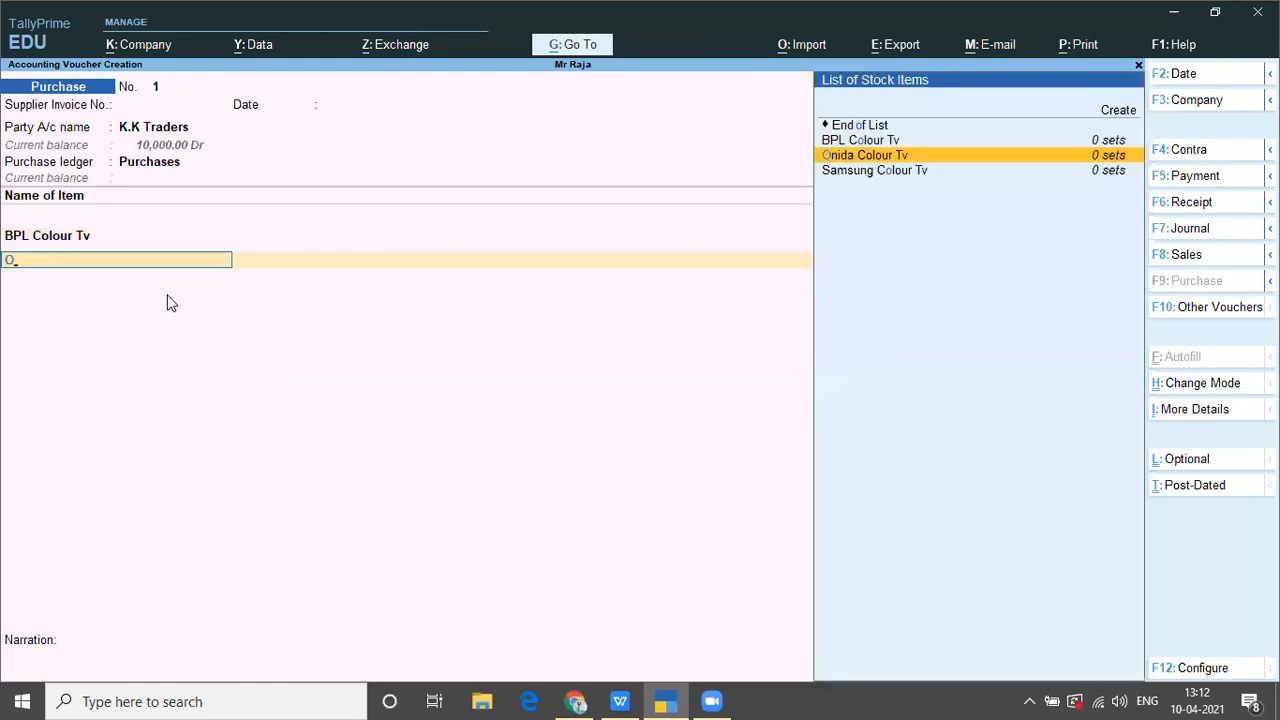
key("Return")
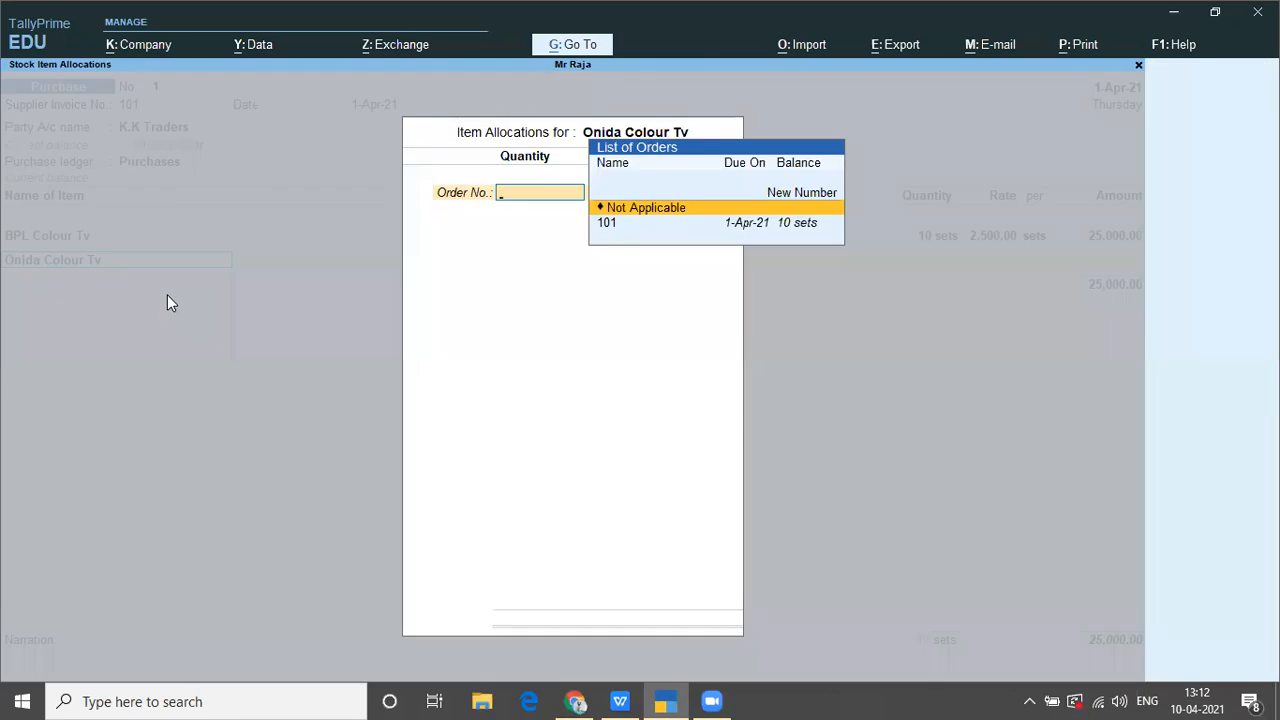
key("Down")
key("Return")
key("Return")
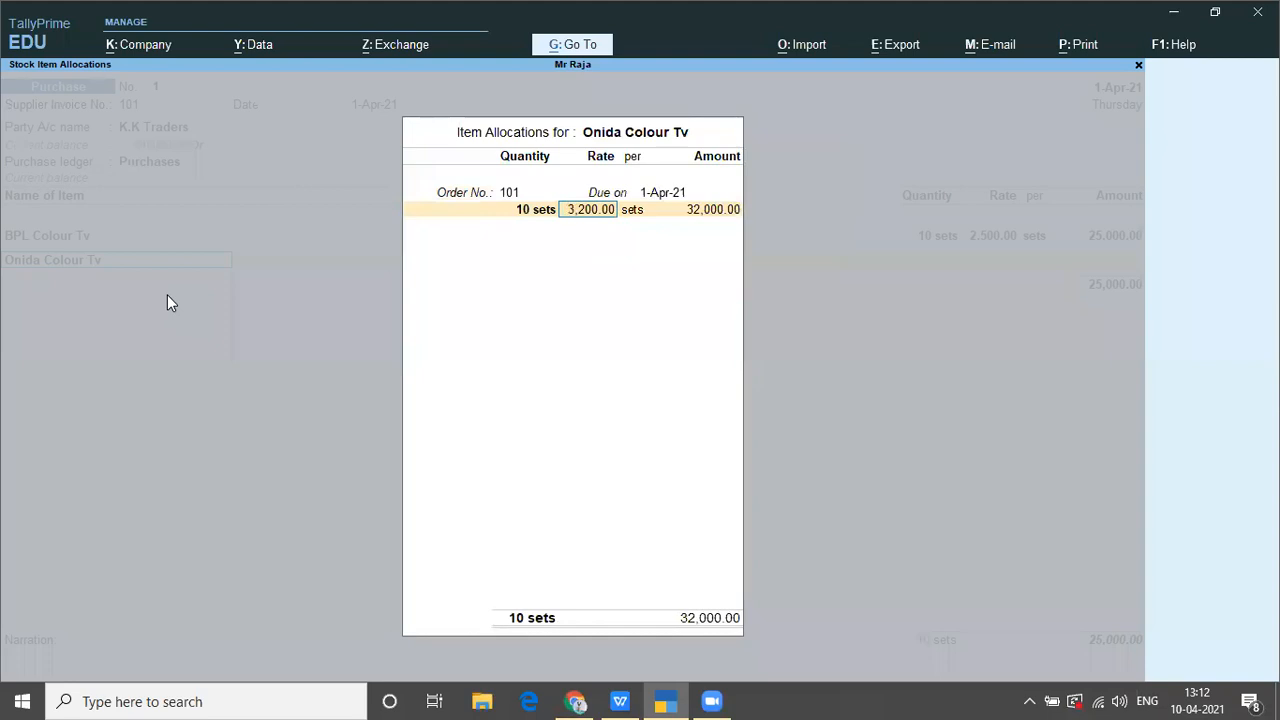
key("Return")
key("Return")
key("Return")
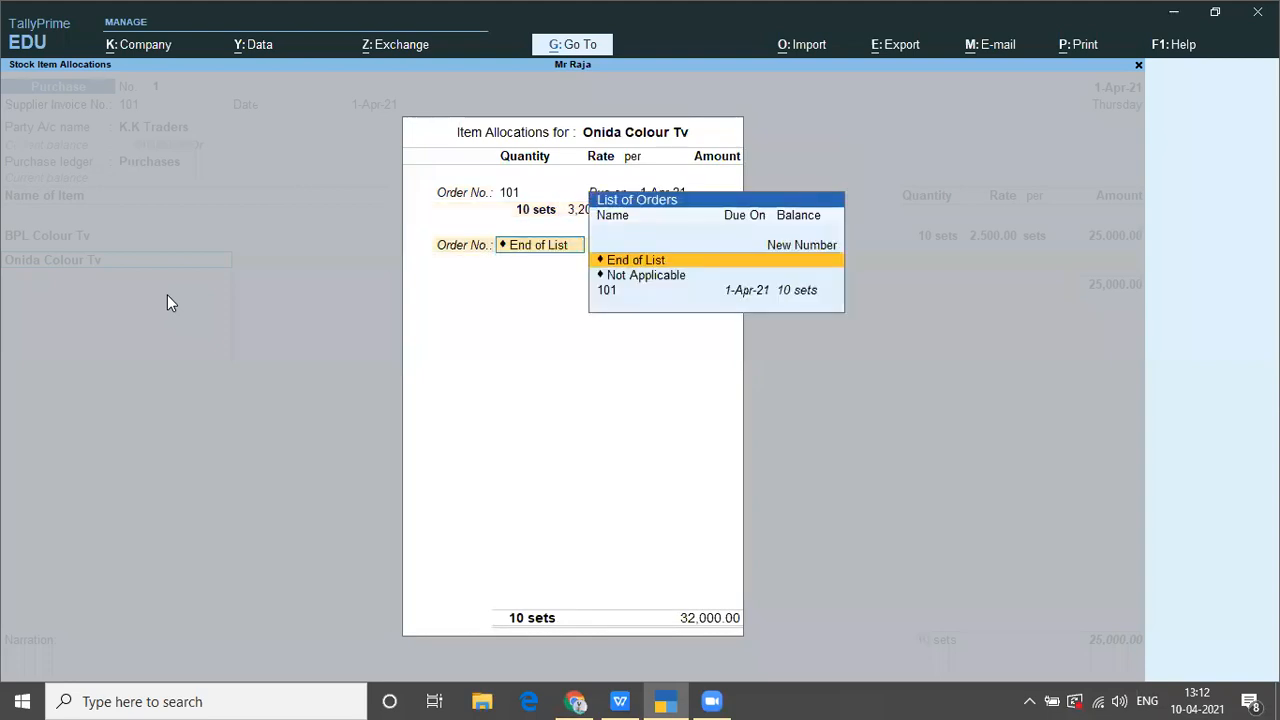
key("Return")
key("Return")
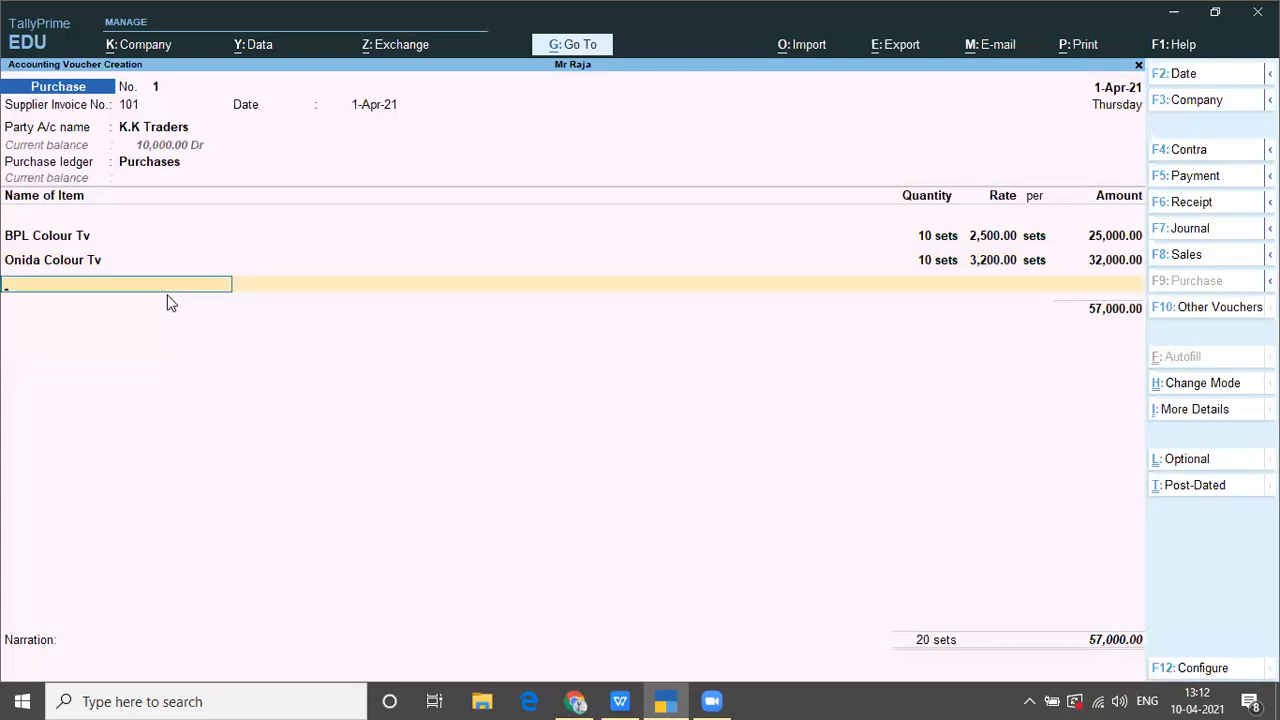
Step: Add Samsung Colour Tv to the purchase voucher against order 101, with 10 sets at 3,000 each
type("S")
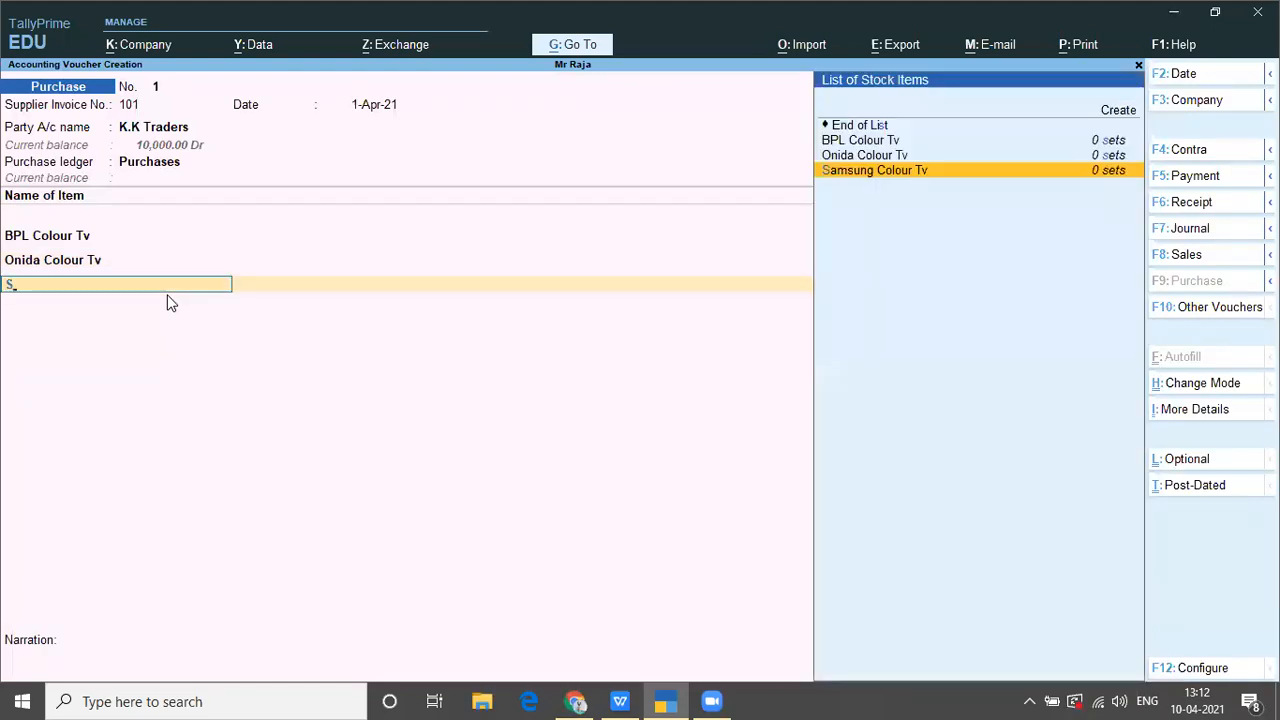
key("Return")
key("Down")
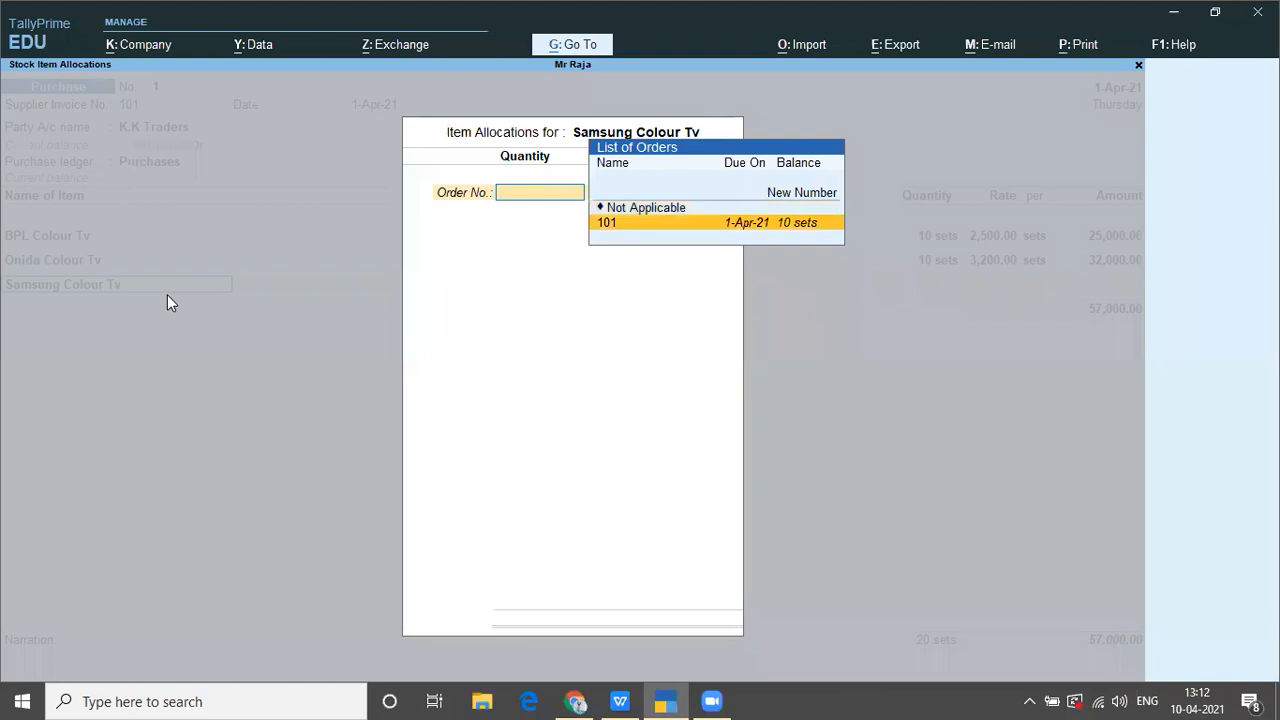
key("Return")
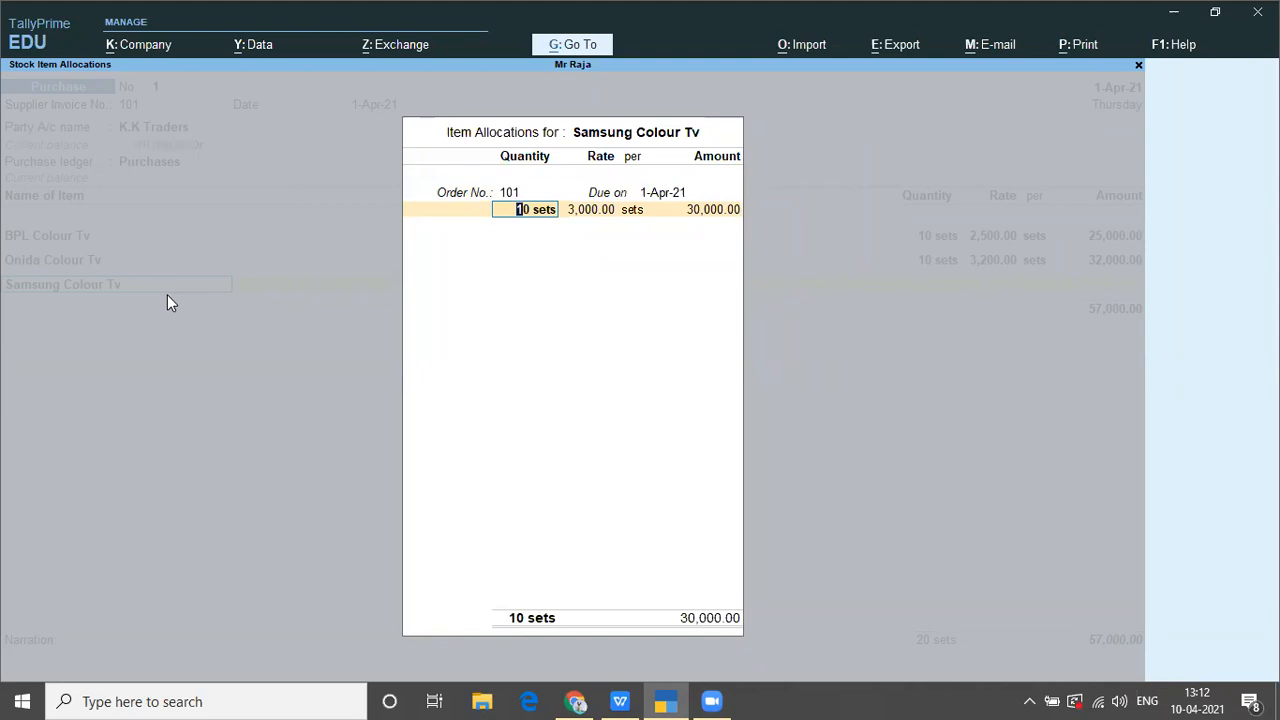
key("Return")
key("Return")
key("Return")
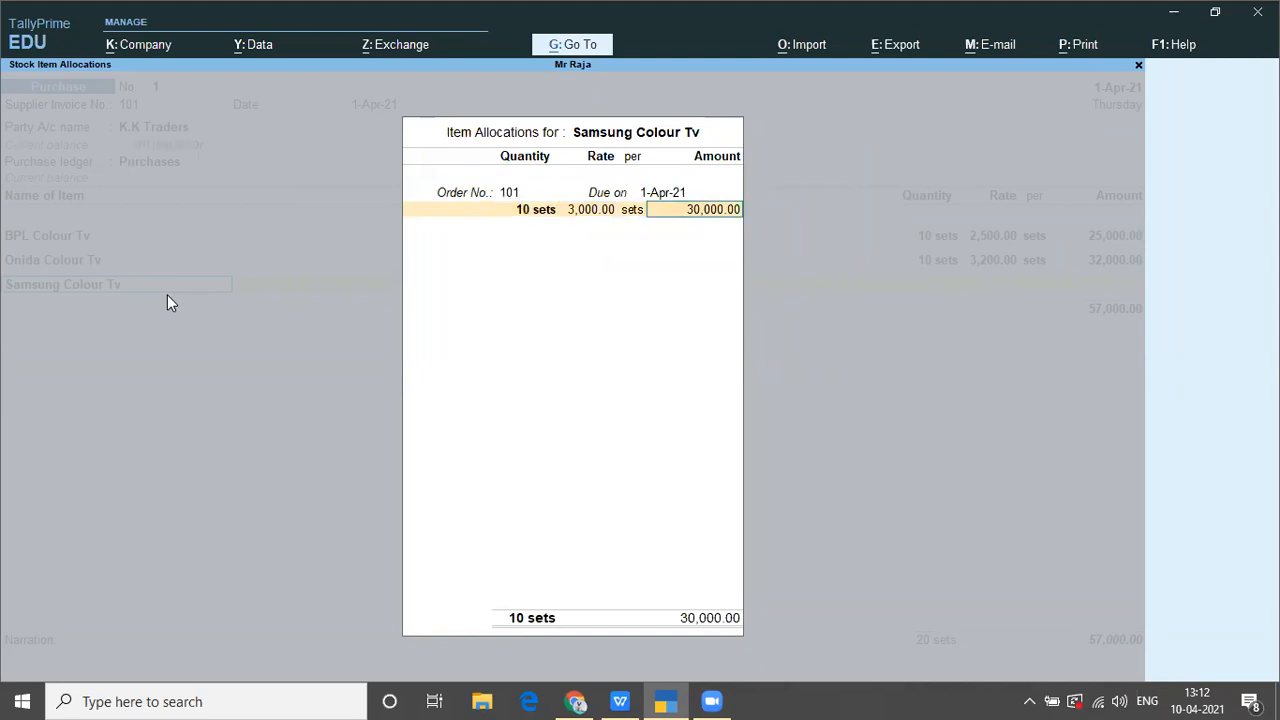
key("Return")
key("Return")
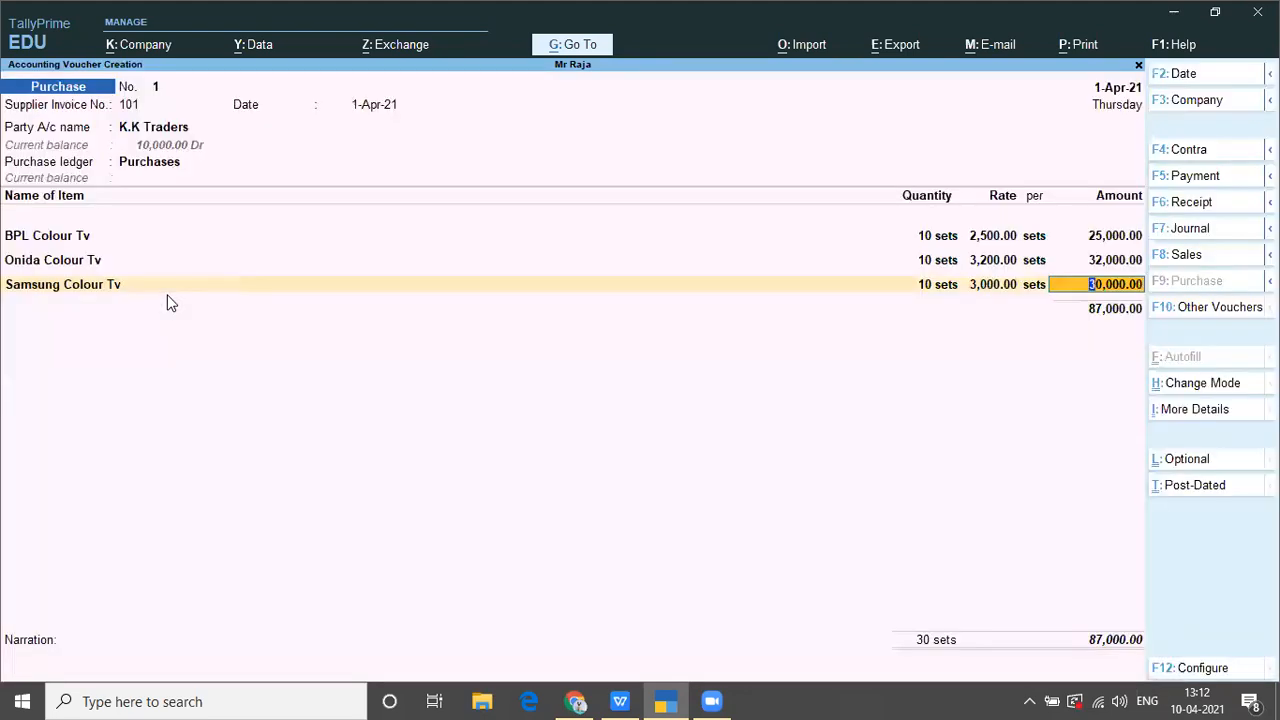
key("Return")
Step: End the item list and save the K.K Traders purchase voucher without a narration
key("Return")
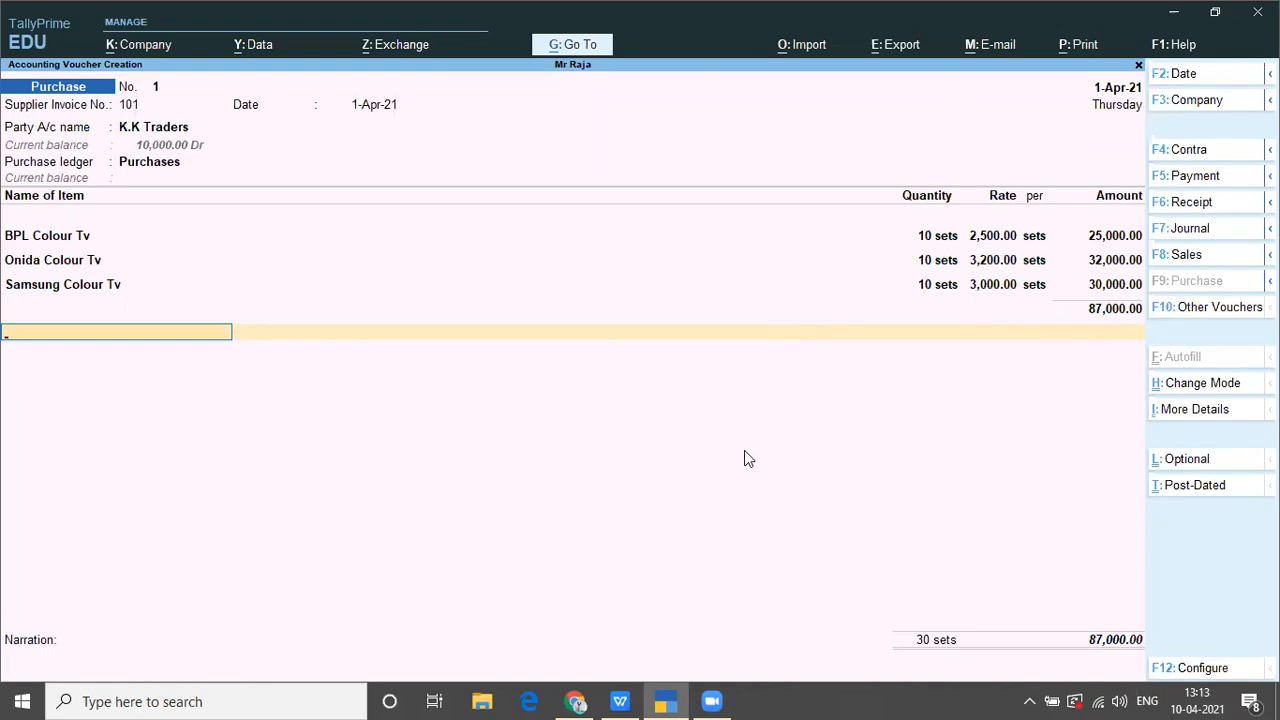
key("Return")
key("Return")
key("Return")
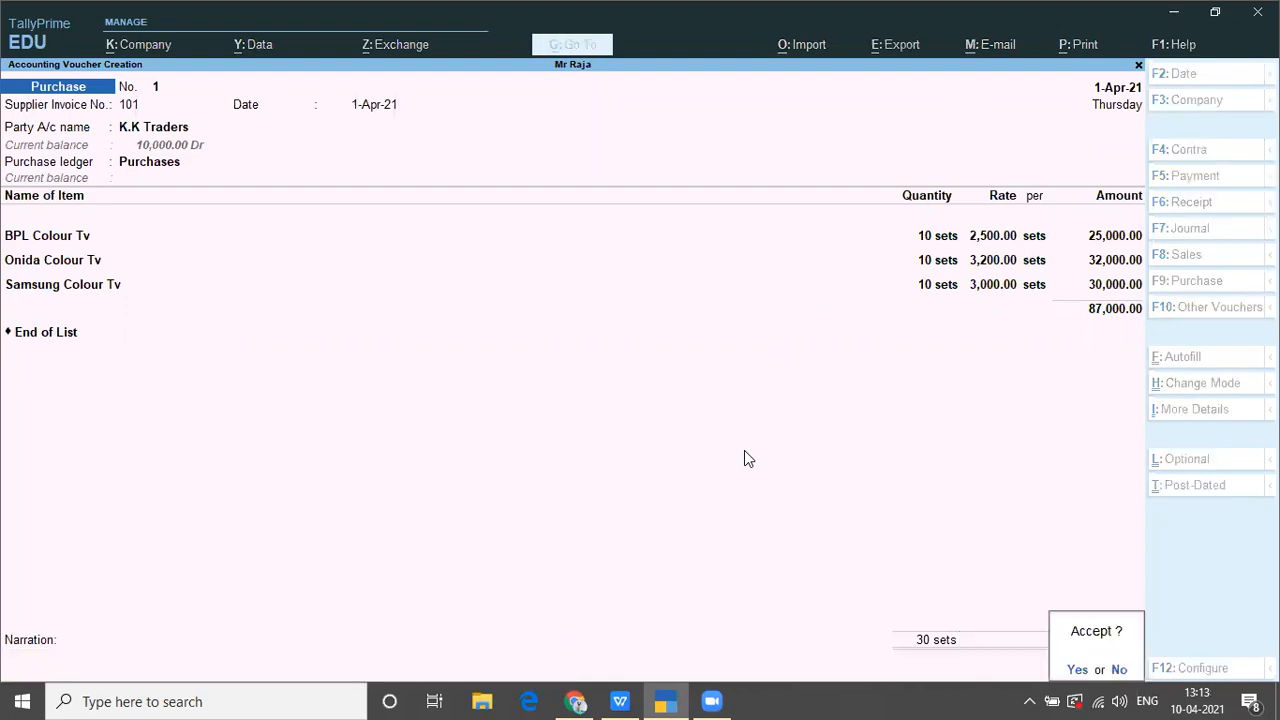
key("Return")
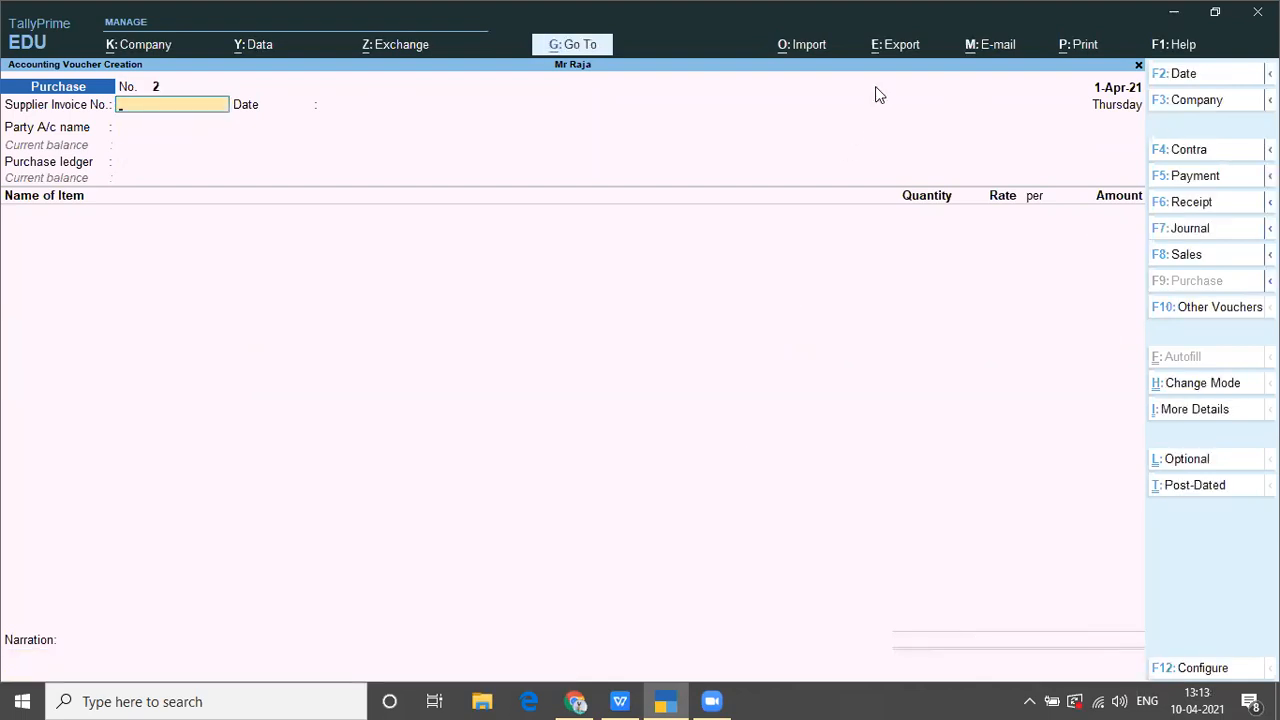
Step: Switch to the WPS Office exercise and highlight transaction 5, "cash paid to k.k traders"
key("Escape")
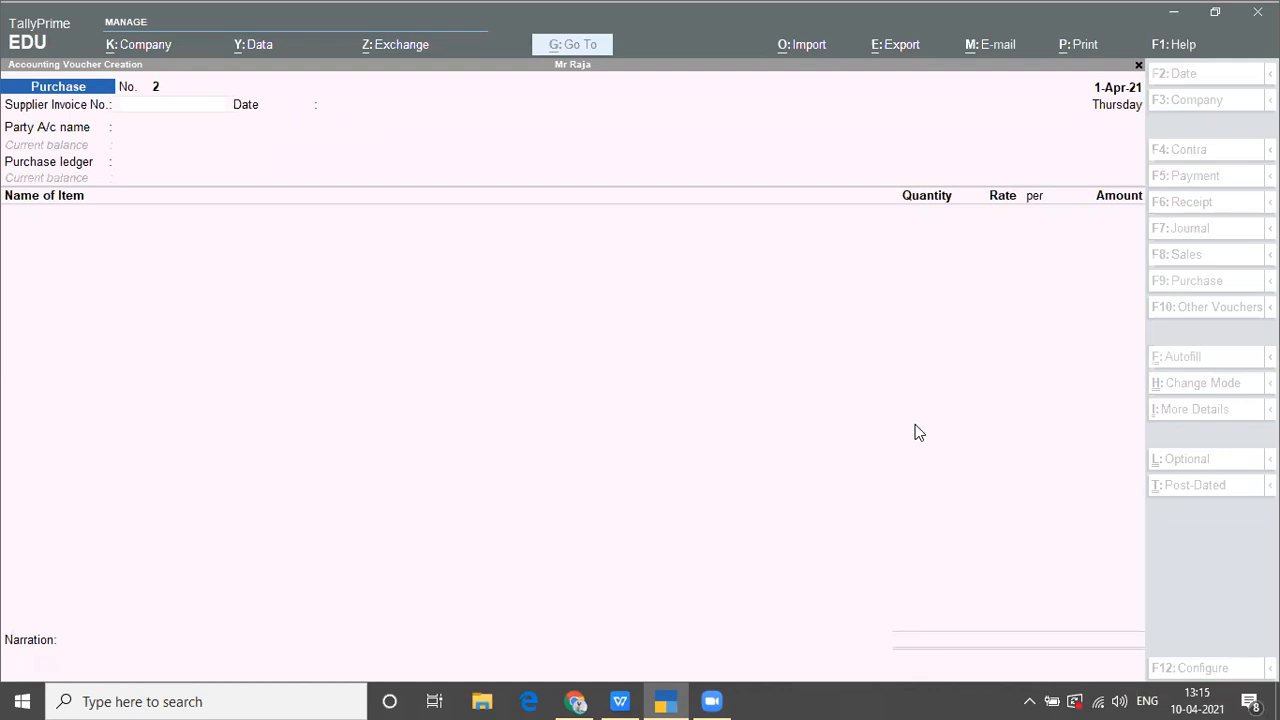
left_click(357, 400)
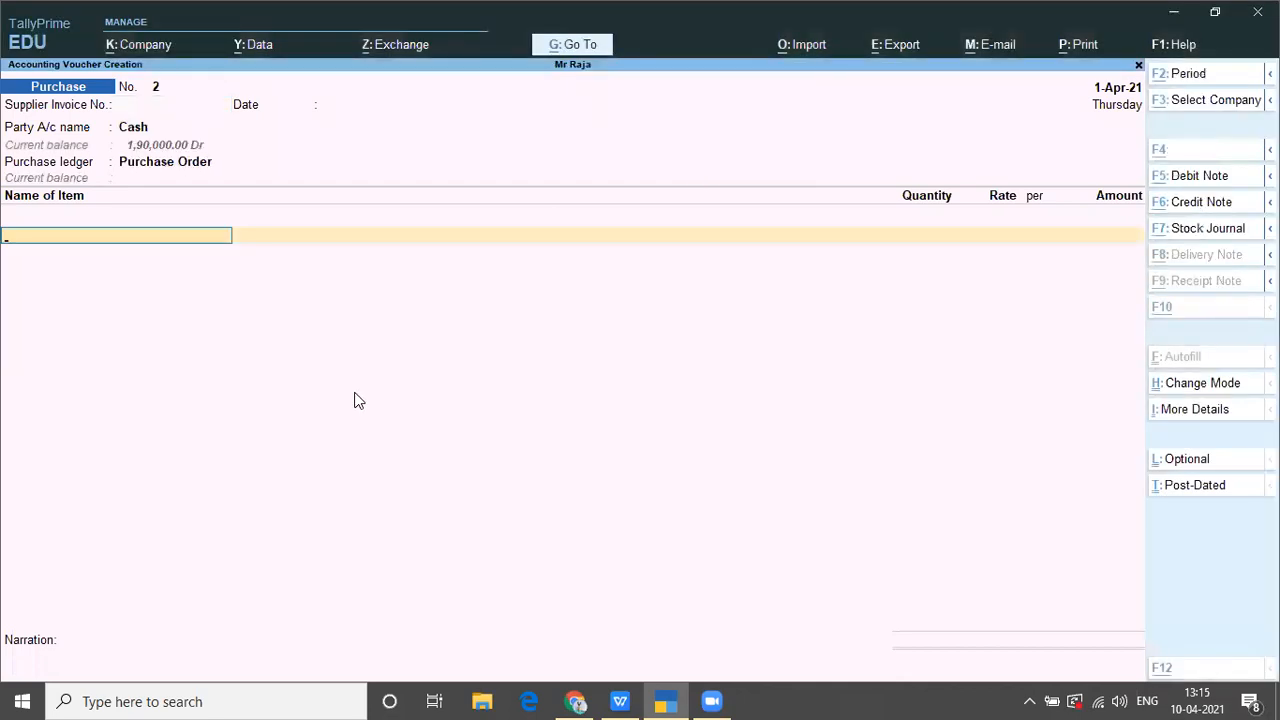
key("alt+Tab")
key("alt+Tab")
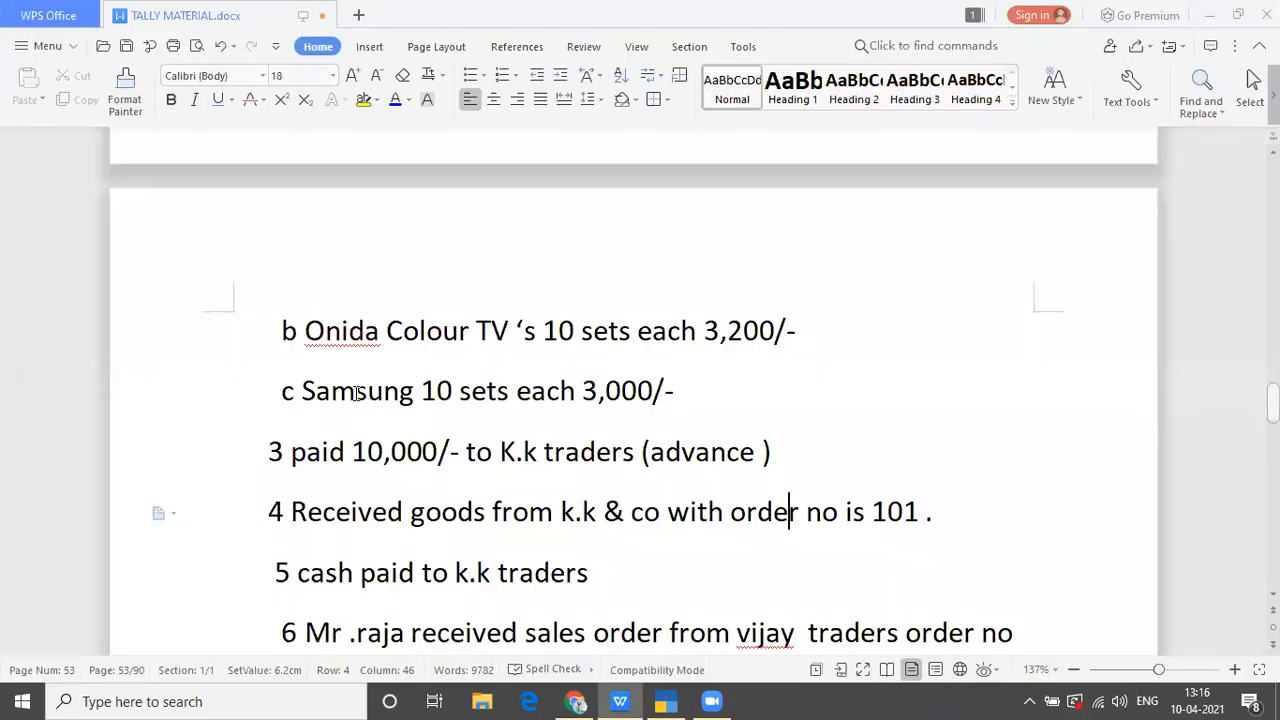
key("Down")
left_click(292, 576)
left_click_drag(292, 576, 590, 601)
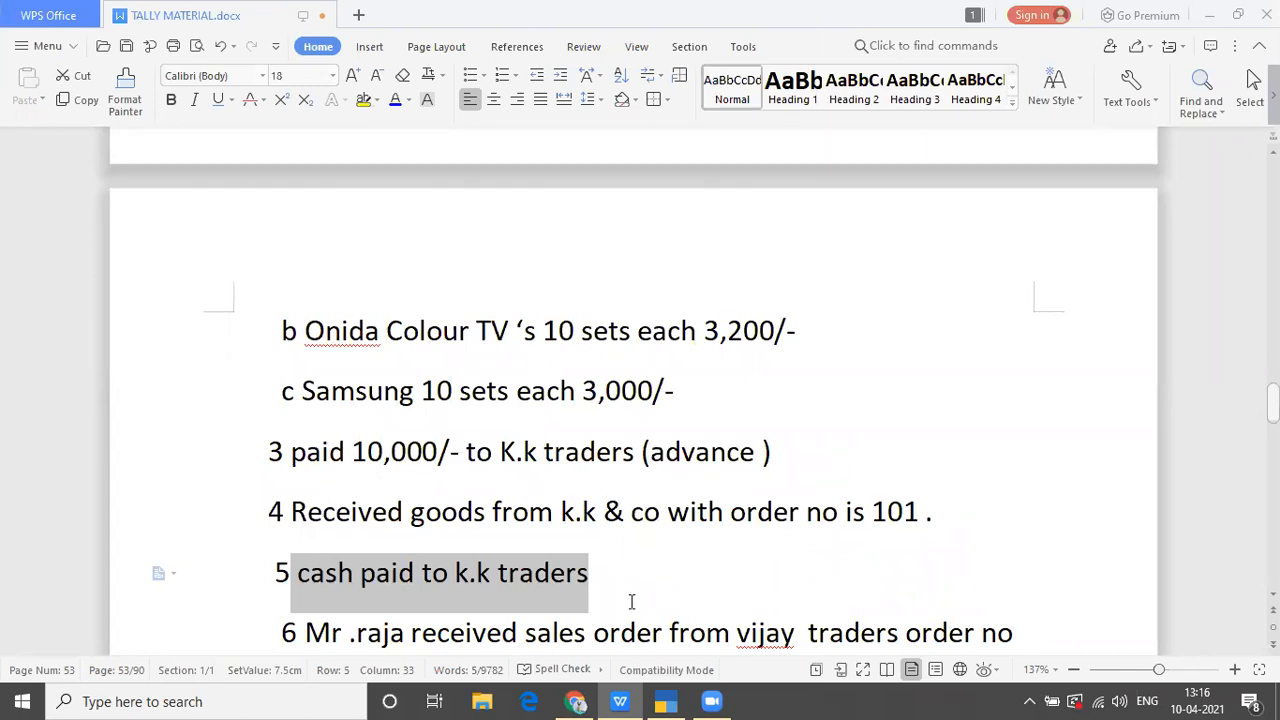
Step: Switch to TallyPrime and start a payment voucher from the Cash account with K.K Traders as the particulars
key("alt+Tab")
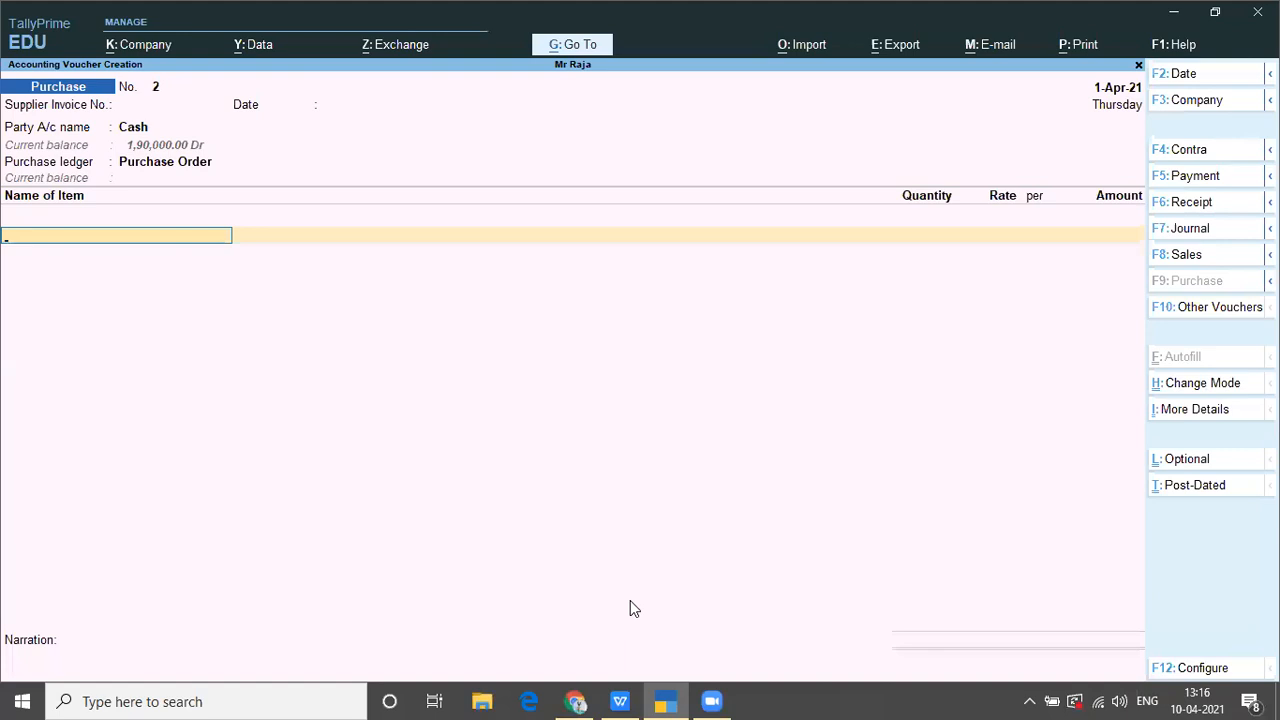
key("F5")
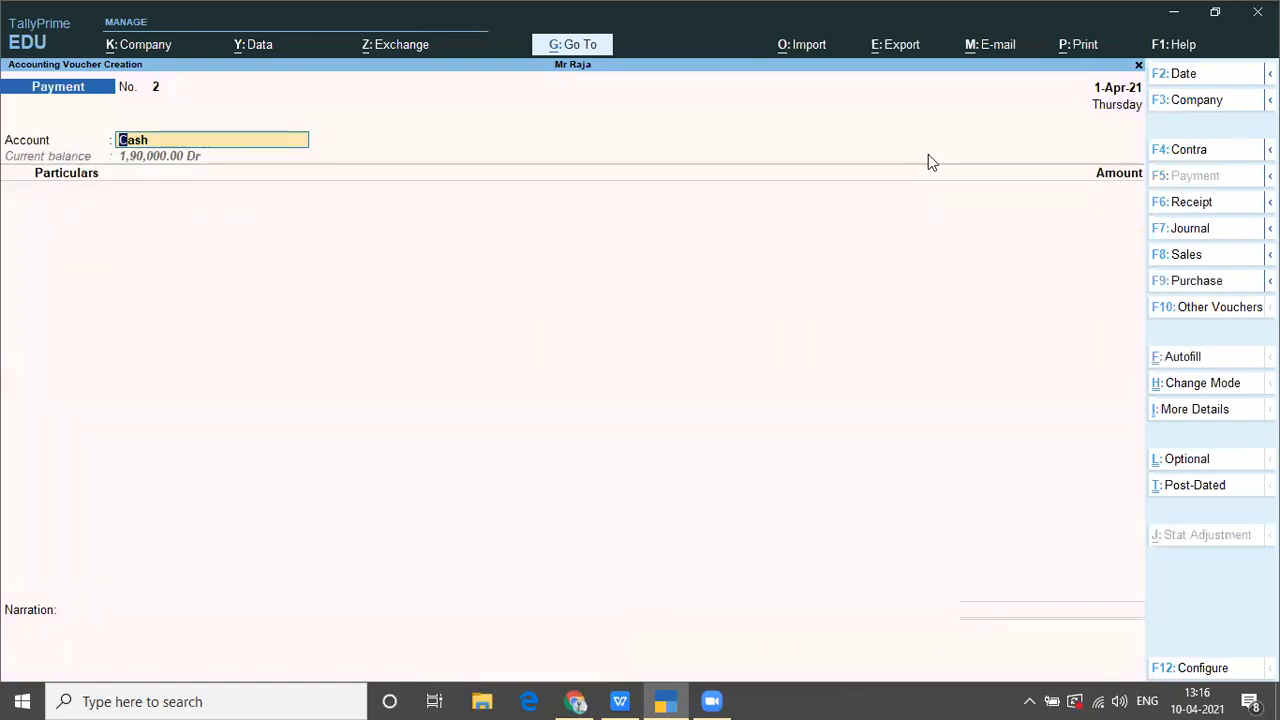
key("Return")
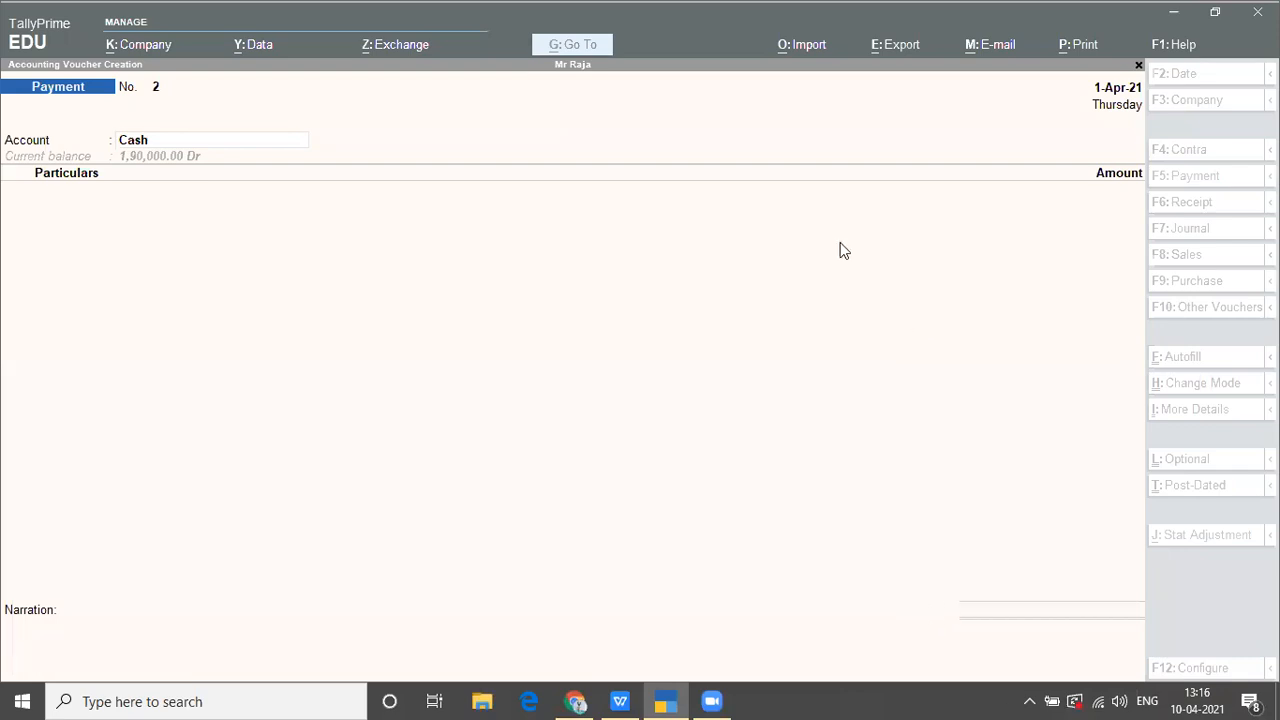
left_click(250, 277)
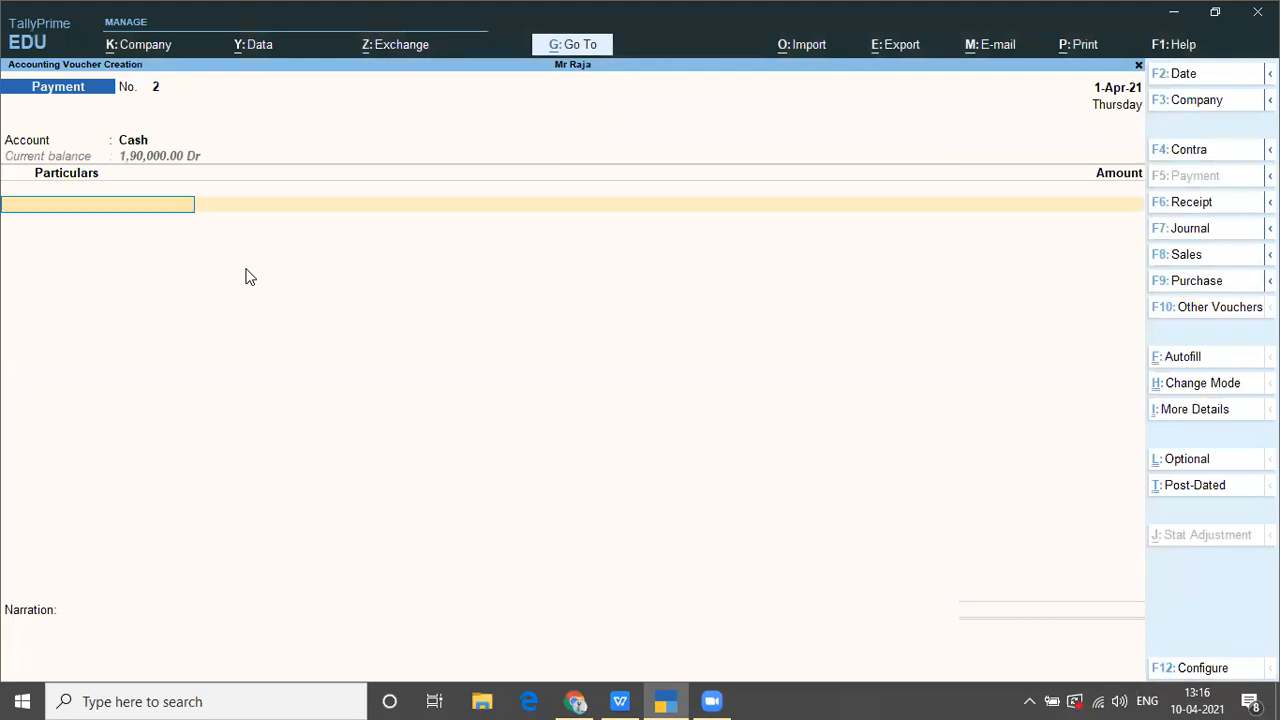
type("Kk")
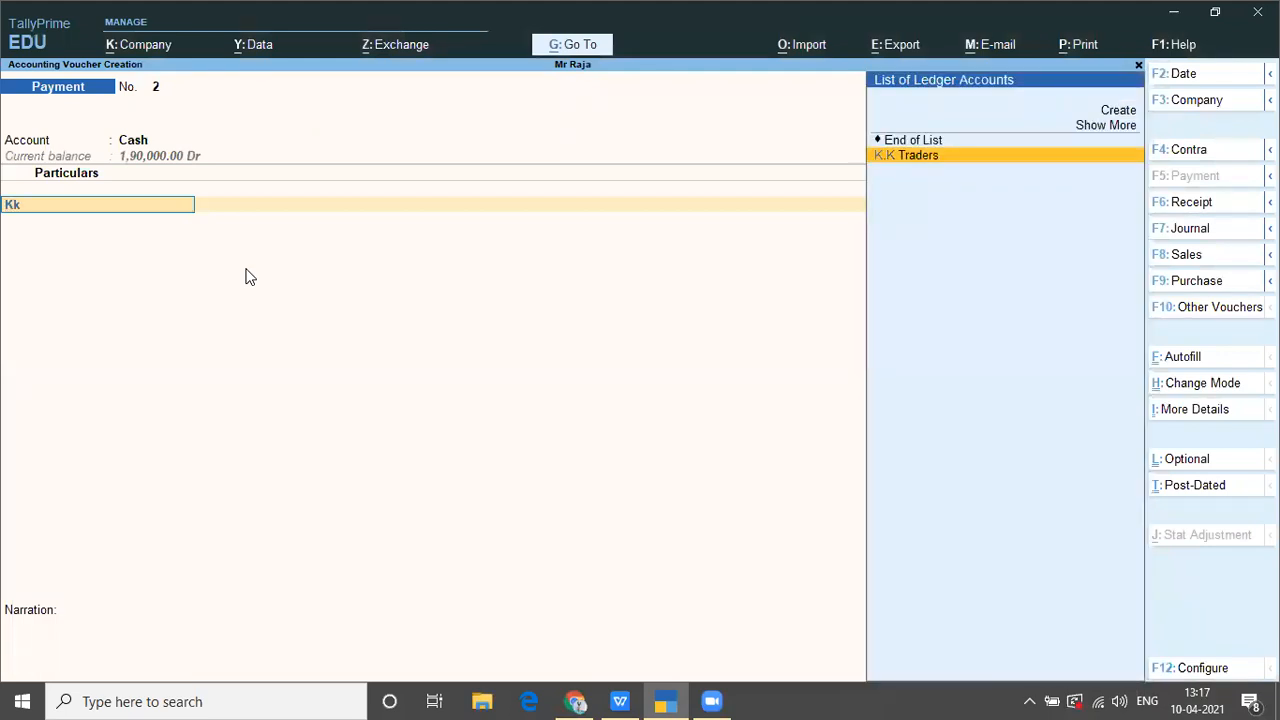
key("Return")
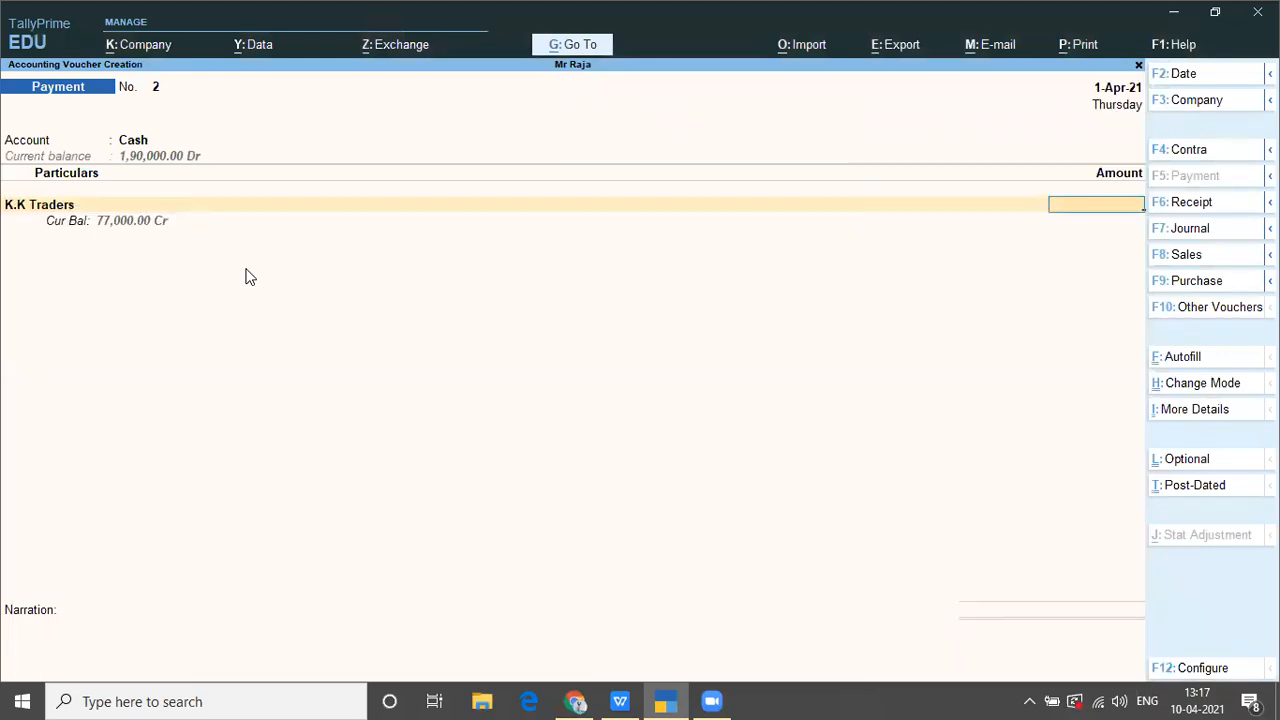
Step: Check transaction 5 in the WPS Office exercise, return to TallyPrime and set the K.K Traders payment amount to 77,000
key("alt+Tab")
key("alt+Tab")
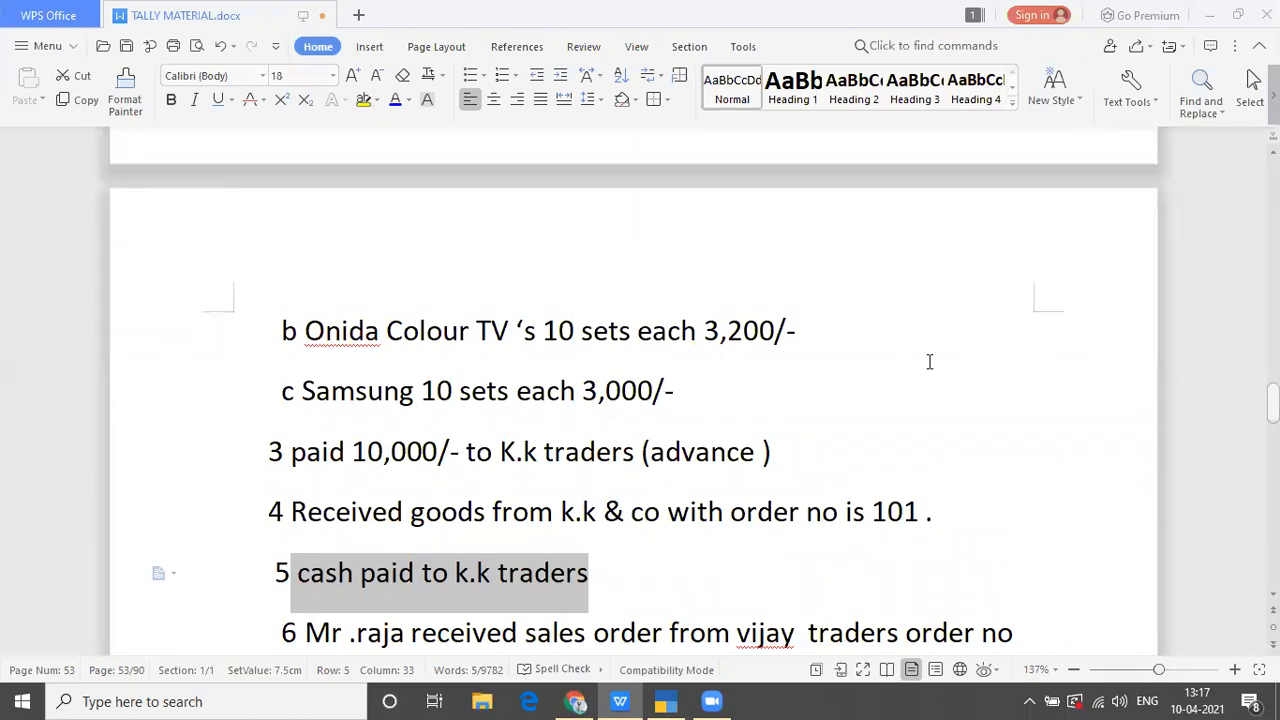
key("alt+Tab")
key("alt+Tab")
key("alt+Tab")
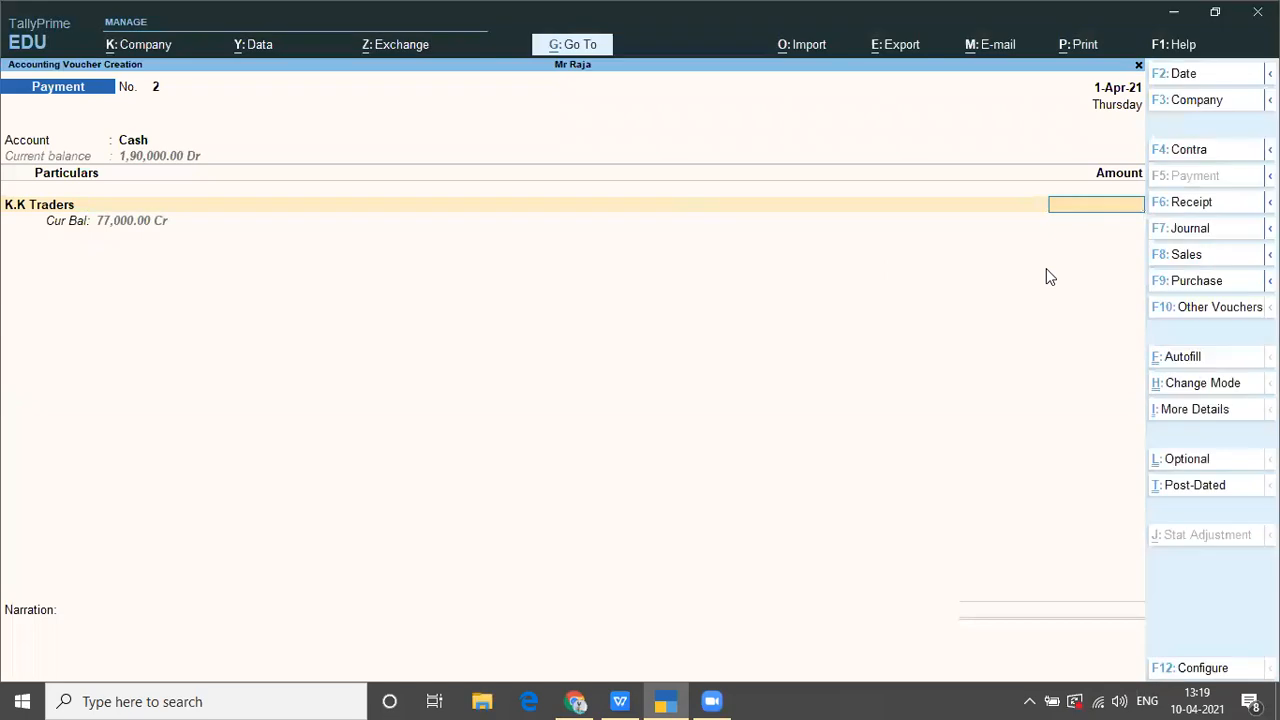
type("77")
type("000")
key("Return")
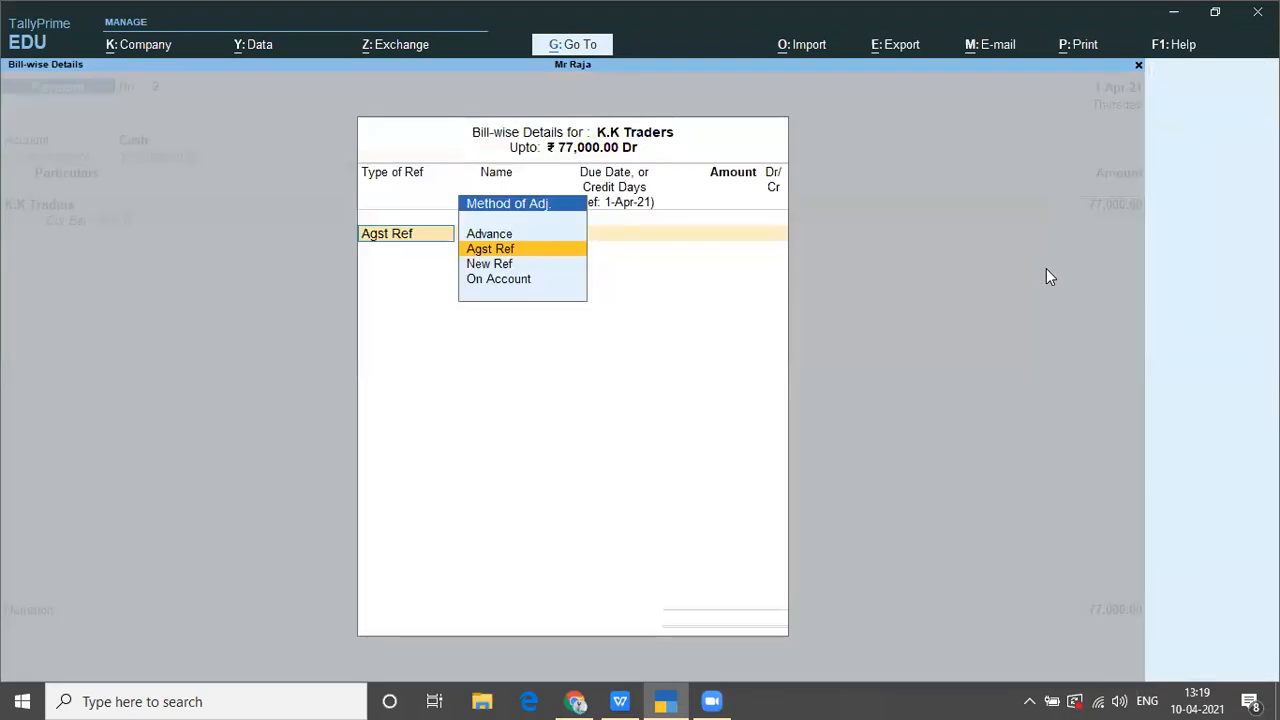
Step: Allocate the K.K Traders payment as On Account and save the voucher without a narration
key("Down")
key("Down")
key("Return")
key("Return")
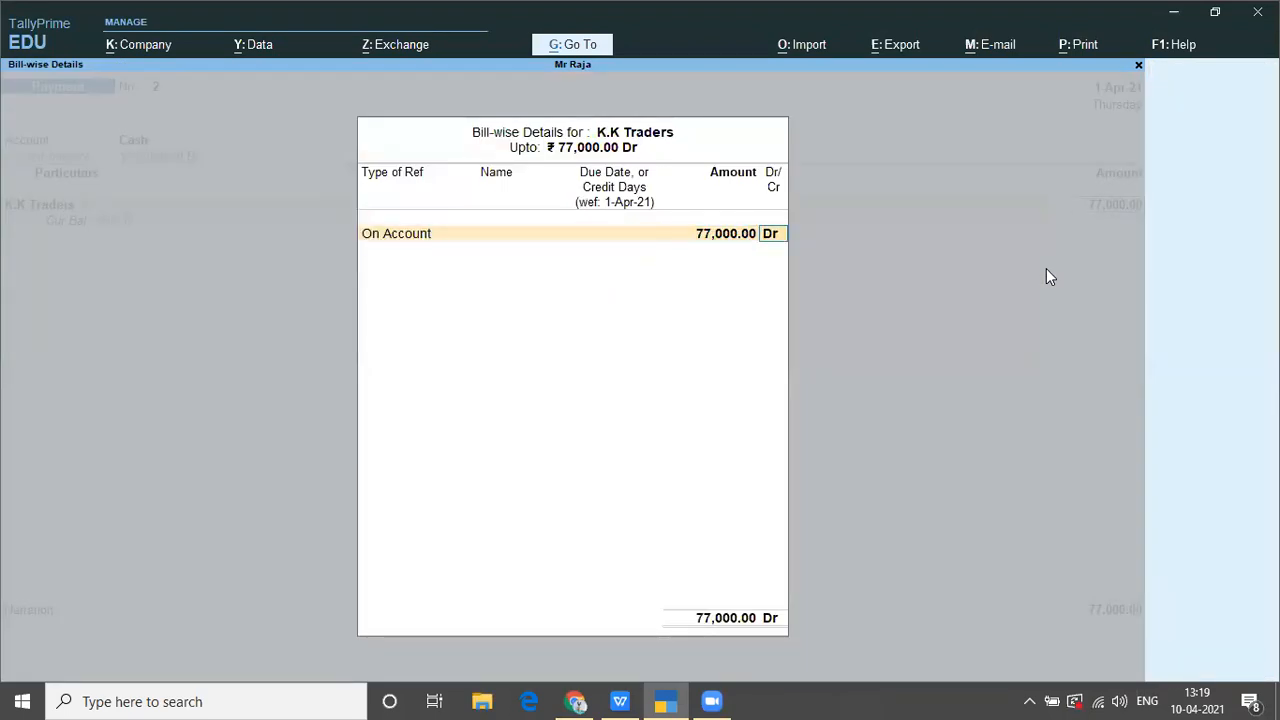
key("Return")
key("Return")
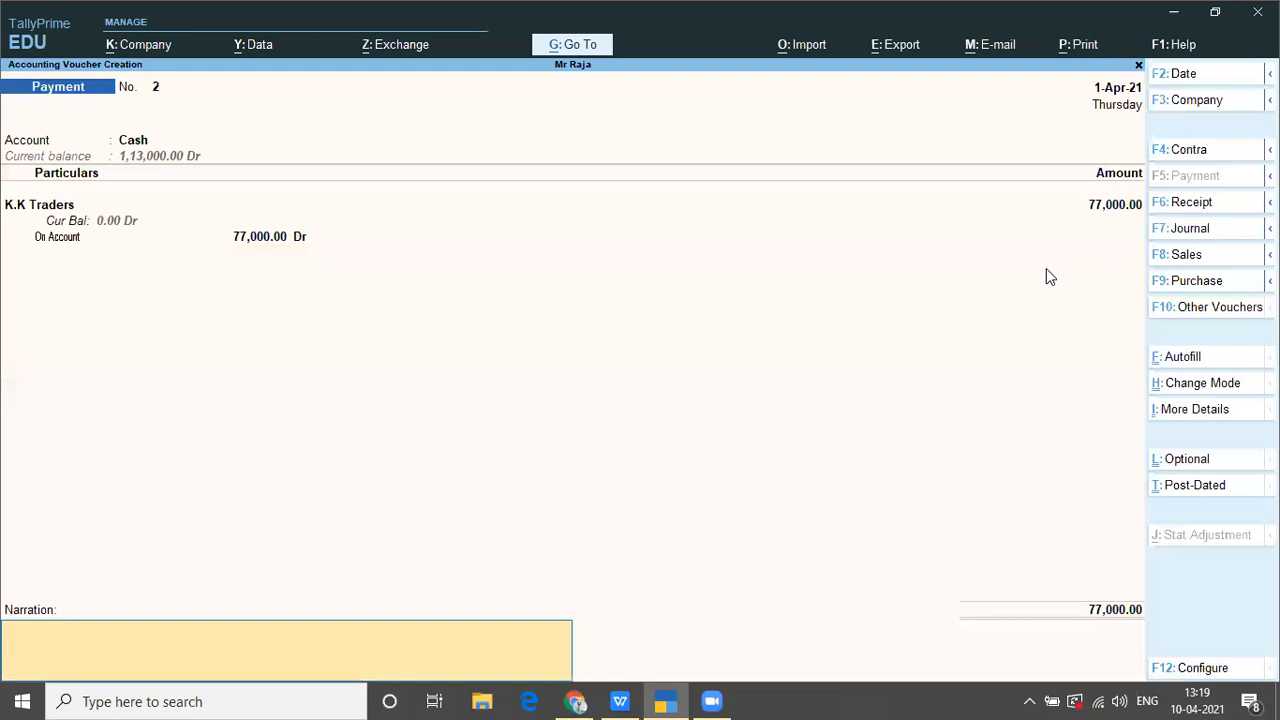
key("Return")
key("Return")
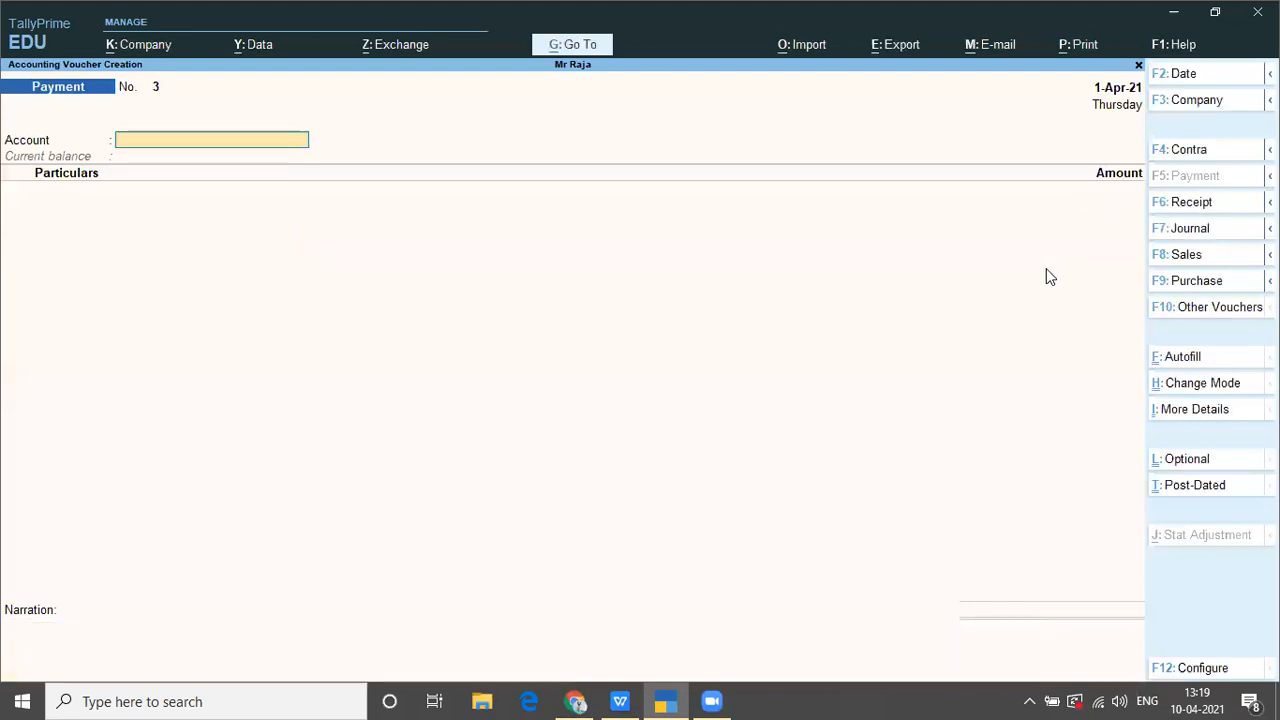
Step: Switch to the WPS Office exercise and highlight transaction 6, the sales order 201 from Vijay Traders
key("alt+Tab")
key("alt+Tab")
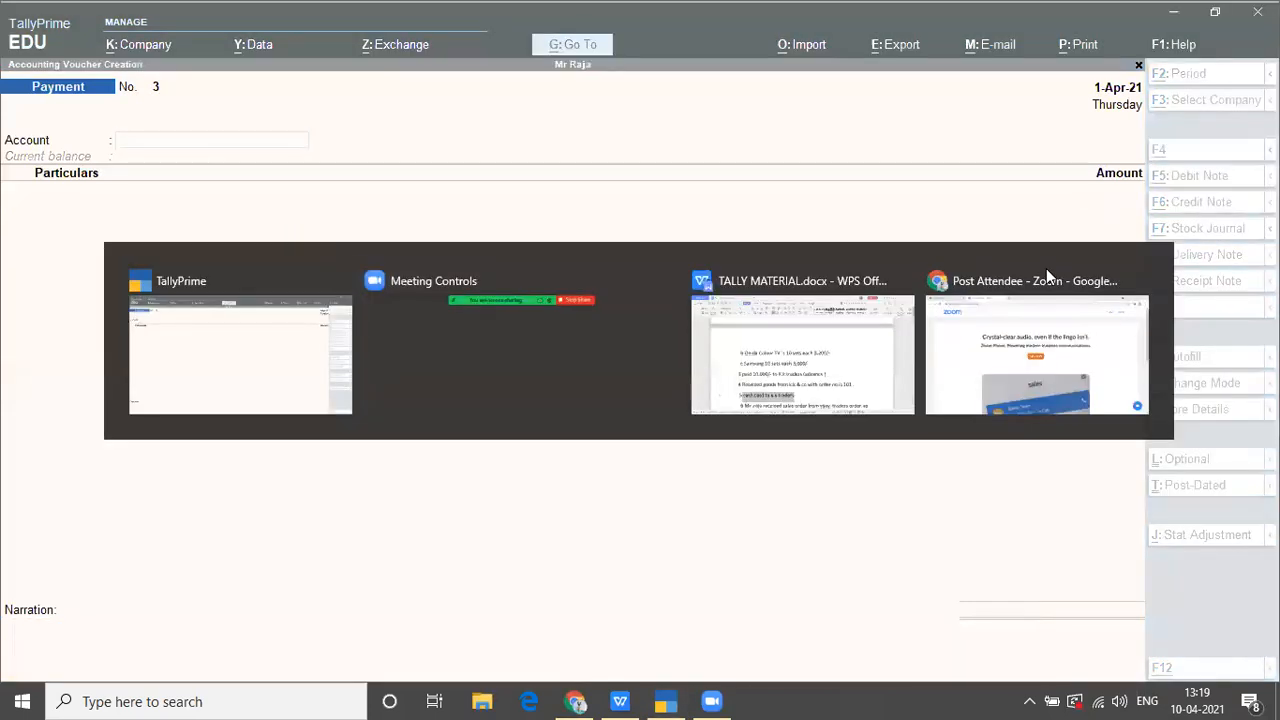
key("Down")
key("Down")
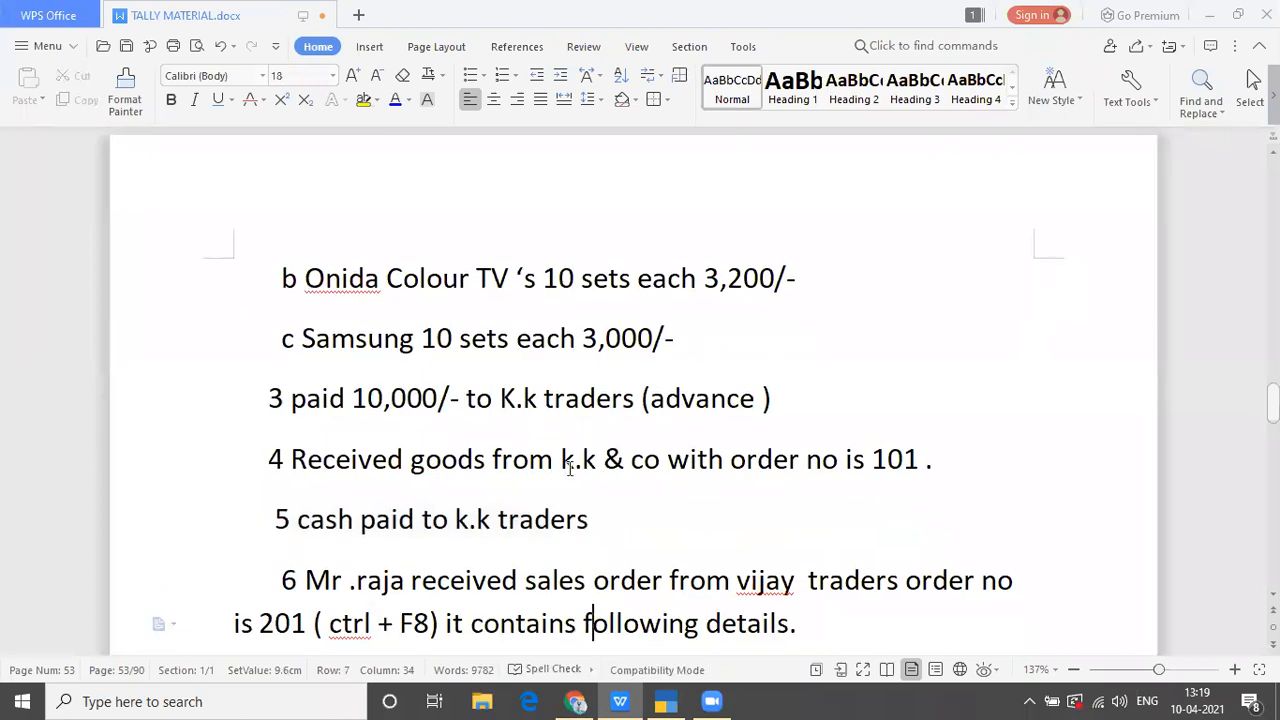
left_click_drag(303, 580, 818, 607)
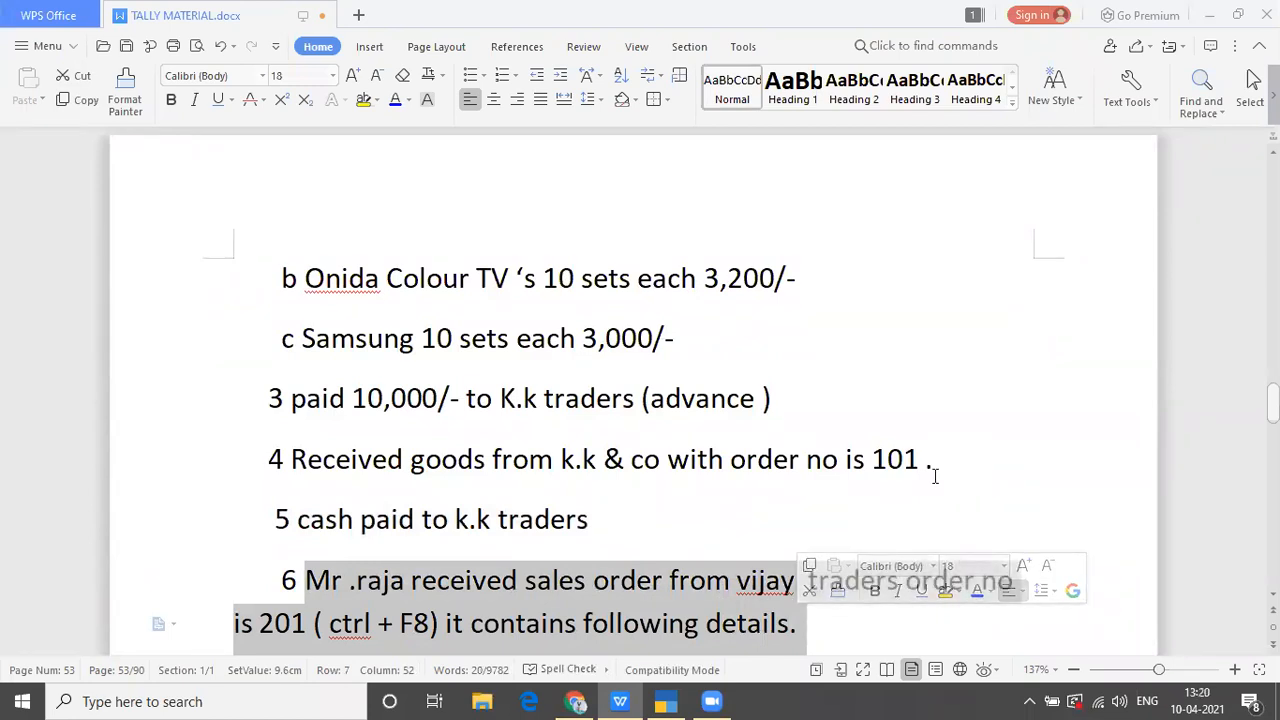
Step: Switch to TallyPrime and start a sales order voucher for Vijay Traders using the Sales Order ledger
key("alt+Tab")
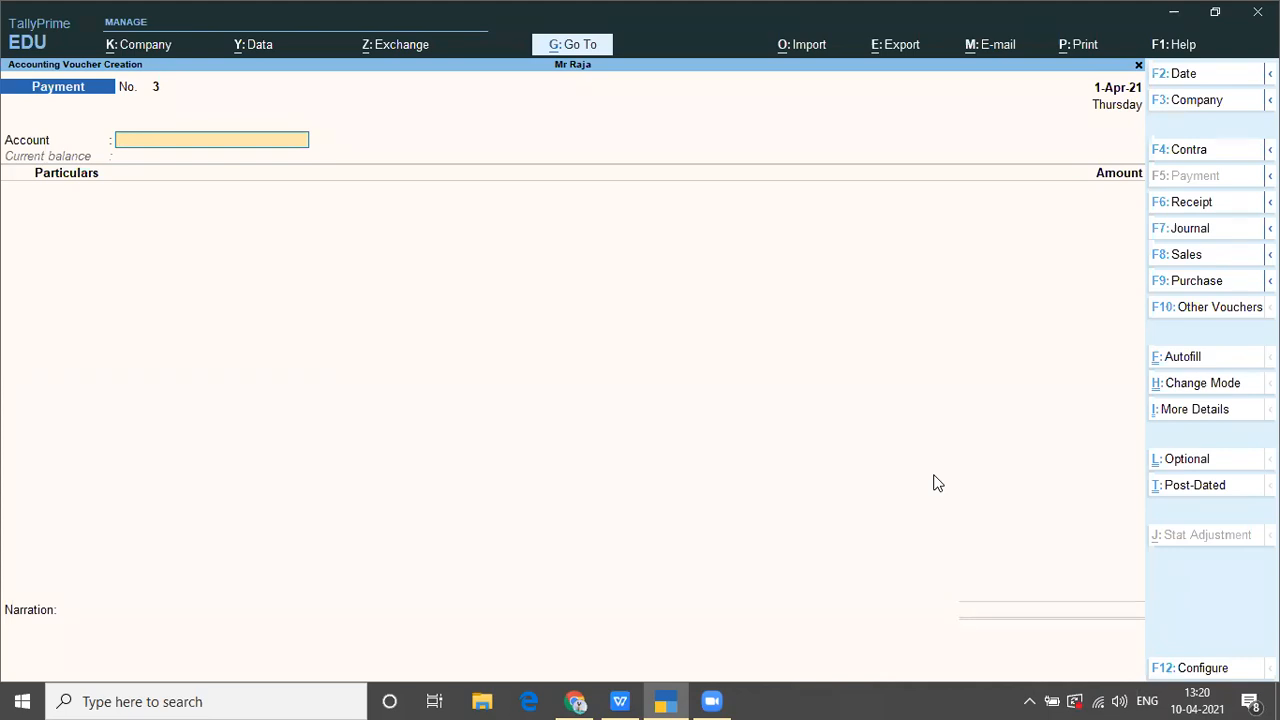
key("ctrl+F8")
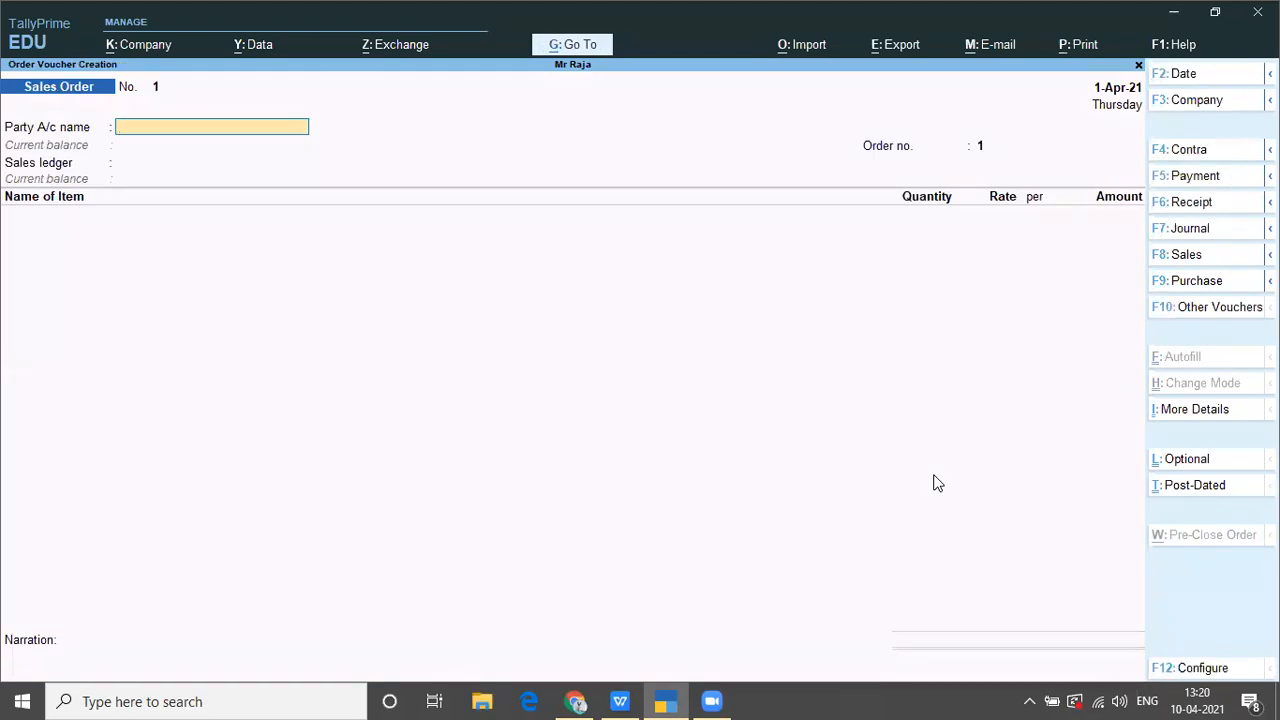
type("V")
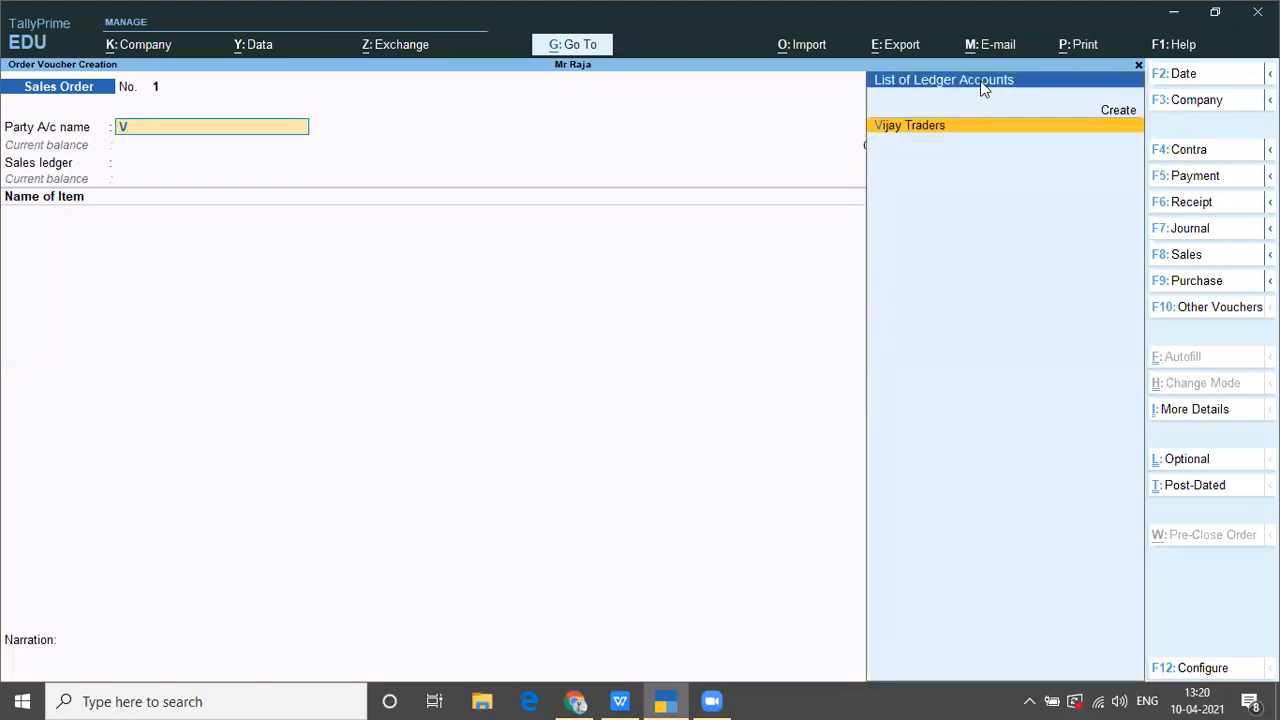
key("Return")
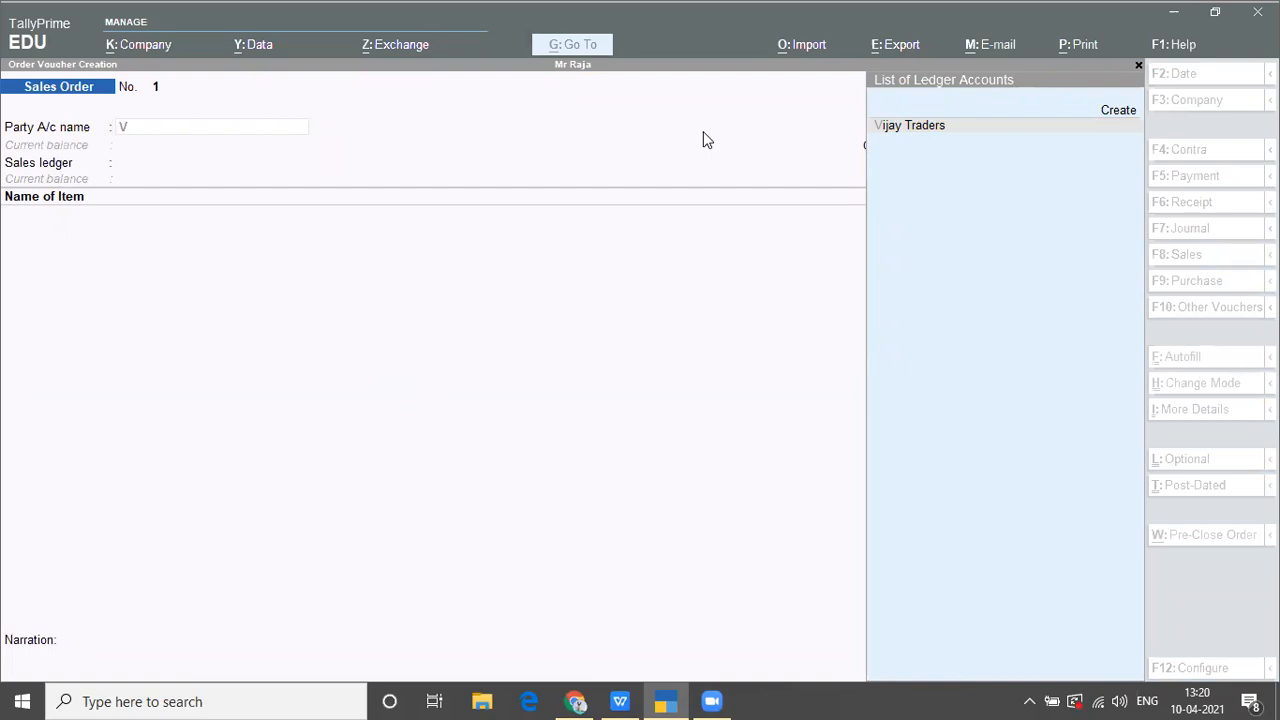
key("Return")
key("Return")
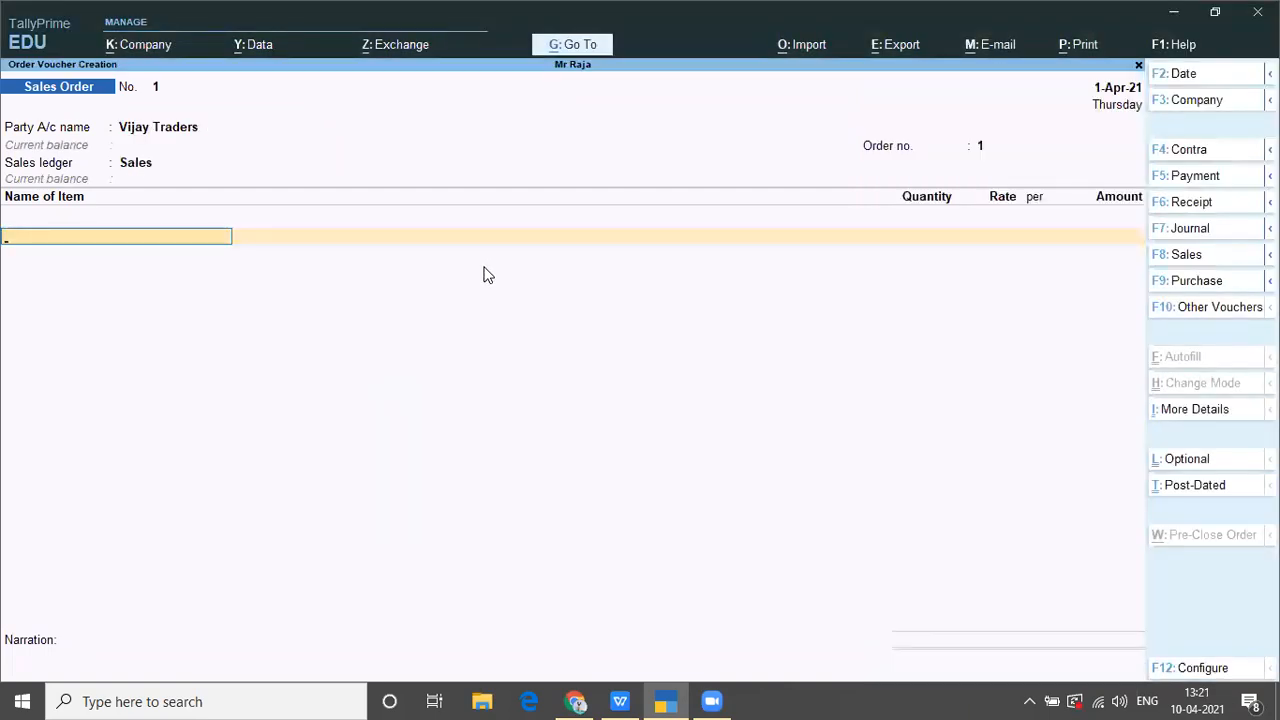
key("BackSpace")
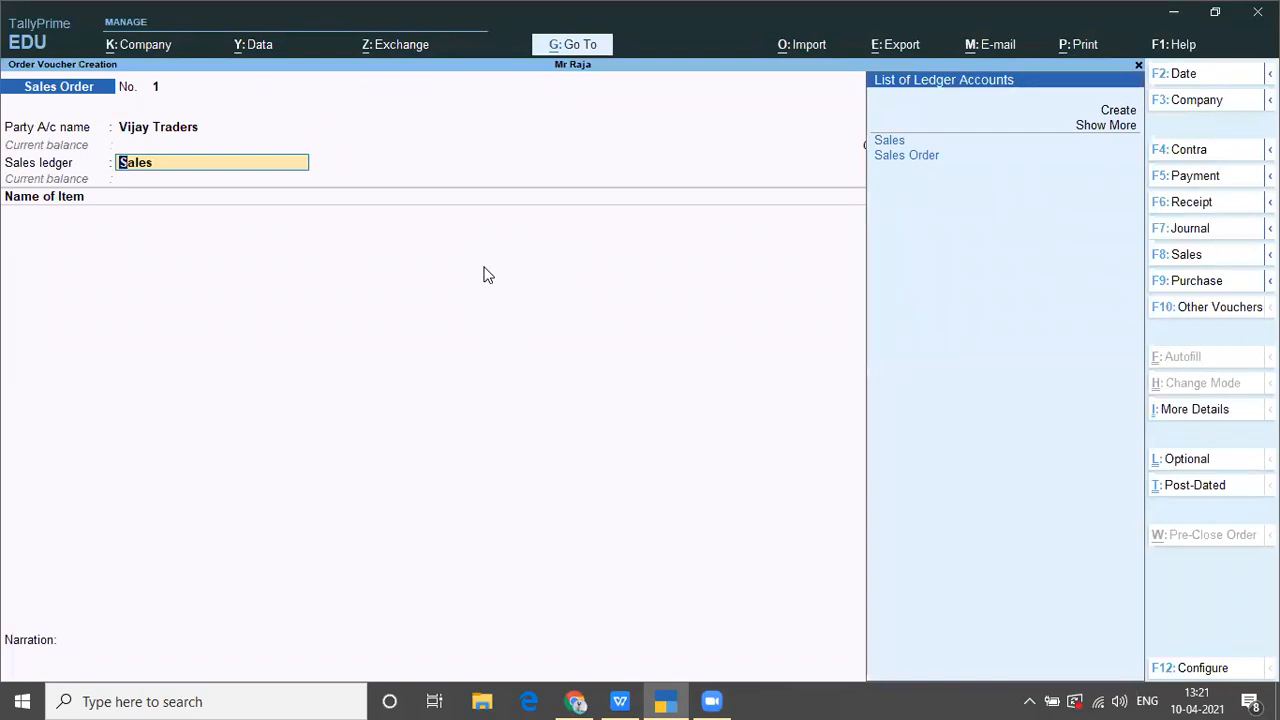
key("Down")
key("Return")
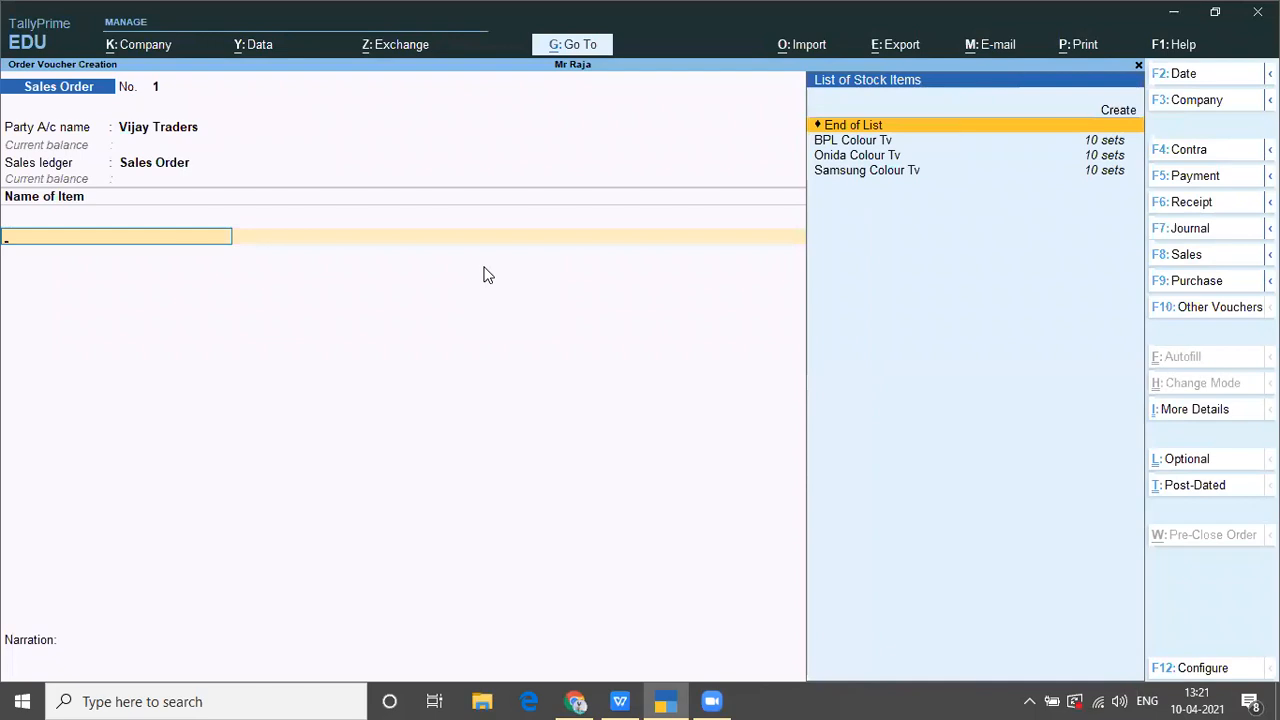
Step: Switch to the WPS Office exercise and show the item details listed under transaction 6
key("alt+Tab")
key("alt+Tab")
key("Down")
key("Down")
key("Down")
key("Down")
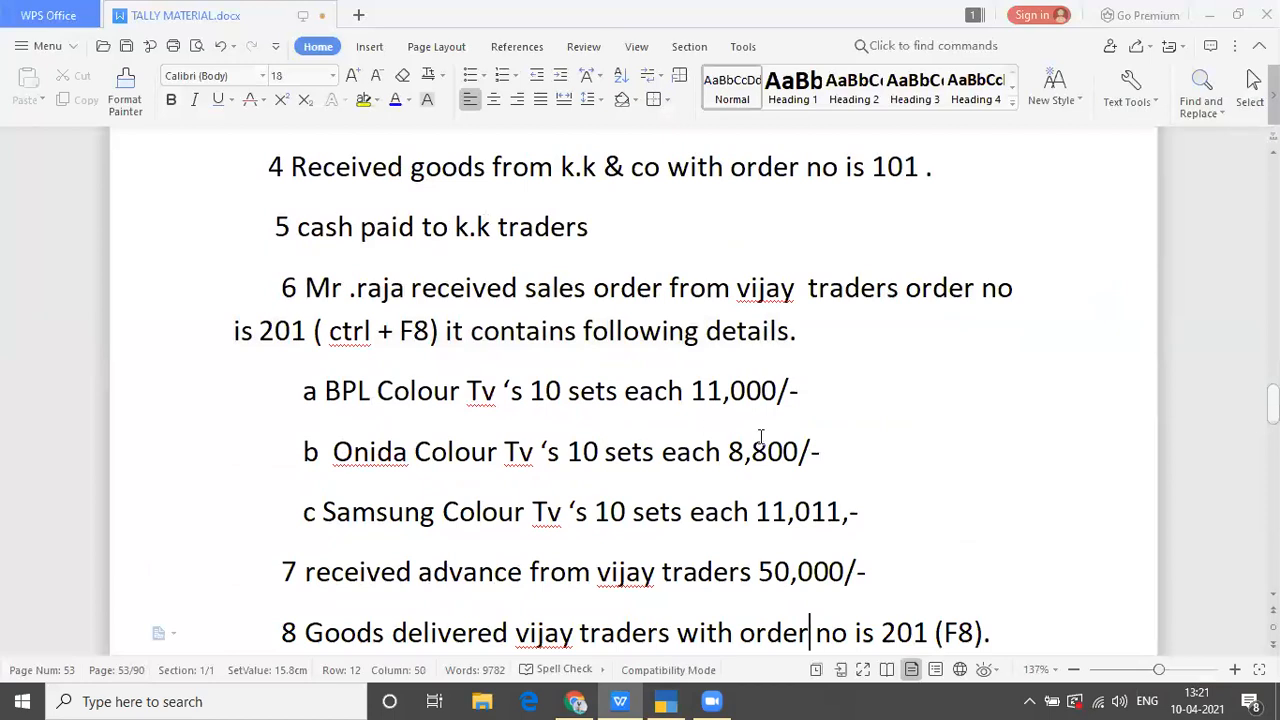
Step: Return to TallyPrime and add BPL Colour Tv to the sales order, due on 1-Apr-21, with 10 sets at 11,000 each
key("alt+Tab")
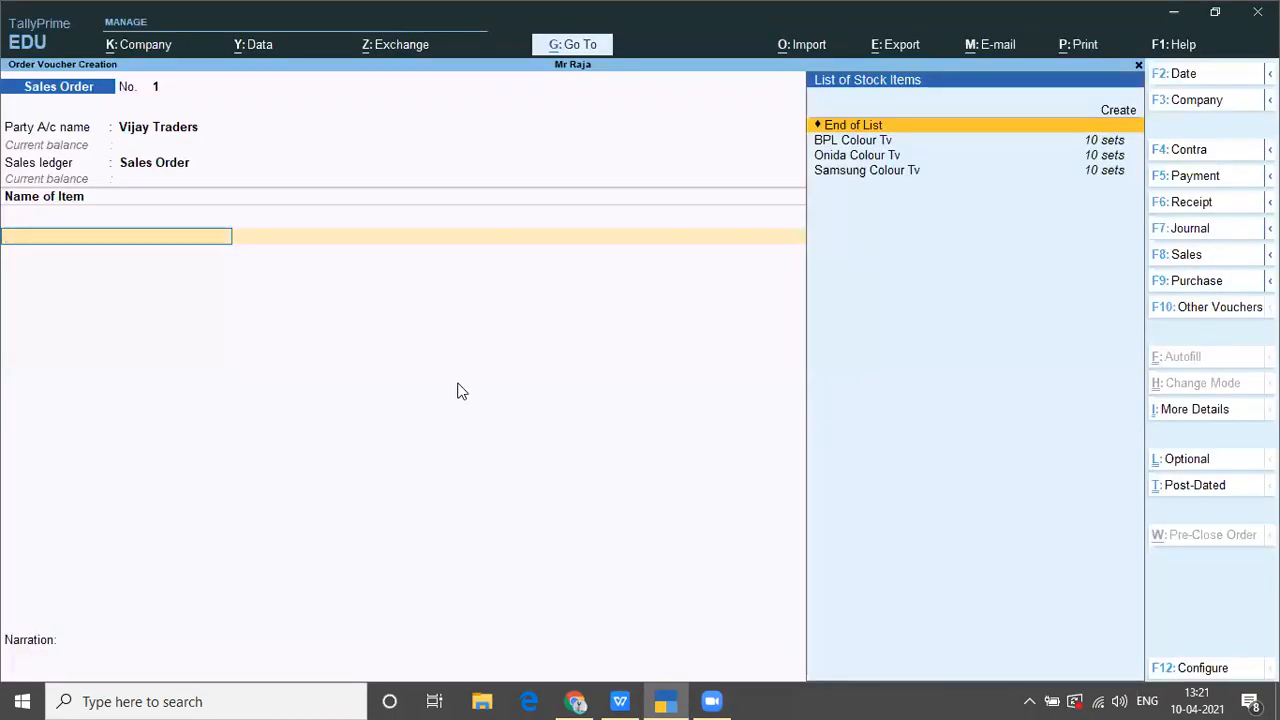
type("B")
key("Return")
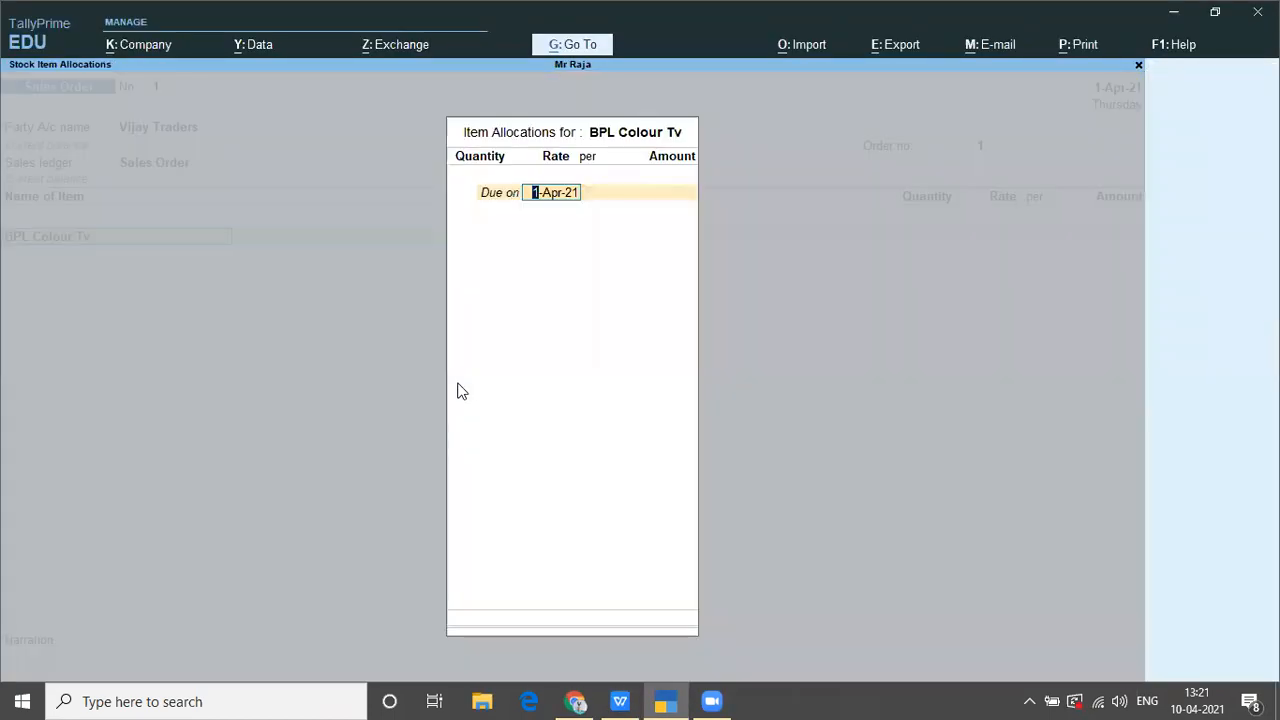
key("Return")
type("10")
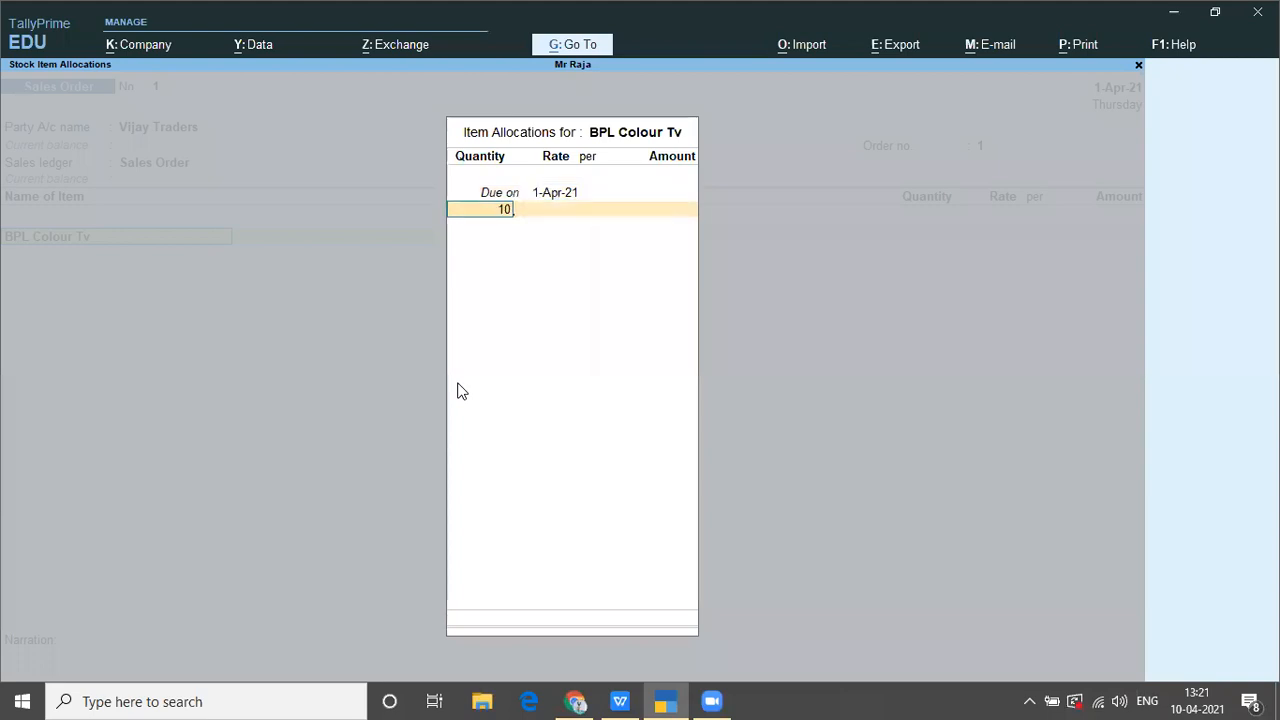
key("Return")
key("alt+Tab")
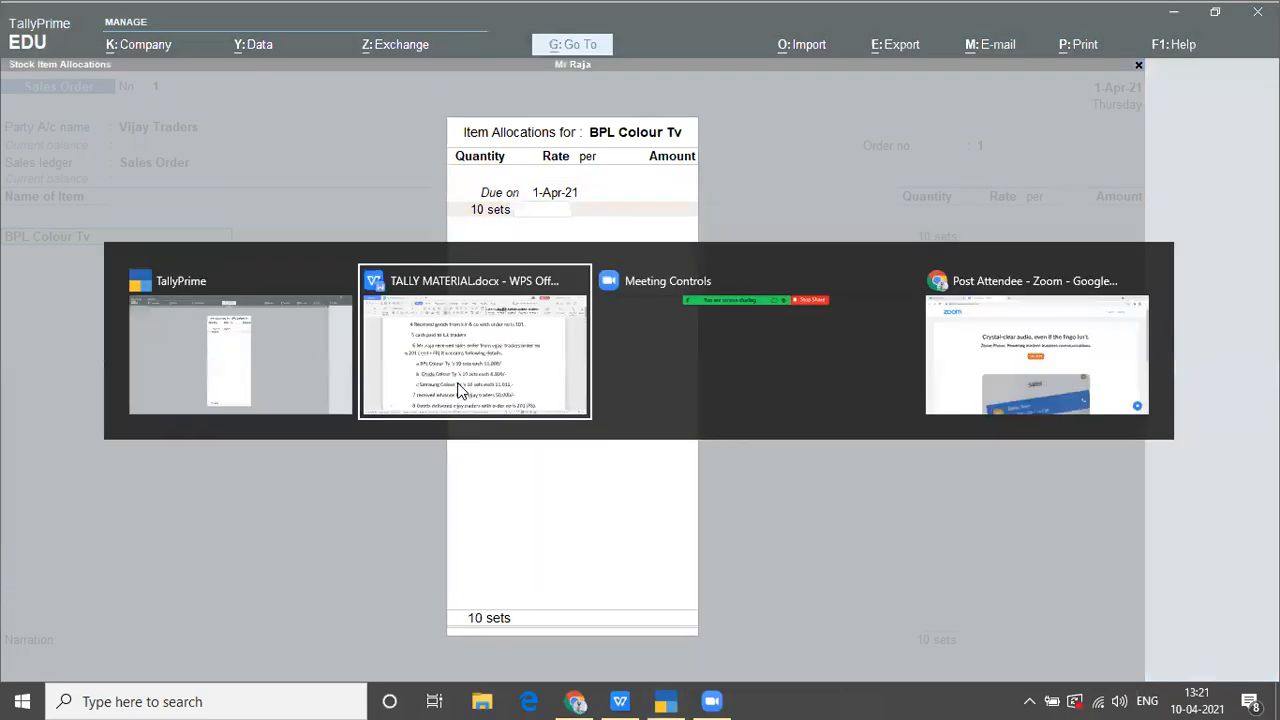
key("alt+Tab")
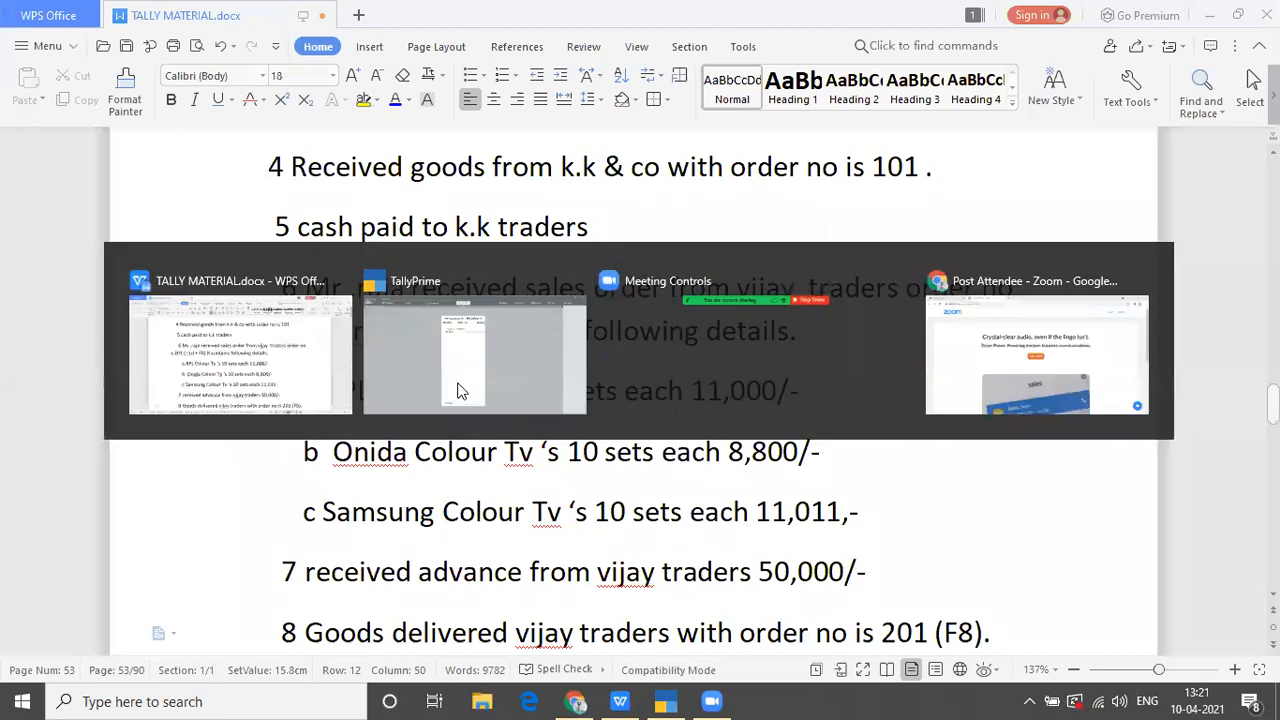
type("11000")
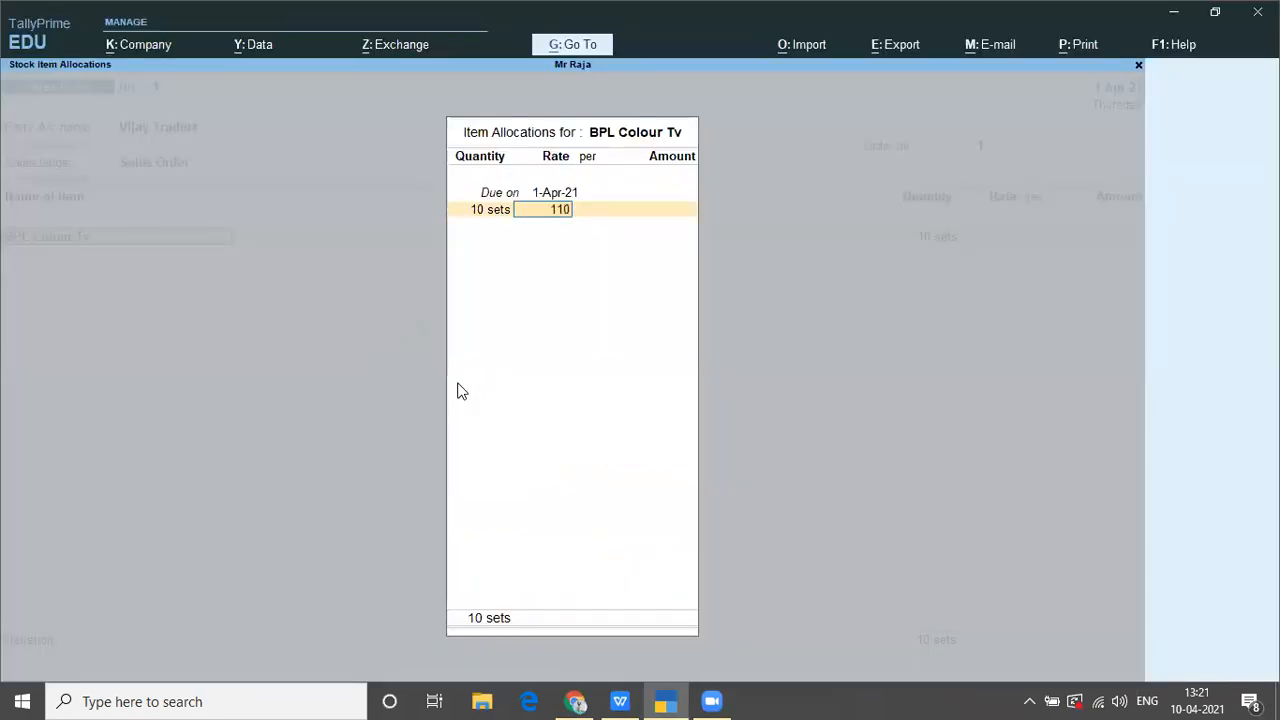
key("Return")
key("Return")
key("Return")
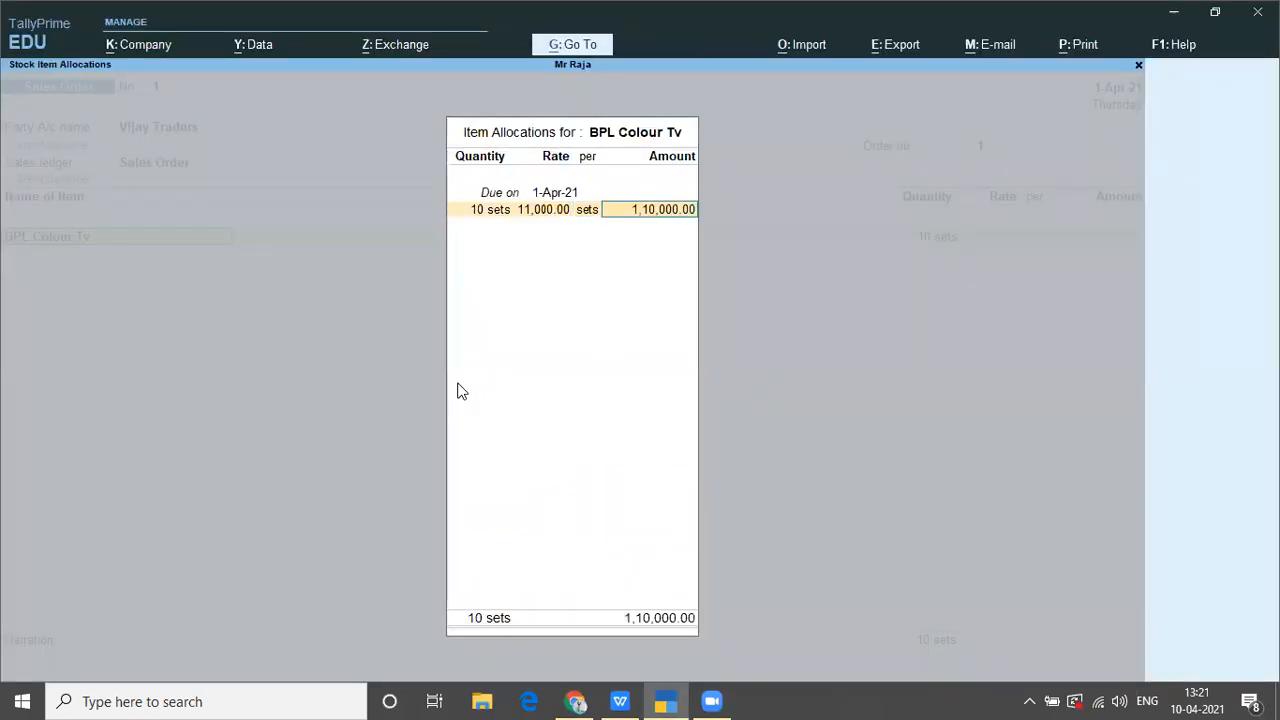
key("Return")
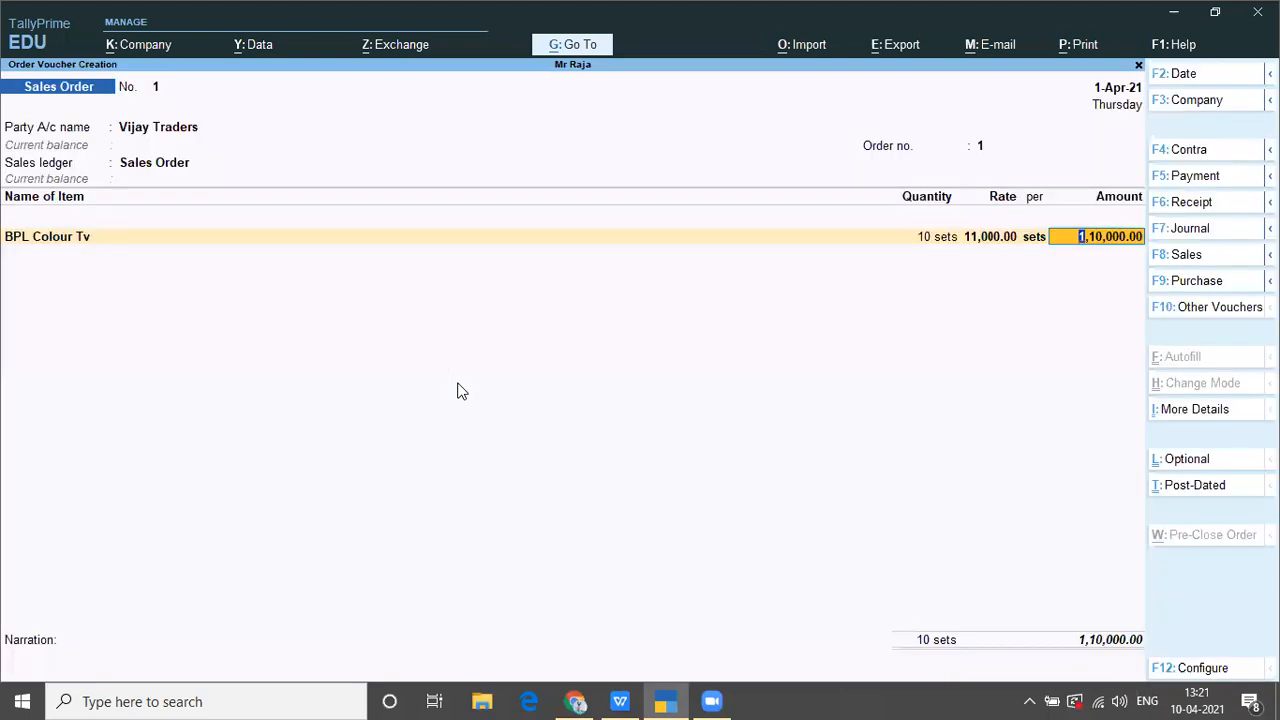
key("Return")
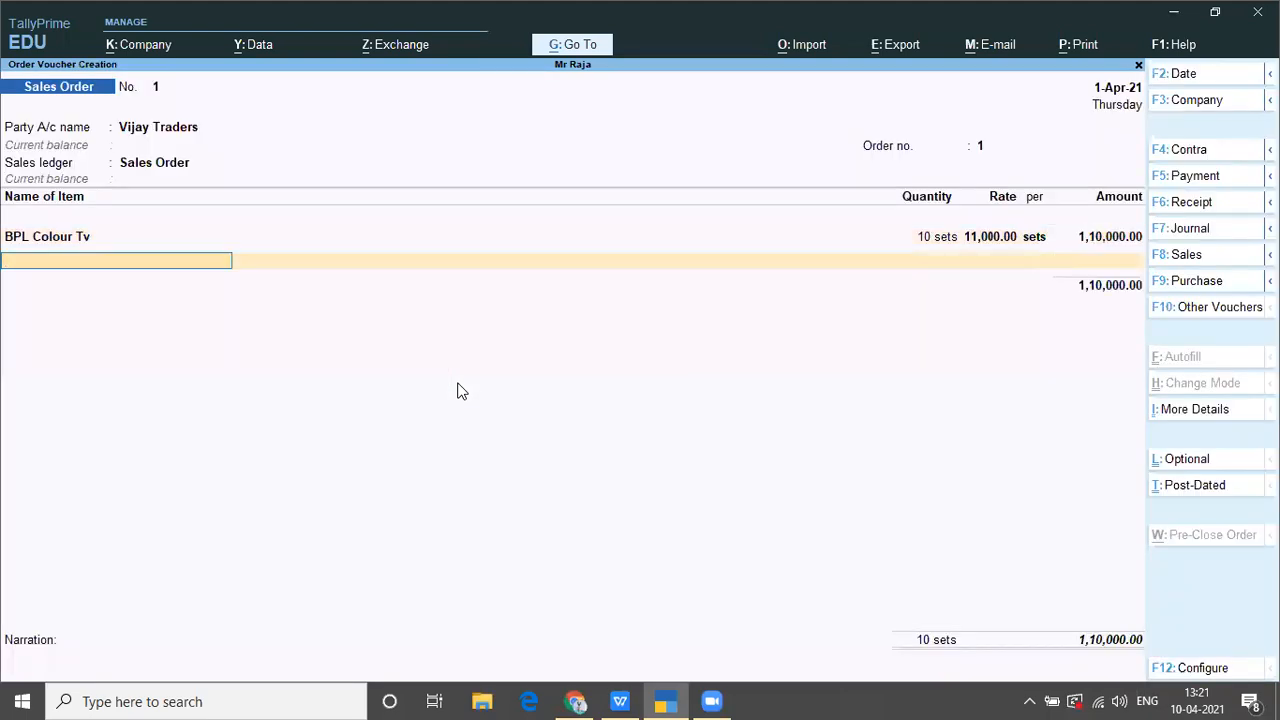
Step: Add Onida Colour Tv to the sales order, due on 1-Apr-21, and highlight its line in the WPS Office exercise
type("On")
key("Return")
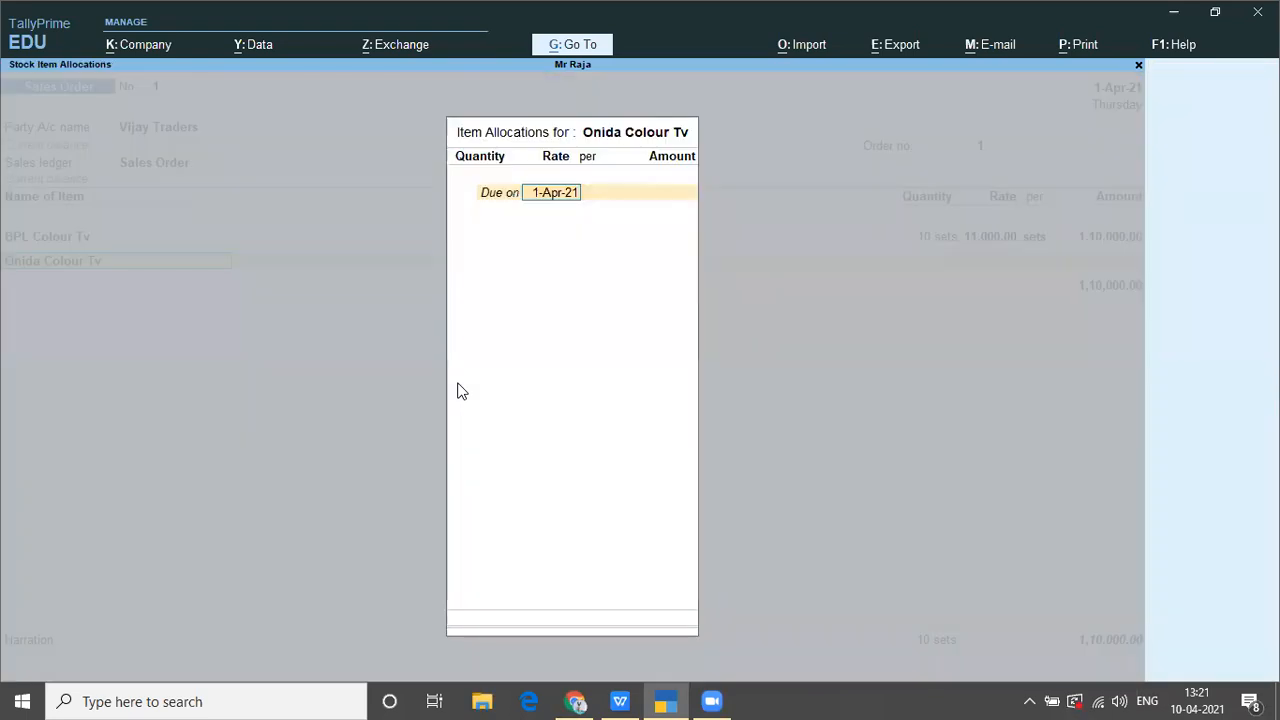
key("Return")
key("alt+Tab")
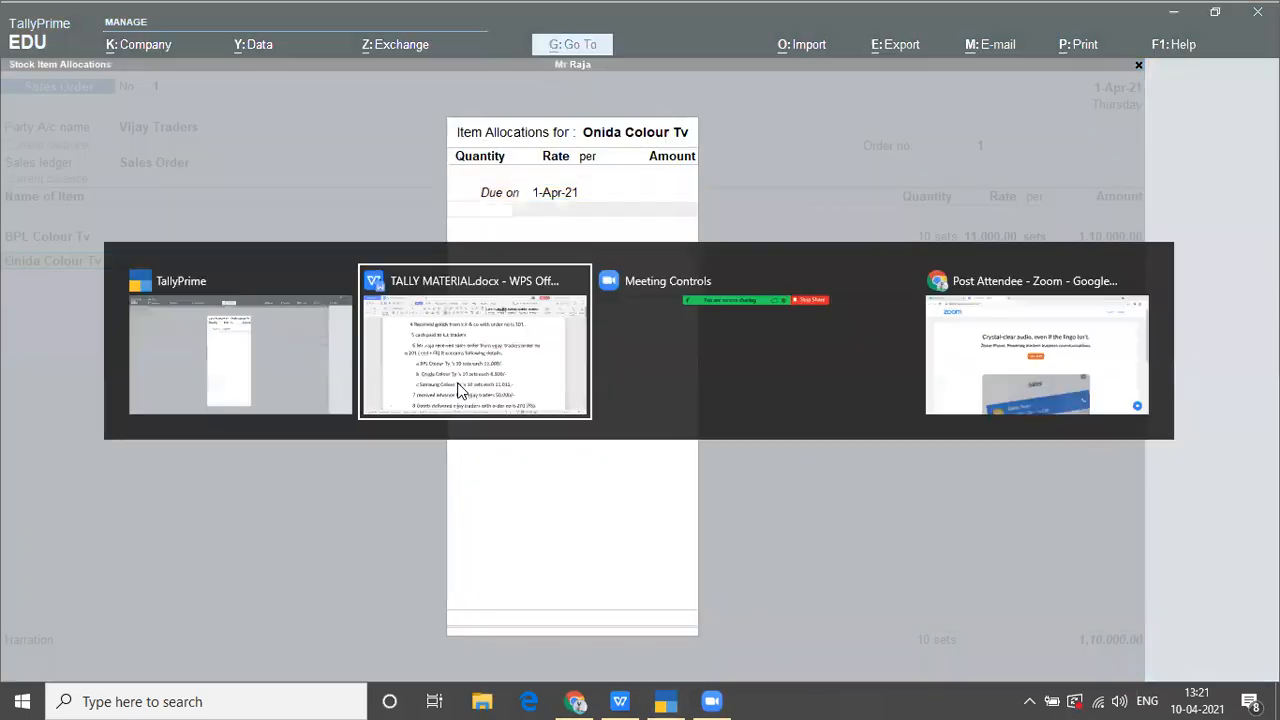
left_click_drag(324, 451, 856, 448)
Step: Return to TallyPrime and enter 10 sets at 8,800 each for Onida Colour Tv
key("alt+Tab")
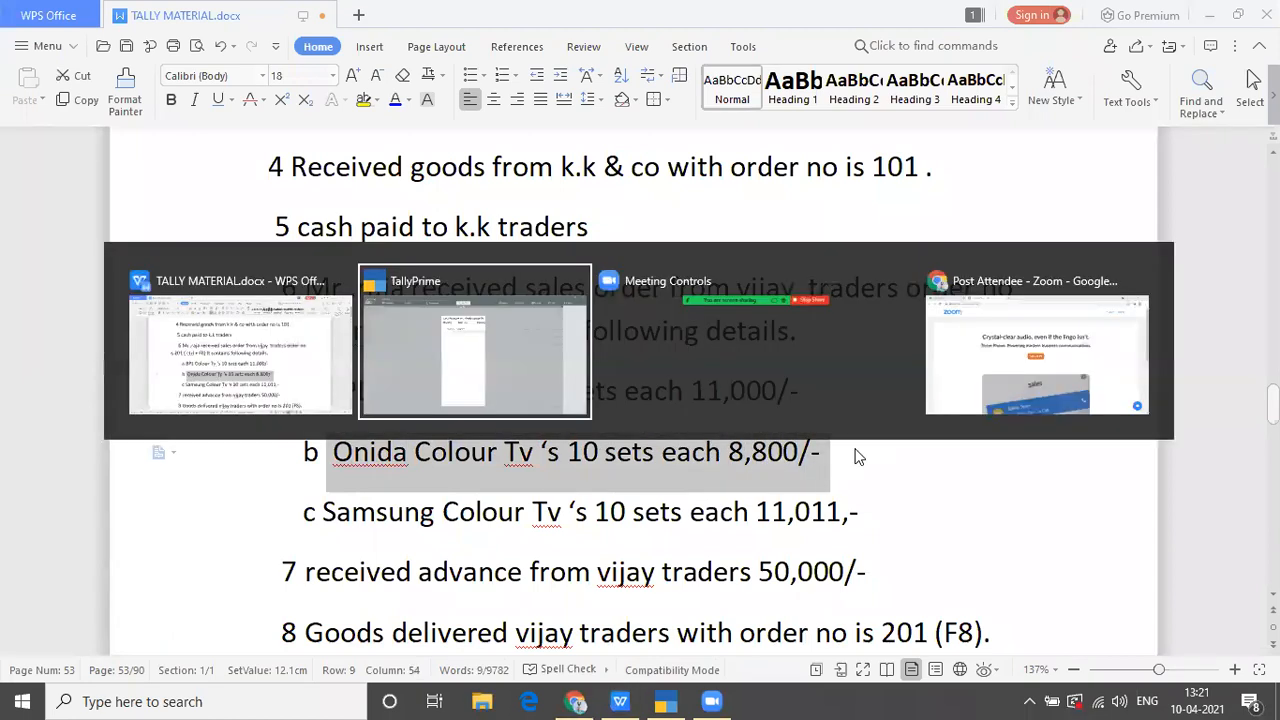
type("10")
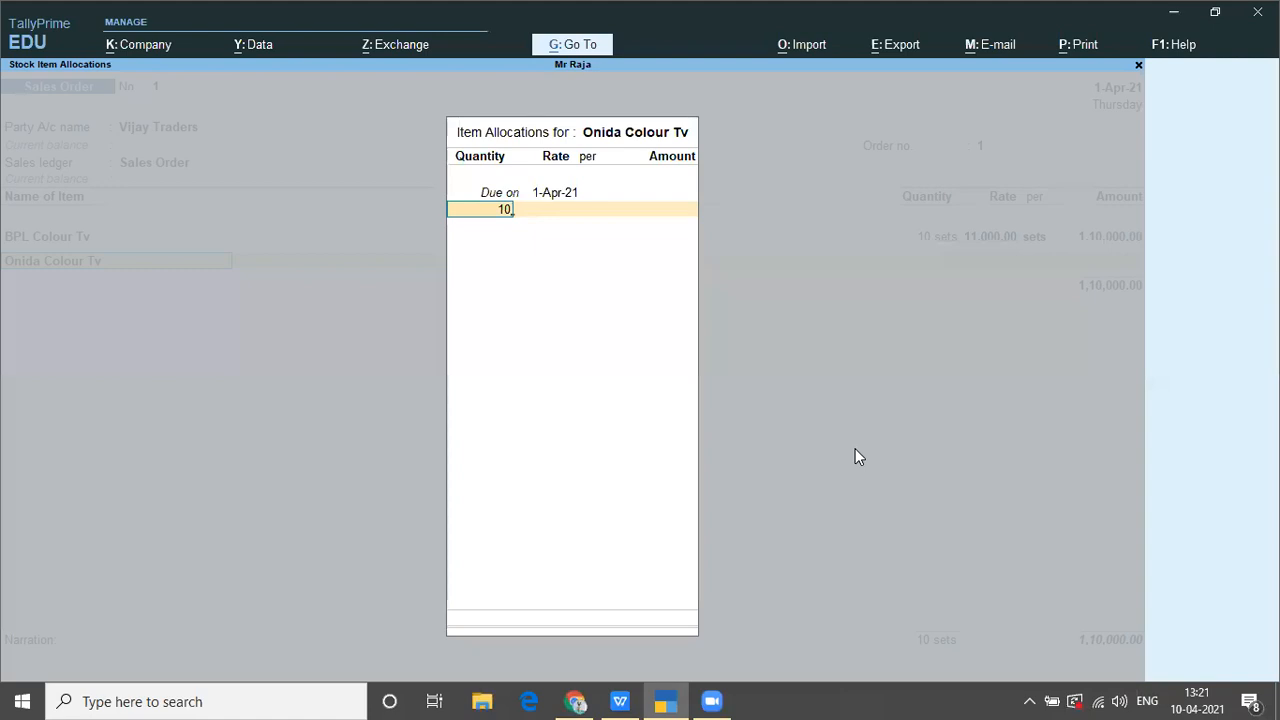
key("Return")
type("88")
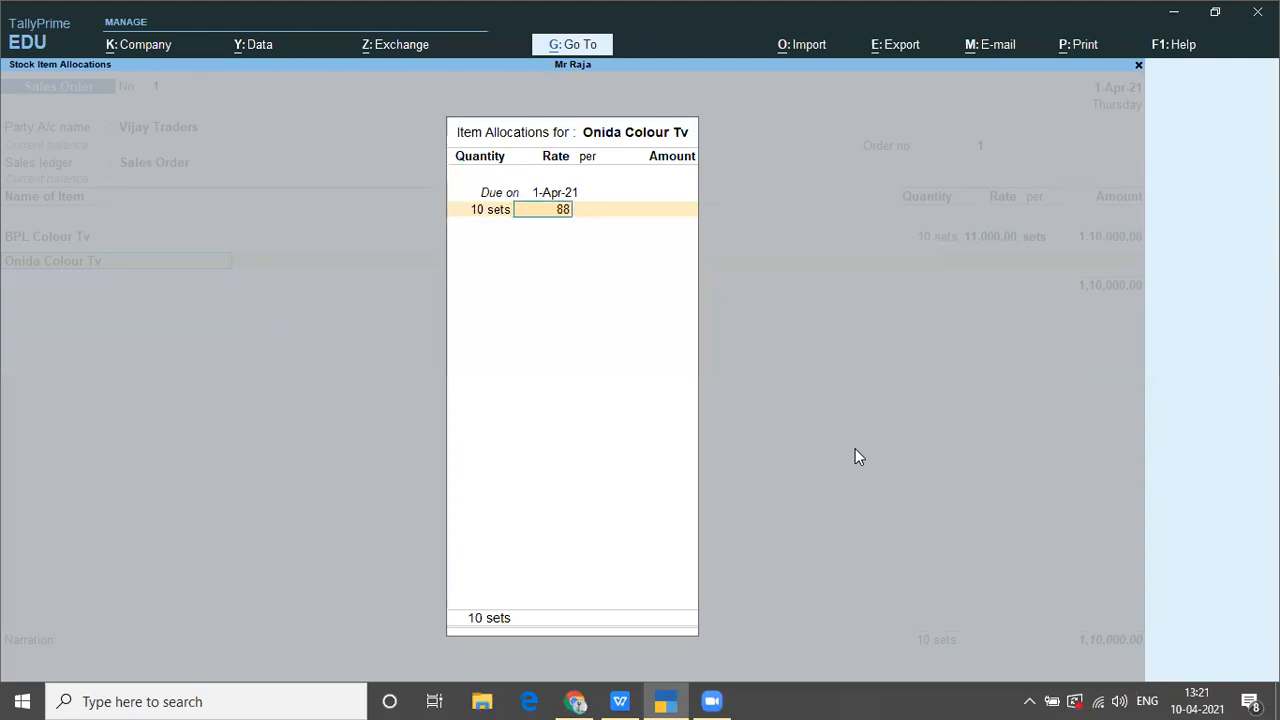
type("00")
key("Return")
key("Return")
key("Return")
key("Return")
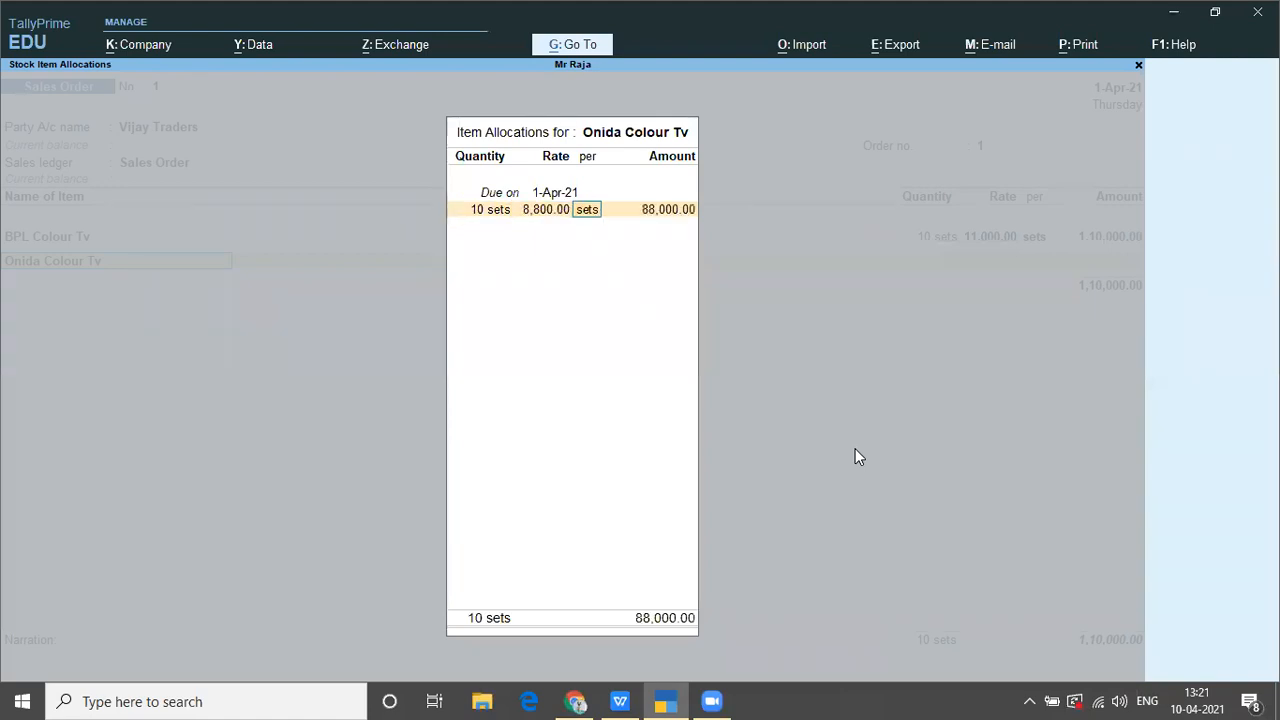
key("Return")
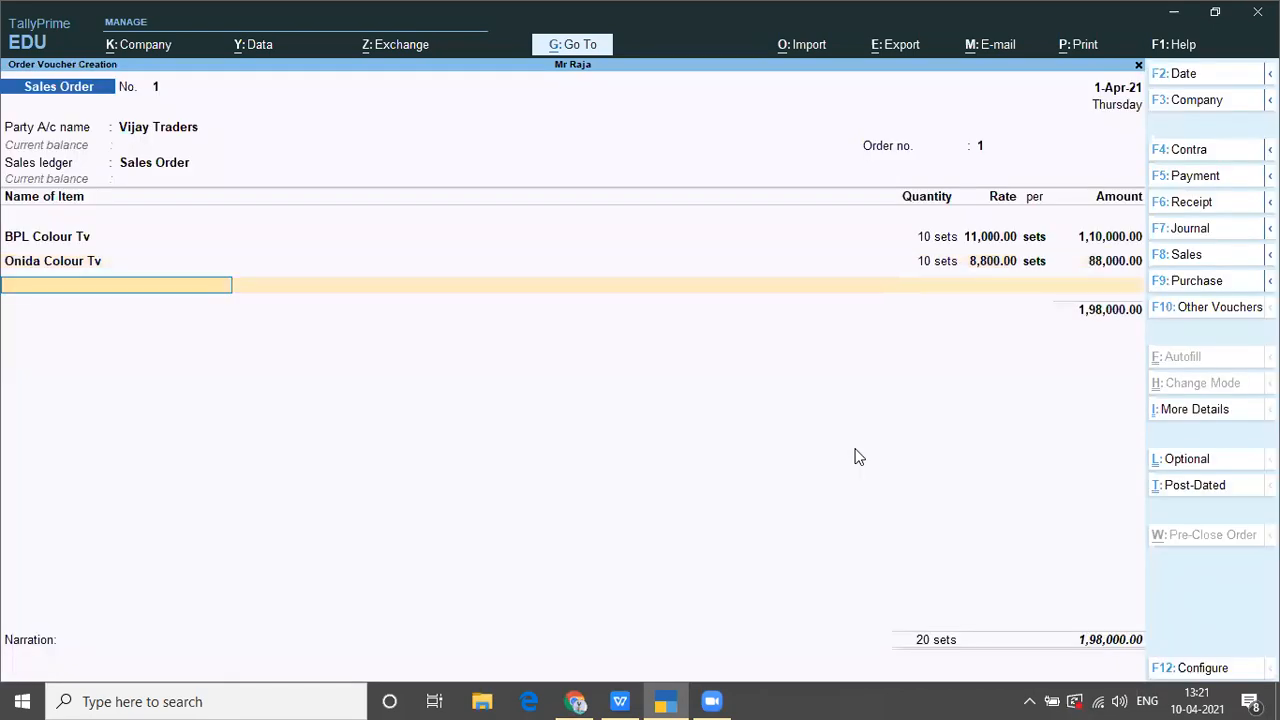
Step: Add Samsung Colour Tv to the sales order, due on 1-Apr-21, and highlight its line in the WPS Office exercise
type("s")
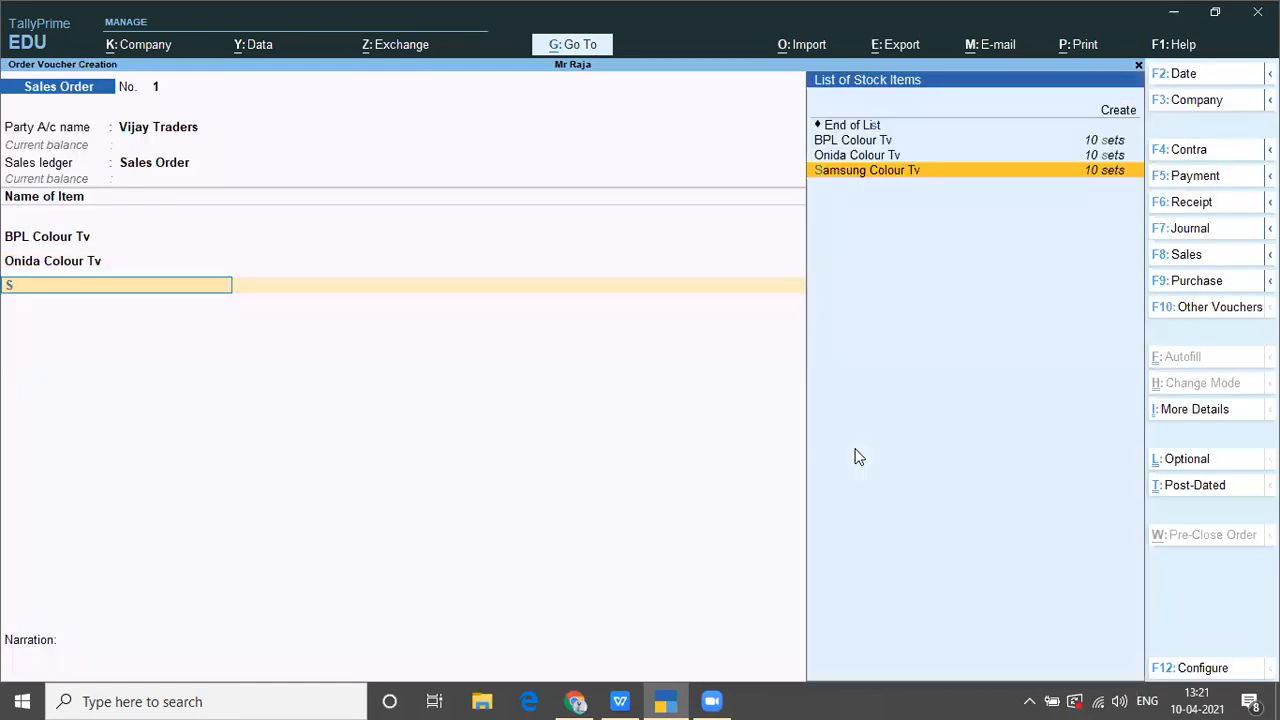
key("Return")
key("Return")
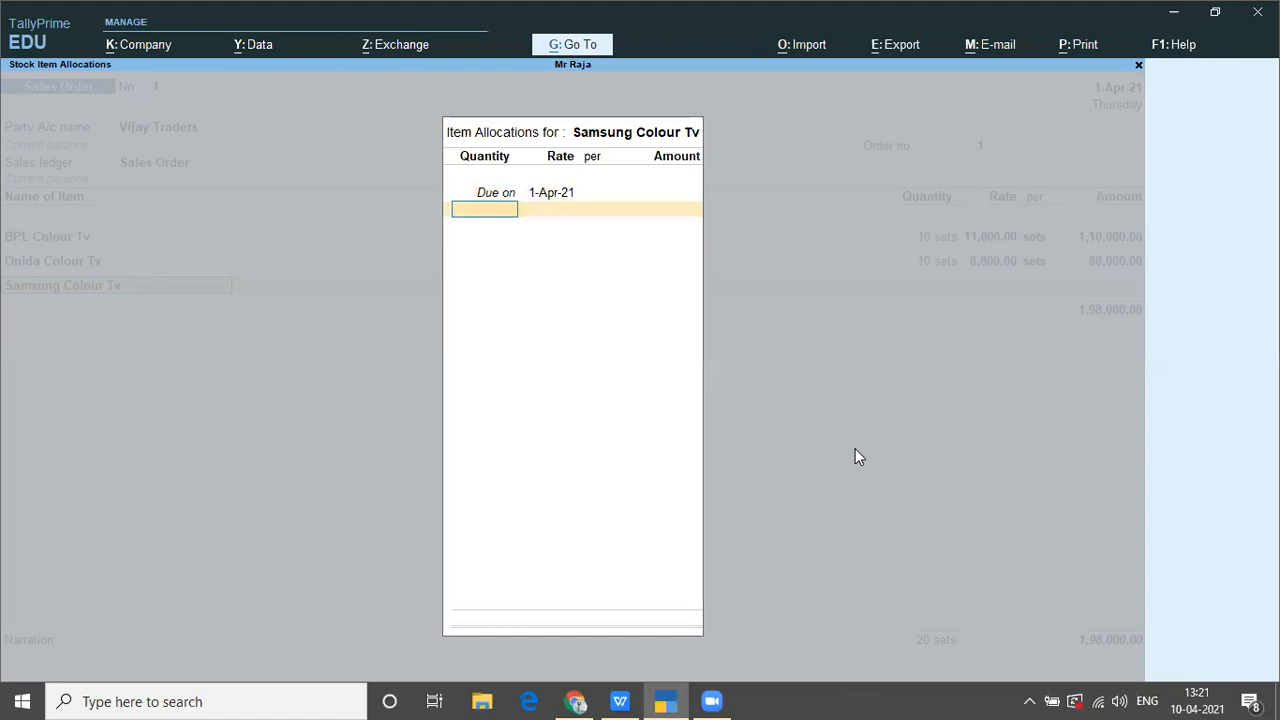
key("alt+Tab")
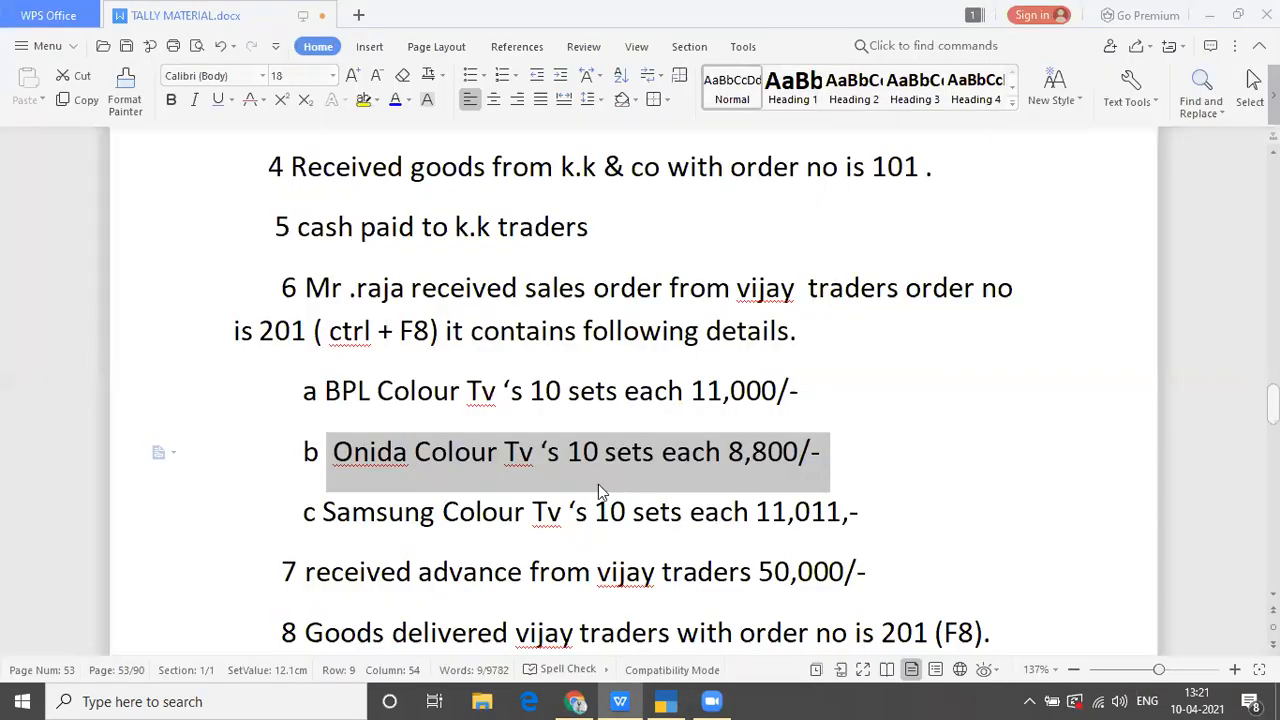
left_click_drag(322, 515, 852, 547)
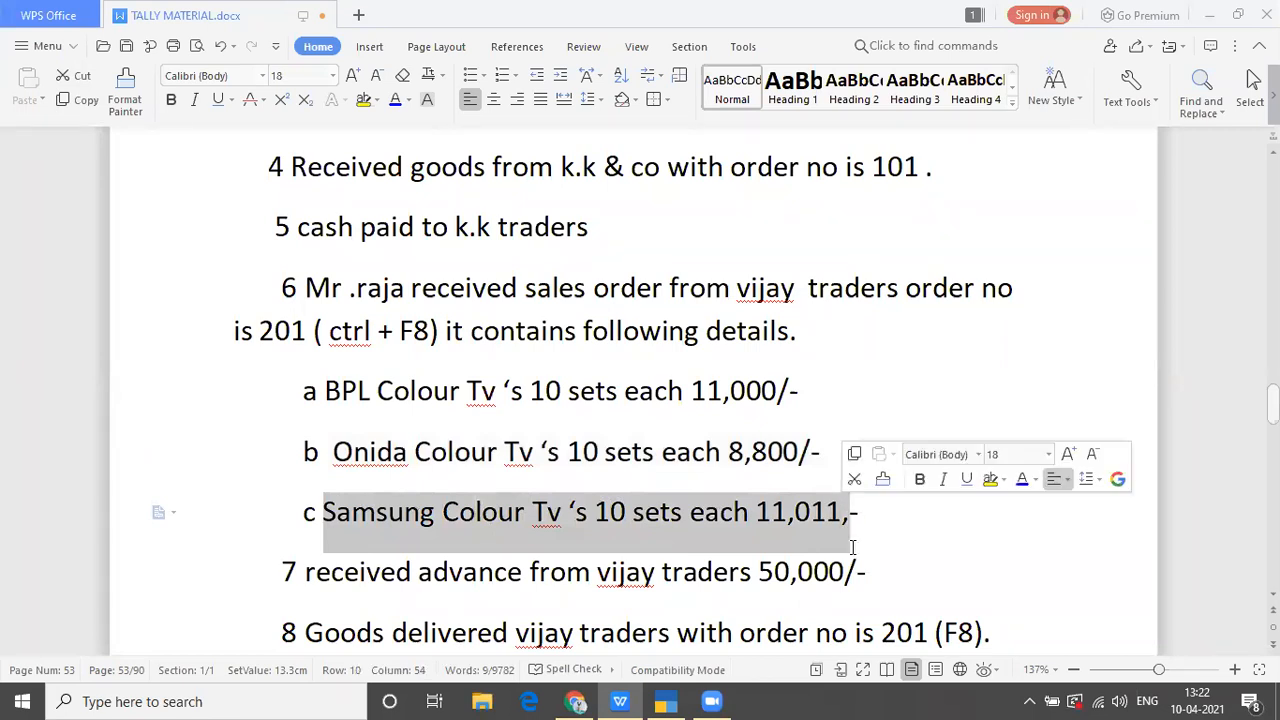
Step: Return to TallyPrime and enter 10 sets at 11,011 each for Samsung Colour Tv
key("alt+Tab")
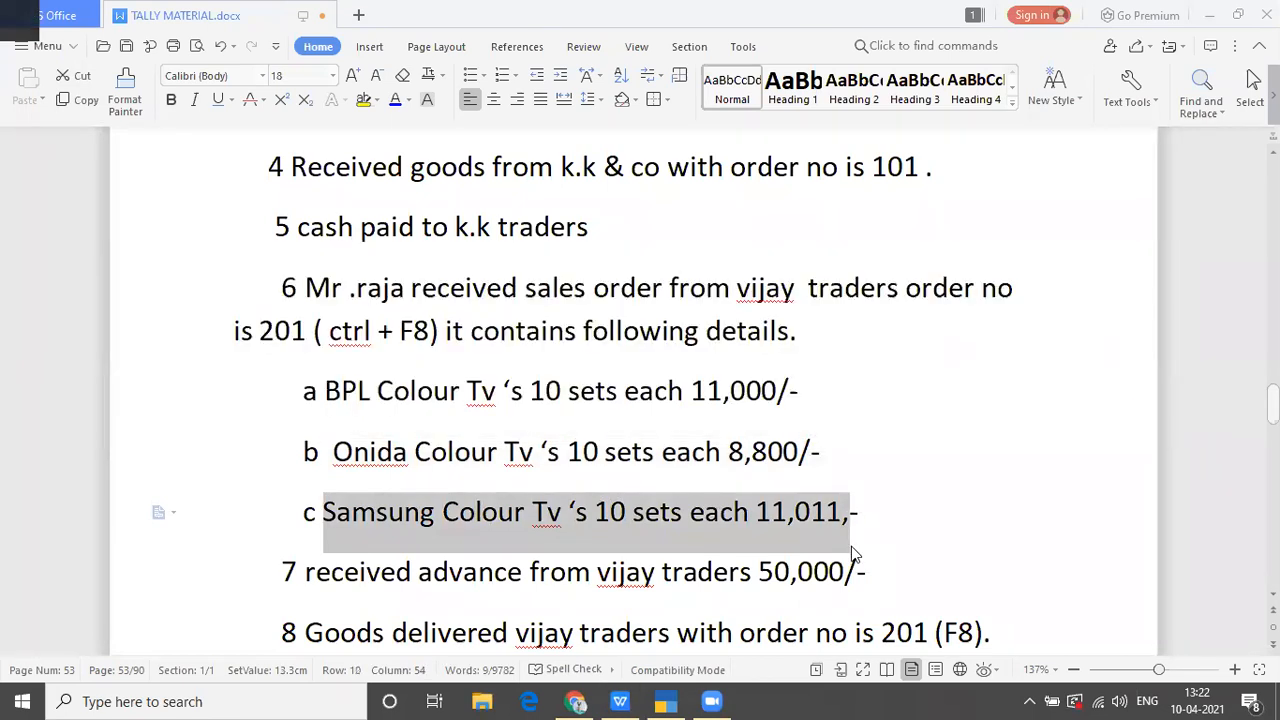
type("0")
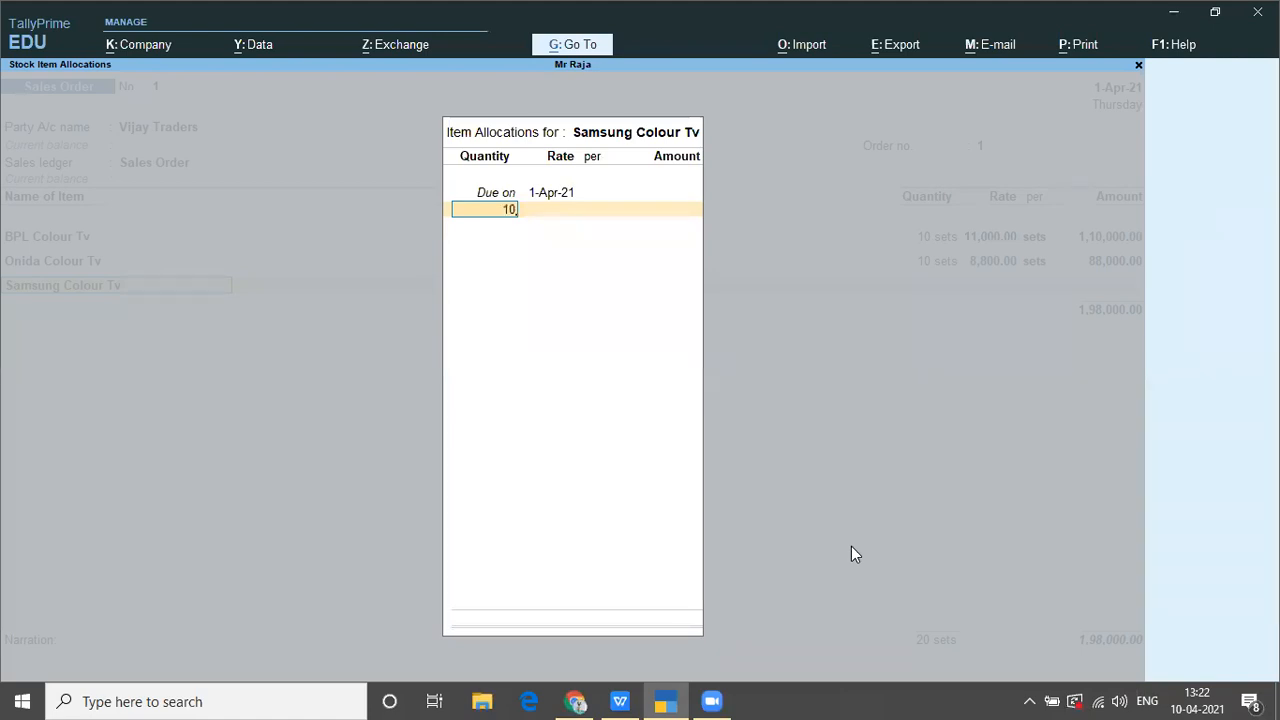
key("Return")
type("11011")
key("Return")
key("Return")
key("Return")
key("Return")
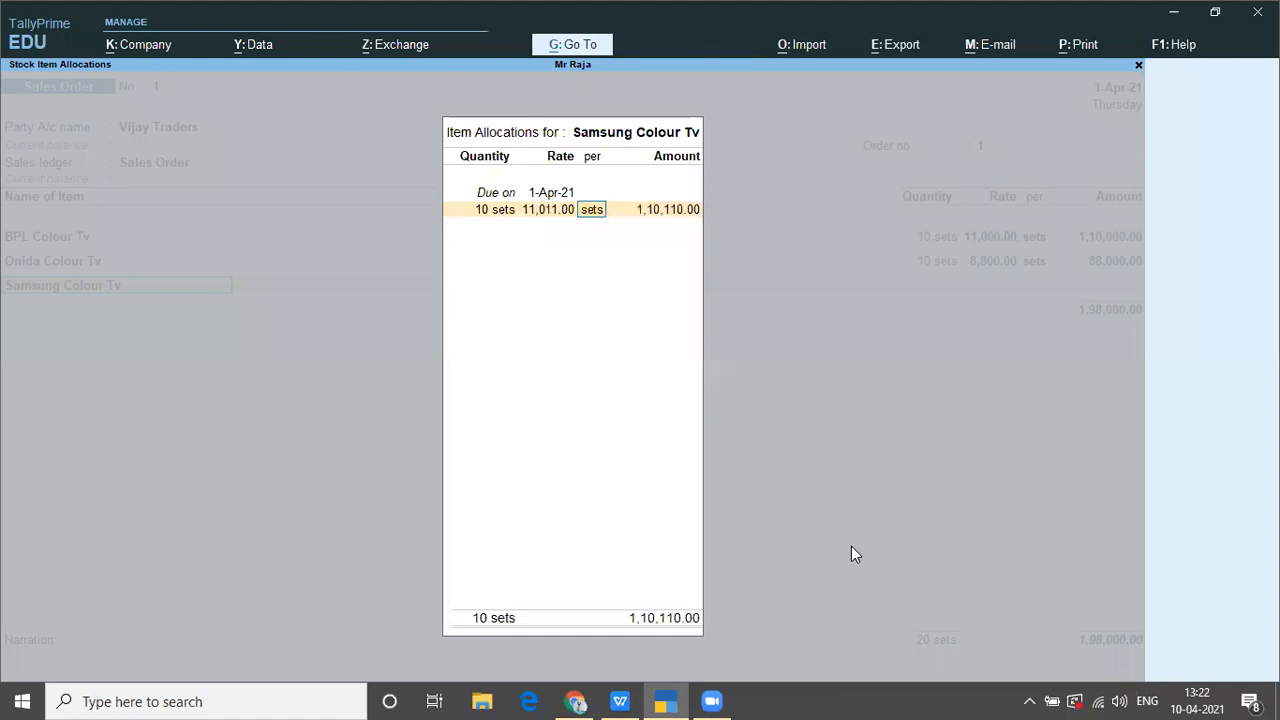
key("Return")
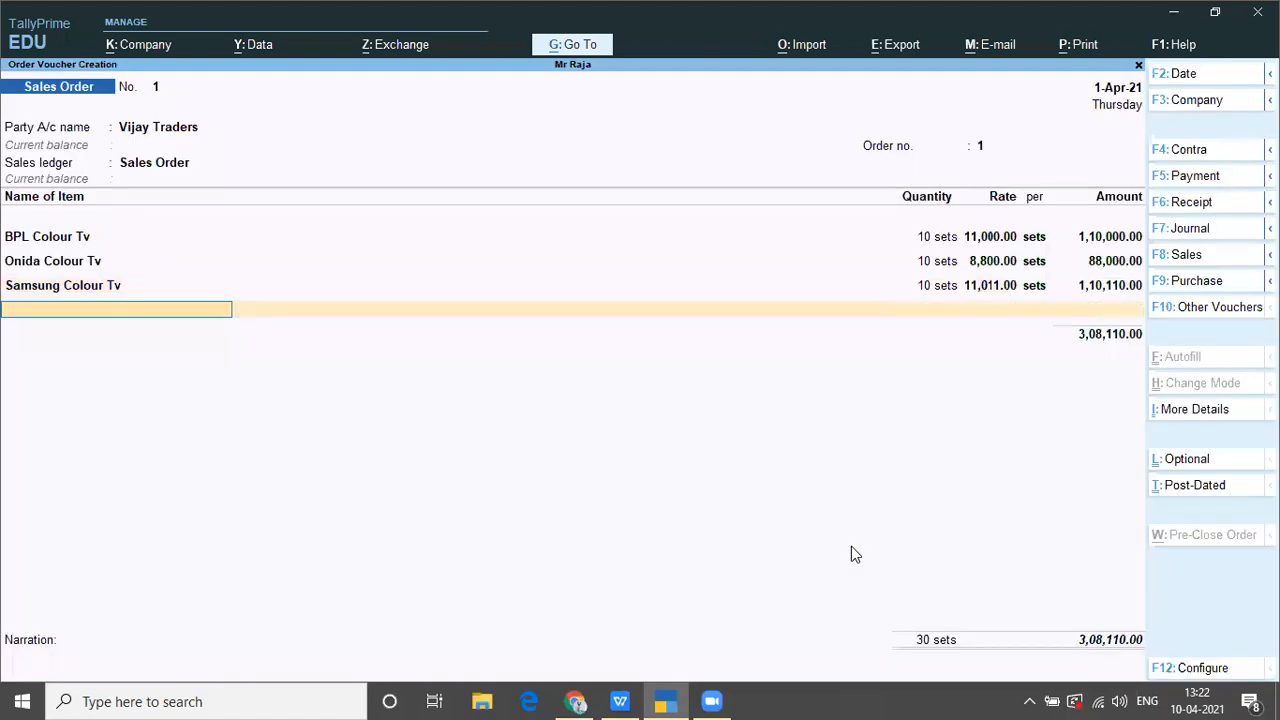
Step: End the item list and save Vijay Traders' sales order without a narration
key("Return")
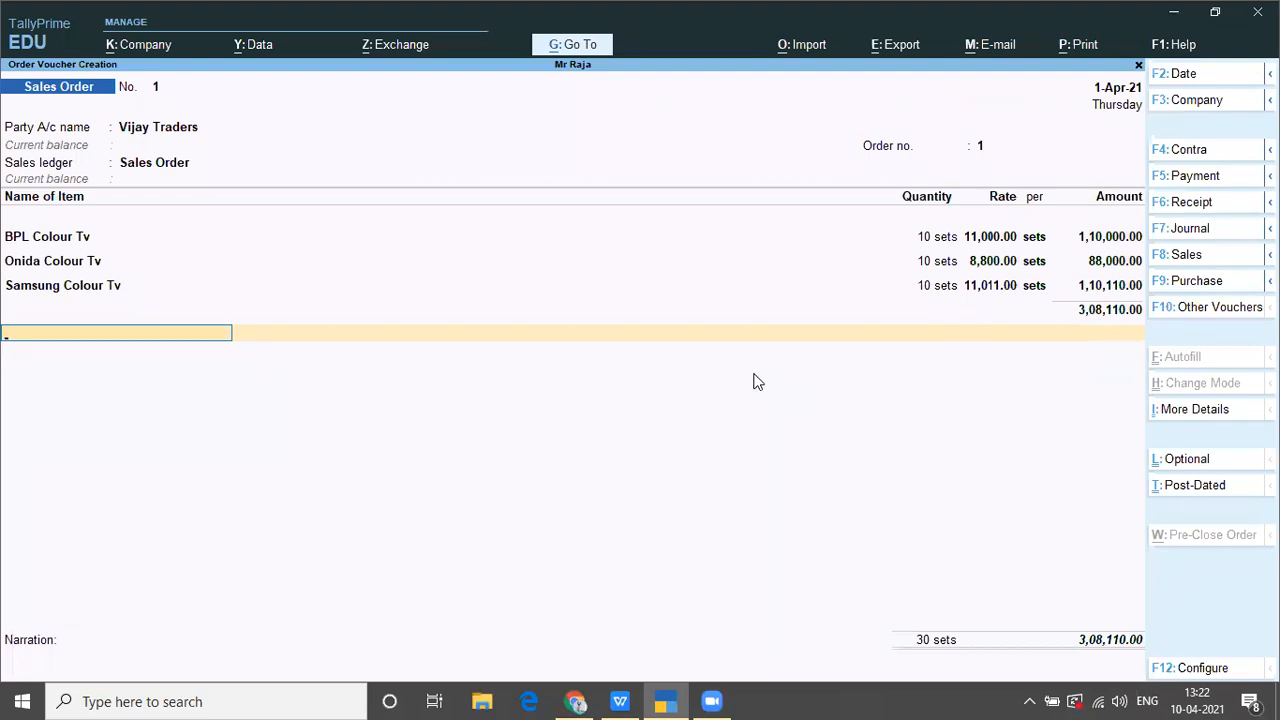
key("Return")
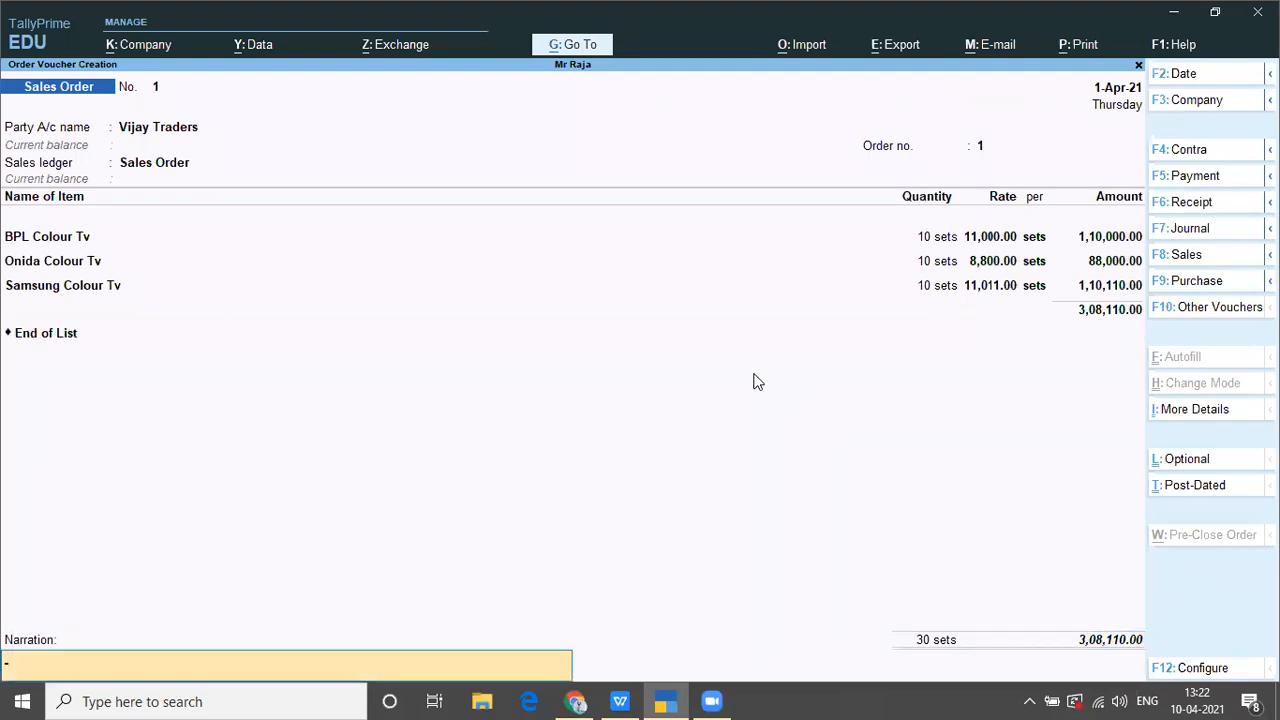
key("Return")
key("Return")
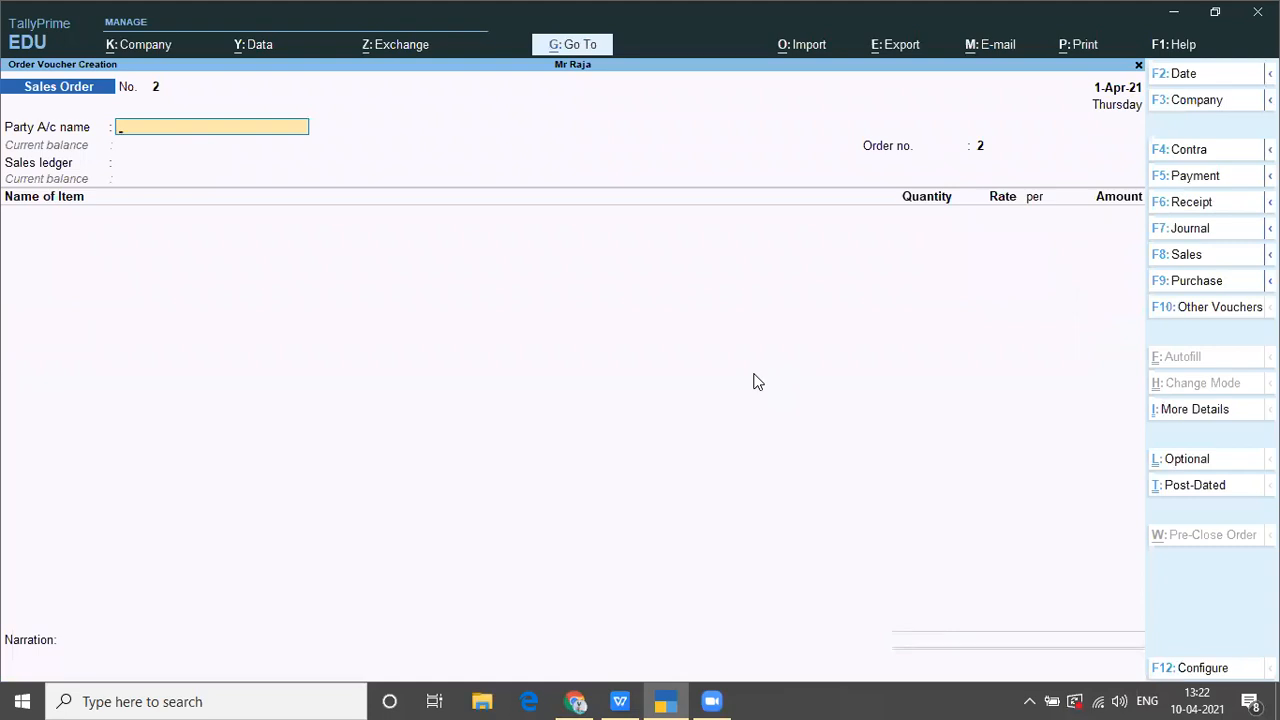
Step: Switch to the WPS Office exercise and highlight transaction 7, the 50,000 advance received from Vijay Traders
key("alt+Tab")
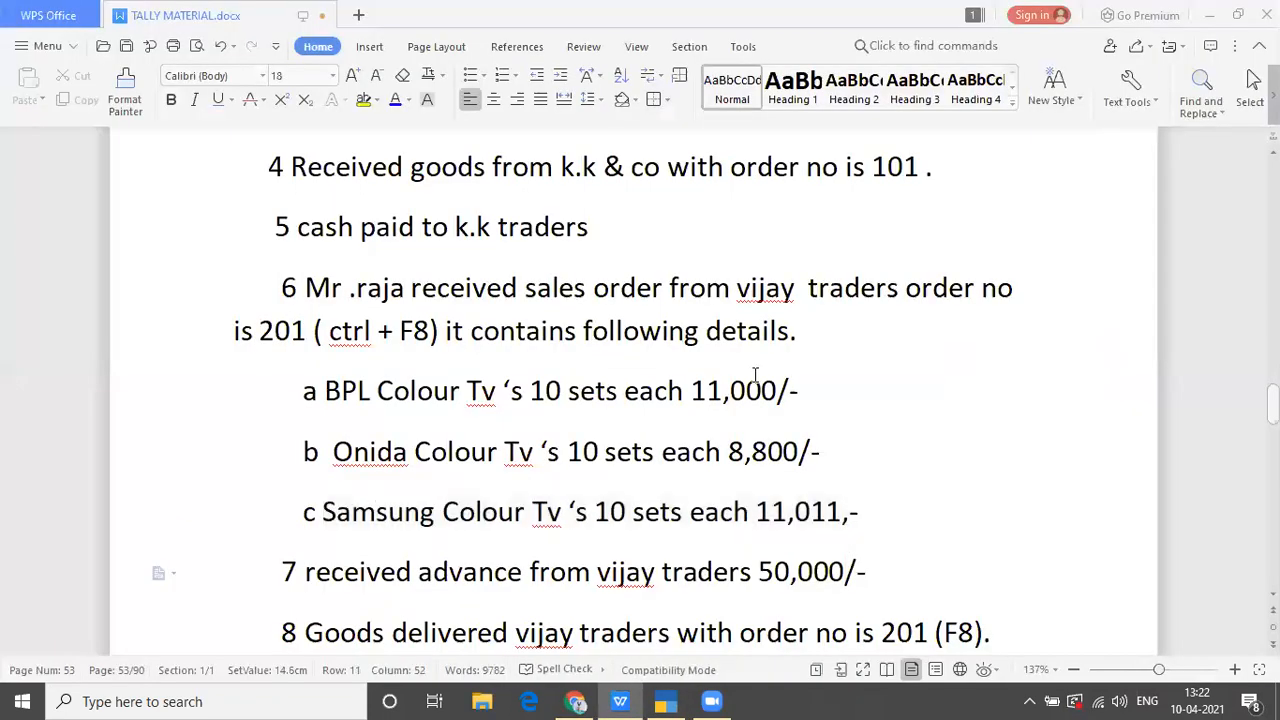
left_click_drag(297, 572, 942, 587)
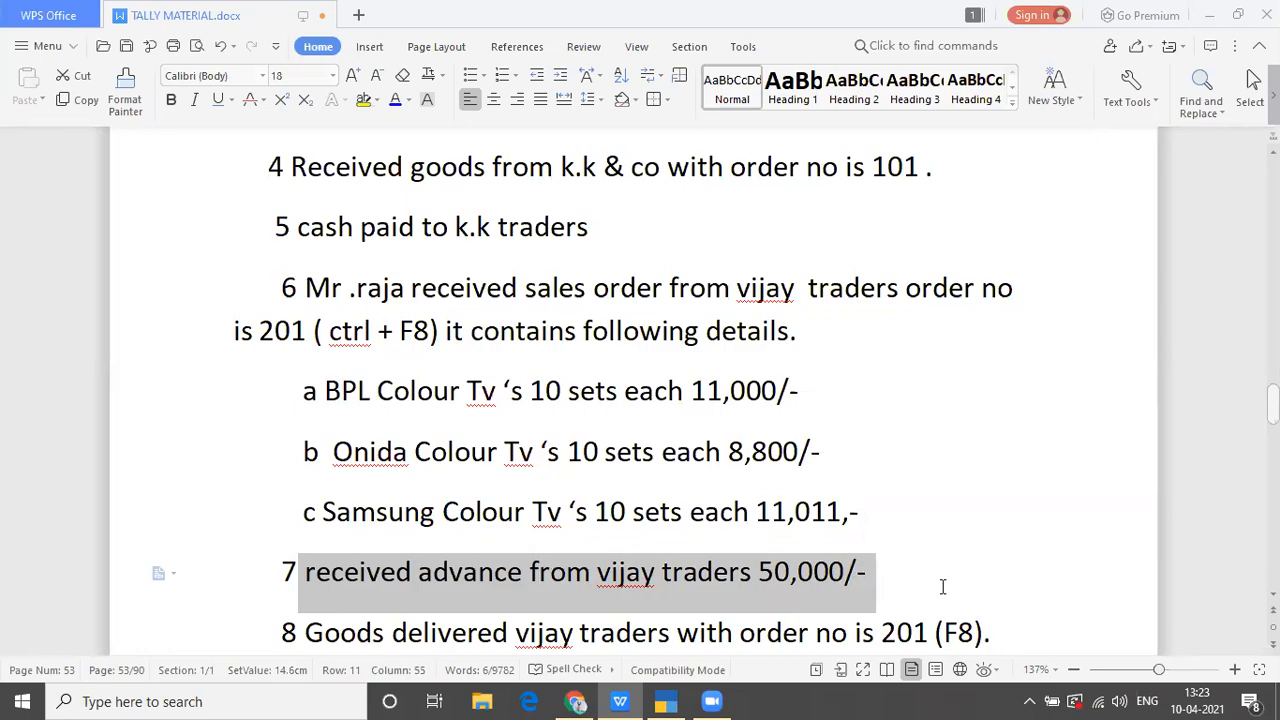
Step: Return to TallyPrime and leave the blank sales order voucher for the Gateway of Tally
key("alt+Tab")
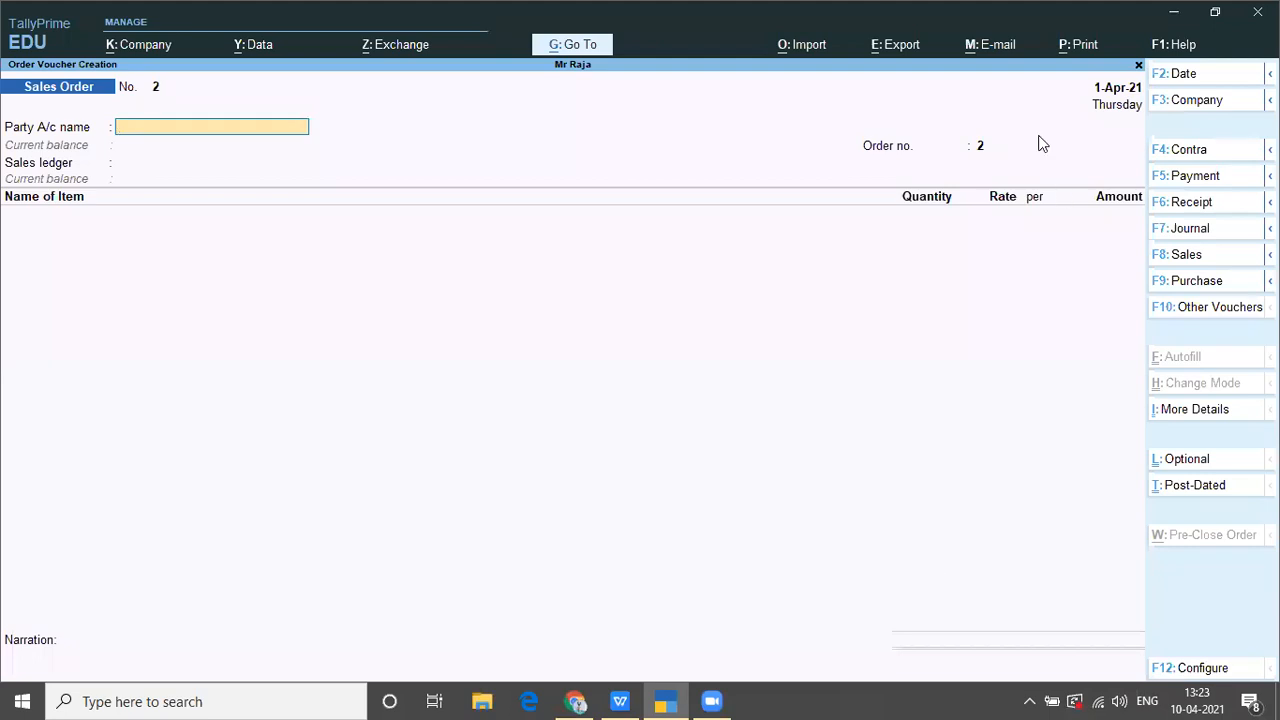
key("Escape")
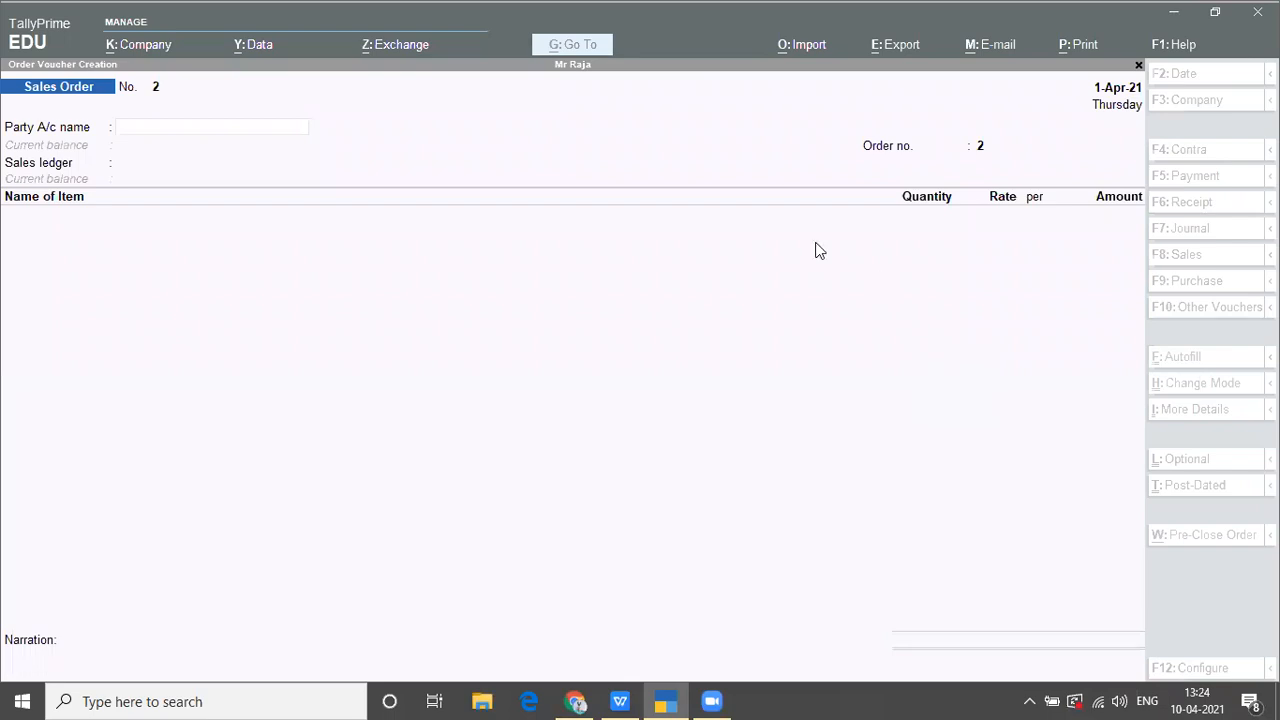
left_click(551, 287)
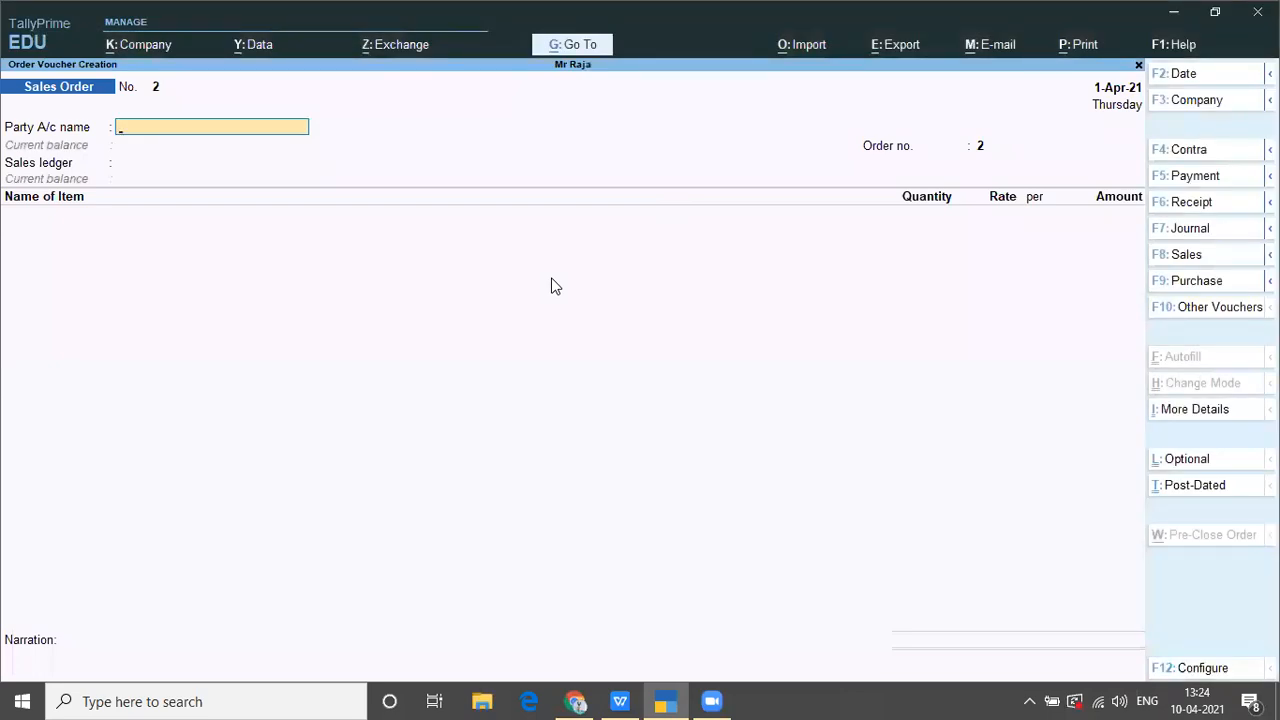
key("Escape")
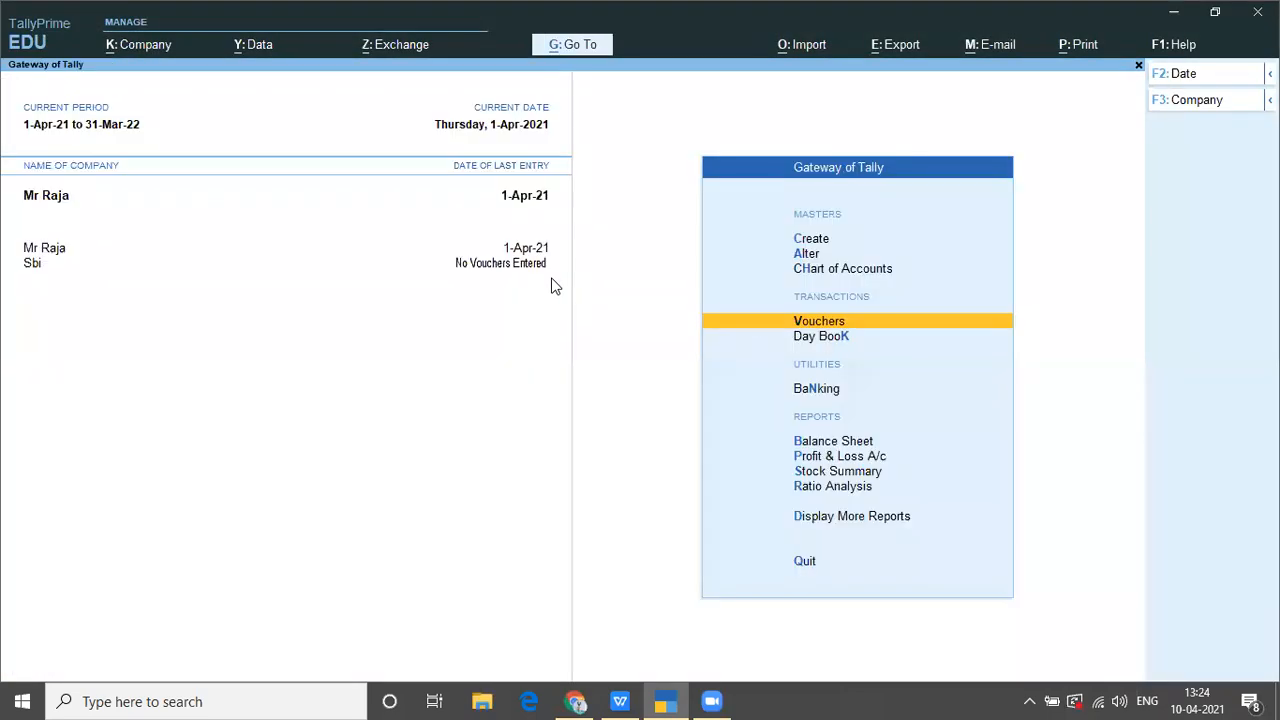
Step: Open Vijay Traders' sales order for alteration from the Day Book
key("Down")
key("Return")
key("Down")
key("Down")
key("Down")
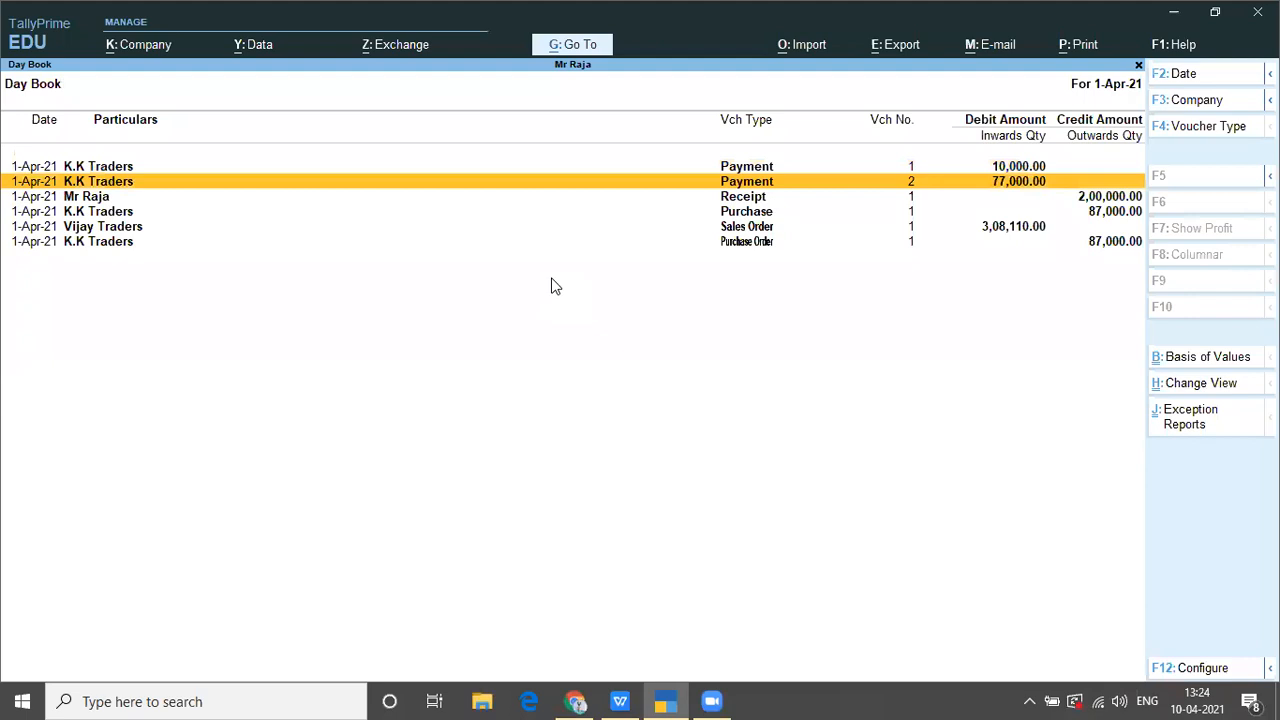
key("Down")
key("Return")
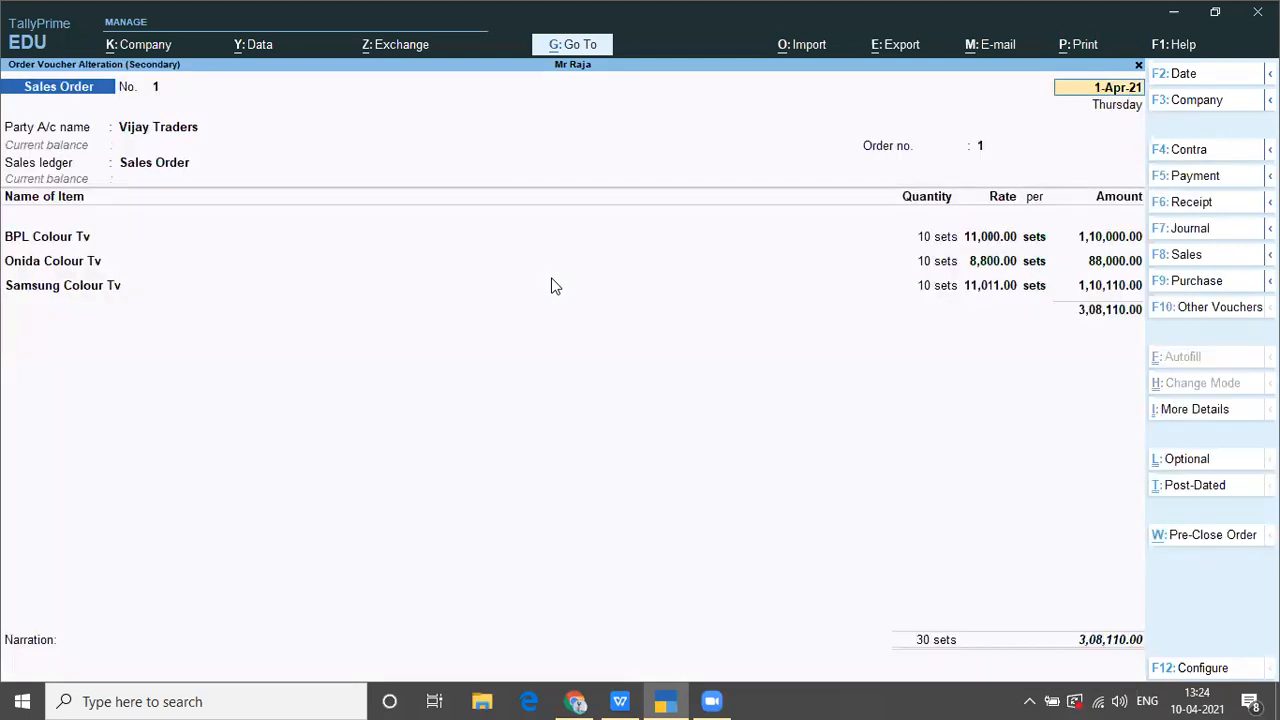
Step: Accept the existing party and dispatch details, check the WPS Office exercise, and set the sales order's order number to 201 in TallyPrime
key("Return")
key("Return")
key("Return")
key("Return")
key("Return")
key("Return")
key("Return")
key("Return")
key("Return")
key("Return")
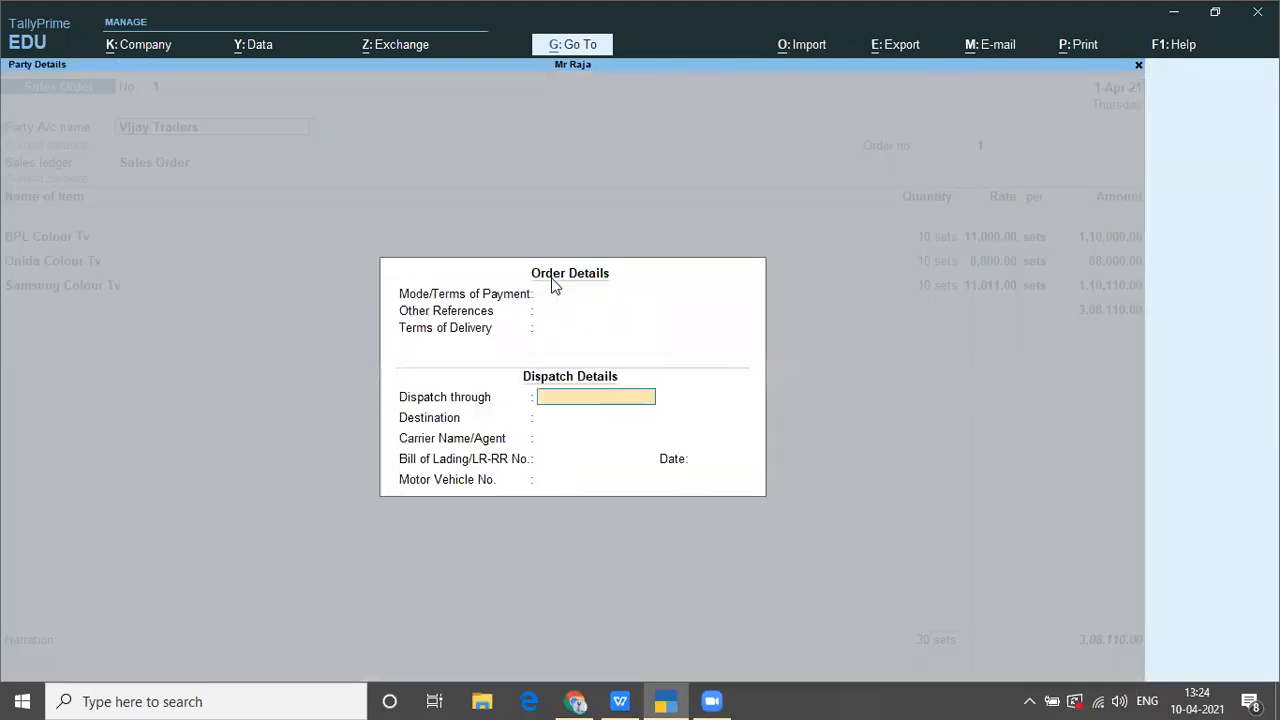
key("Return")
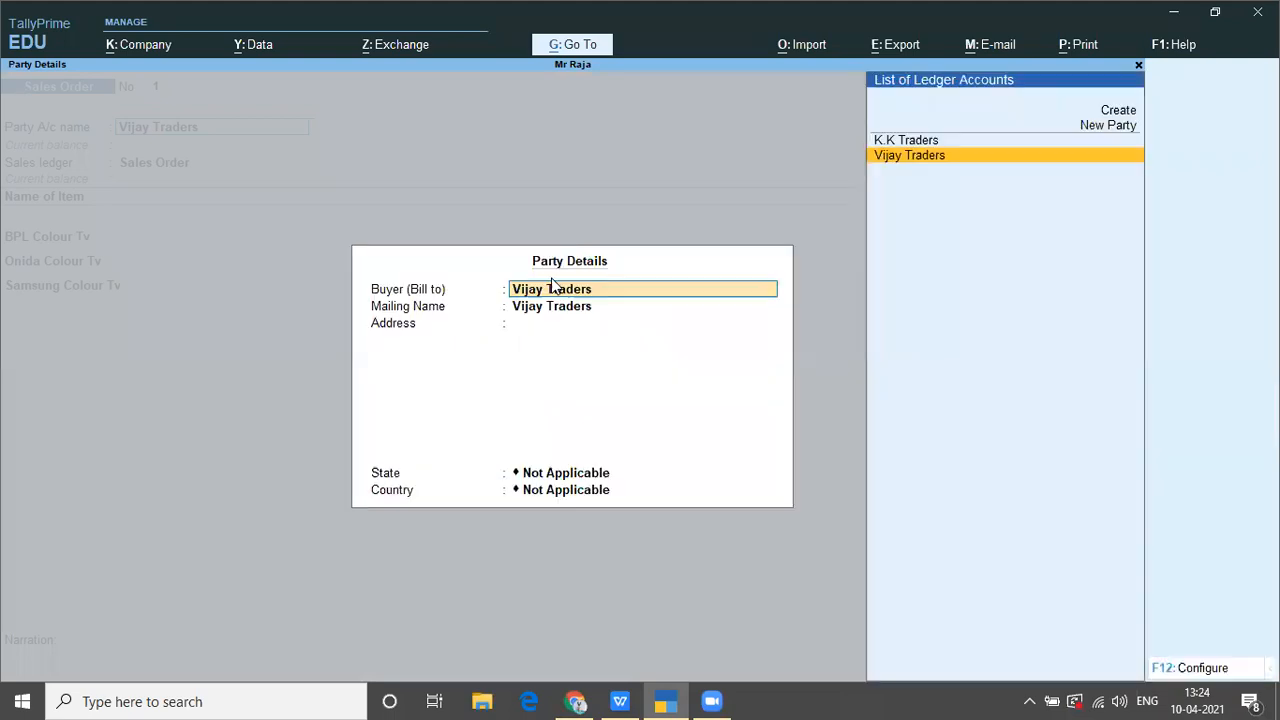
key("Return")
key("Return")
key("Return")
key("Return")
key("Return")
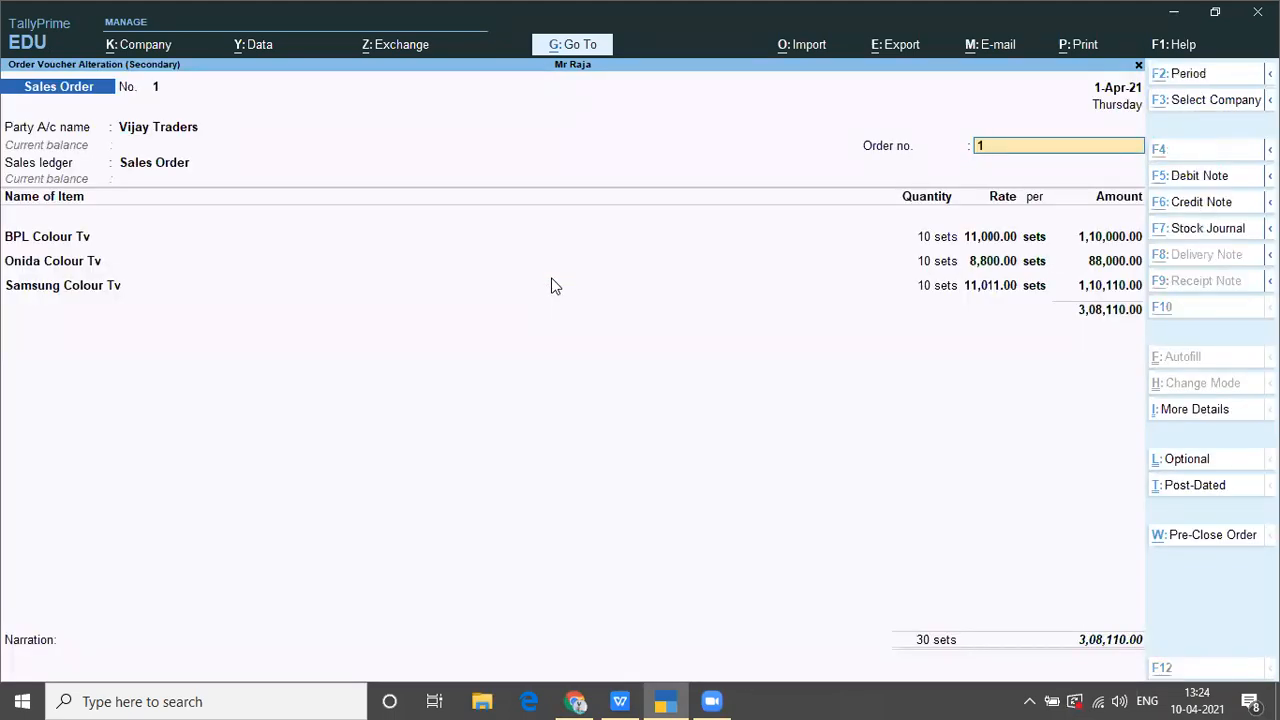
key("alt+Tab")
key("alt+Tab")
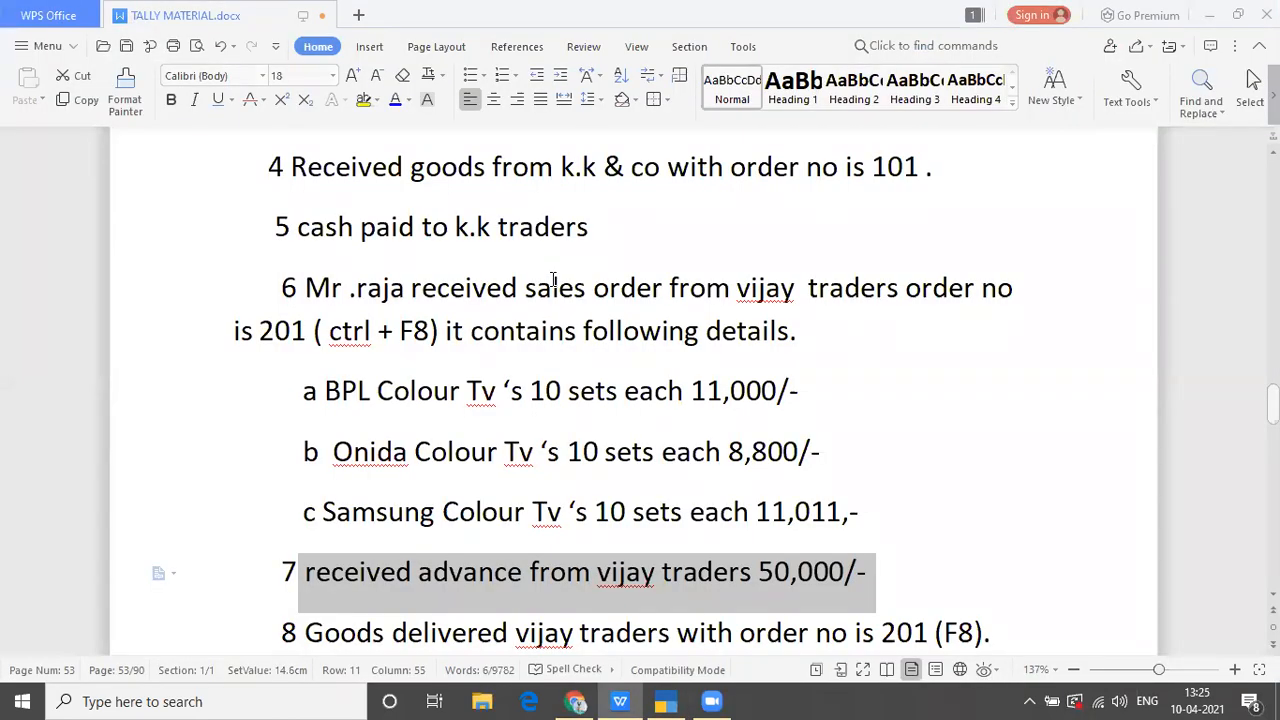
key("alt+Tab")
type("201")
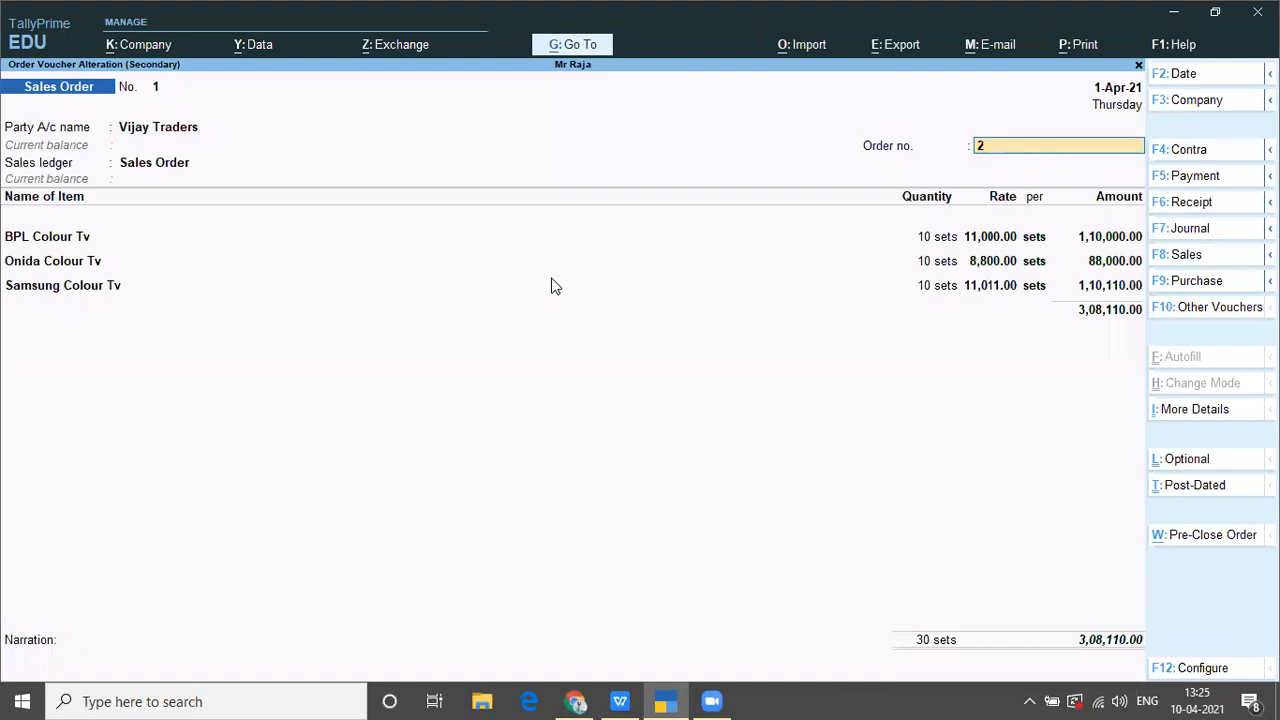
Step: Accept the three existing item allocations, save the altered sales order without a narration, and return to the Gateway of Tally
key("Return")
key("Return")
key("Return")
key("Return")
key("Return")
key("Return")
key("Return")
key("Return")
key("Return")
key("Return")
key("Return")
key("Return")
key("Return")
key("Return")
key("Return")
key("Return")
key("Return")
key("Return")
key("Return")
key("Return")
key("Return")
key("Return")
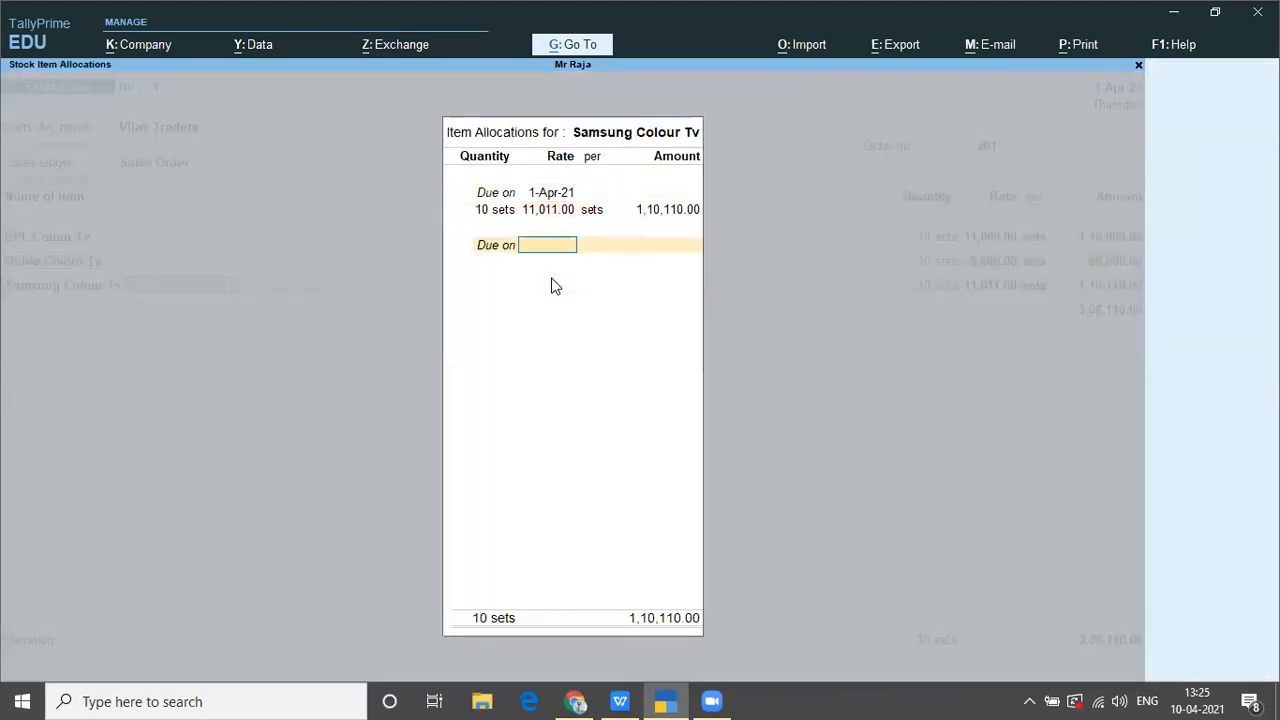
key("Return")
key("Return")
key("Return")
key("Return")
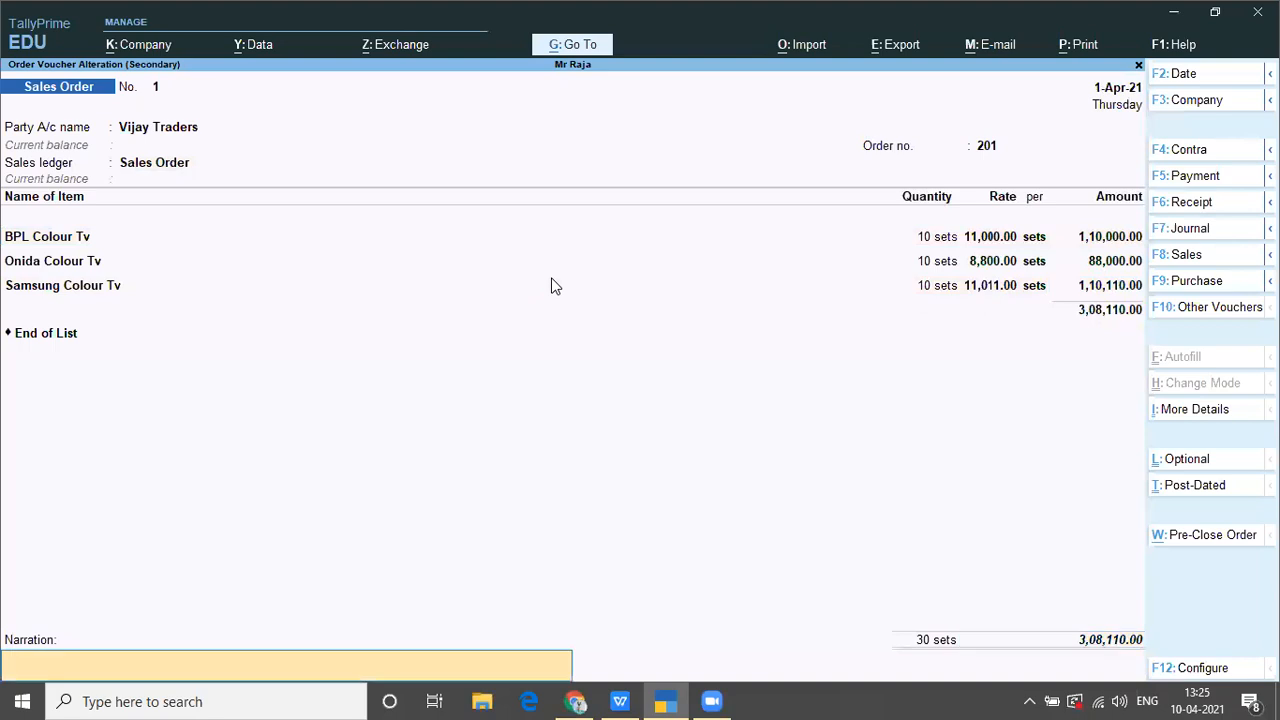
key("Return")
key("Return")
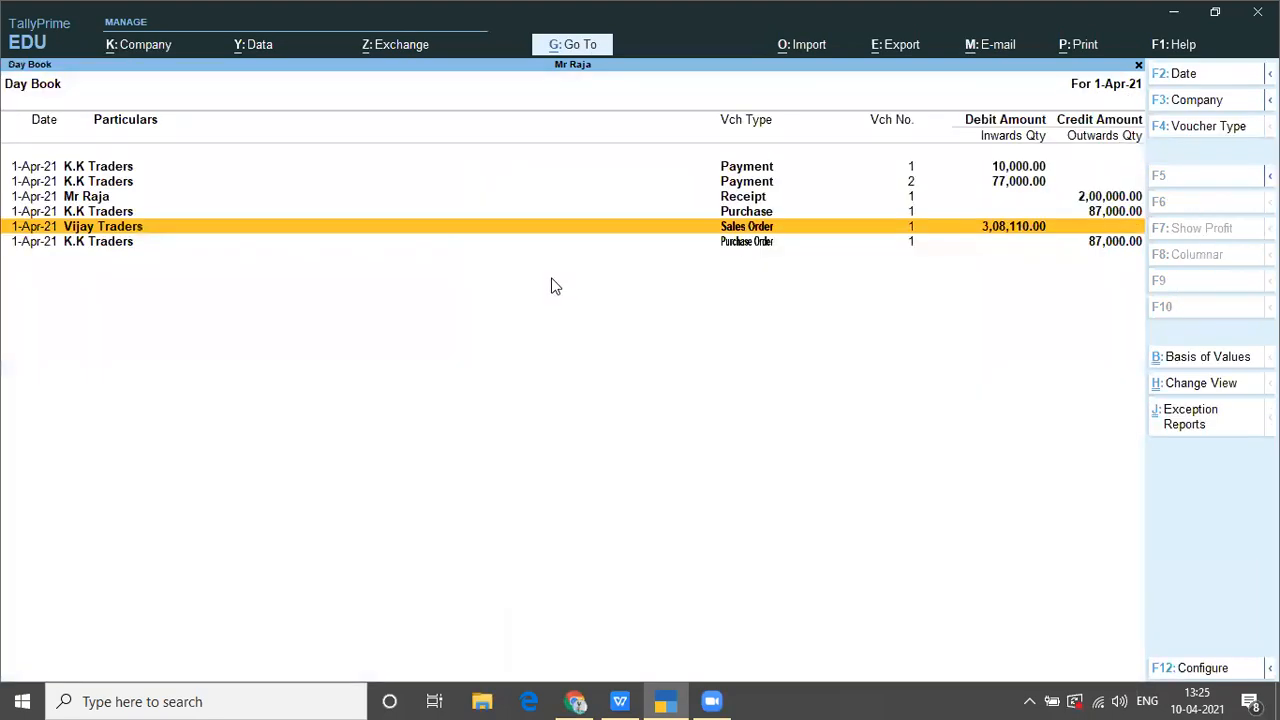
key("Escape")
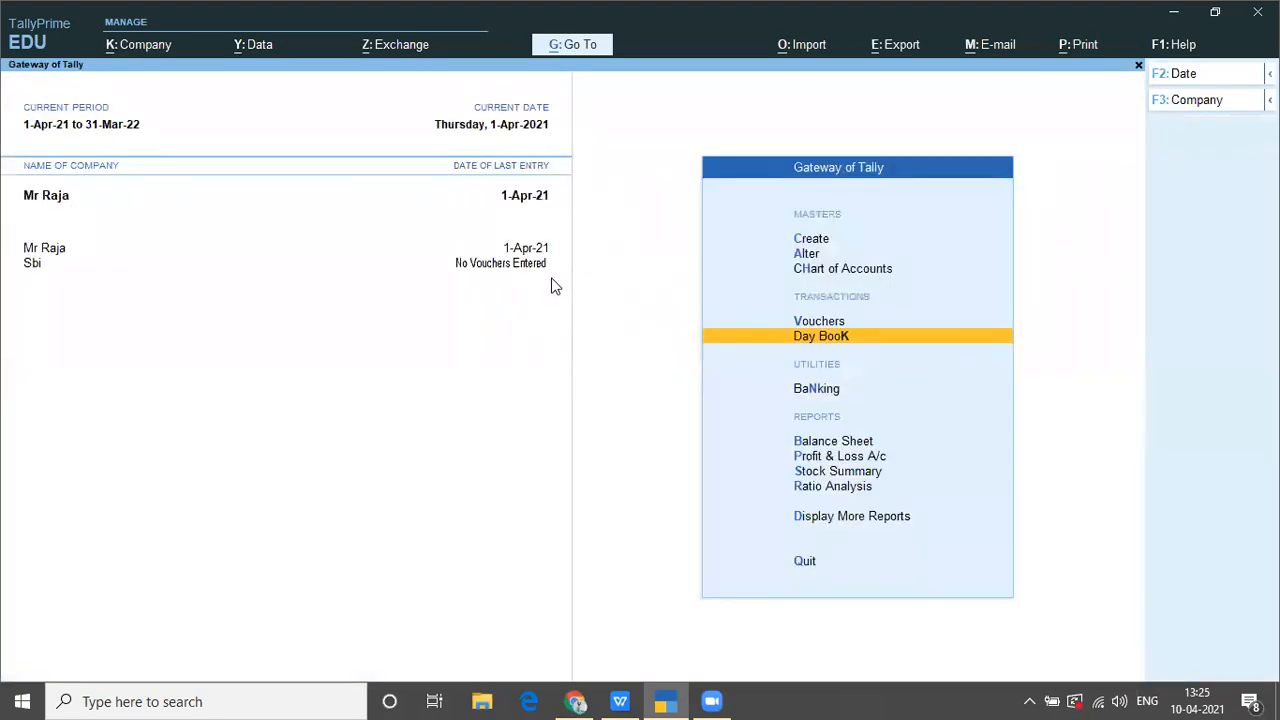
Step: Start a receipt voucher with Cash as the account and enter 50,000 received from Vijay Traders
key("Up")
key("Return")
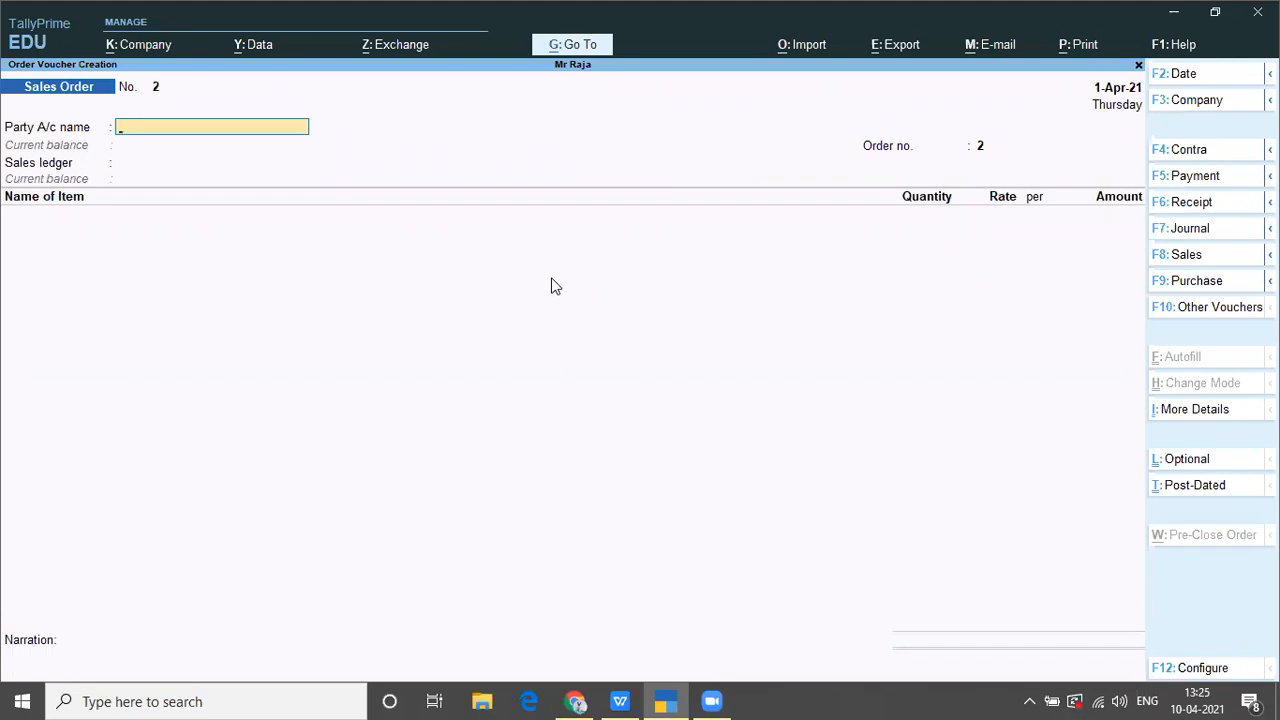
key("F6")
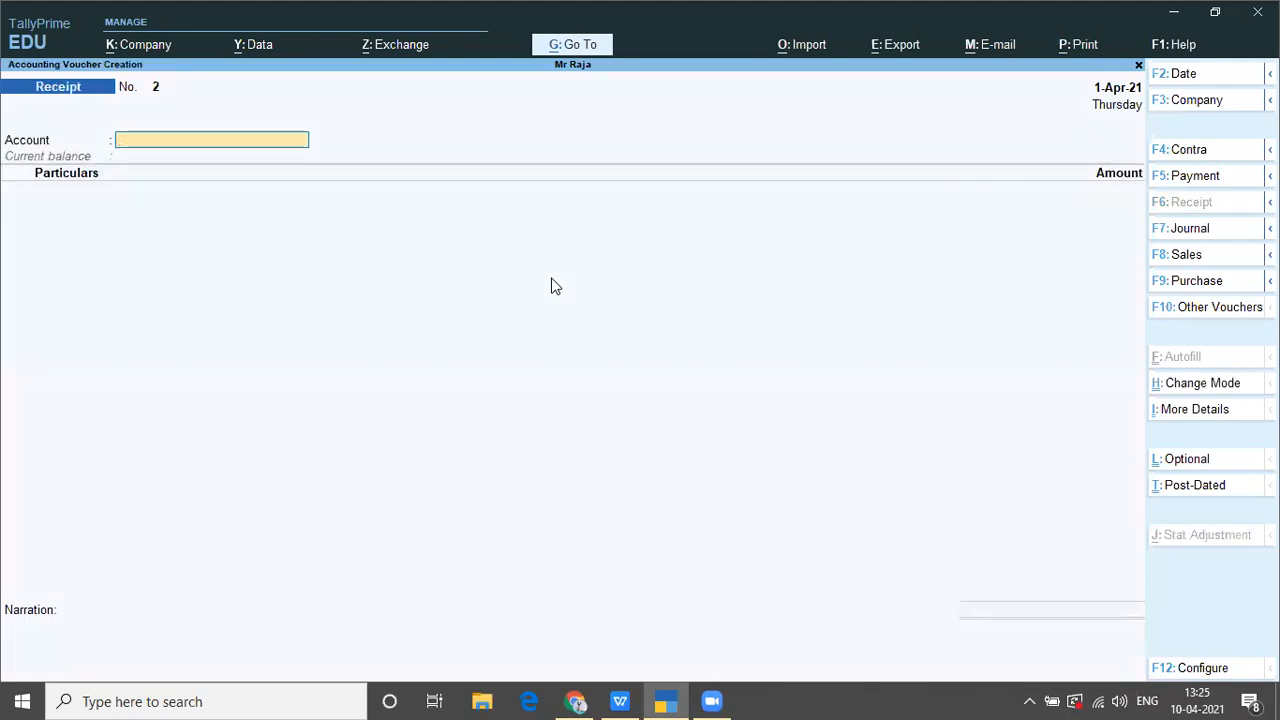
type("Cas")
key("Return")
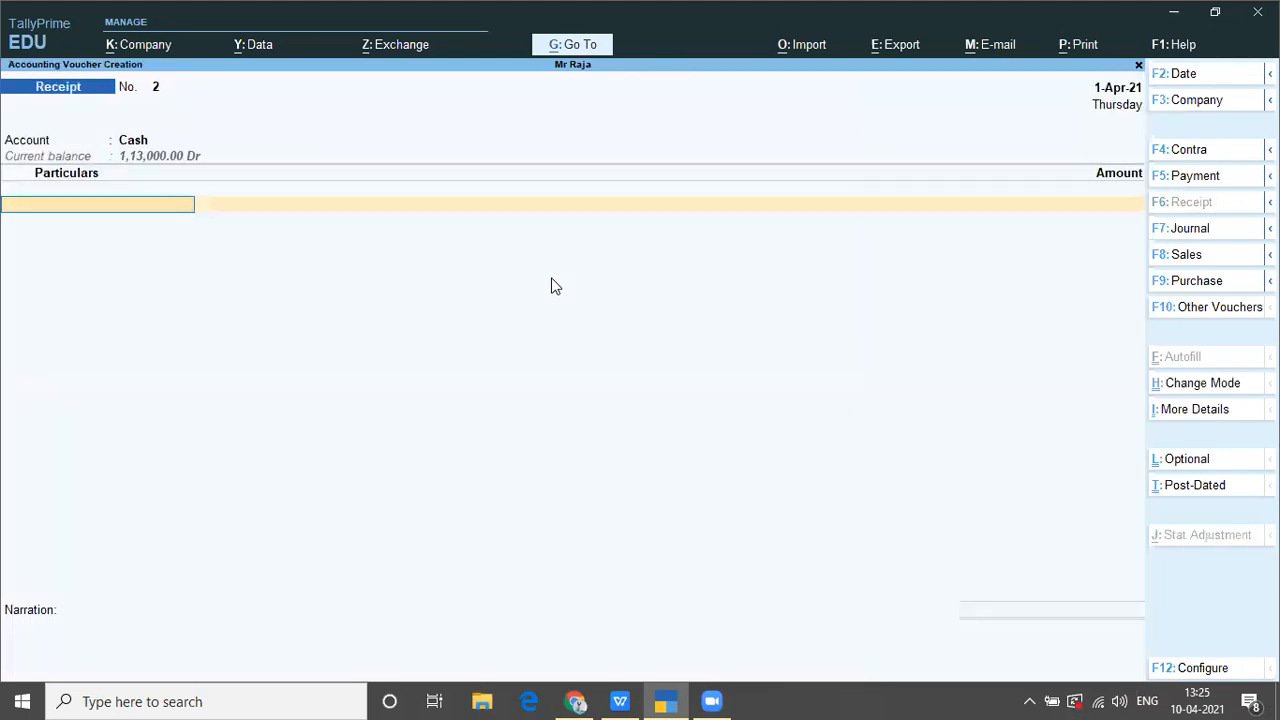
type("V")
key("Return")
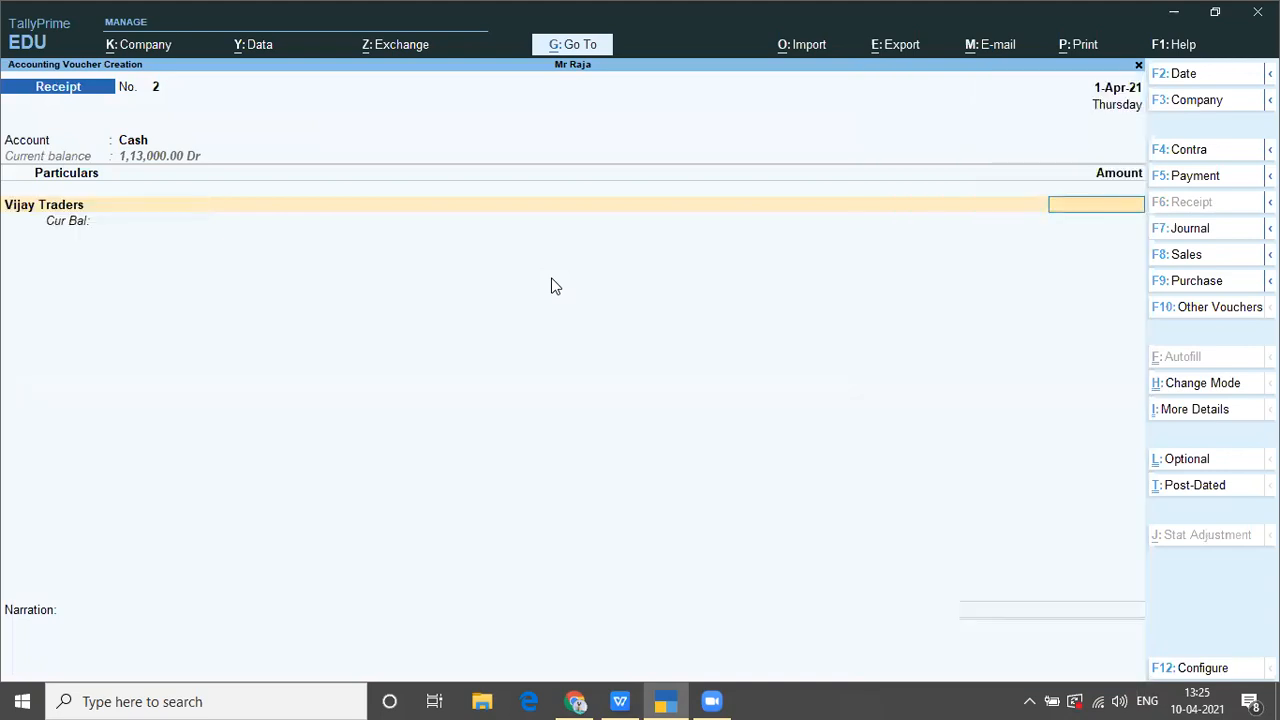
type("50000")
key("Return")
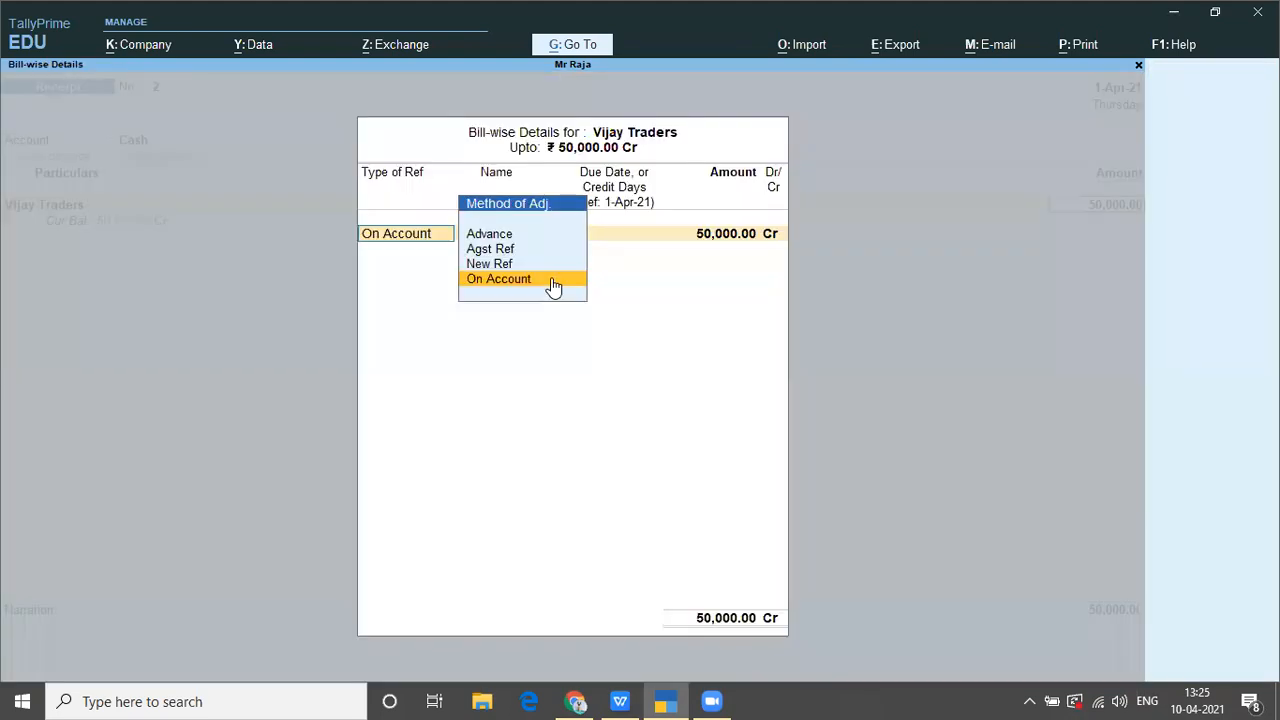
Step: Allocate the Vijay Traders receipt as On Account and save the voucher without a narration
key("Return")
key("Return")
key("Return")
key("Return")
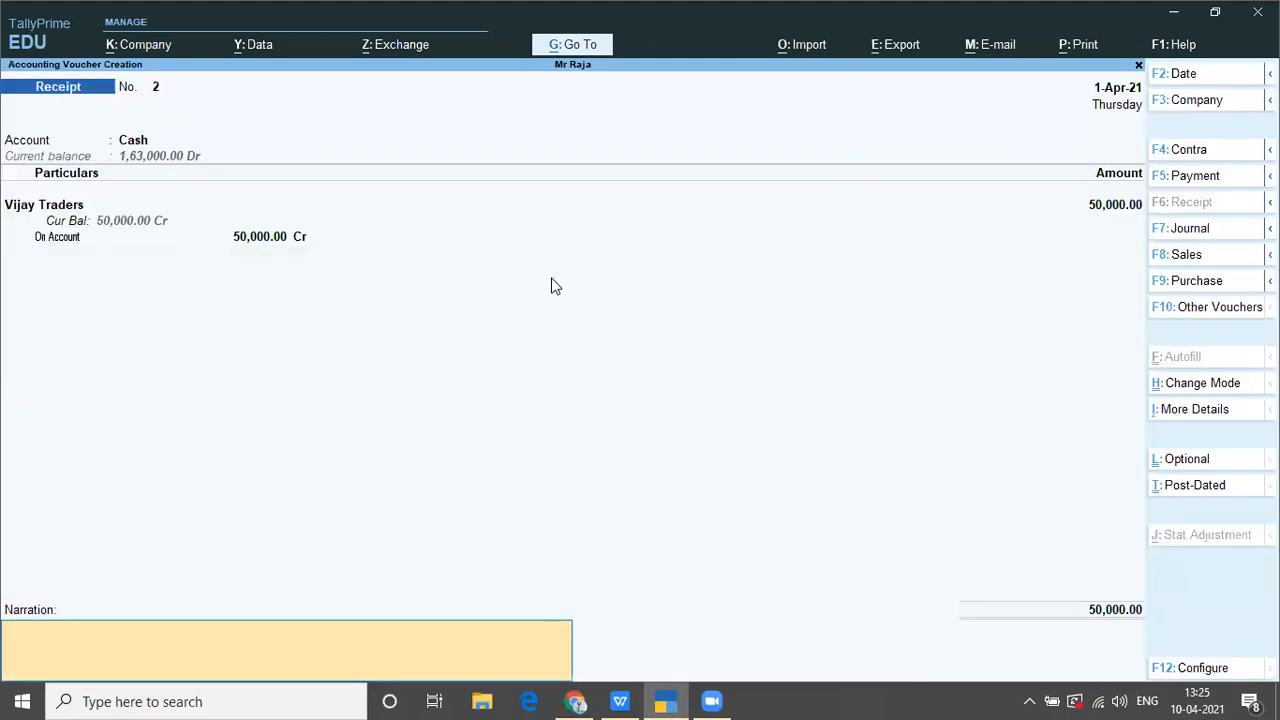
key("Return")
key("Return")
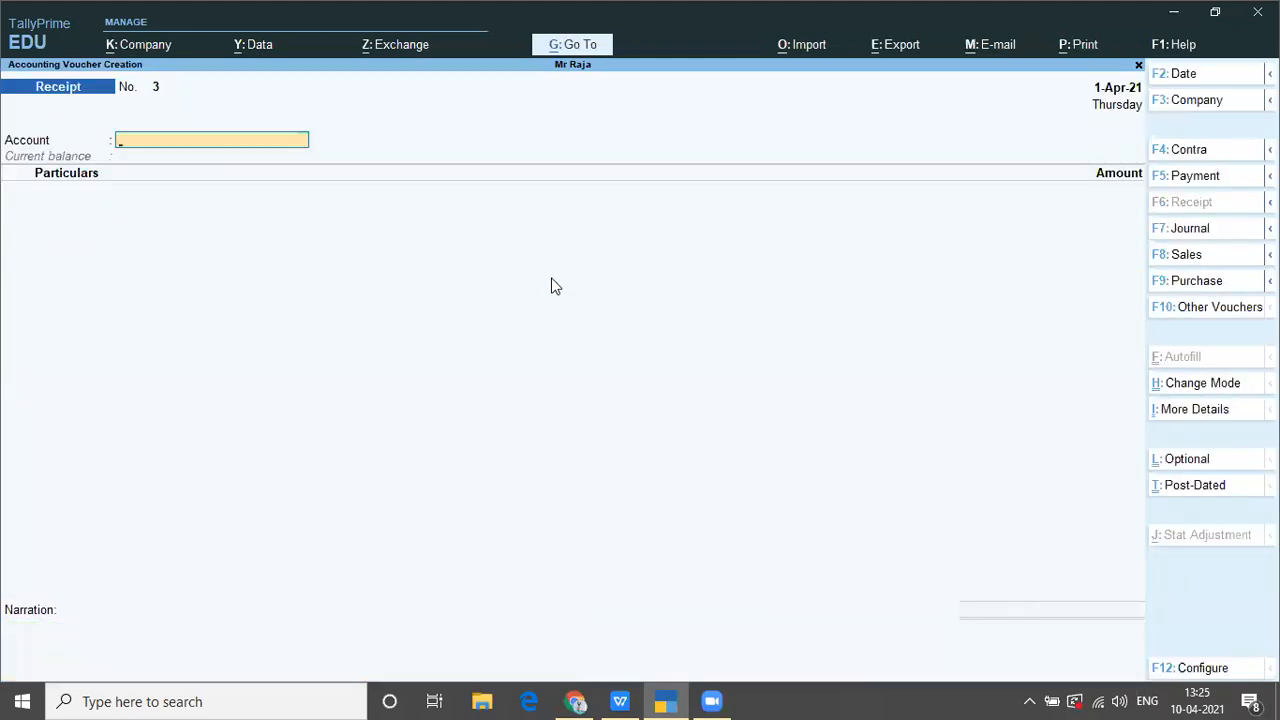
Step: Check item 8 of the exercise in WPS Office, about the goods delivered to Vijay Traders, and return to TallyPrime
key("alt+Tab")
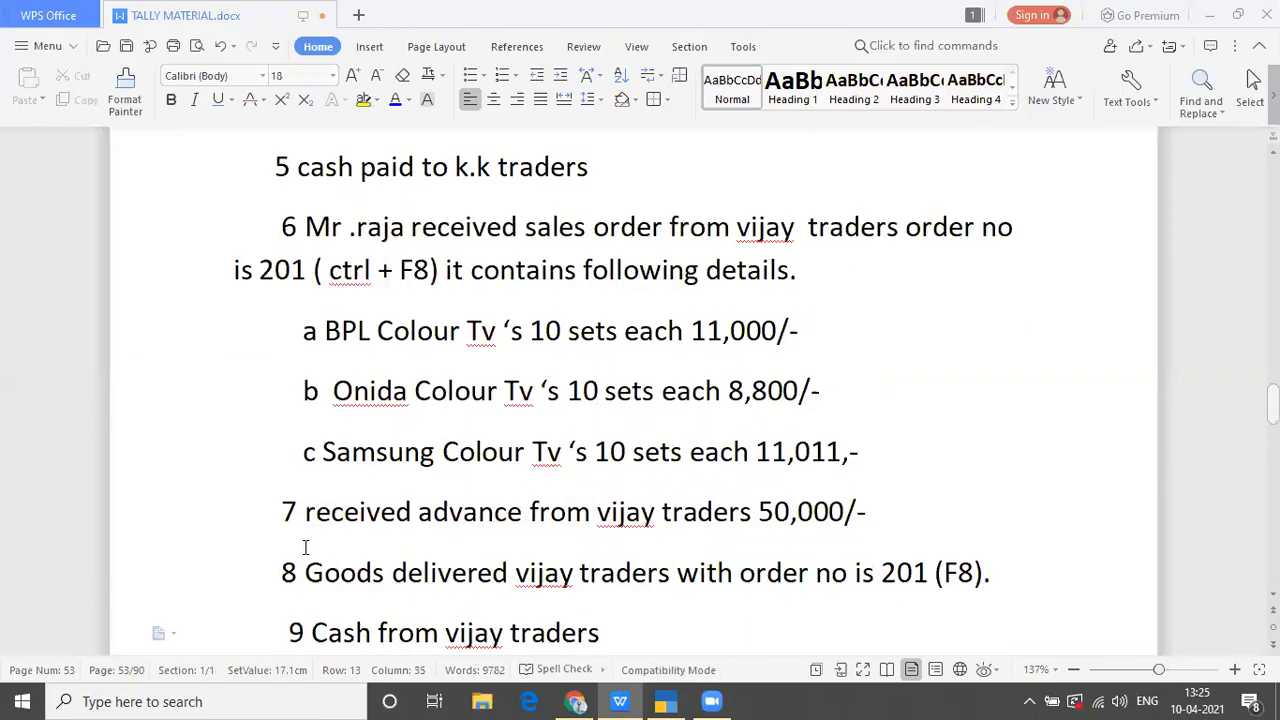
left_click_drag(297, 573, 1010, 598)
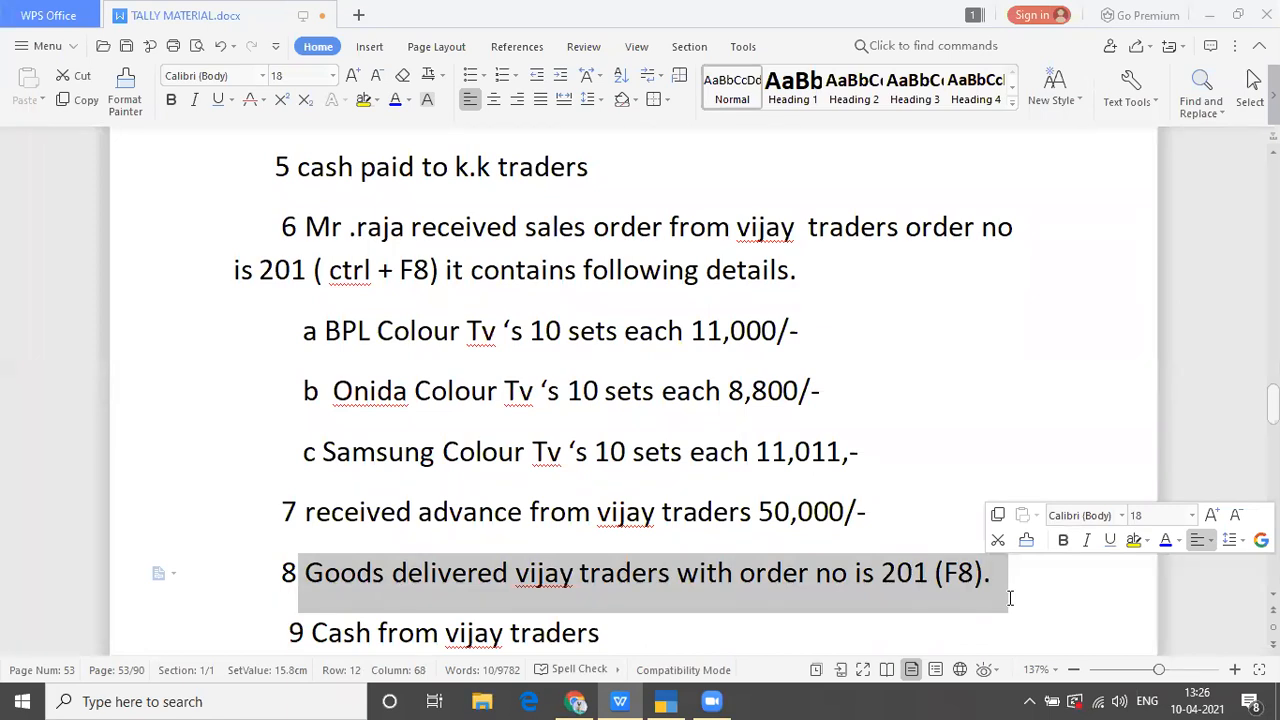
key("alt+Tab")
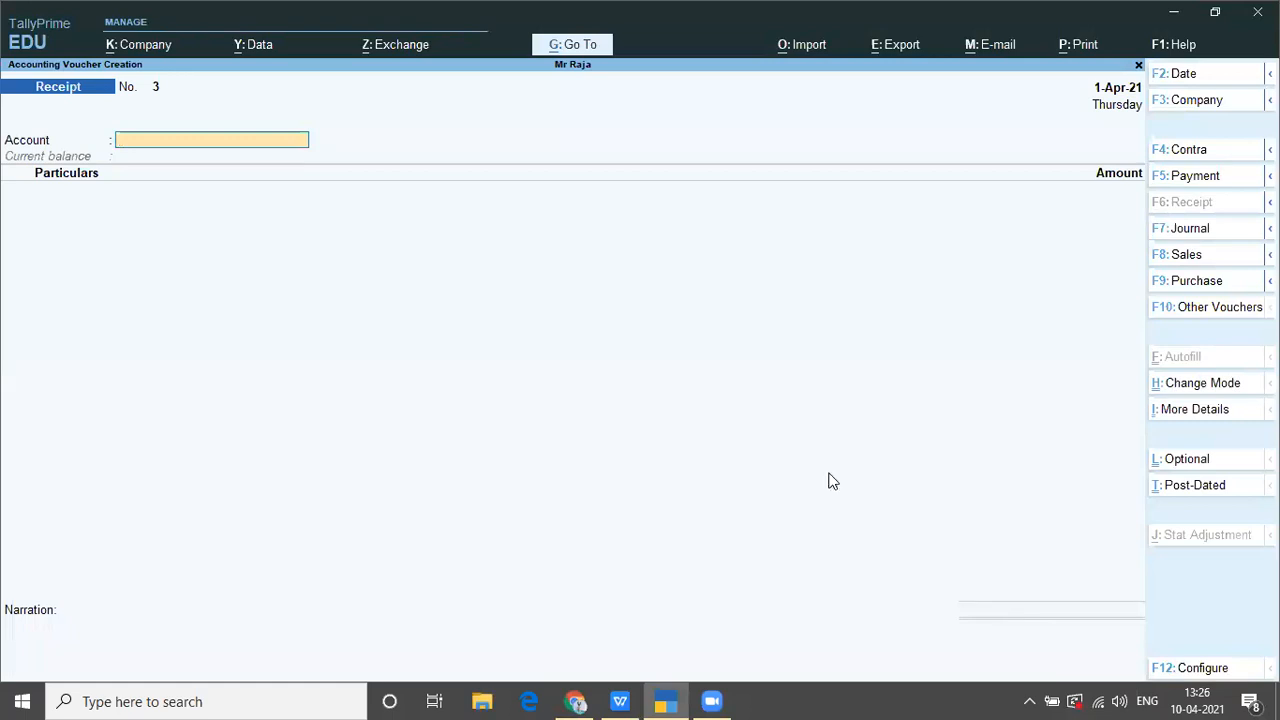
key("Escape")
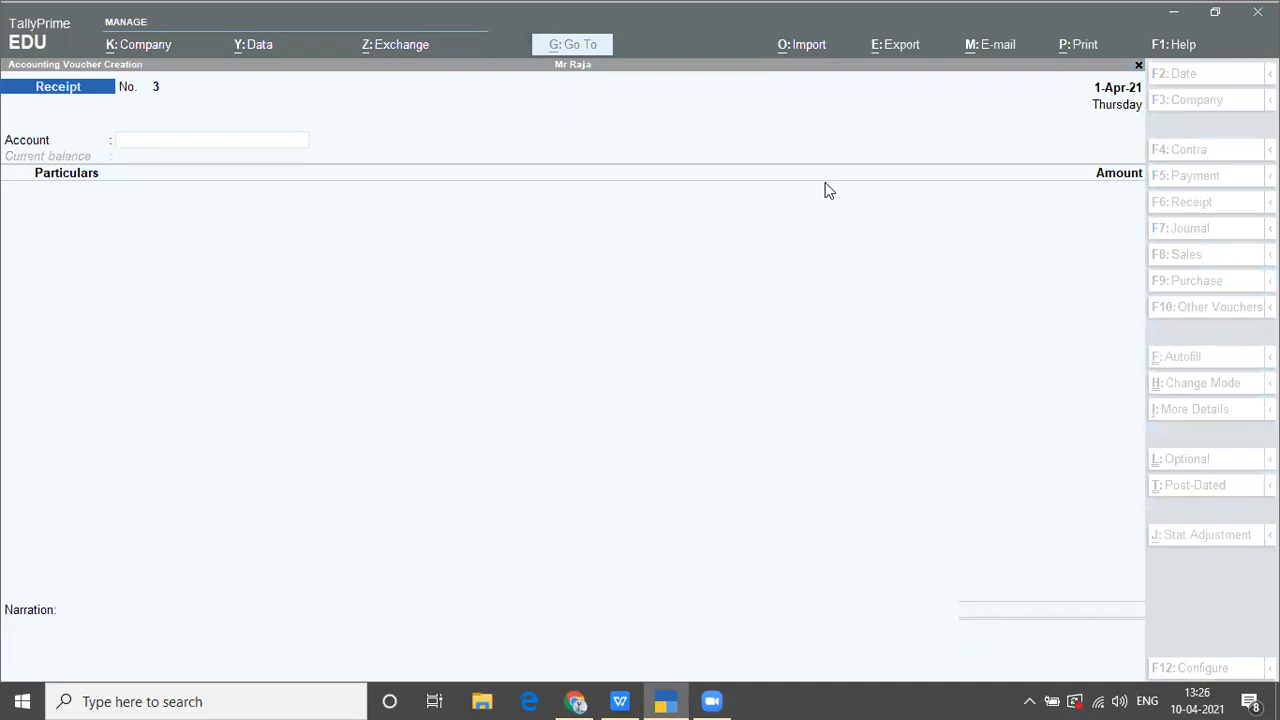
left_click(368, 269)
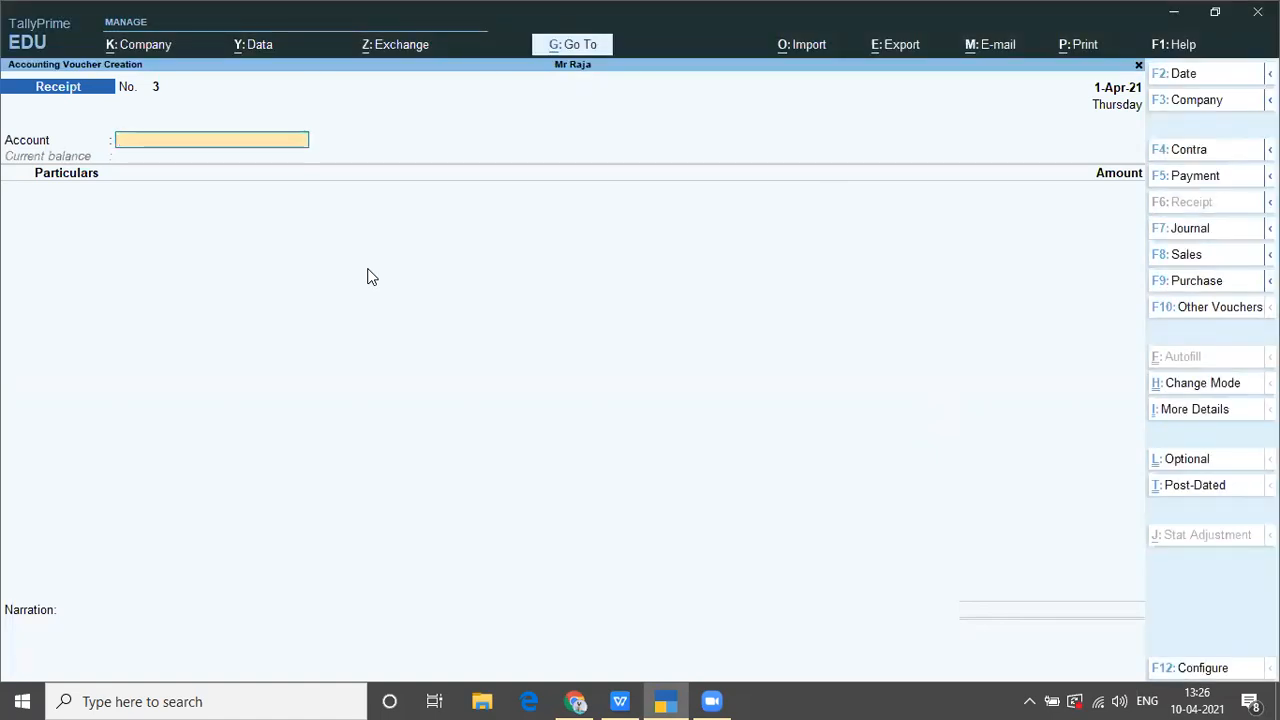
Step: Start a sales voucher and set its sales ledger to Sales
key("F8")
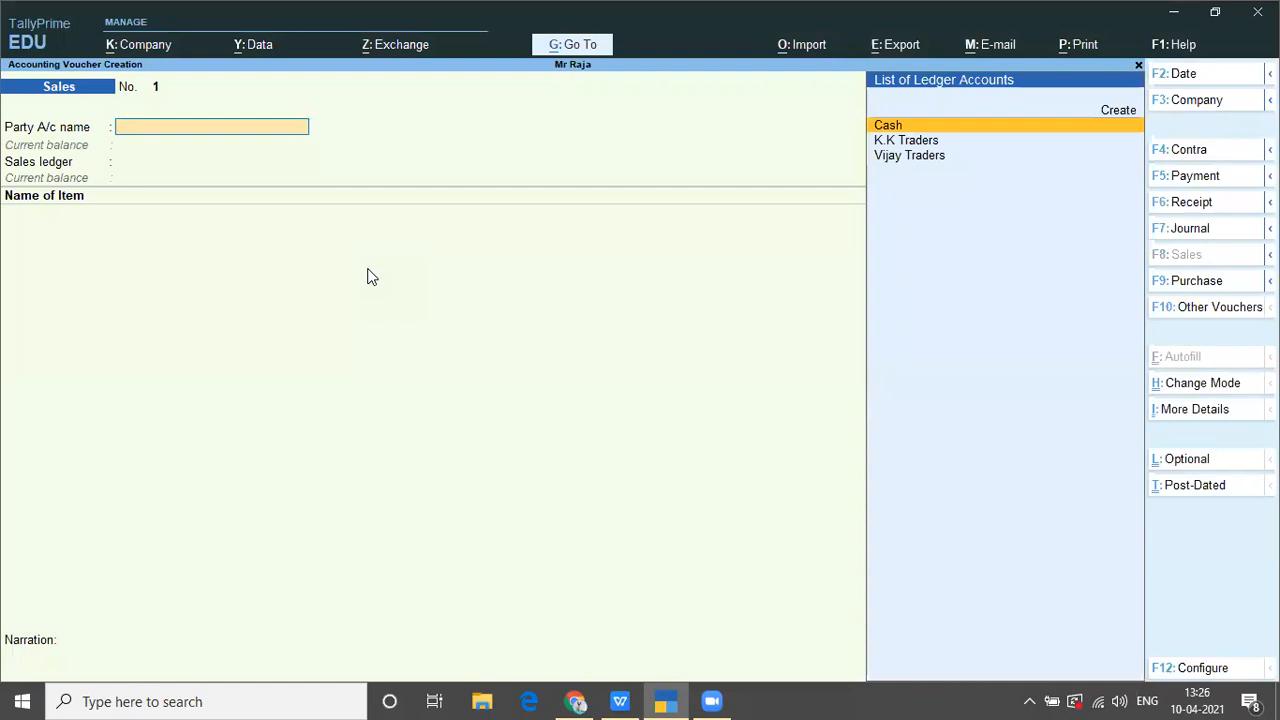
key("Down")
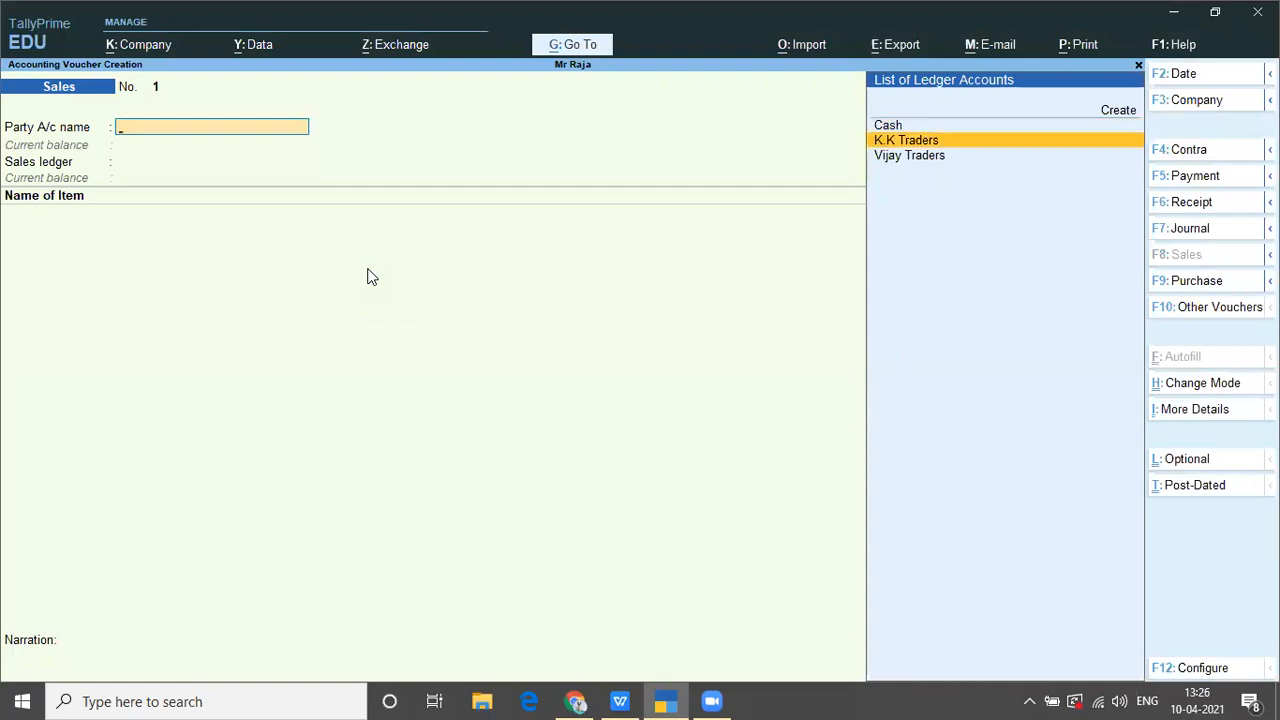
key("Down")
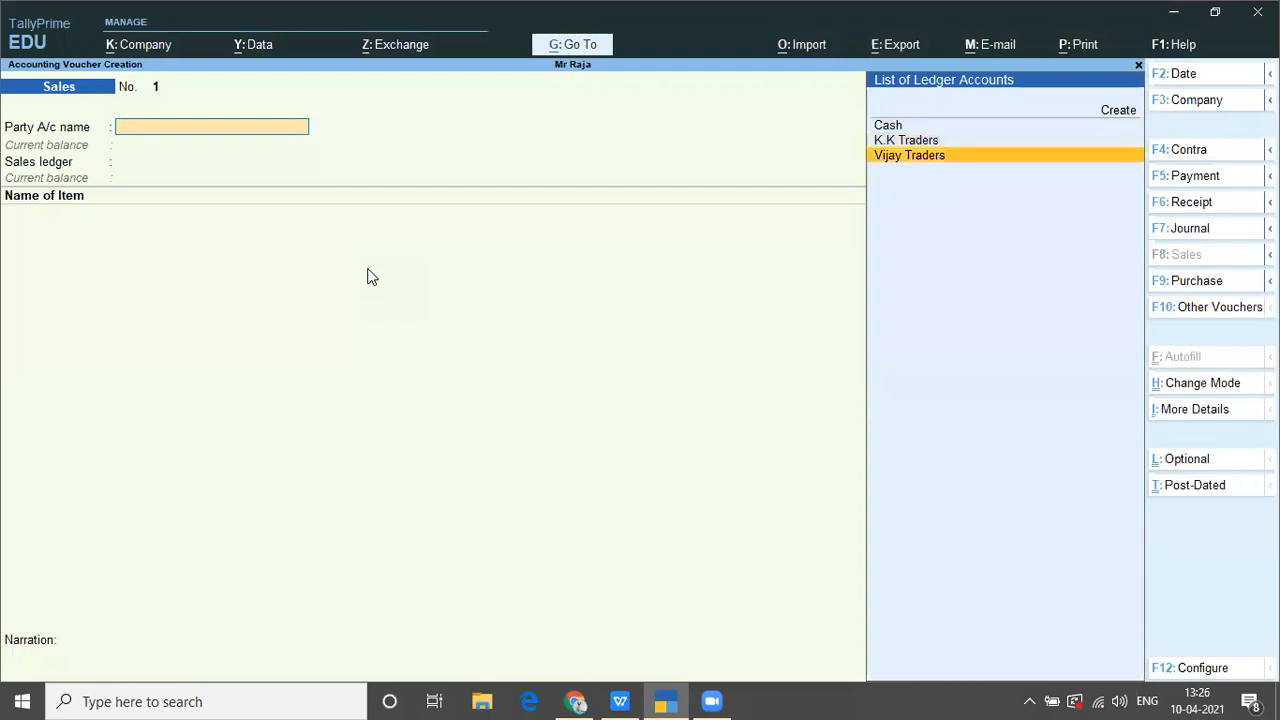
left_click(486, 92)
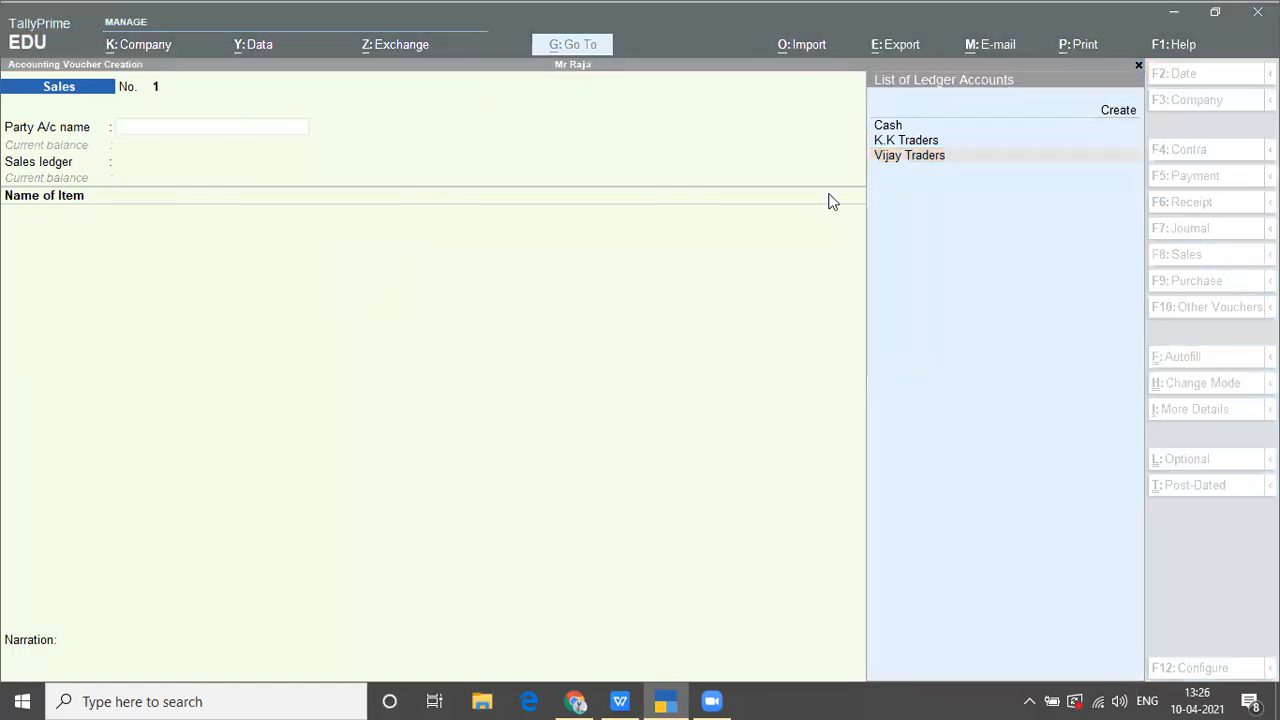
left_click(320, 470)
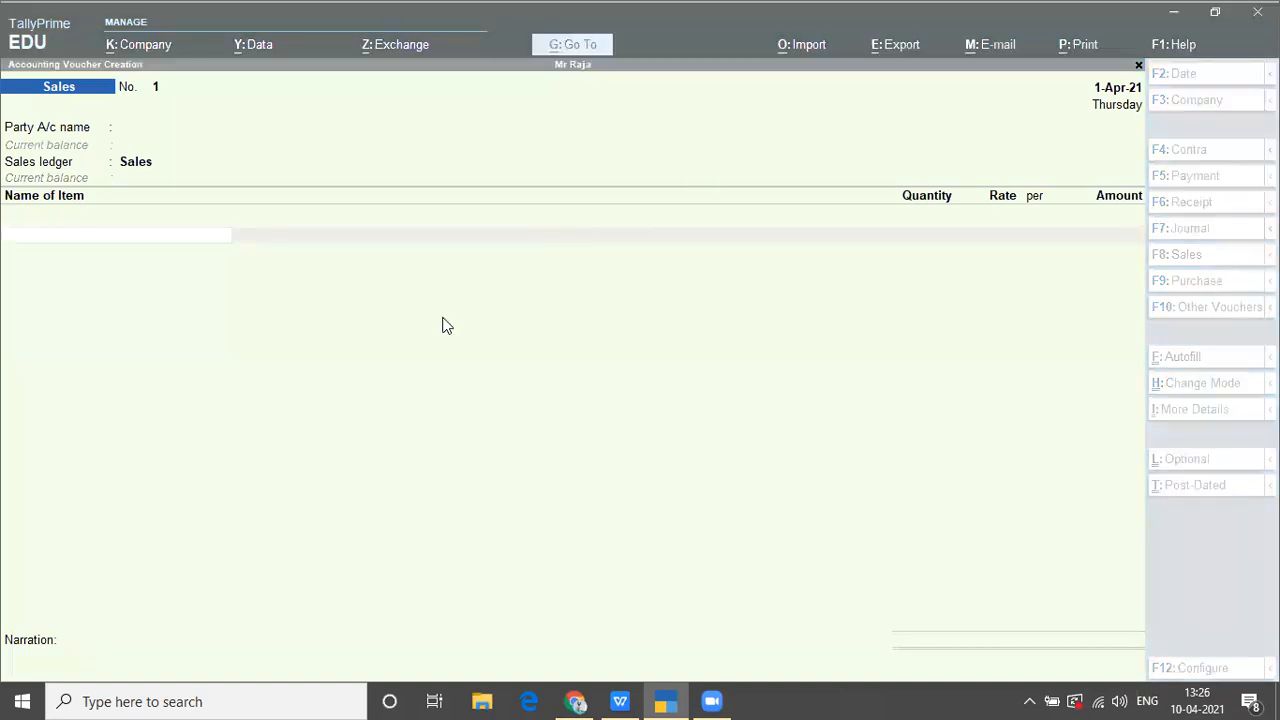
Step: Go back to the sales voucher's party account, choose Vijay Traders, and accept the default dispatch and party details and the Sales ledger
left_click(510, 289)
key("BackSpace")
key("BackSpace")
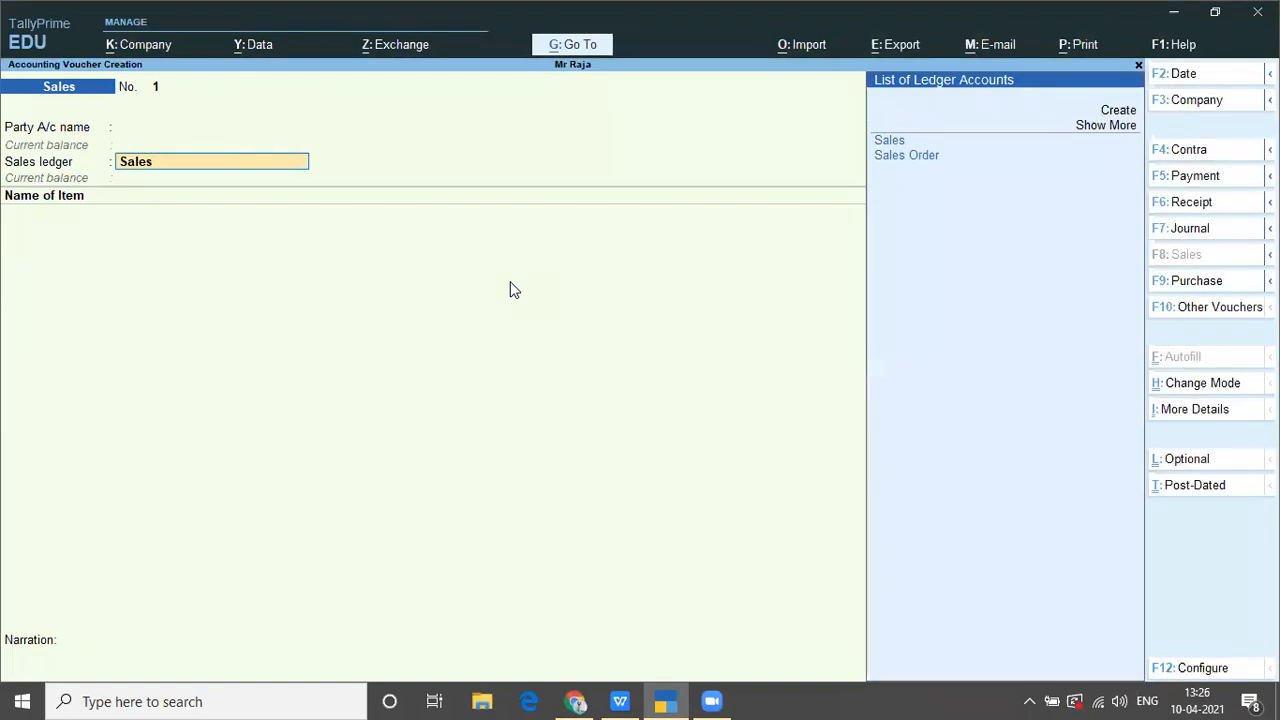
key("Down")
key("Down")
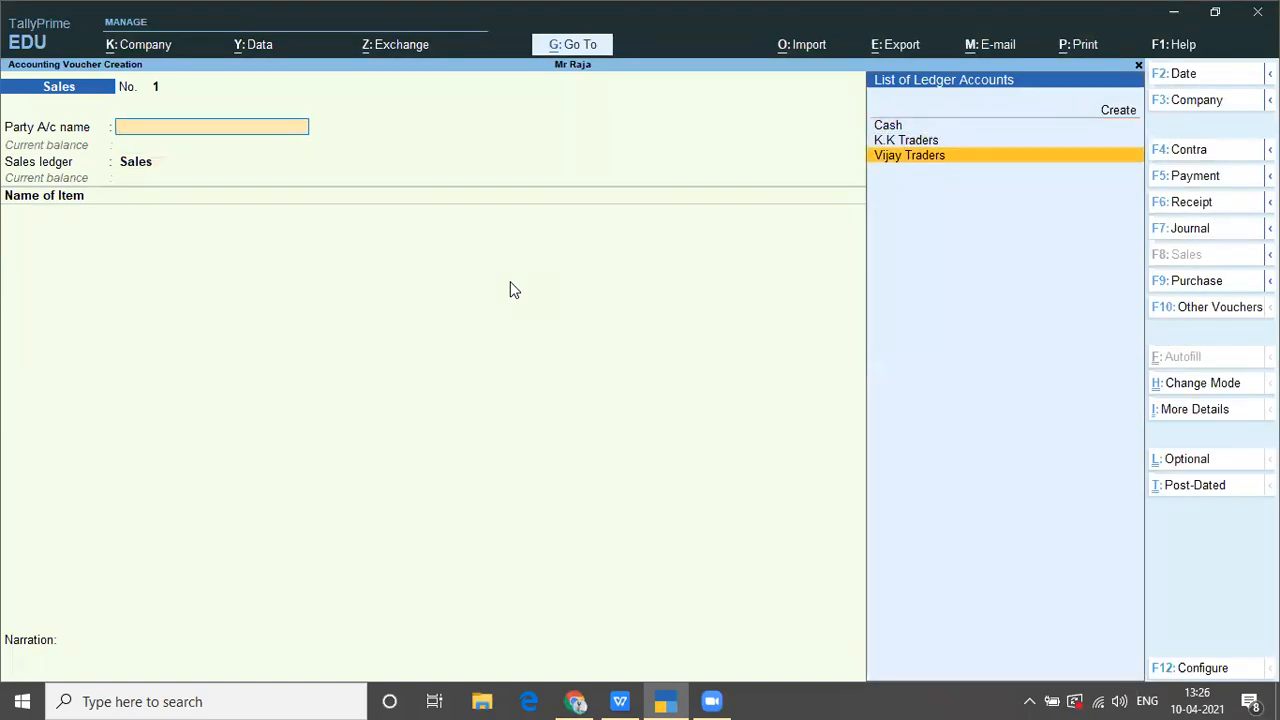
key("Return")
key("Return")
key("Return")
key("Return")
key("Return")
key("Return")
key("Return")
key("Return")
key("Return")
key("Return")
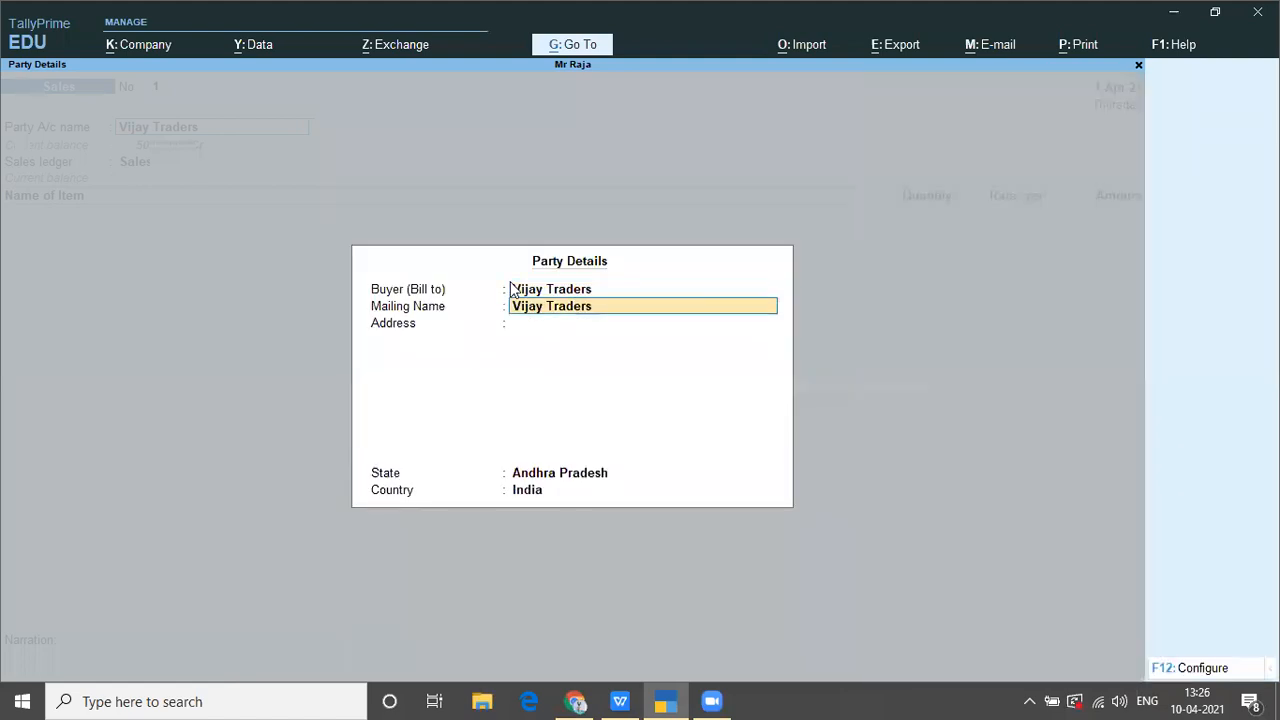
key("Return")
key("Return")
key("Return")
key("Return")
key("Return")
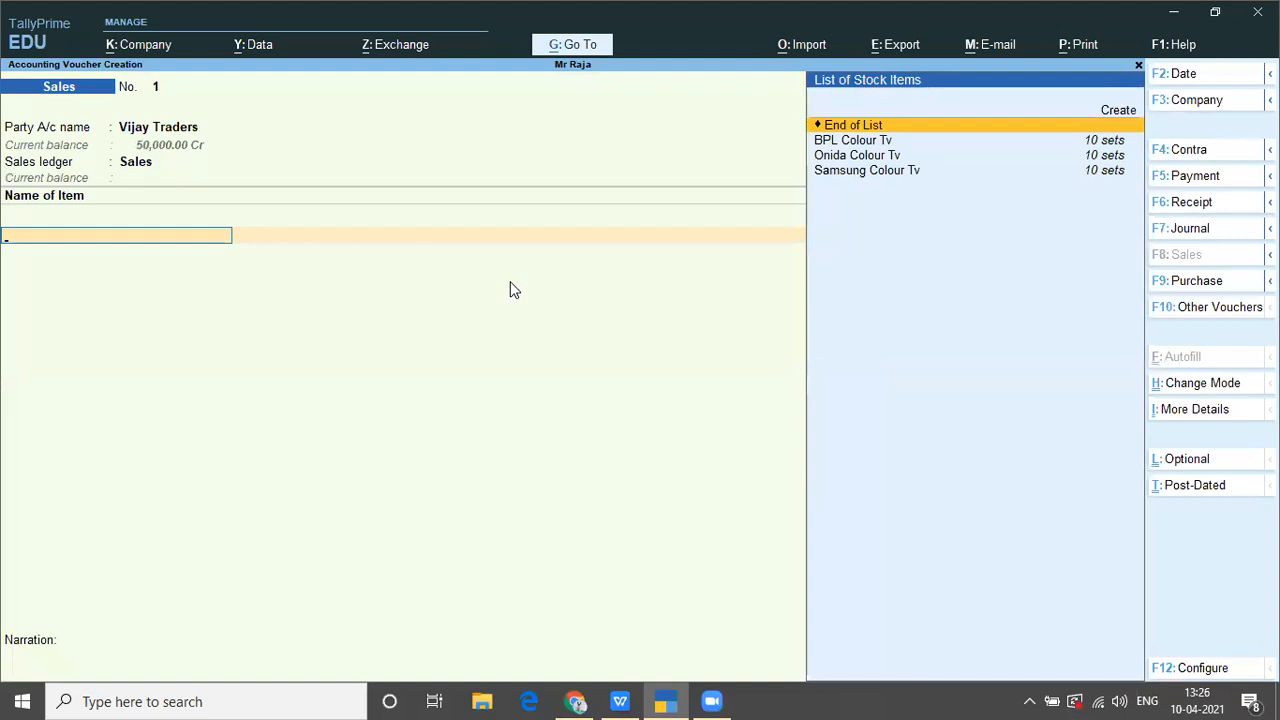
Step: Add BPL Colour Tv to the sales voucher against order 201, accepting 10 sets at 11,000 each
key("Down")
key("Return")
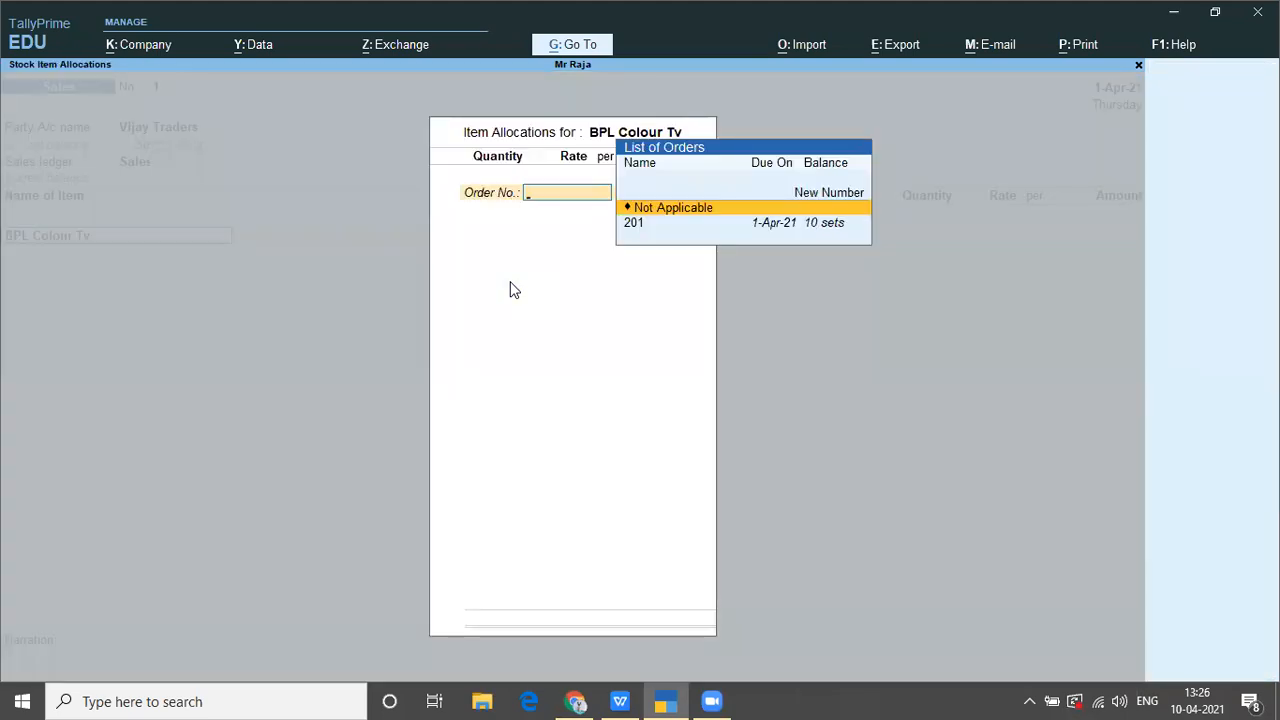
key("Down")
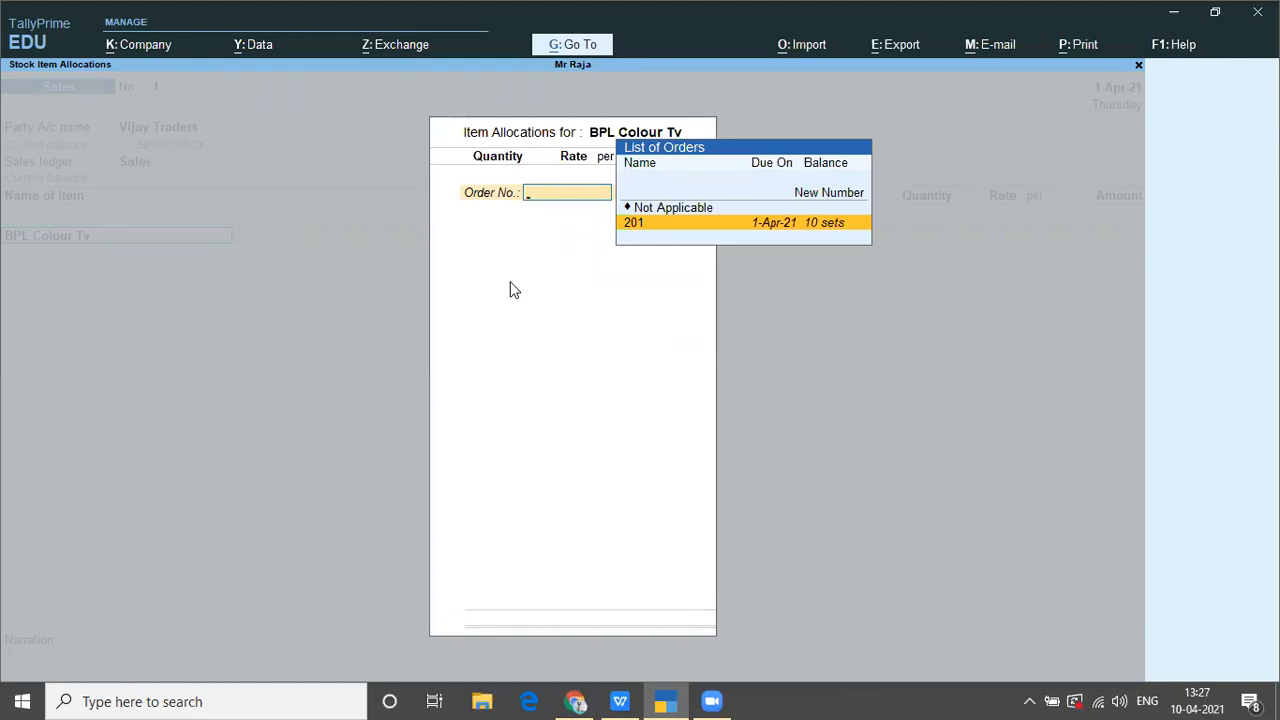
key("Return")
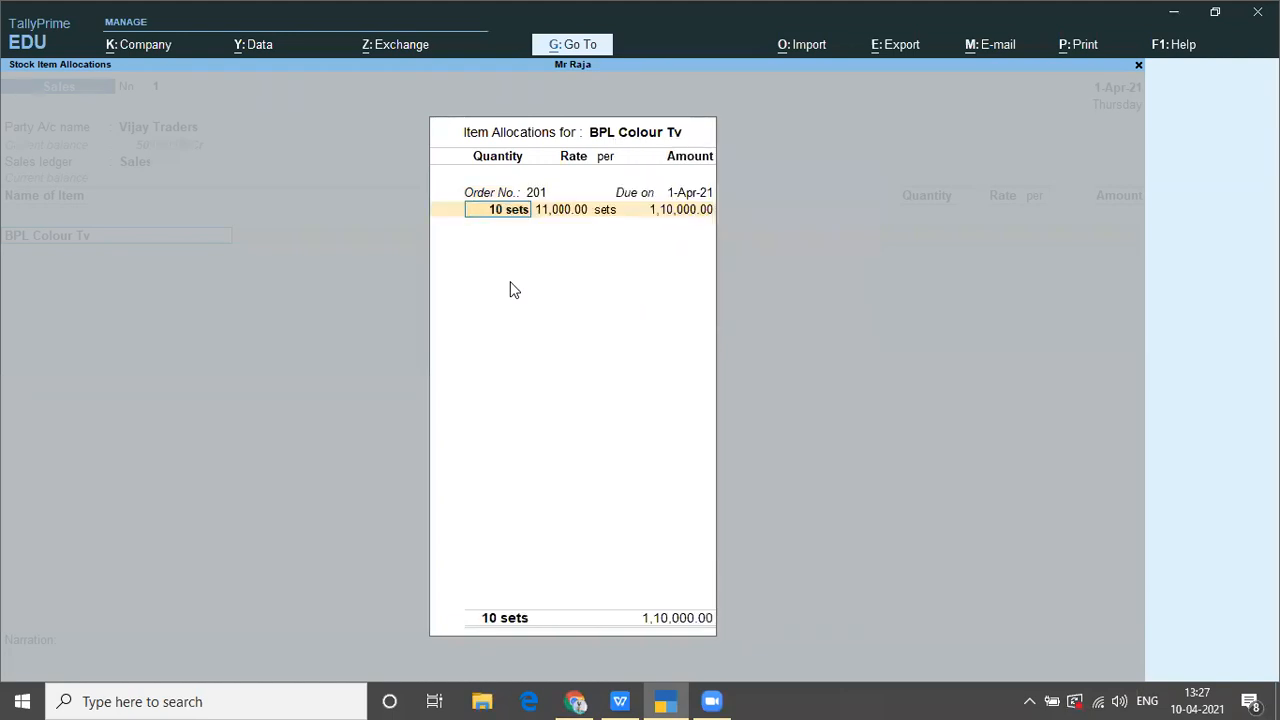
key("Return")
key("Return")
key("Return")
key("Return")
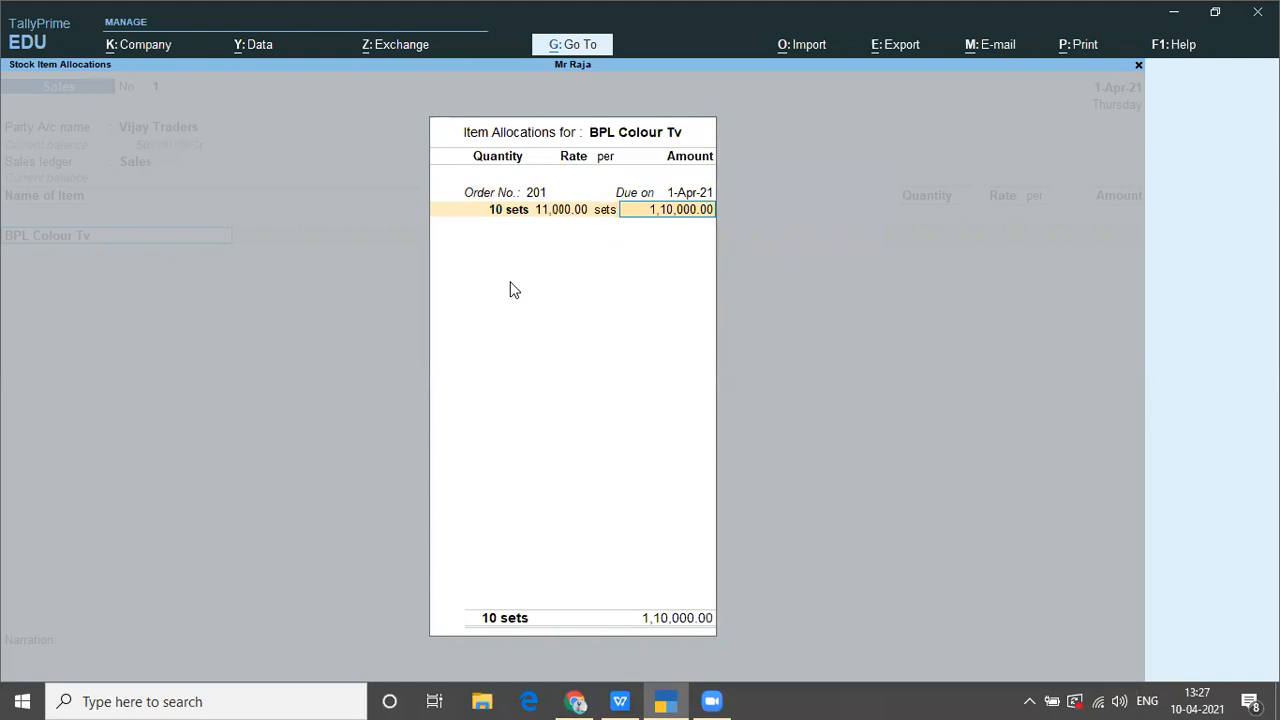
key("Return")
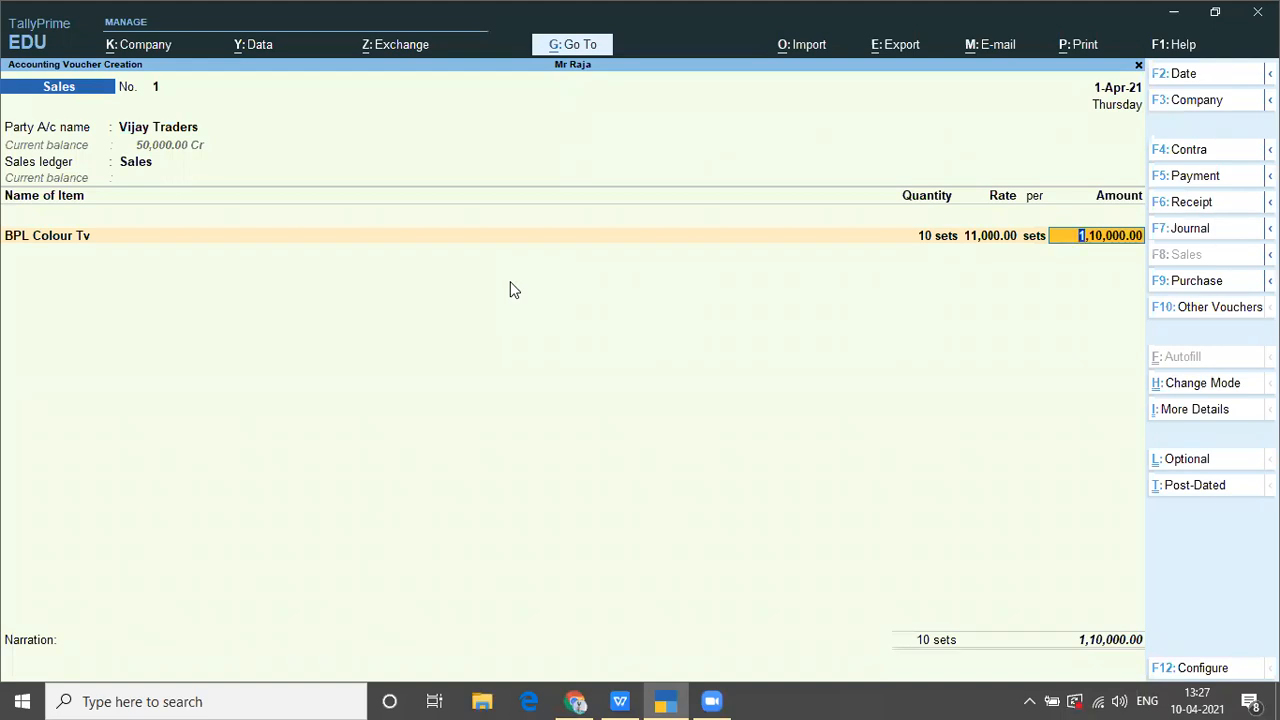
key("Return")
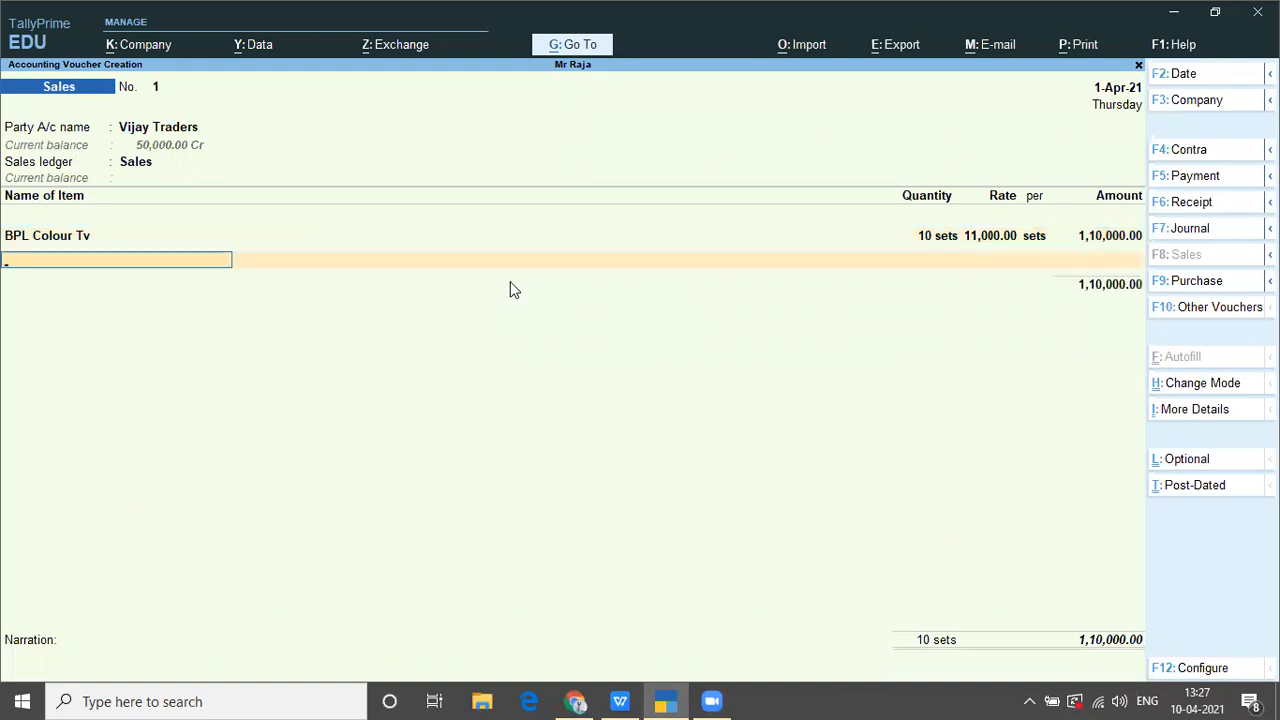
Step: Add Onida Colour Tv to the sales voucher against order 201, accepting 10 sets at 8,800 each
type("O")
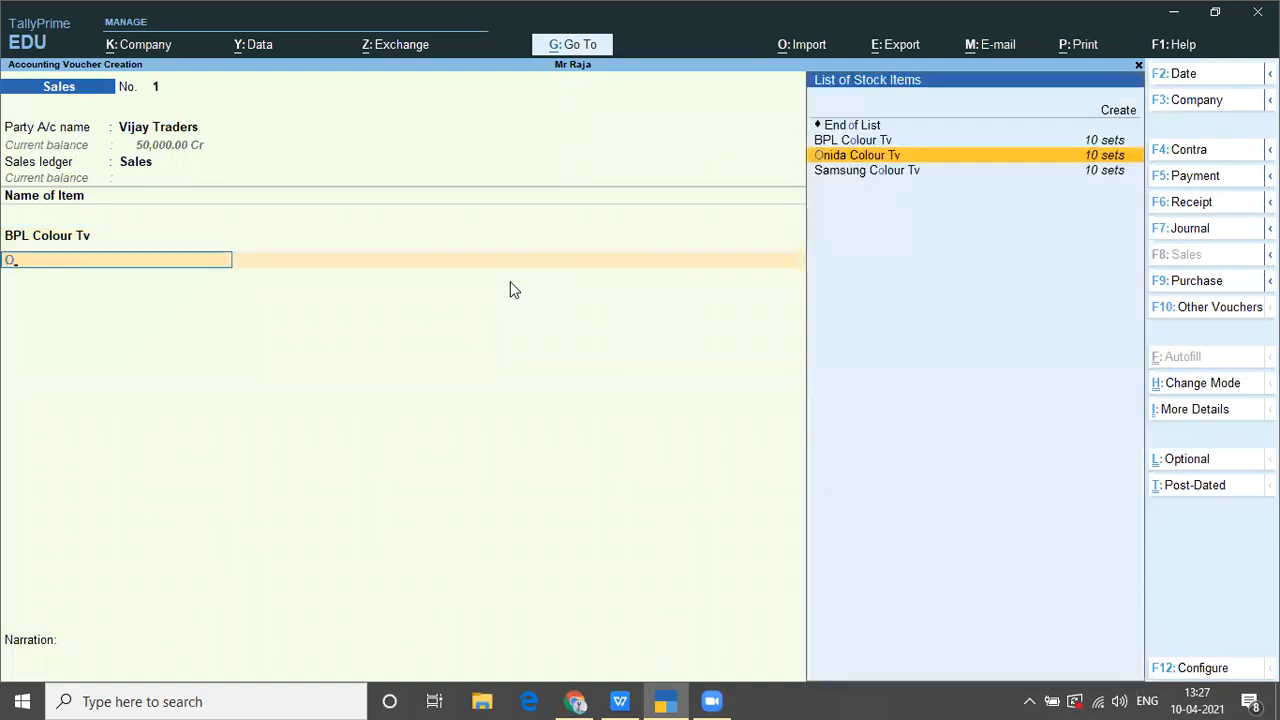
key("Return")
key("Down")
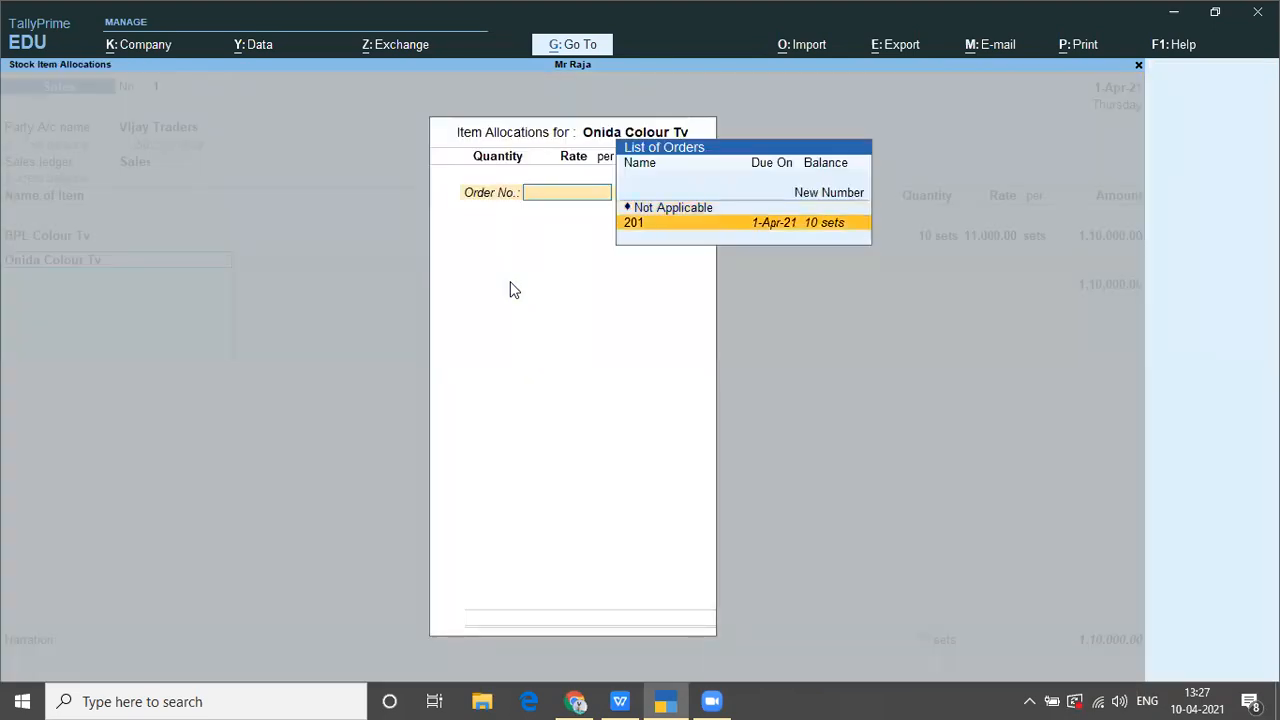
key("Return")
key("Return")
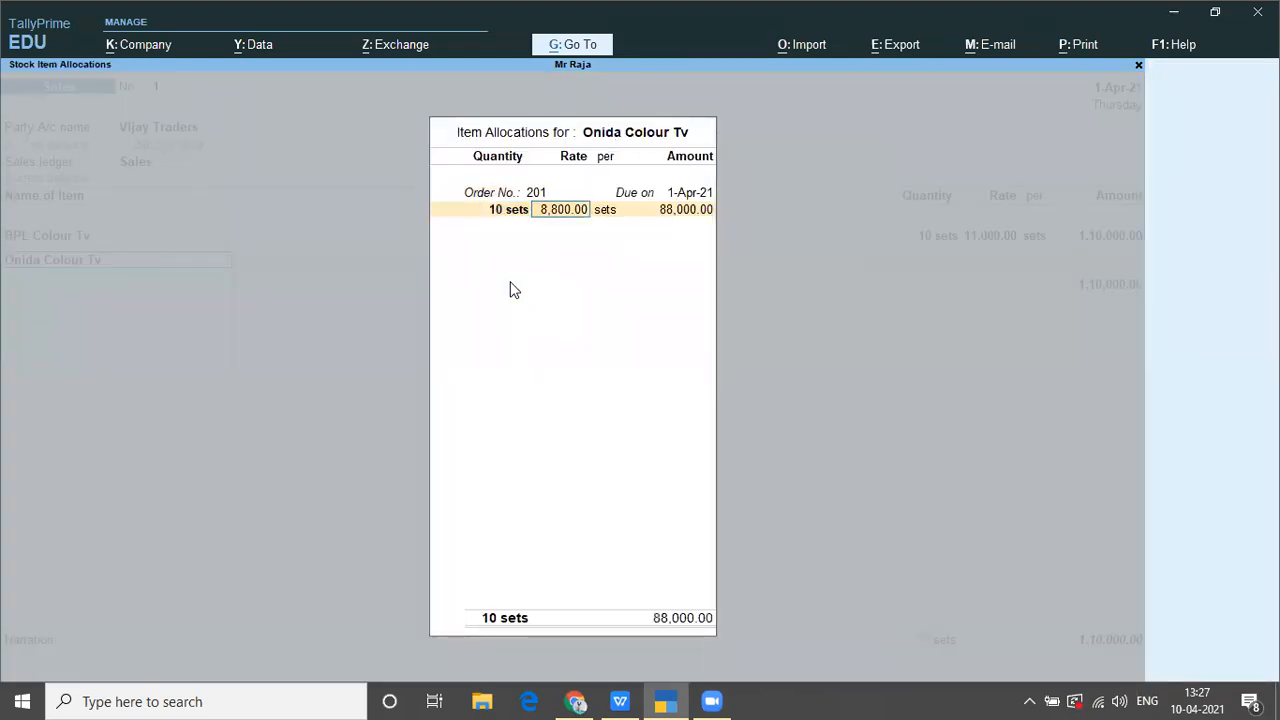
key("Return")
key("Return")
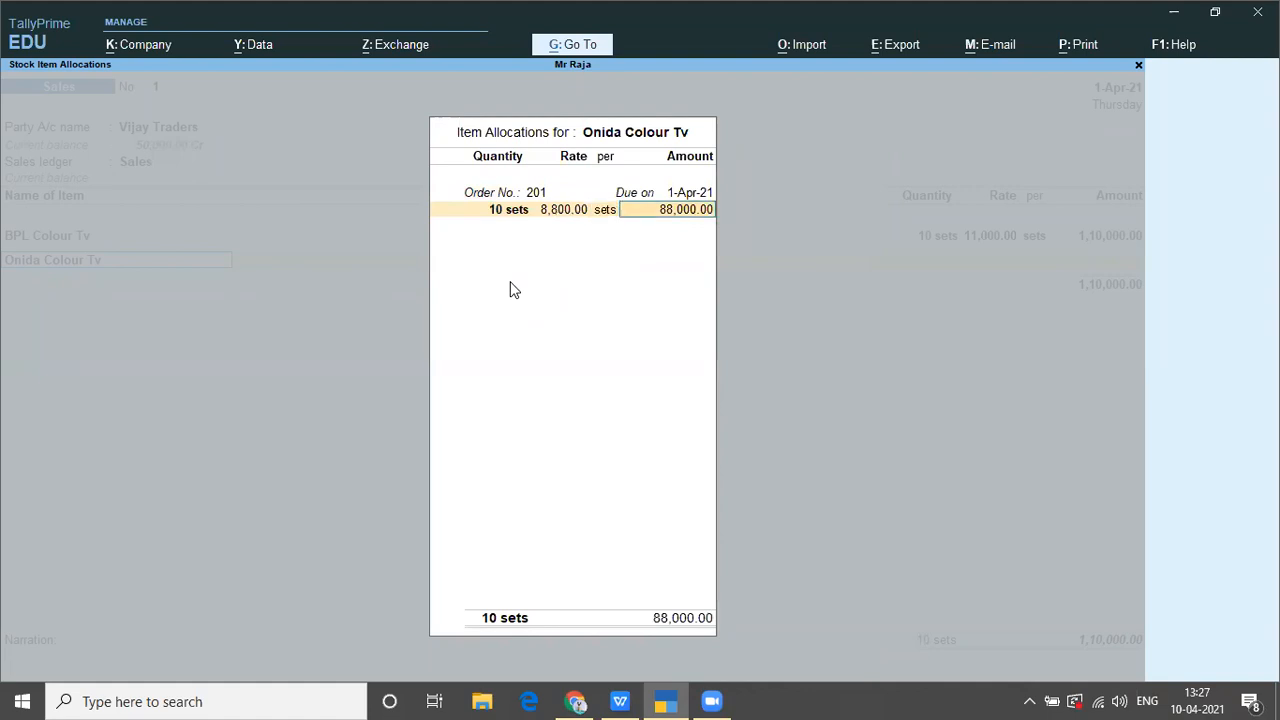
key("Return")
key("Return")
key("Return")
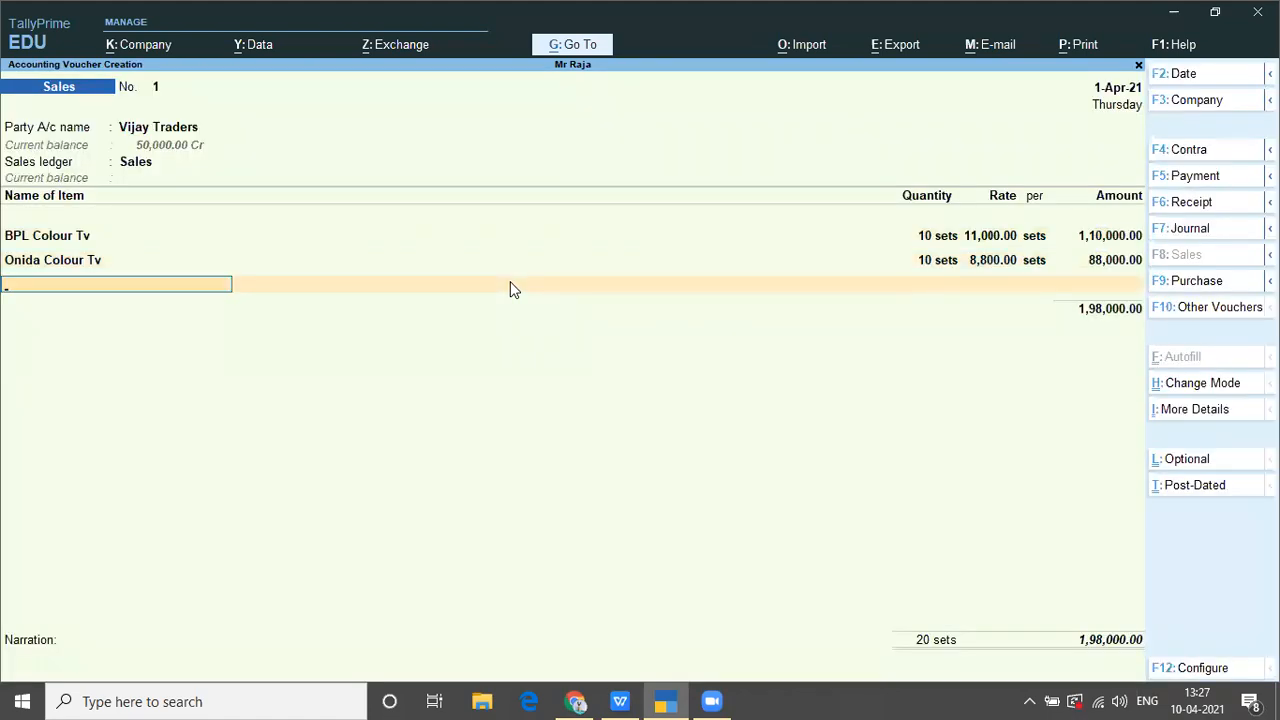
Step: Add Samsung Colour Tv to the sales voucher against order 201, accepting 10 sets at 11,011 each
type("sa")
key("Return")
key("Down")
key("Return")
key("Return")
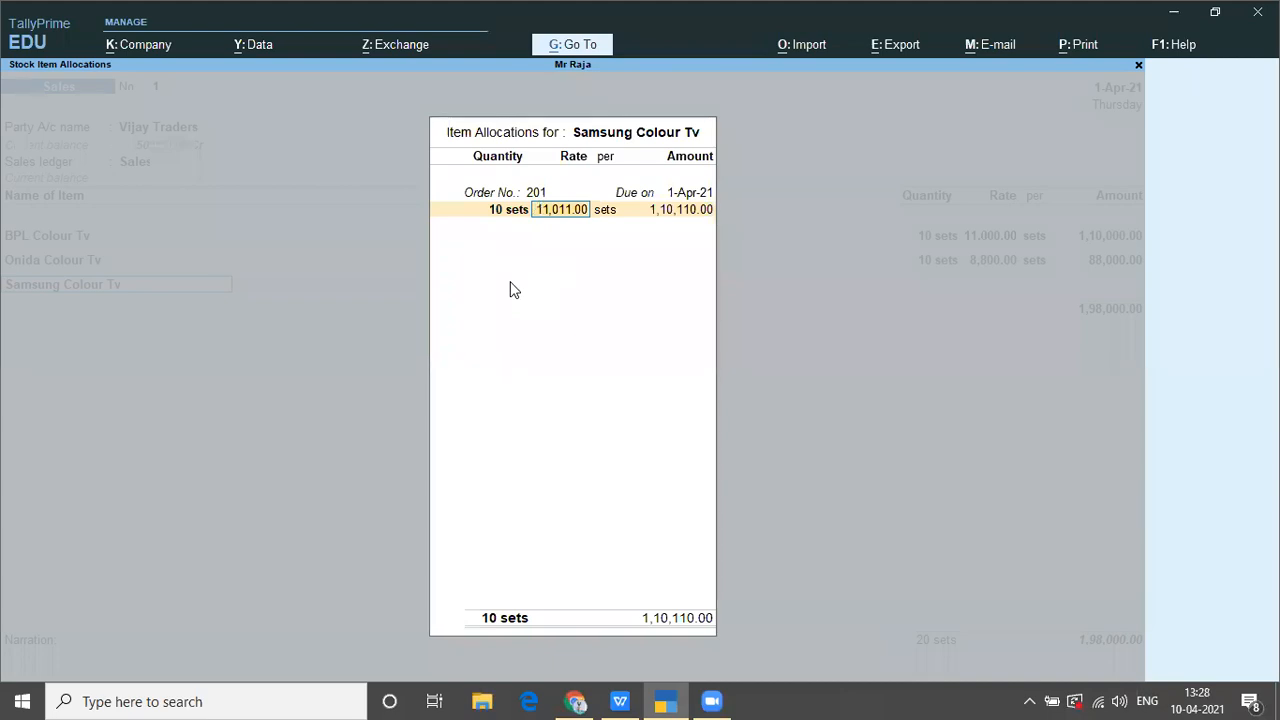
key("Return")
key("Return")
key("Return")
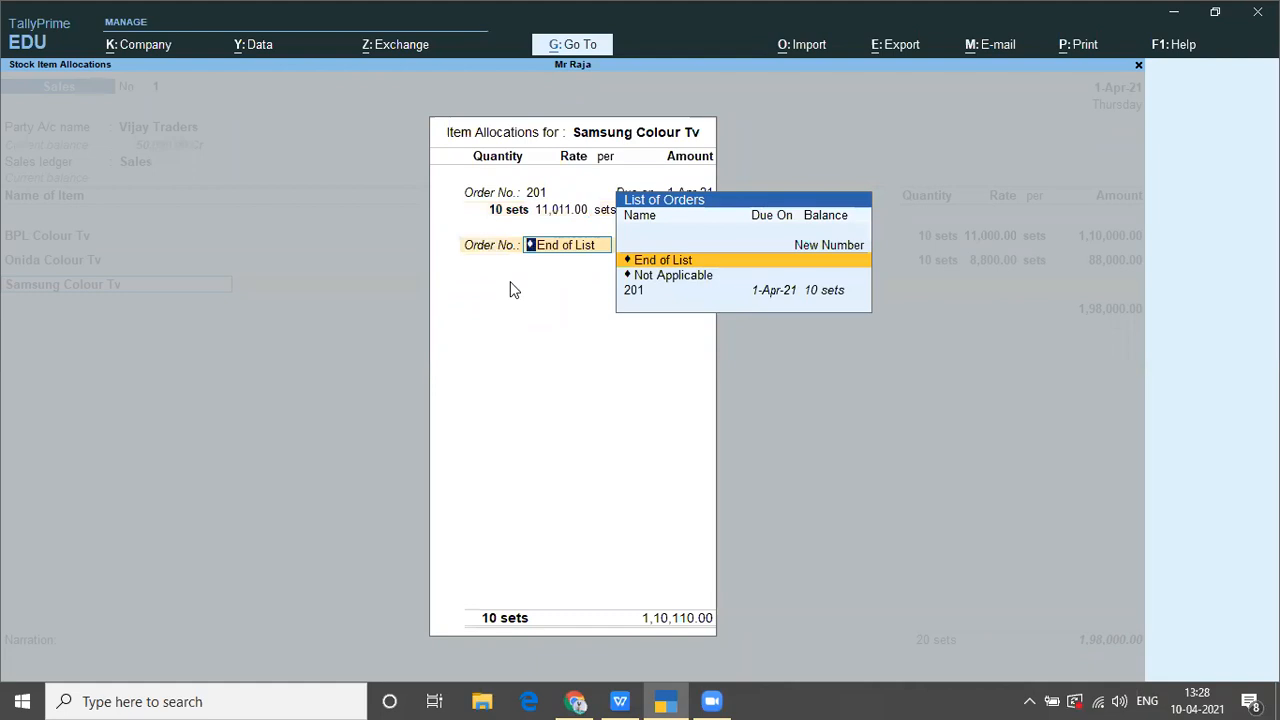
key("Return")
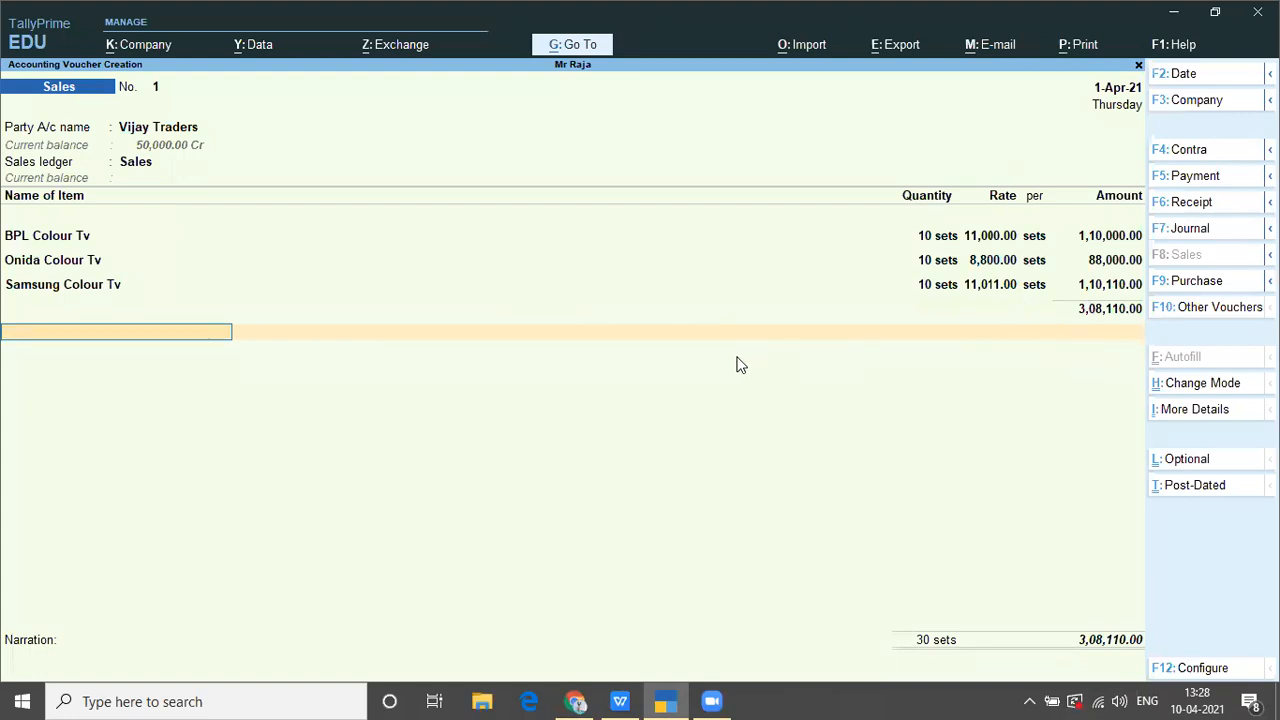
Step: End the item list and save the sales voucher for Vijay Traders without a narration
key("Return")
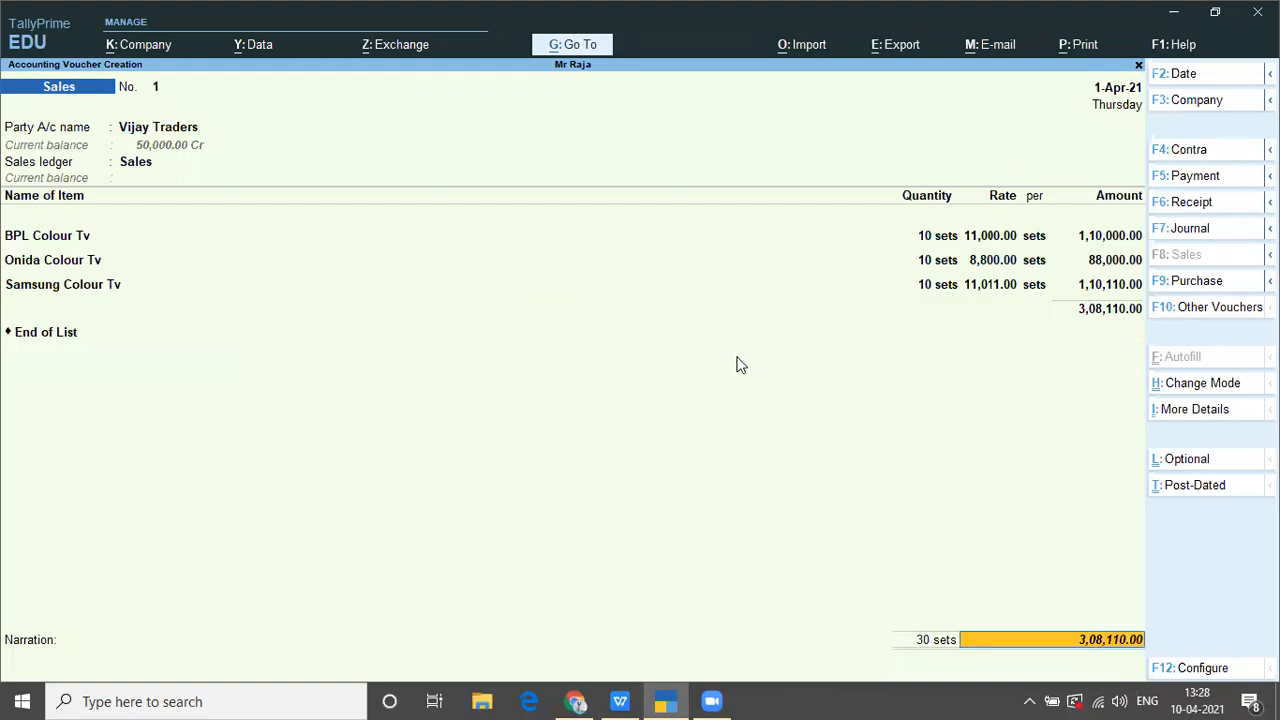
key("Return")
key("Return")
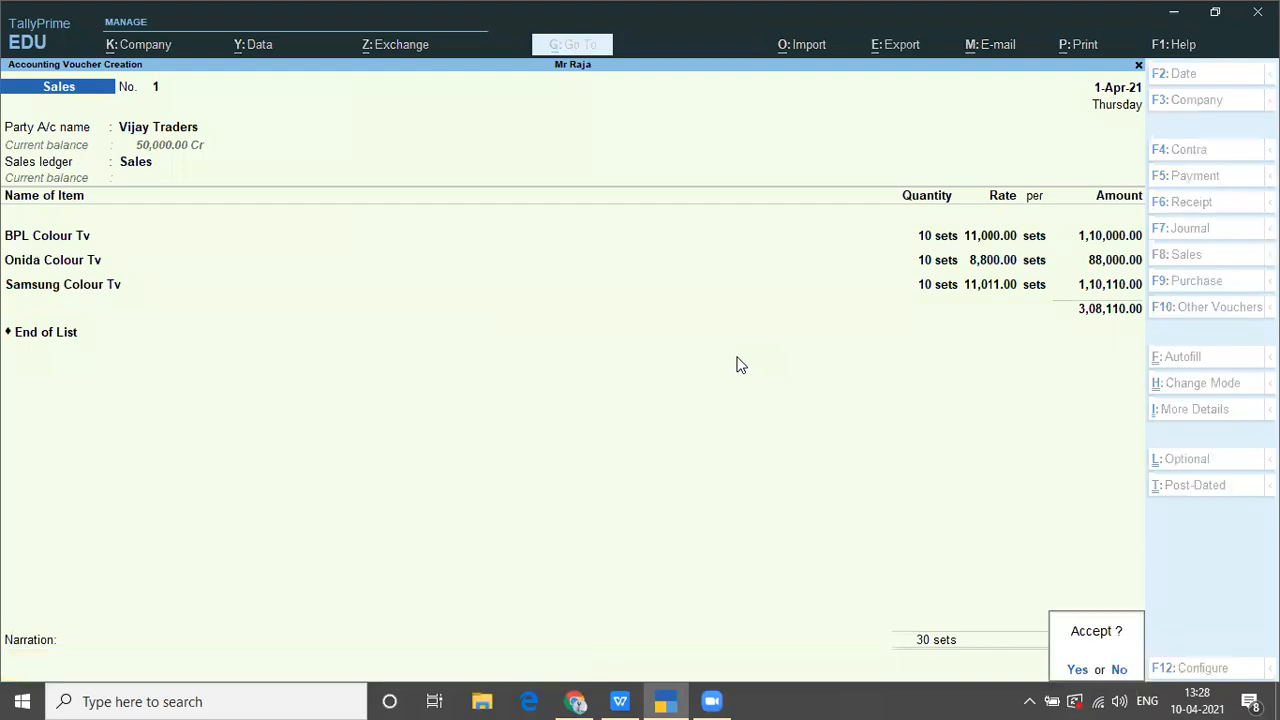
key("Return")
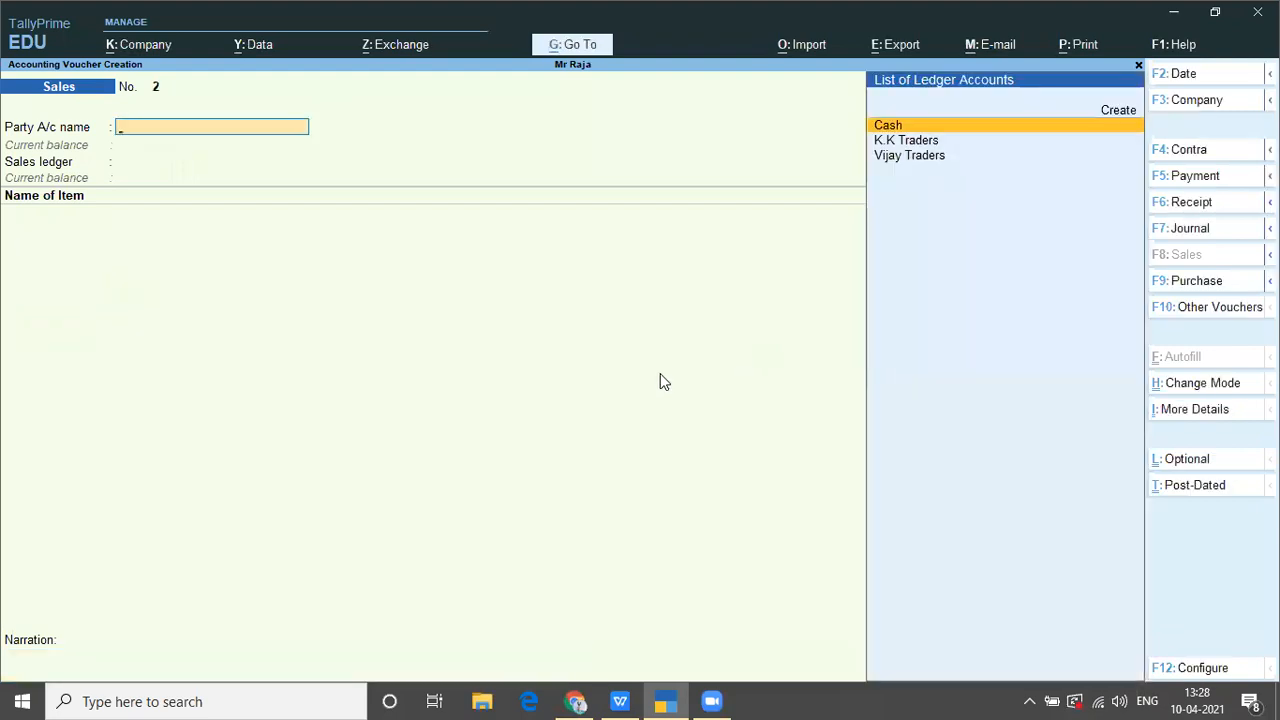
Step: Switch to TALLY MATERIAL.docx to read transaction 9 of the exercise, then return to TallyPrime
key("alt+Tab")
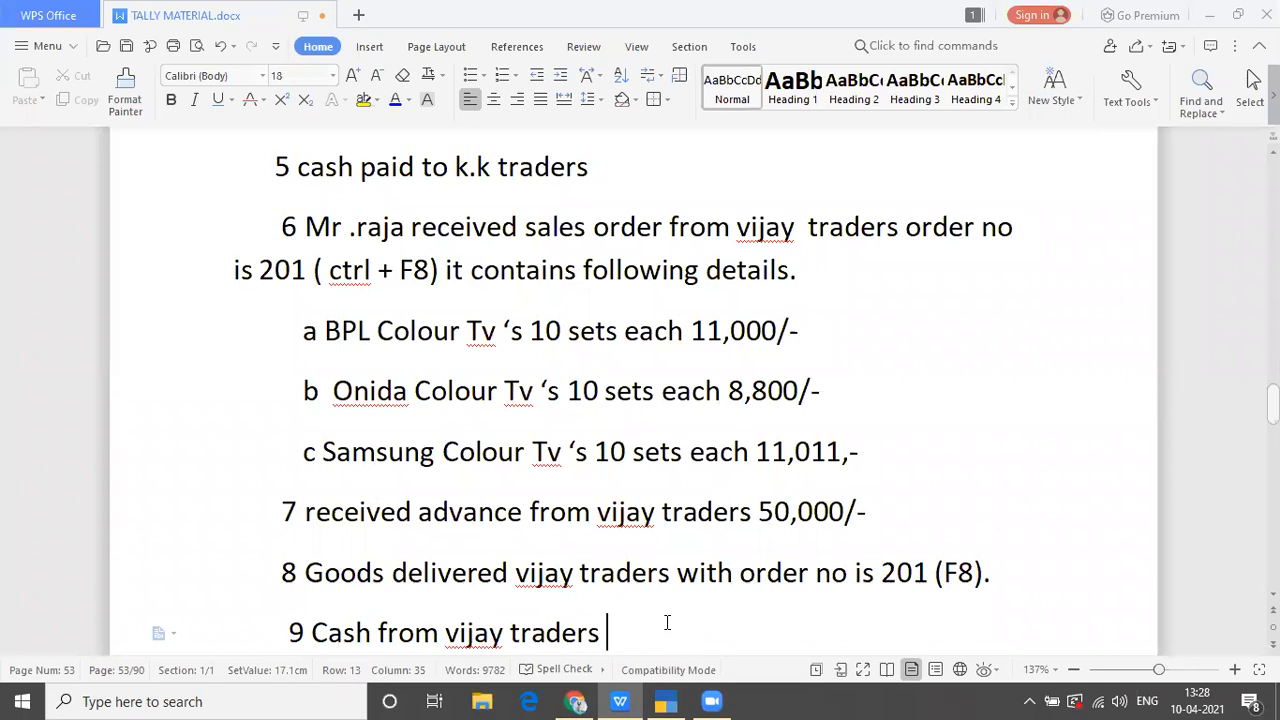
key("alt+Tab")
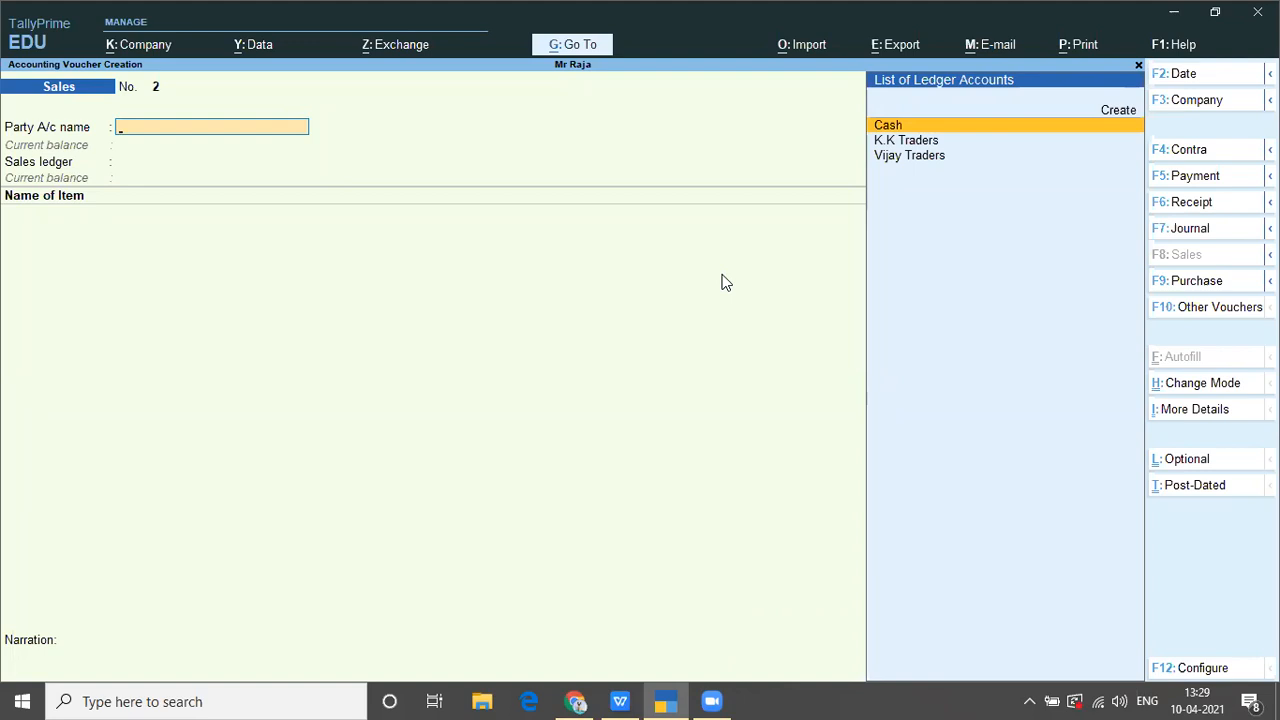
key("alt+c")
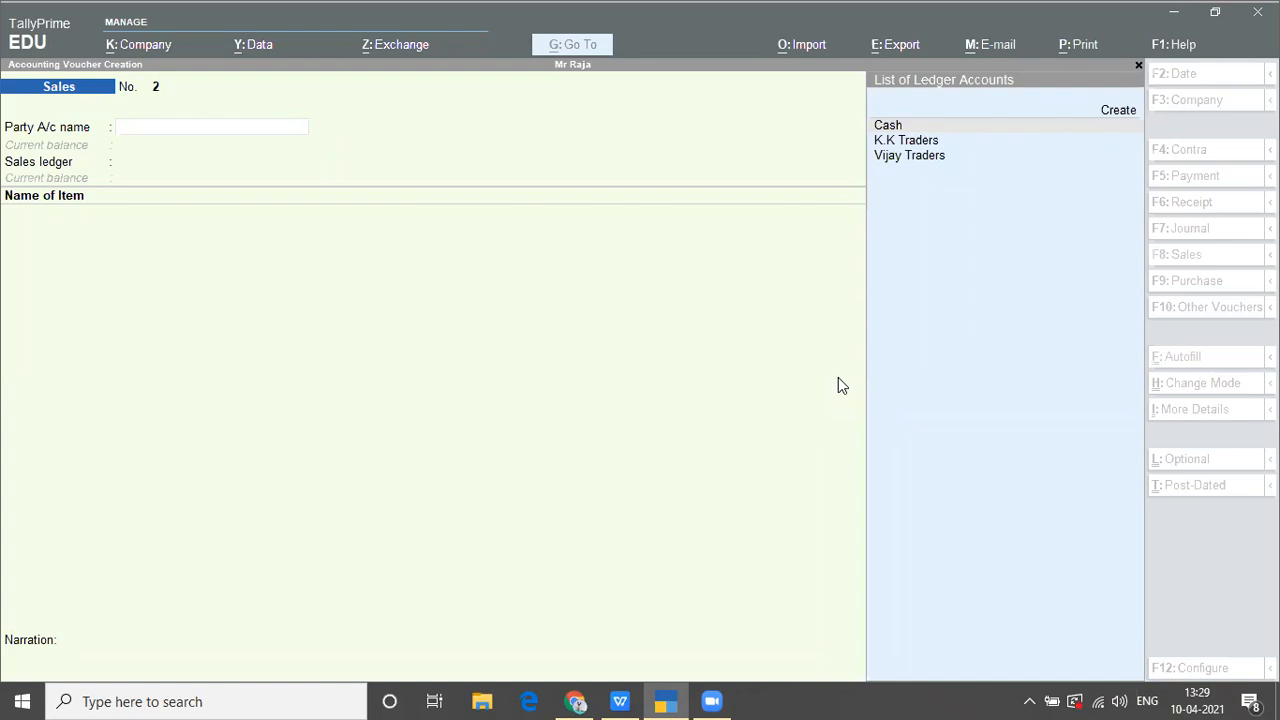
left_click(397, 252)
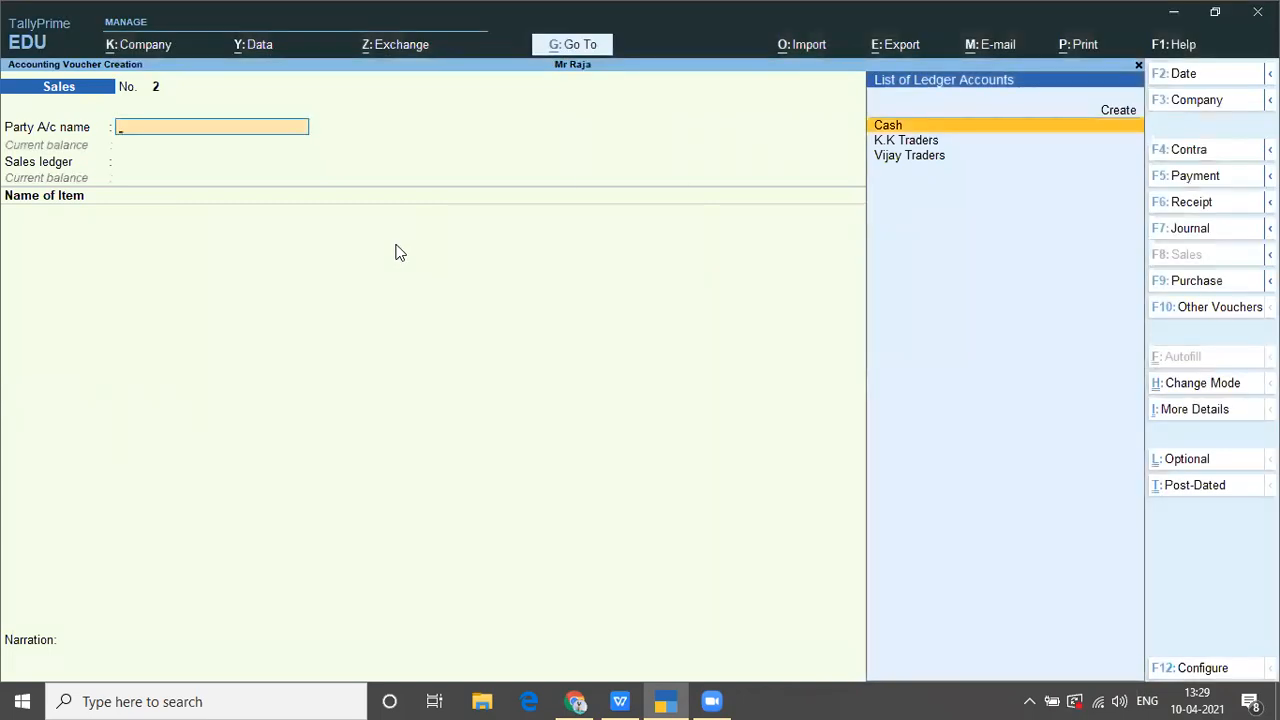
Step: Start a receipt voucher with Cash as the account and Vijay Traders as the credited ledger
key("F6")
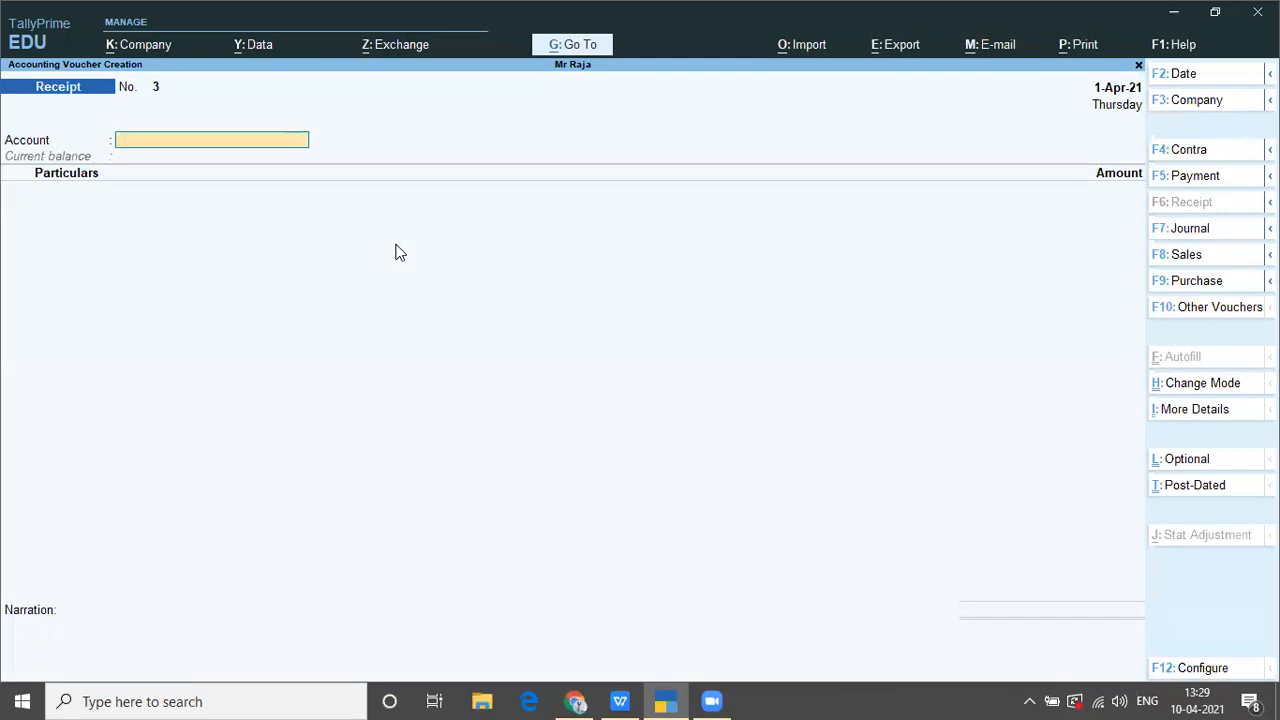
type("Cas")
key("Return")
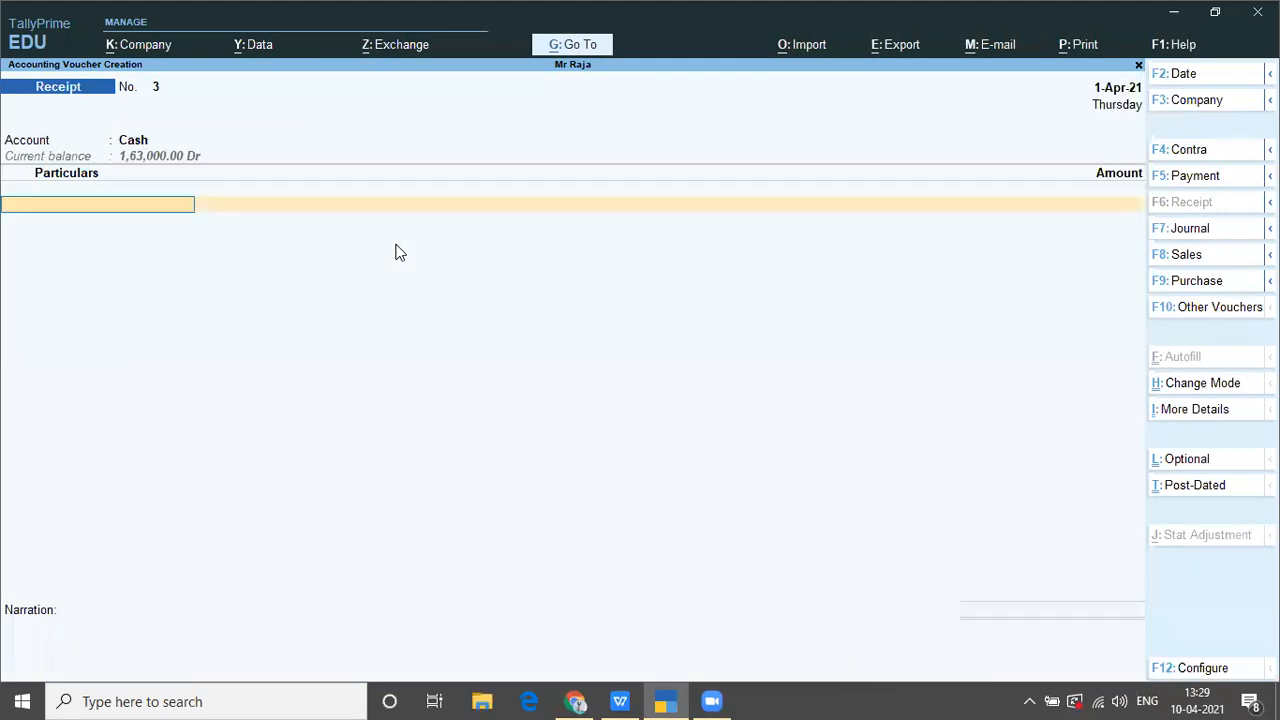
type("V")
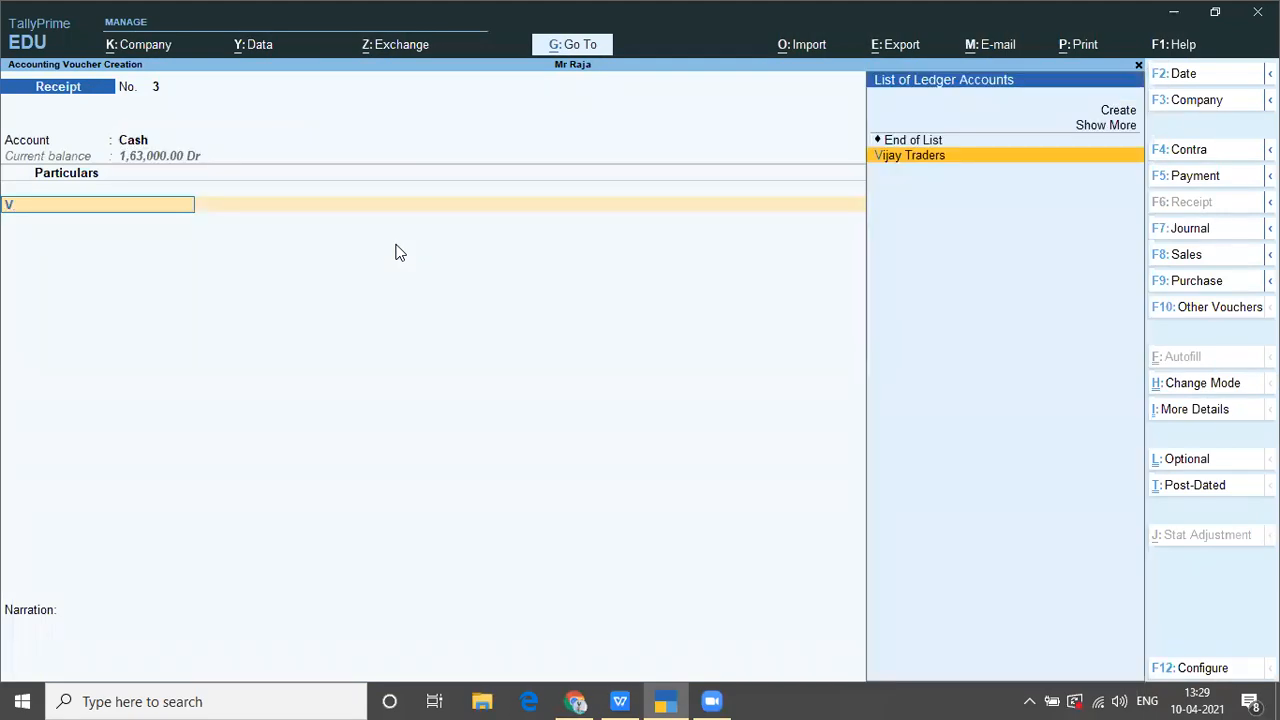
key("Return")
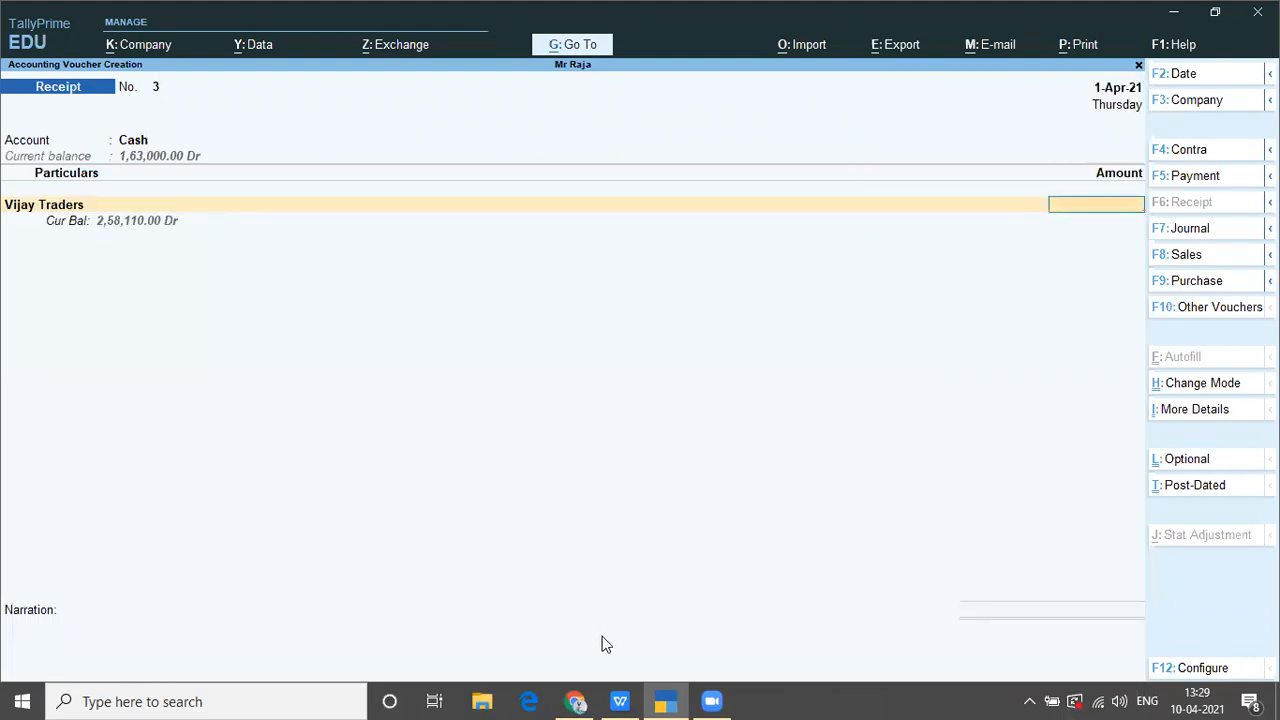
Step: Recheck transaction 9 in the exercise document and enter 258110 as the amount received from Vijay Traders
mouse_move(620, 700)
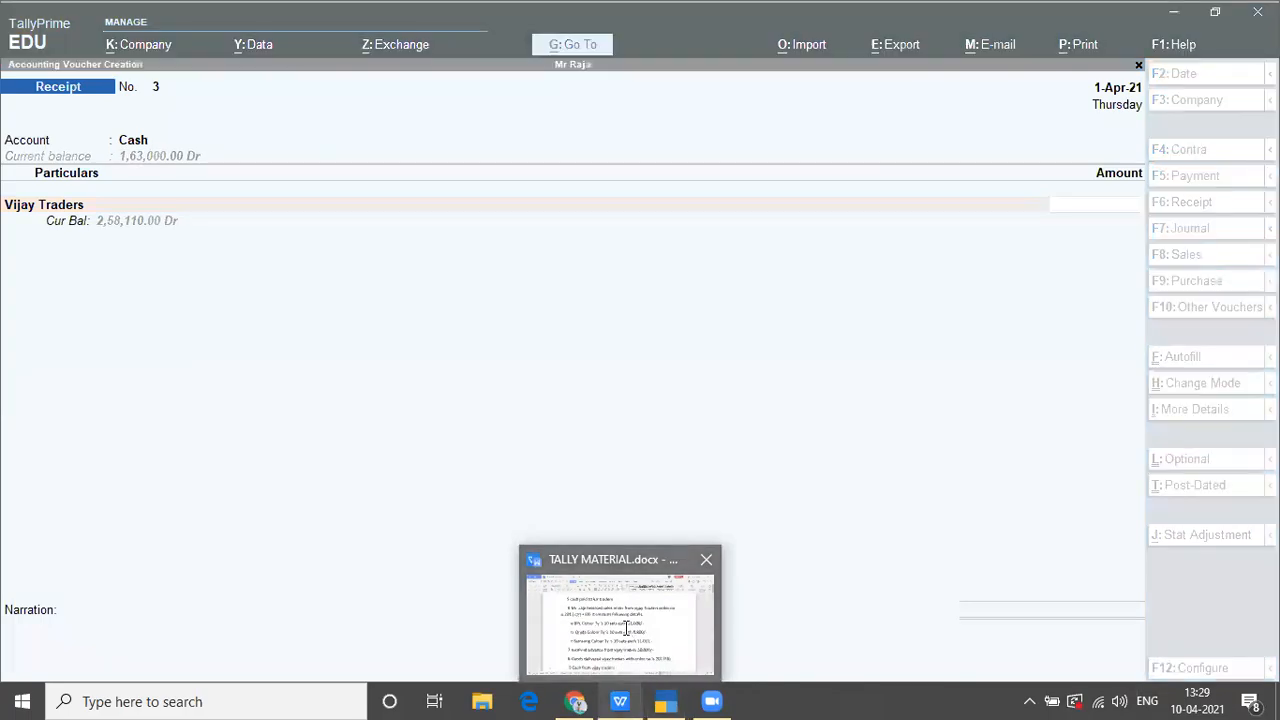
left_click(627, 635)
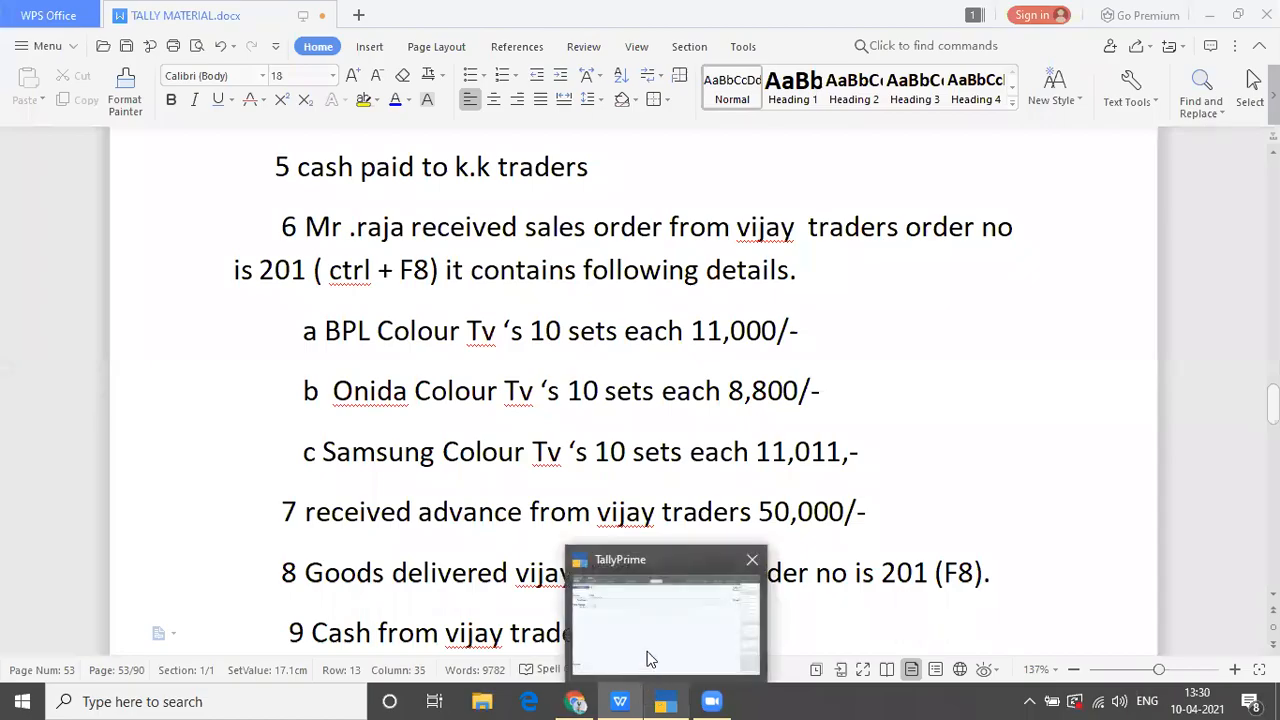
left_click(650, 655)
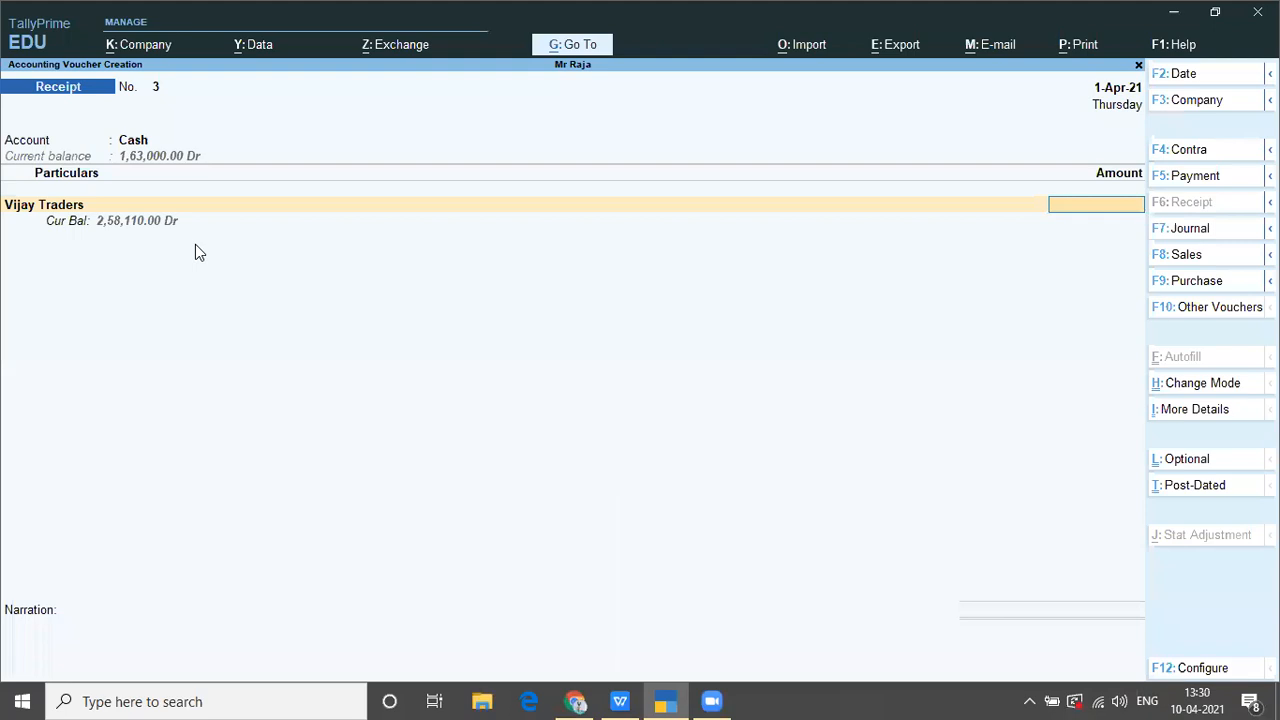
left_click(488, 100)
type("258110")
key("Return")
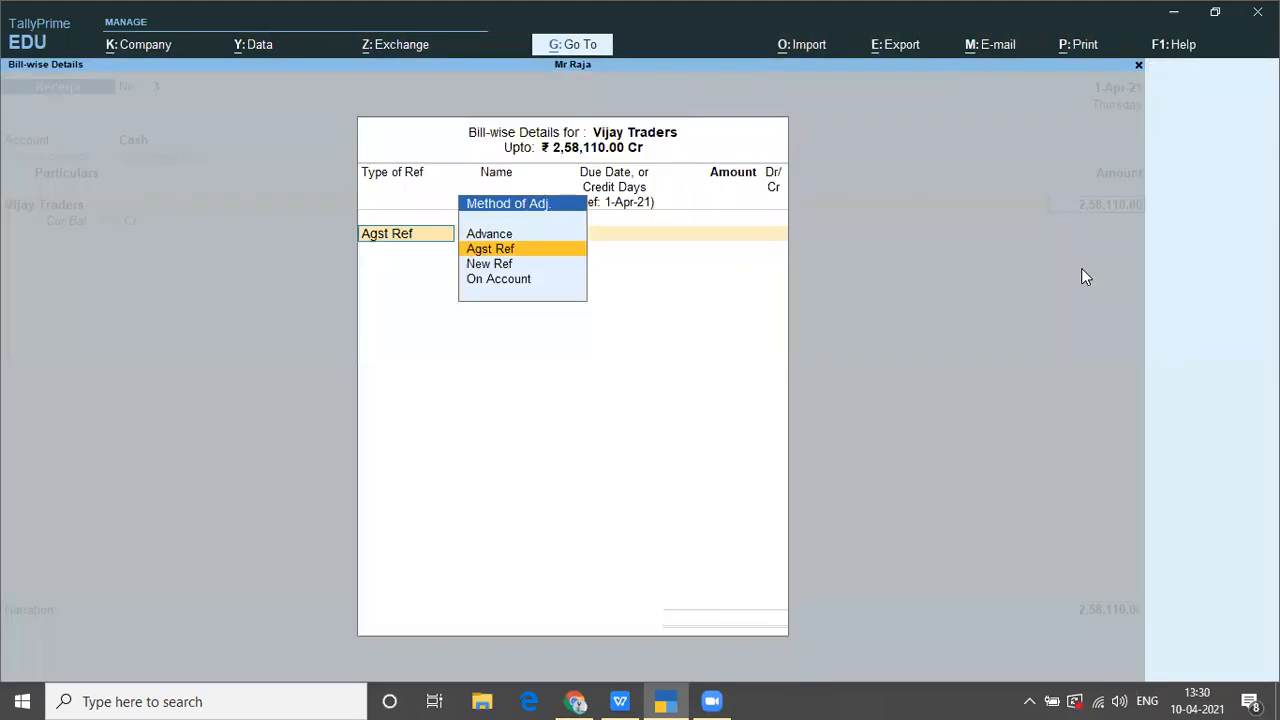
Step: Allocate the Vijay Traders receipt On Account and save the receipt voucher without a narration
key("Down")
key("Down")
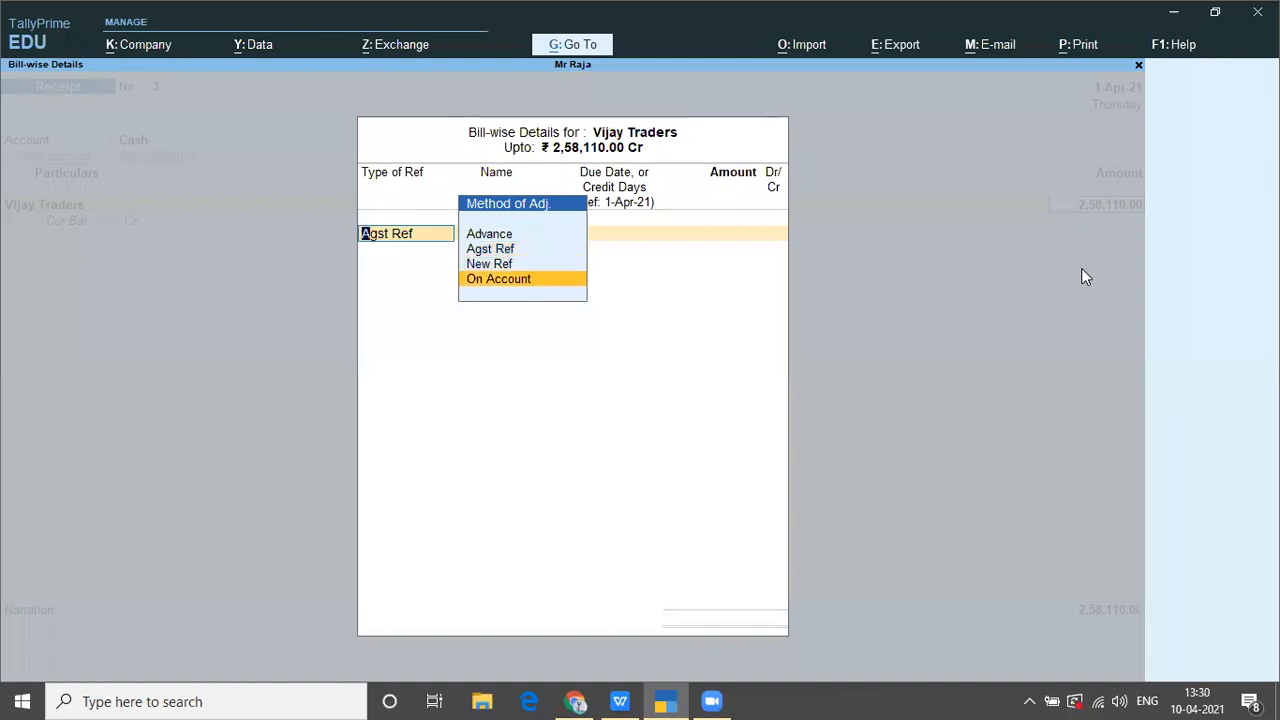
key("Return")
key("Return")
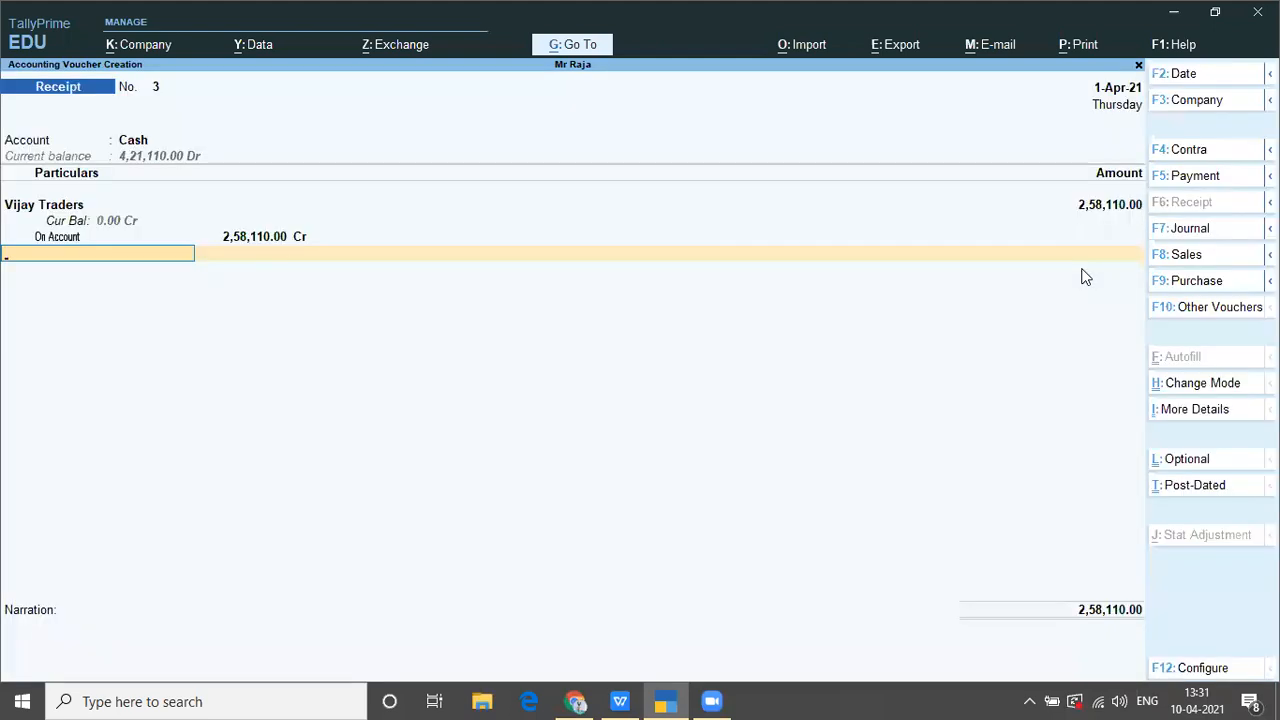
key("Return")
key("Return")
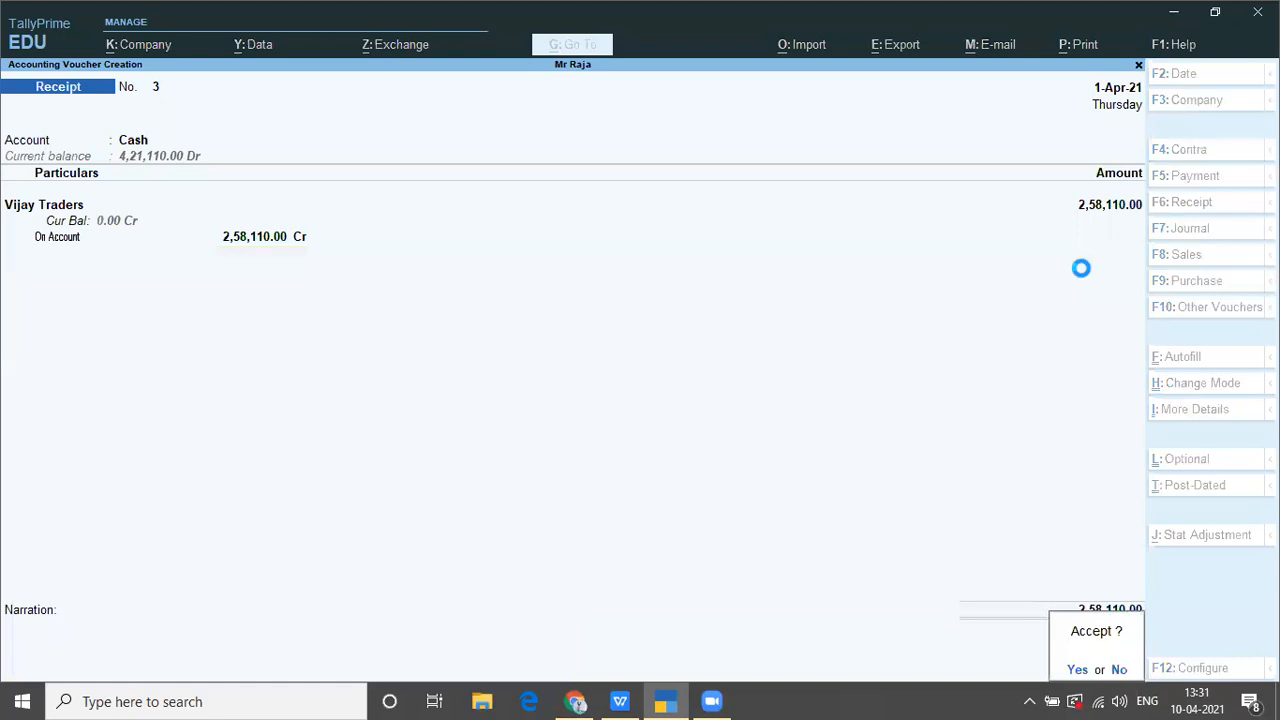
key("Return")
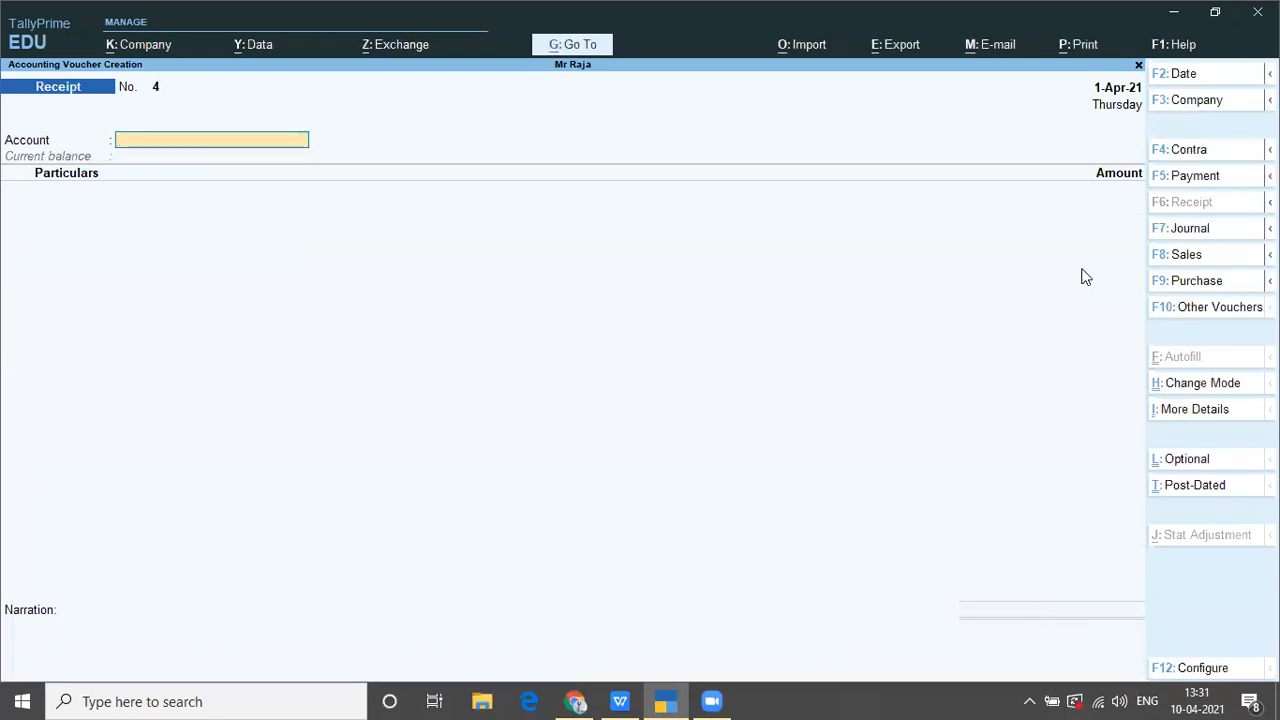
Step: Review the Problem 1 transactions in TALLY MATERIAL.docx against the recorded entries and return to TallyPrime
key("alt+Tab")
key("alt+Tab")
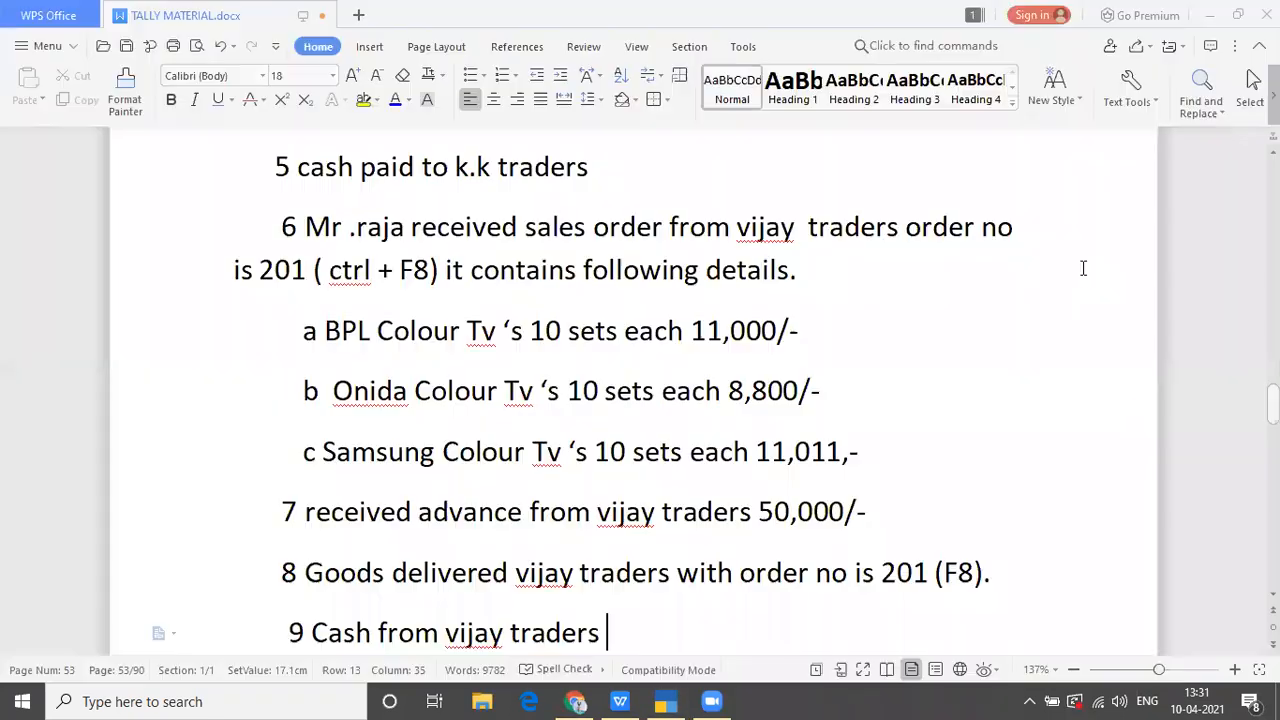
key("Down")
key("End")
key("Up")
key("Up")
key("Up")
key("Up")
key("Up")
key("Up")
key("Up")
key("Up")
key("Up")
key("Up")
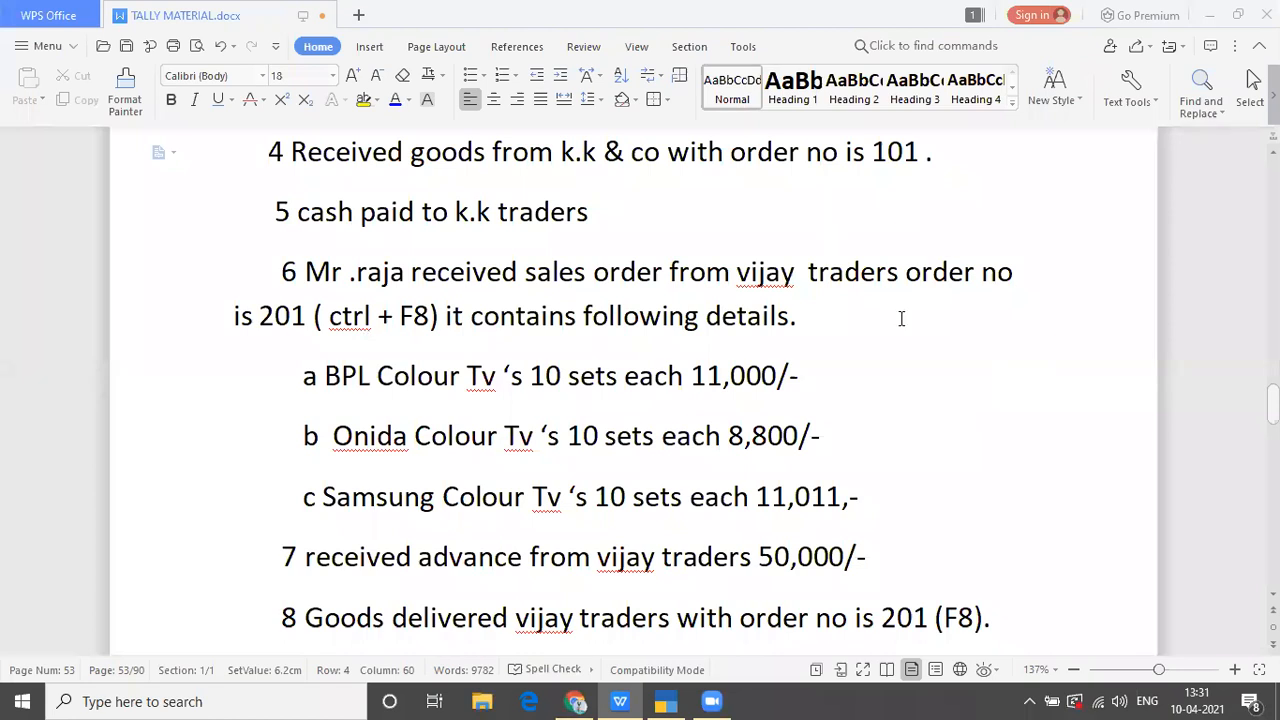
key("alt+Tab")
key("alt+Tab")
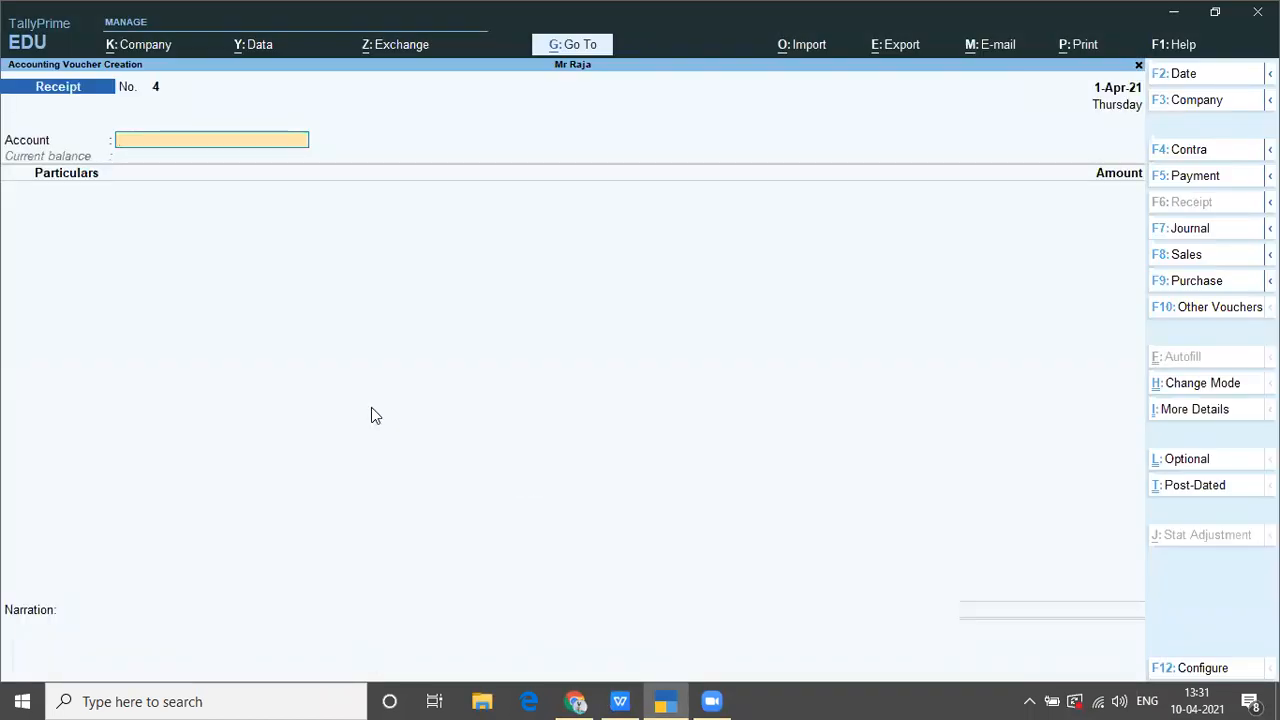
Step: Leave the blank receipt voucher and open the Balance Sheet report from the Gateway of Tally
key("Escape")
key("Down")
key("Down")
key("Down")
key("Down")
key("Up")
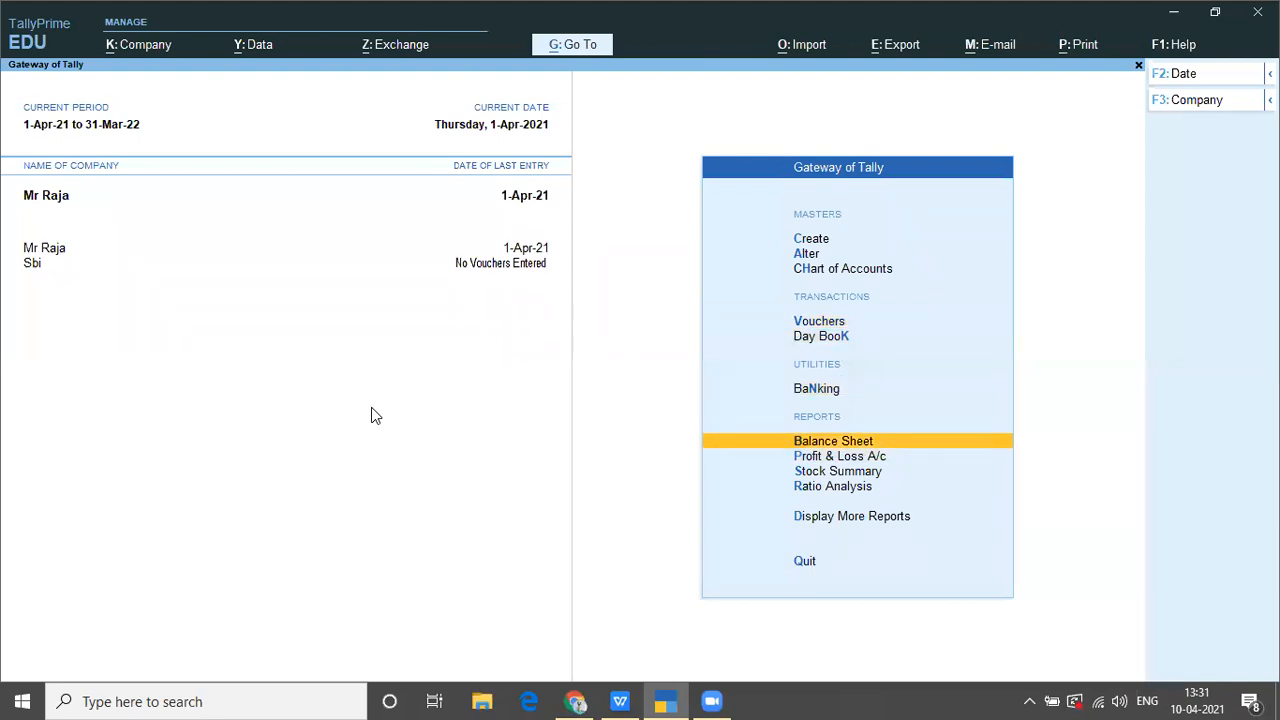
key("Return")
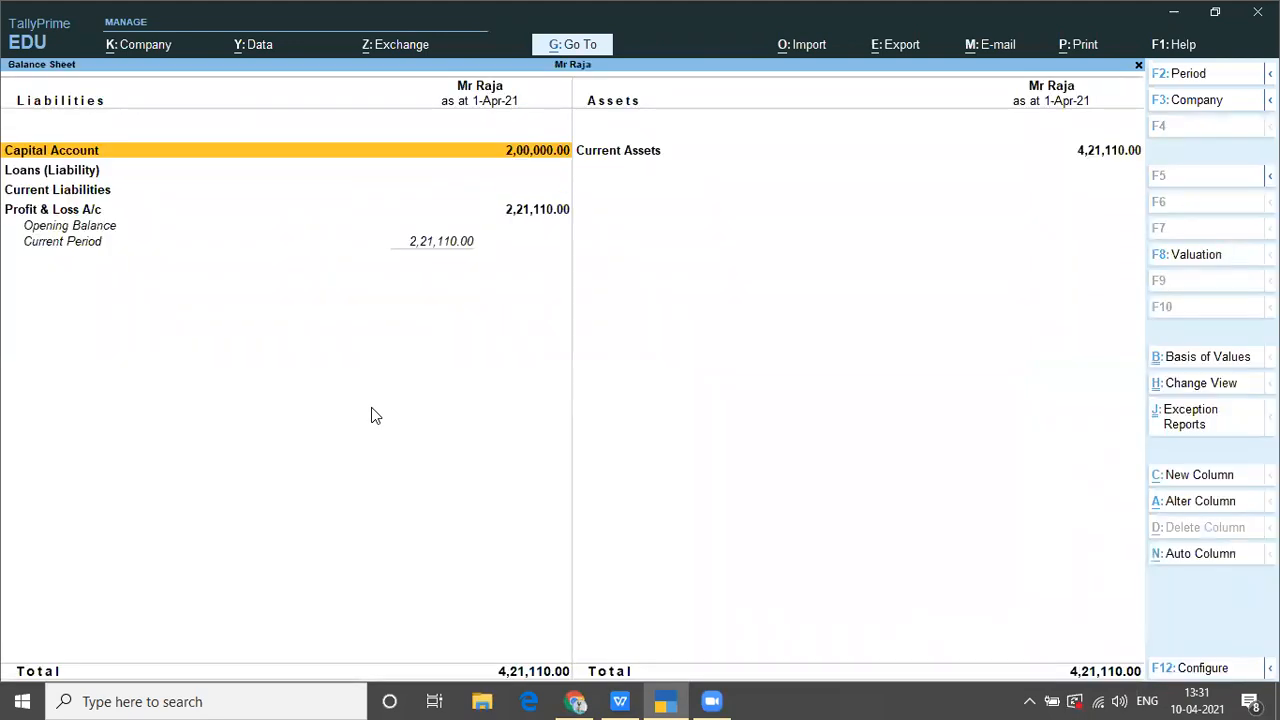
Step: Examine the Balance Sheet's liabilities from Capital Account to Profit & Loss A/c
key("Down")
key("Down")
key("Down")
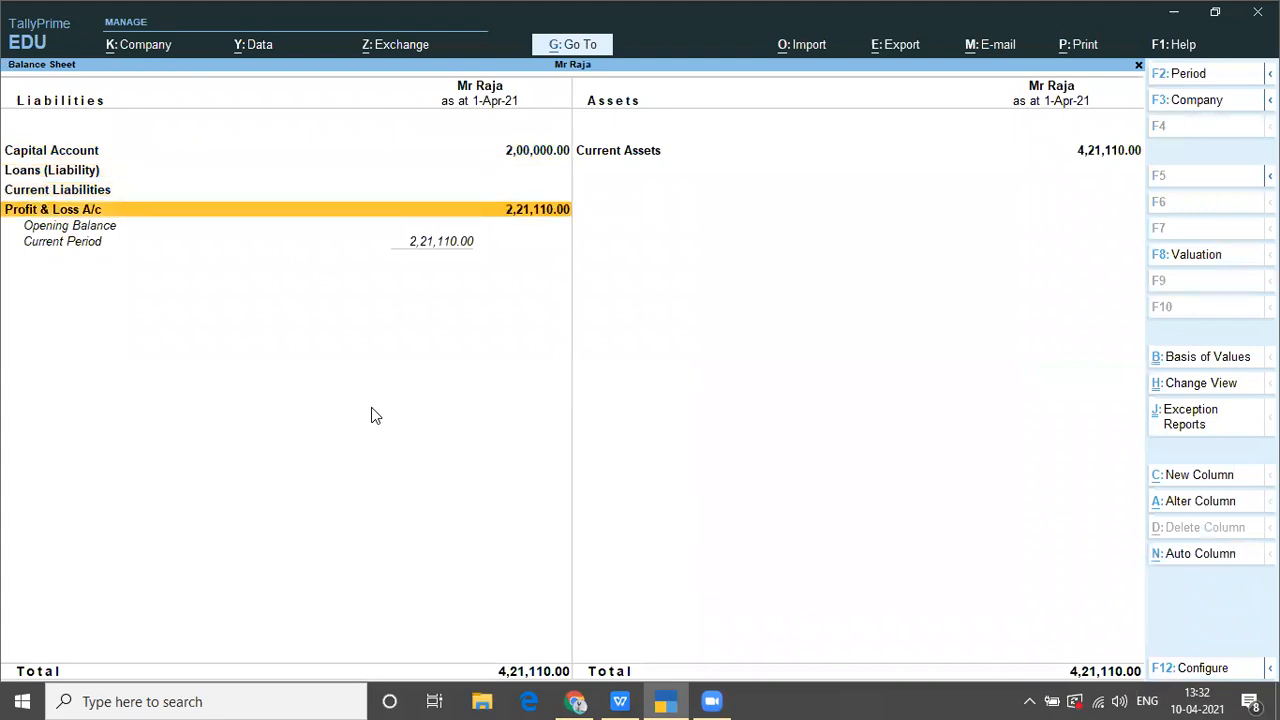
key("Up")
key("Up")
key("Up")
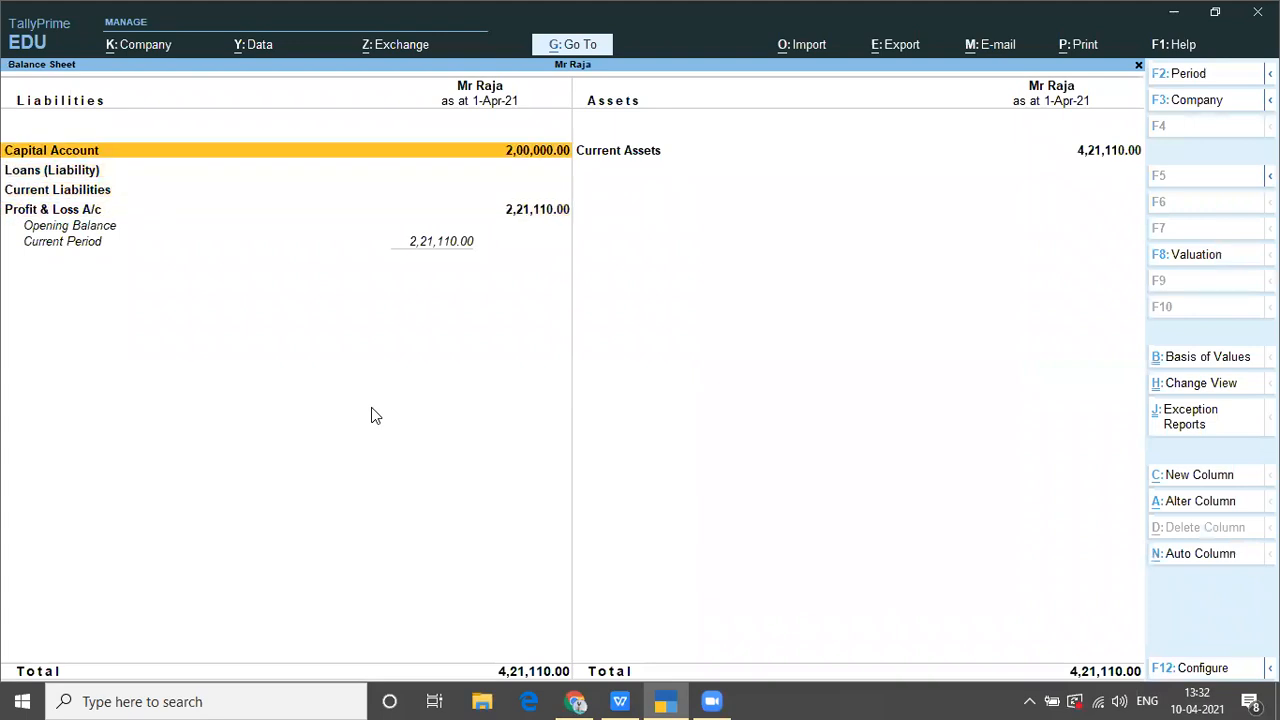
key("Down")
key("Down")
key("Down")
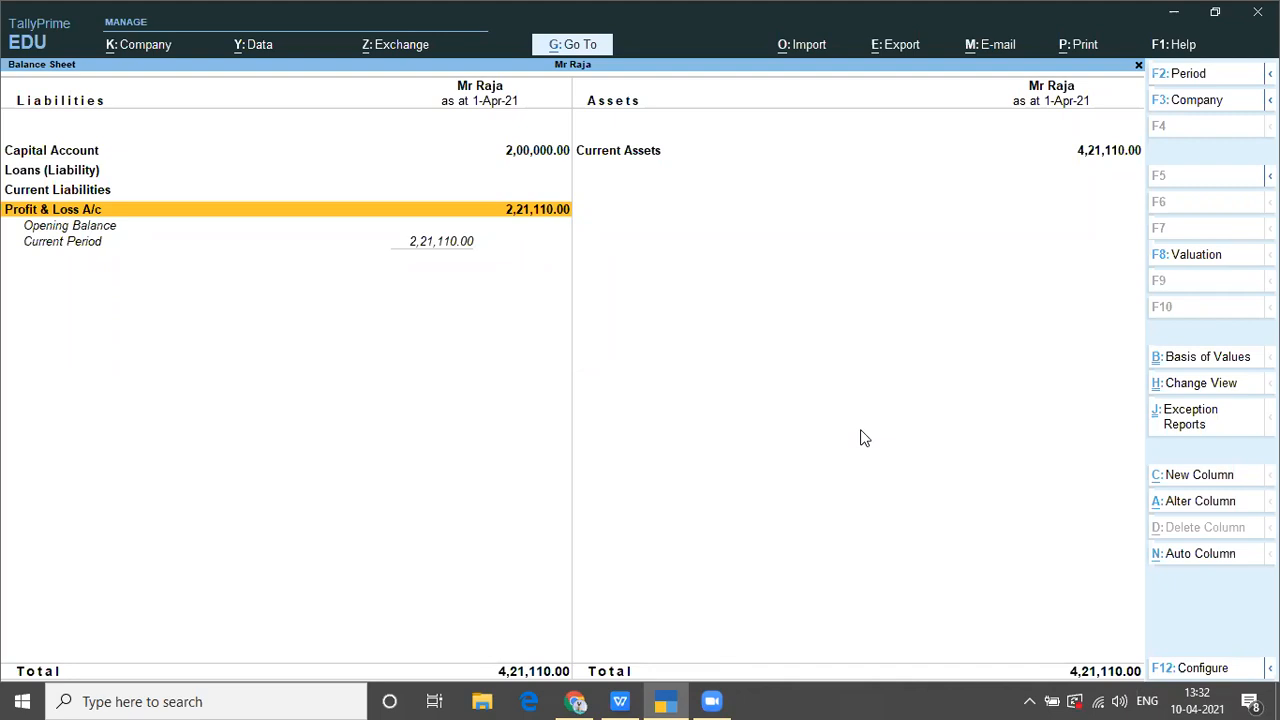
Step: Switch to TALLY MATERIAL.docx and compare Problem 1's net profit and balance sheet answers with the report
key("alt+Tab")
key("Tab")
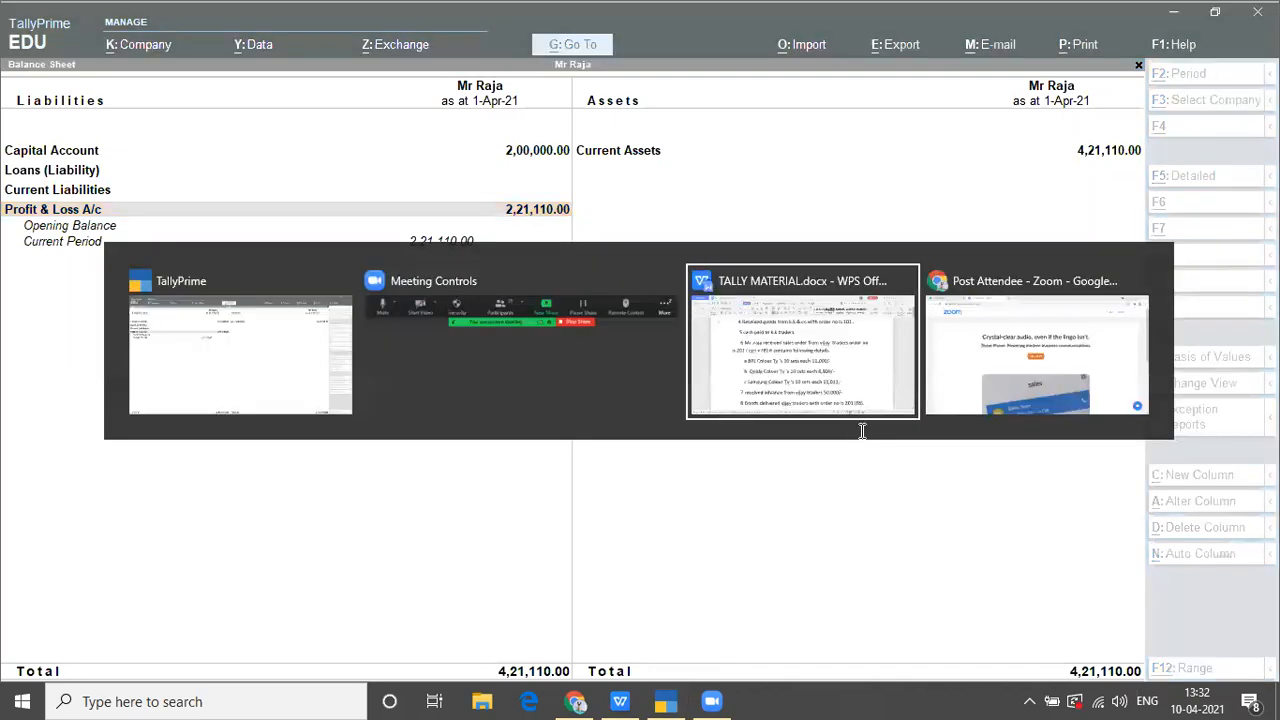
key("Down")
key("Down")
key("Down")
key("Down")
key("Down")
key("Down")
key("Down")
key("Down")
key("Down")
key("Down")
key("Down")
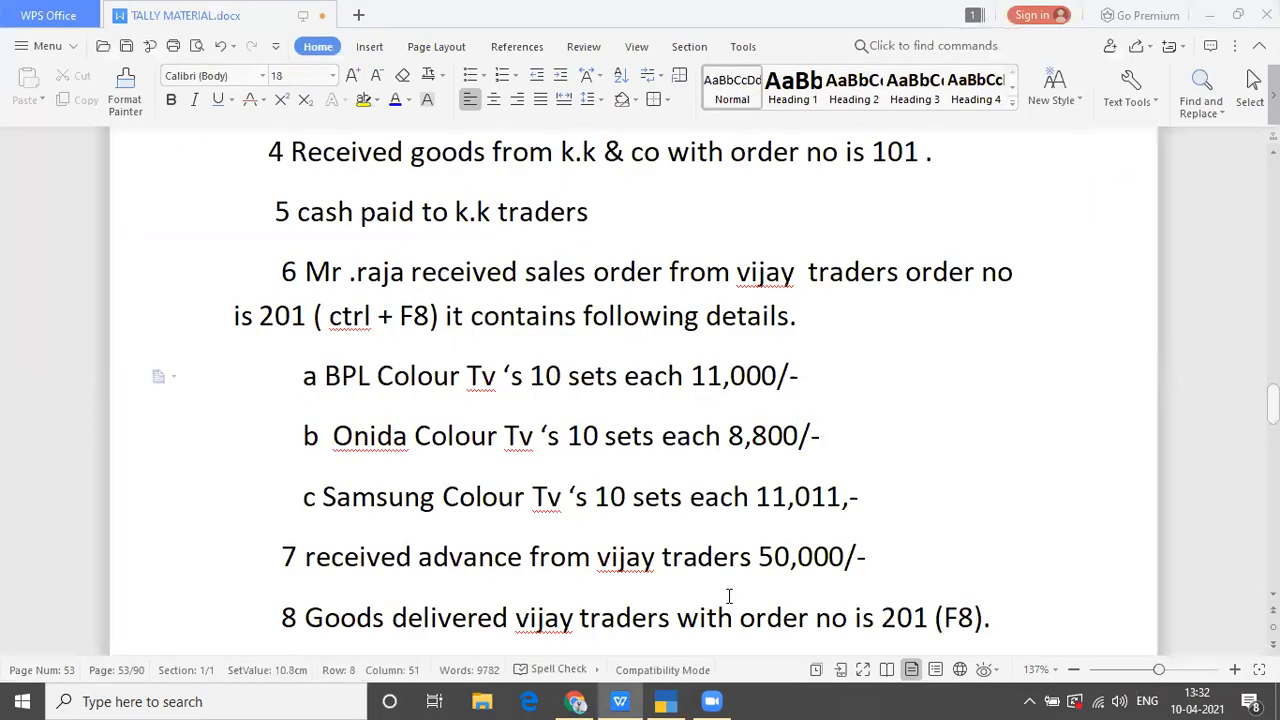
scroll(729, 596, "down", 3)
left_click(727, 437)
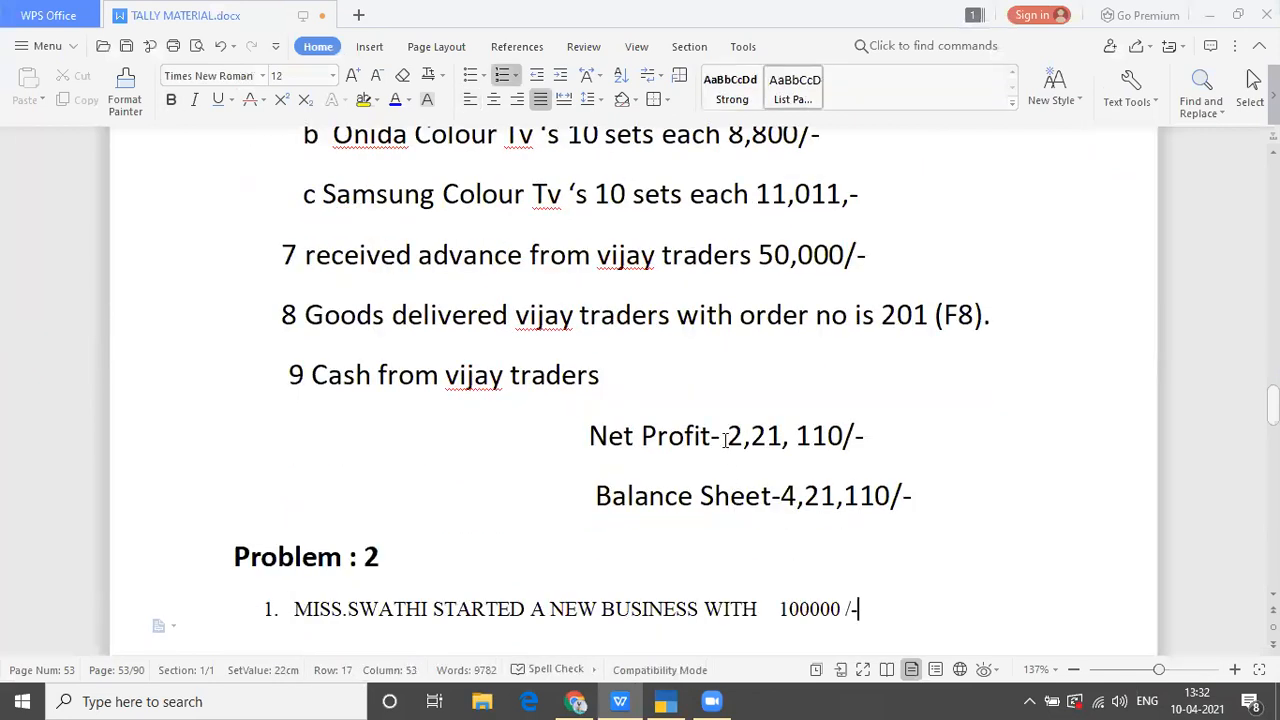
left_click_drag(760, 434, 970, 527)
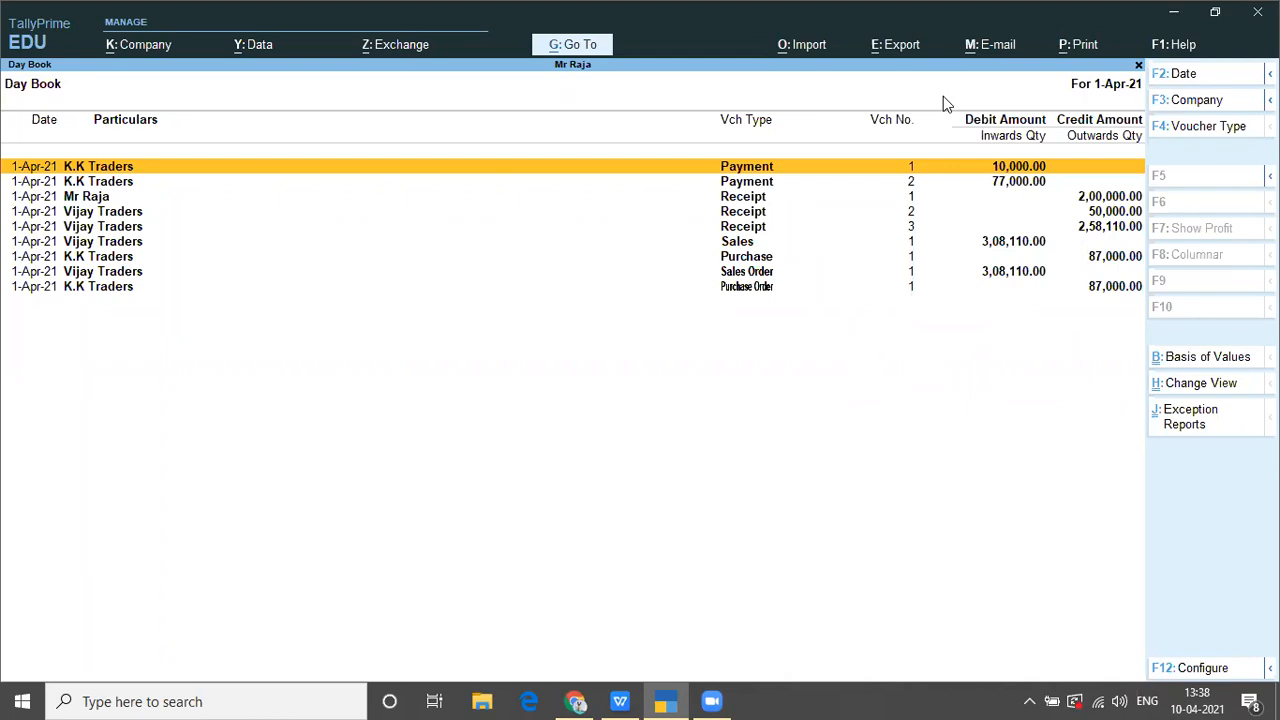
key("F2")
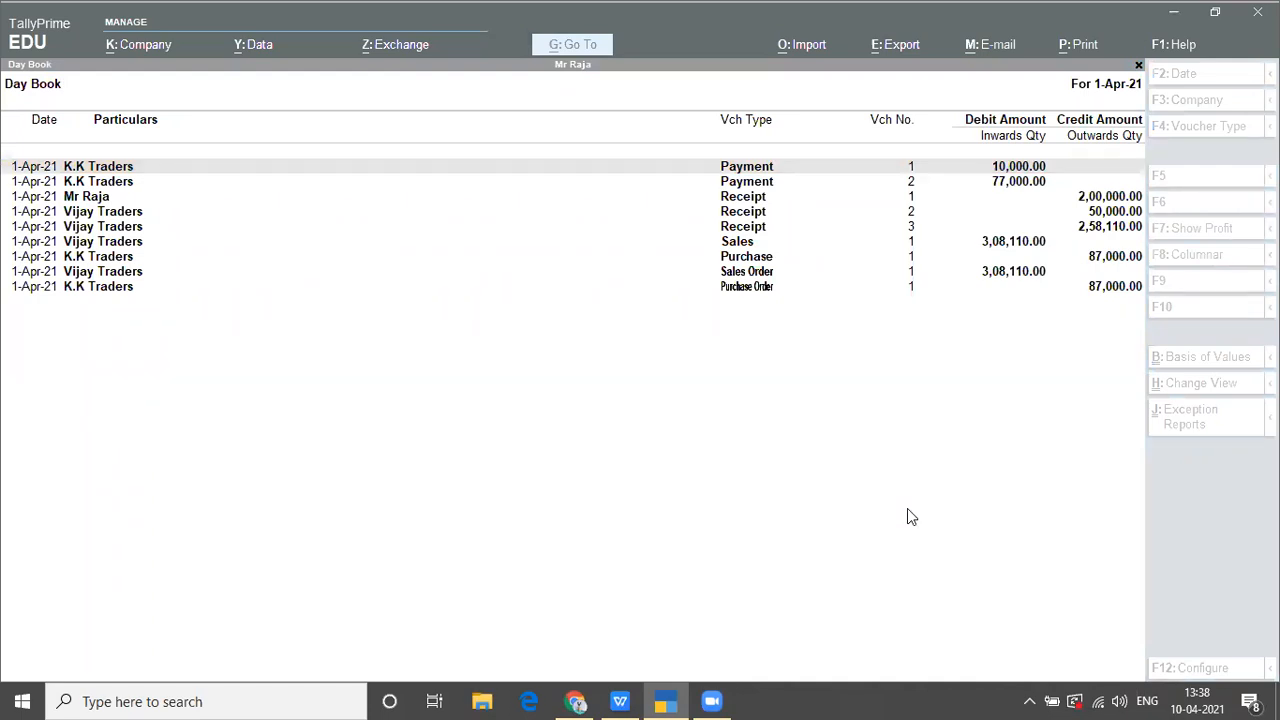
left_click(960, 448)
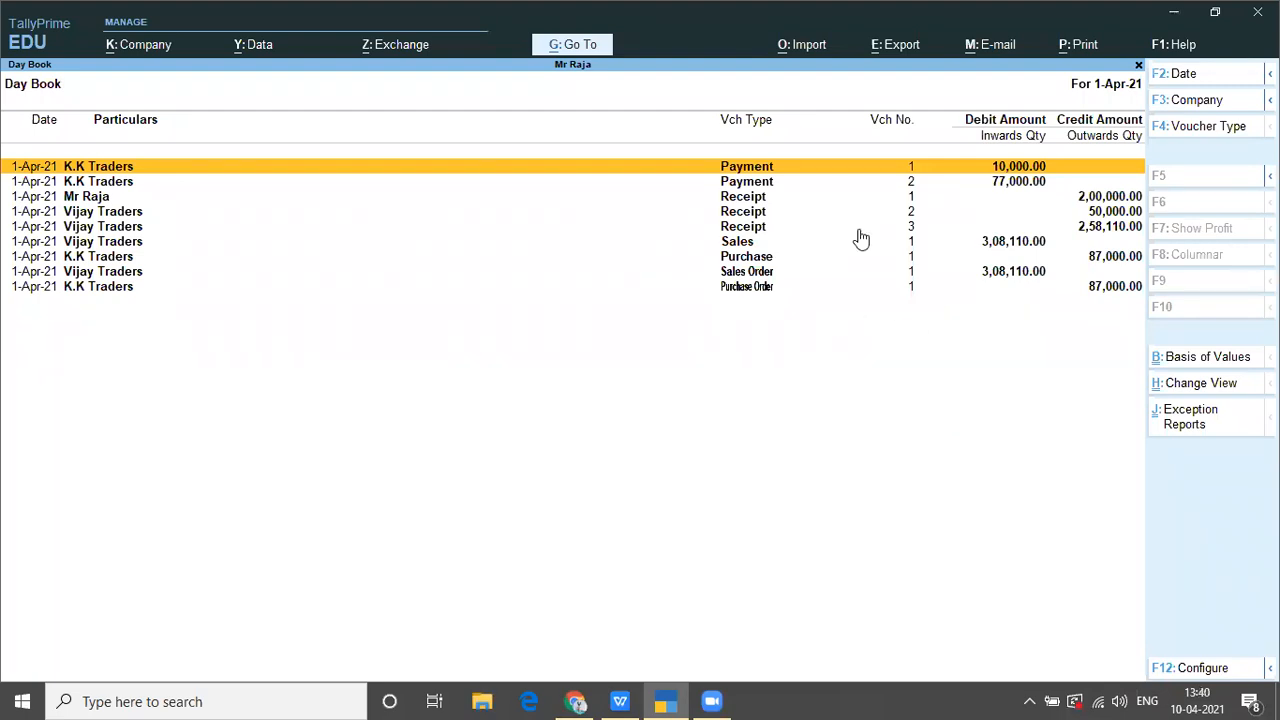
key("F2")
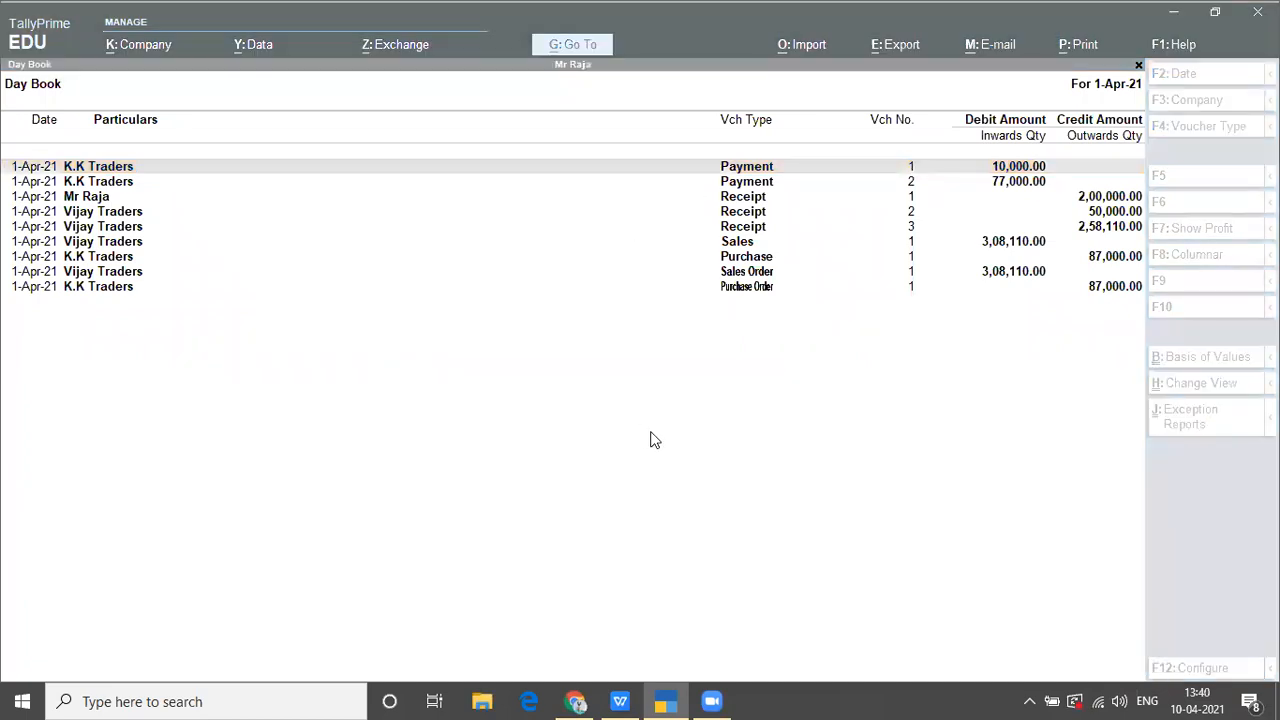
left_click(746, 424)
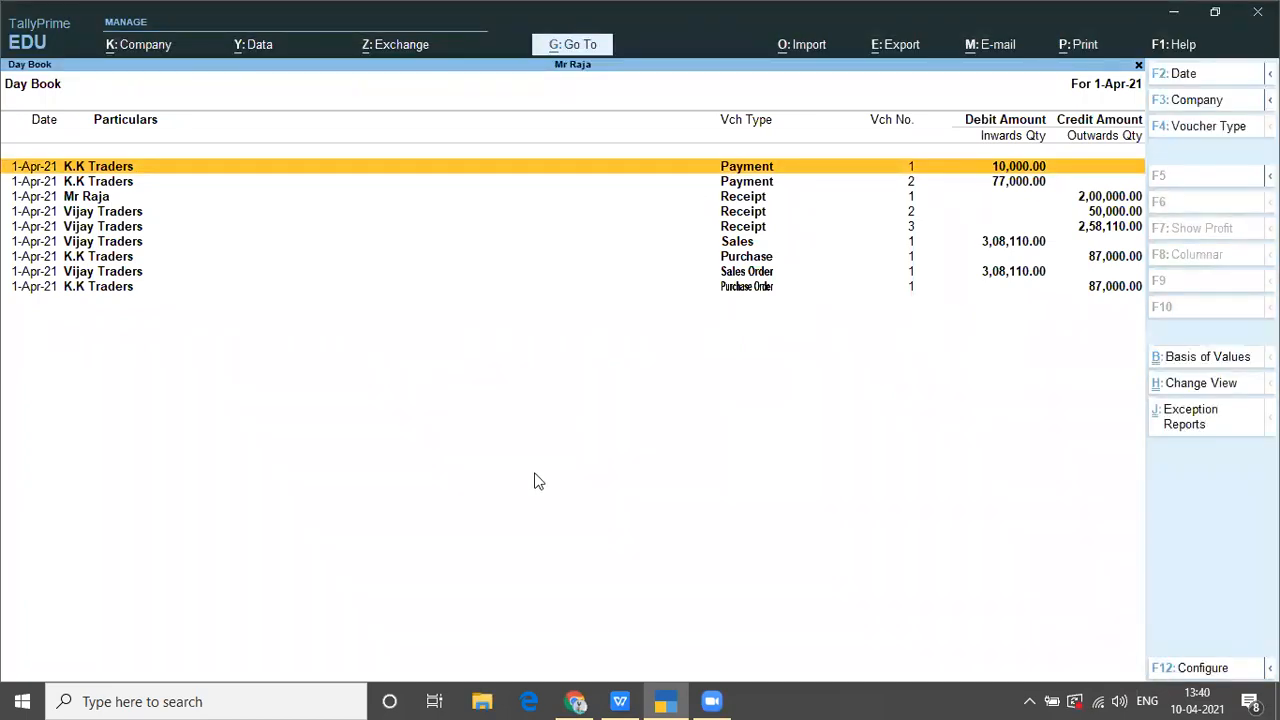